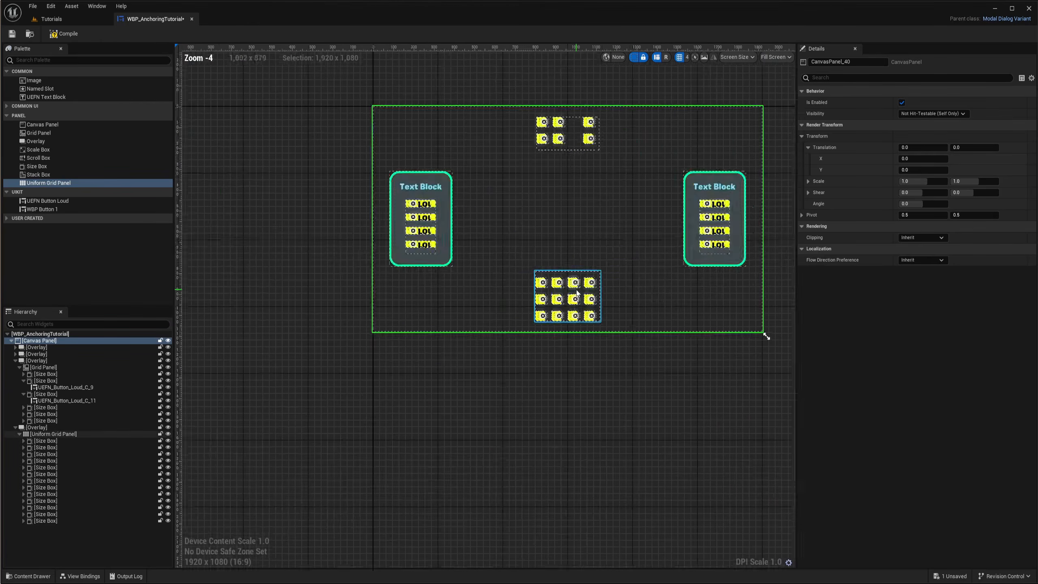
Examine the finished anchoring example layout in the widget designer
scroll(485, 281, up, 3)
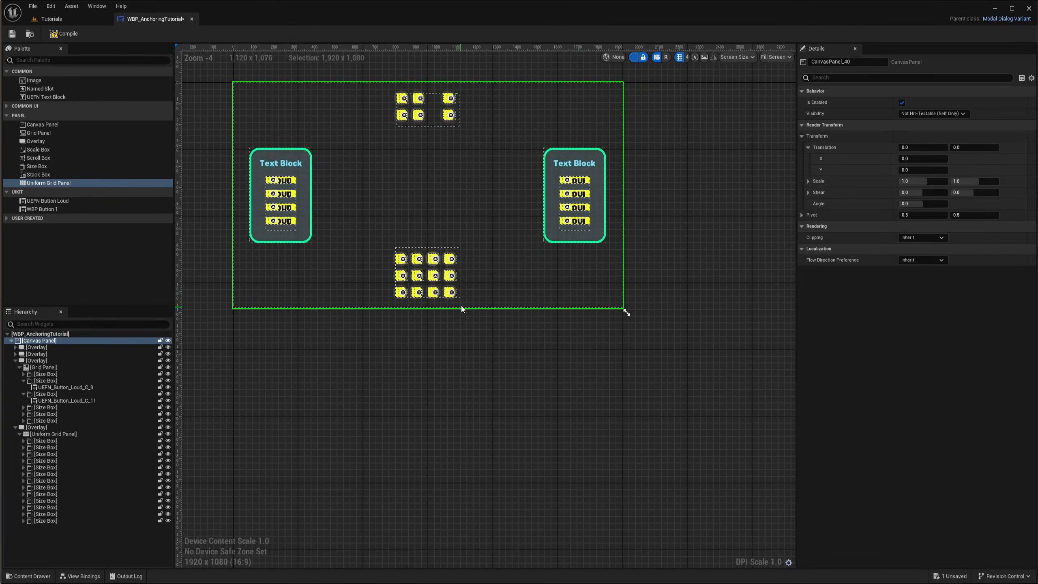
scroll(468, 312, down, 3)
drag(542, 314, 483, 195)
scroll(428, 363, up, 5)
scroll(395, 349, down, 4)
scroll(413, 375, up, 1)
scroll(544, 334, down, 3)
right_drag(572, 245, 486, 305)
drag(439, 281, 457, 292)
drag(458, 292, 645, 400)
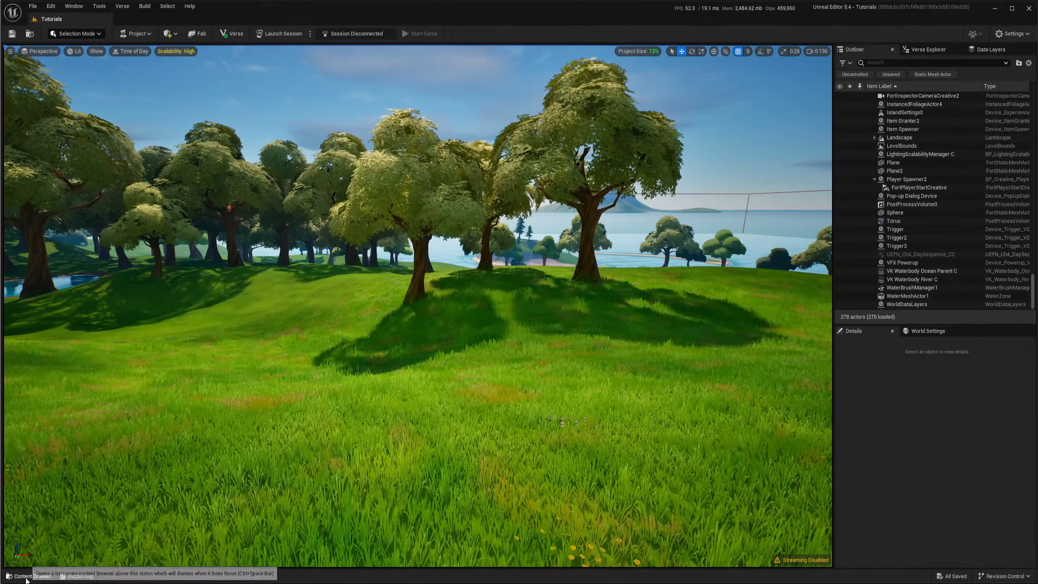
Create a new Widget Blueprint in the Blueprints folder using Modal Dialog Variant as the parent class
click(26, 577)
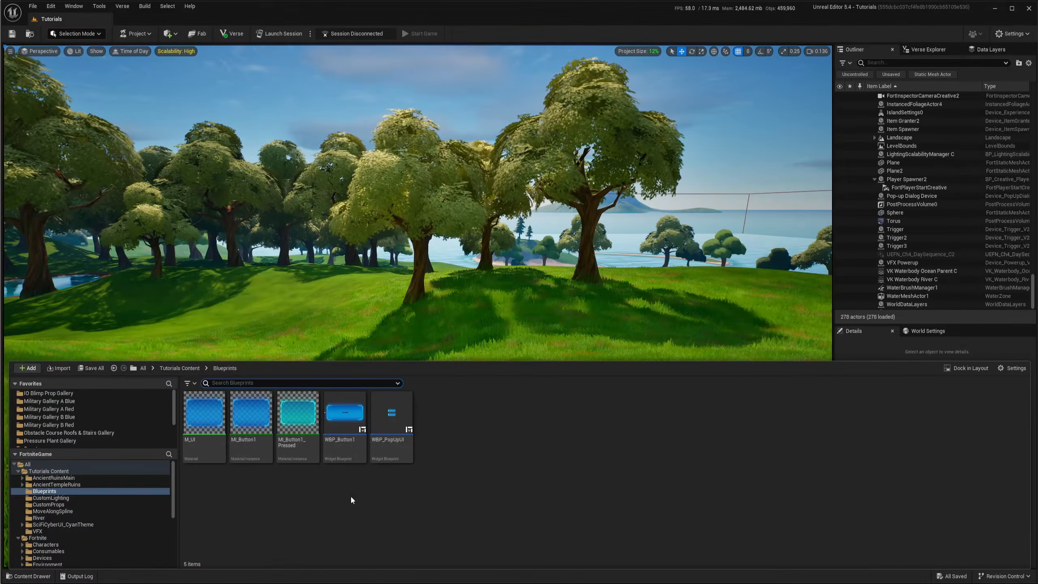
right_click(461, 453)
mouse_move(487, 437)
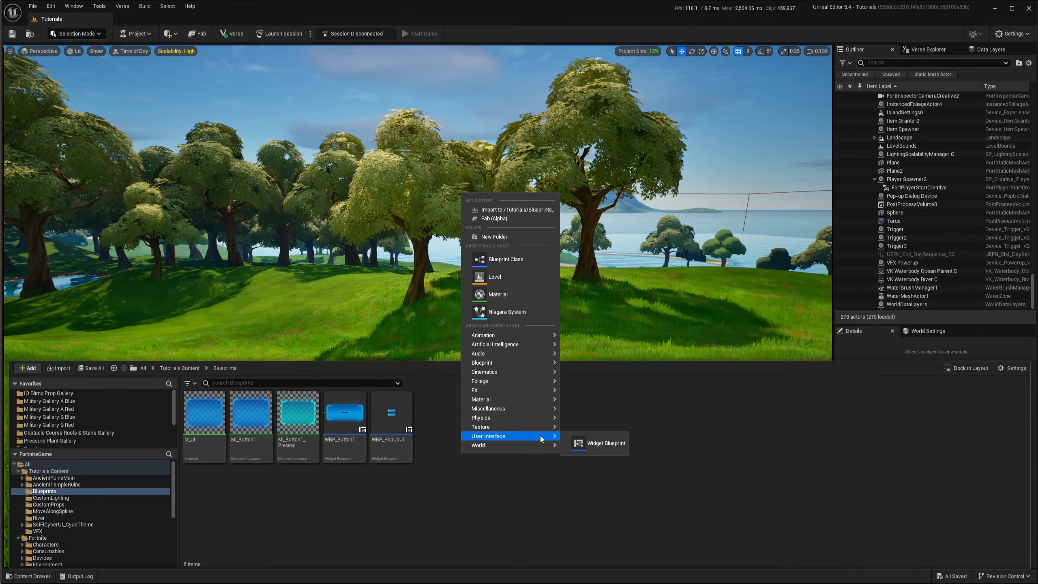
click(601, 442)
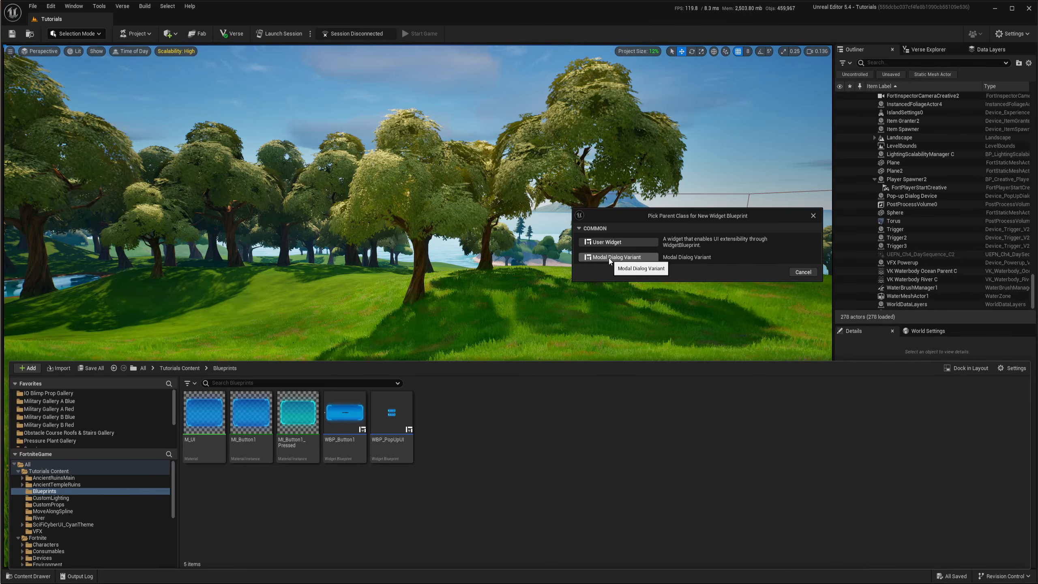
click(609, 257)
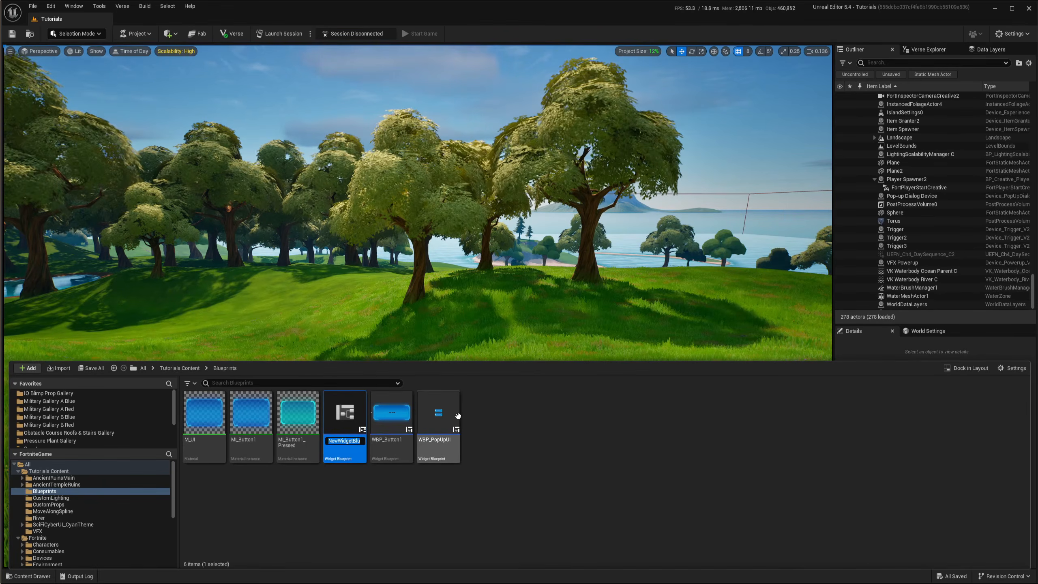
Name the new widget blueprint WBP_AnchoringTutorial
text(WBP_)
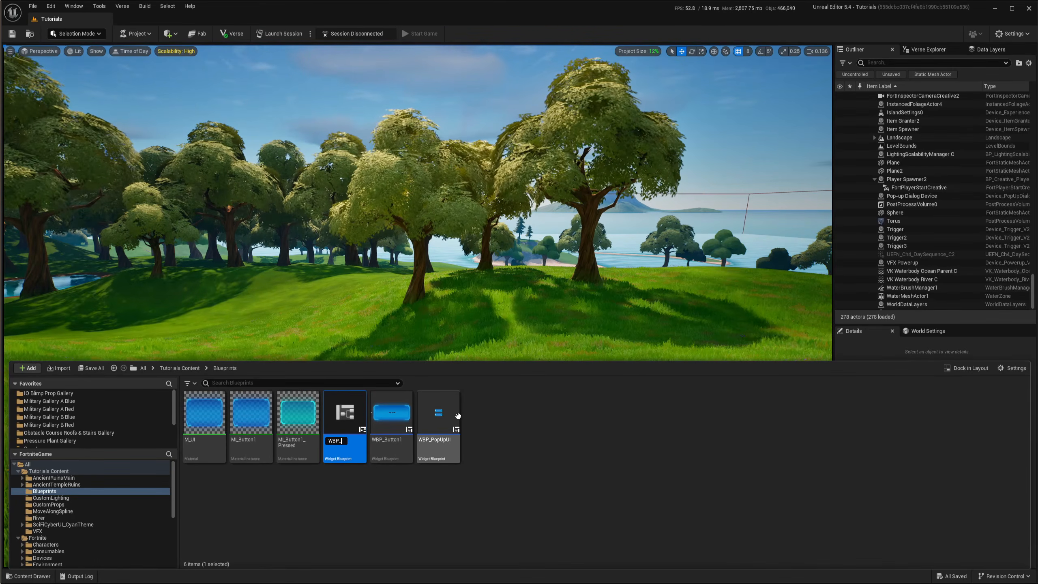
text(A)
text(nchor)
text(ingTuto)
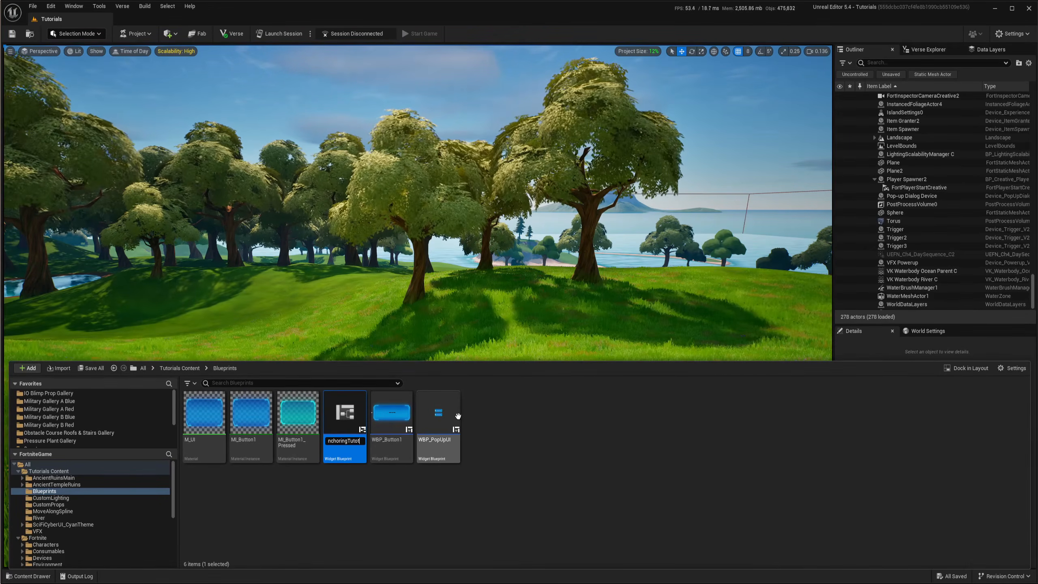
text(rial)
key(Return)
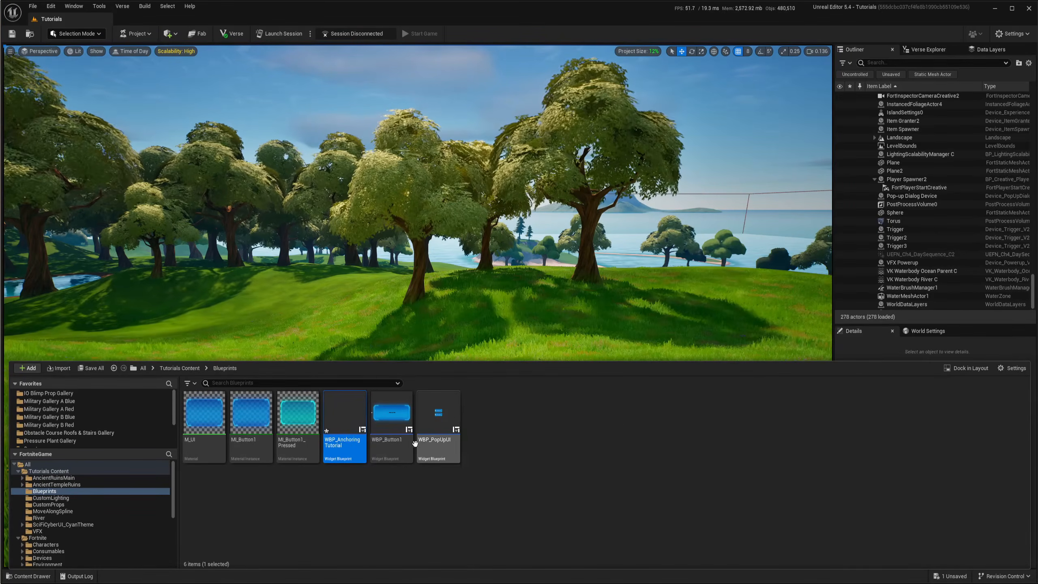
Open WBP_AnchoringTutorial and add a Canvas Panel to its hierarchy
double_click(344, 413)
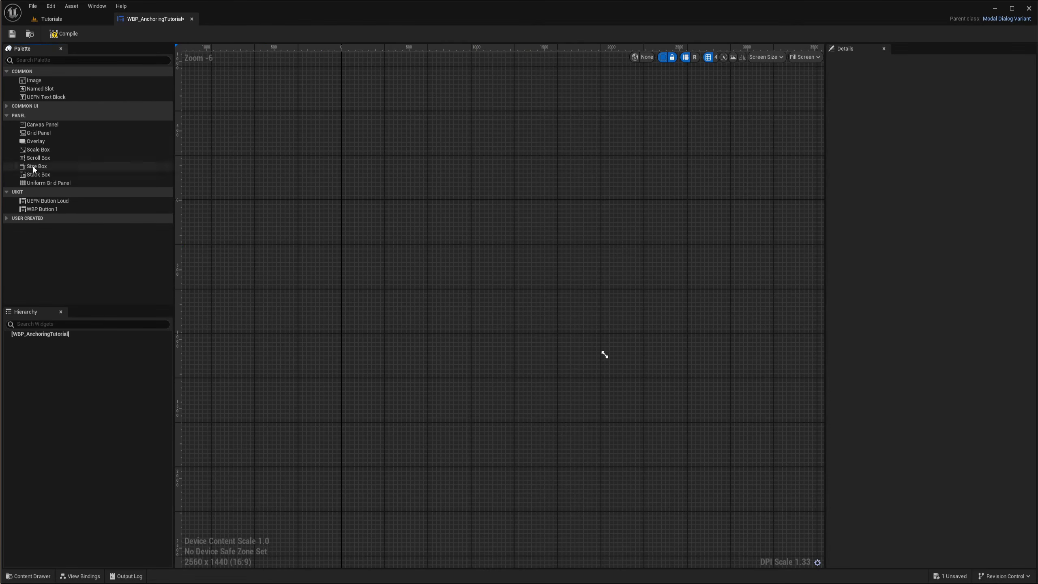
drag(40, 125, 44, 336)
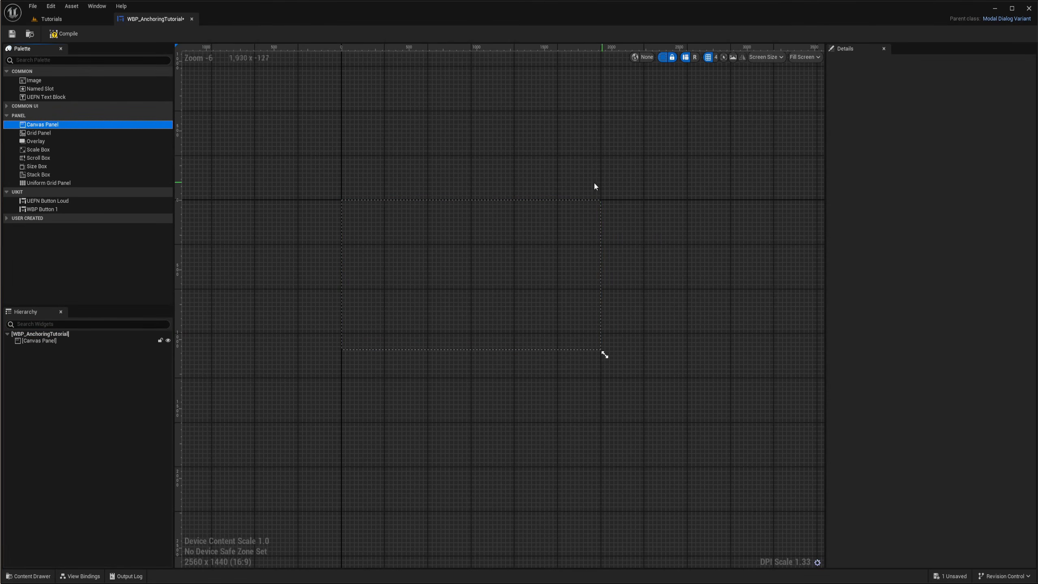
Select the Canvas Panel and resize the designer preview area to 1920 x 1080
scroll(469, 248, up, 3)
scroll(495, 285, down, 1)
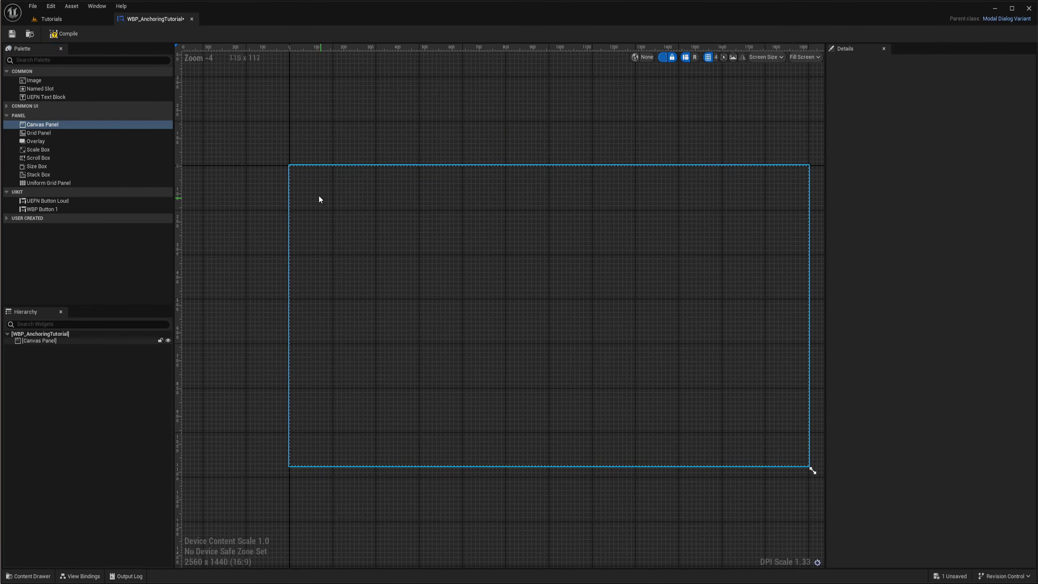
click(39, 341)
scroll(425, 311, down, 2)
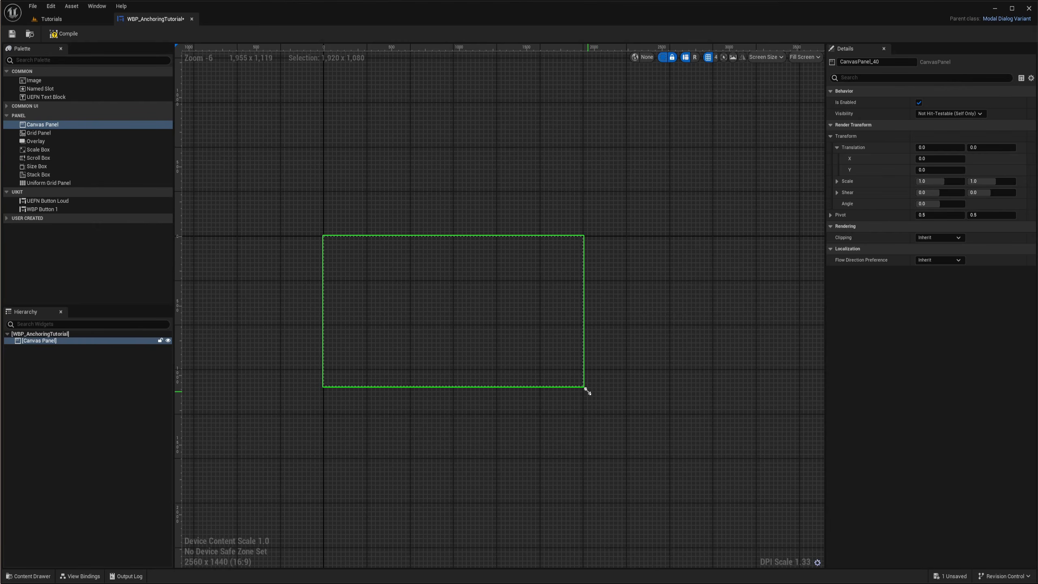
scroll(588, 391, down, 1)
right_drag(636, 389, 566, 317)
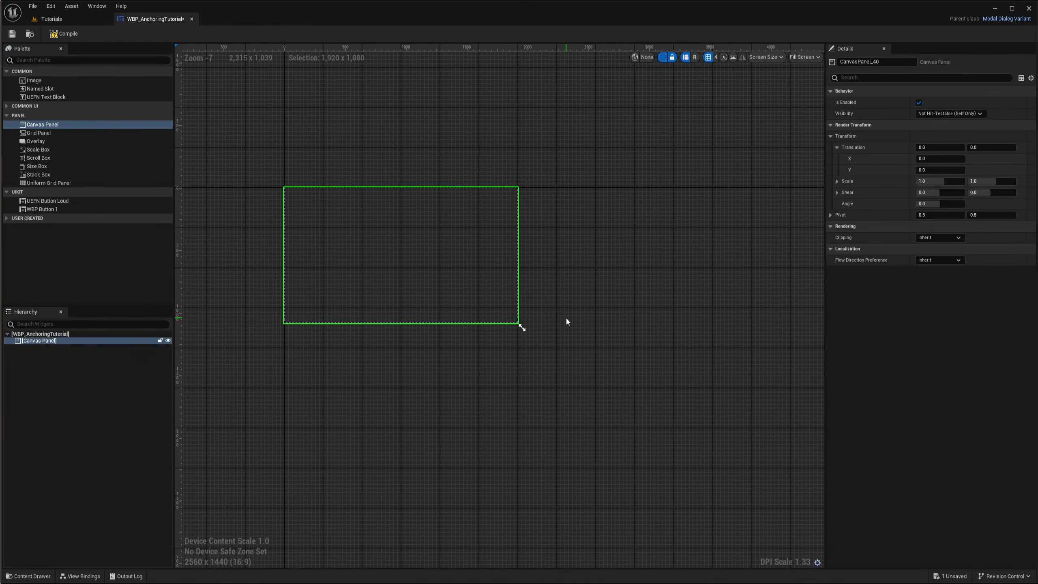
drag(521, 326, 608, 370)
scroll(371, 273, up, 4)
right_drag(372, 273, 465, 308)
scroll(461, 311, down, 1)
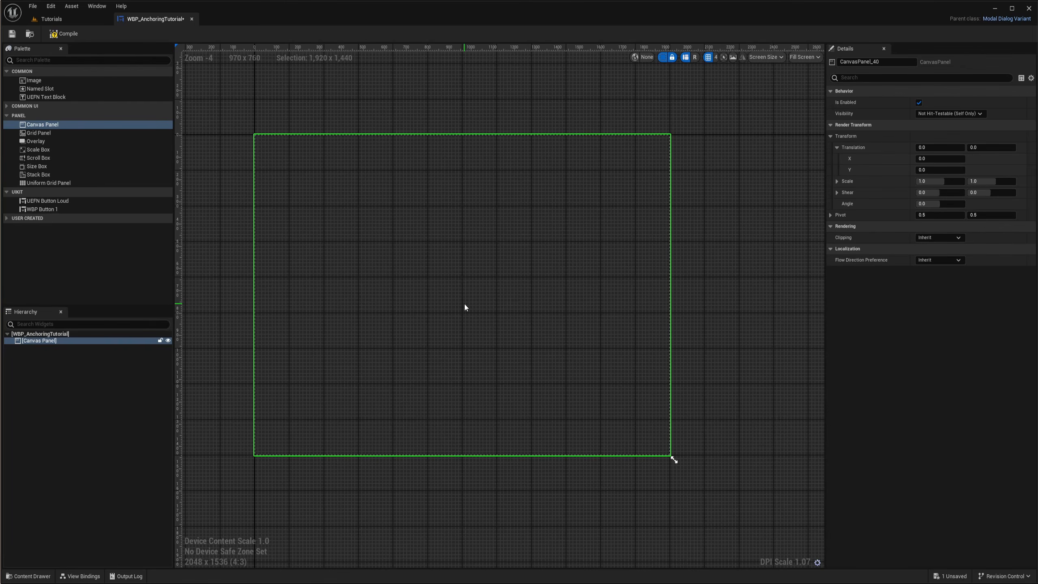
scroll(465, 305, down, 1)
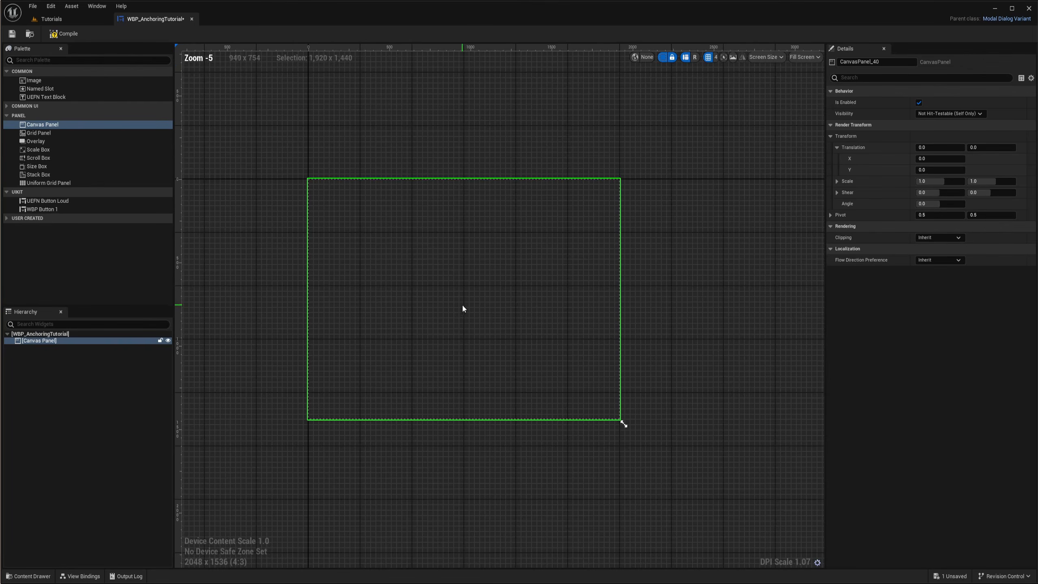
right_drag(468, 308, 472, 311)
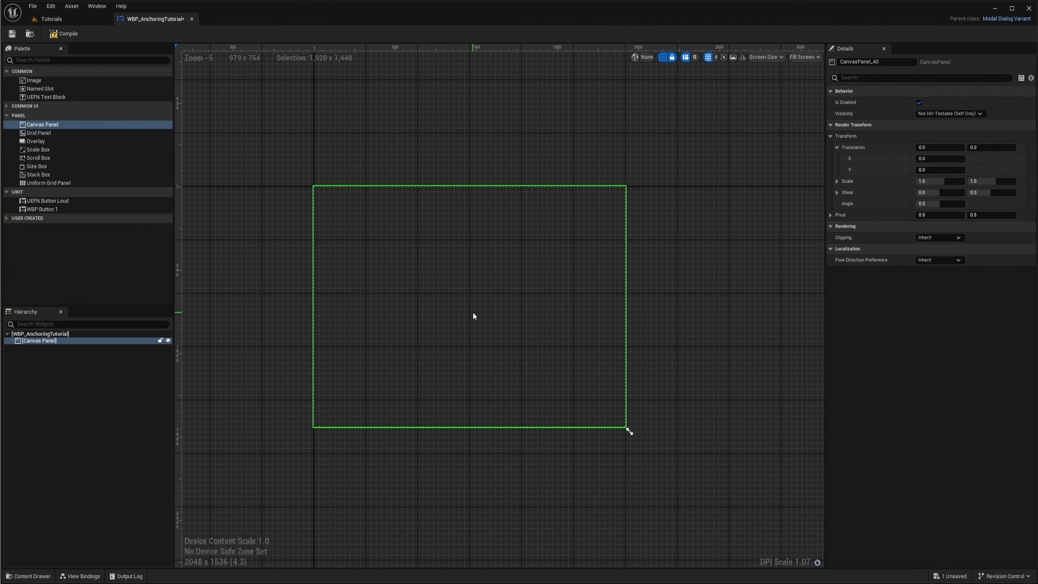
drag(630, 432, 609, 359)
scroll(366, 255, up, 2)
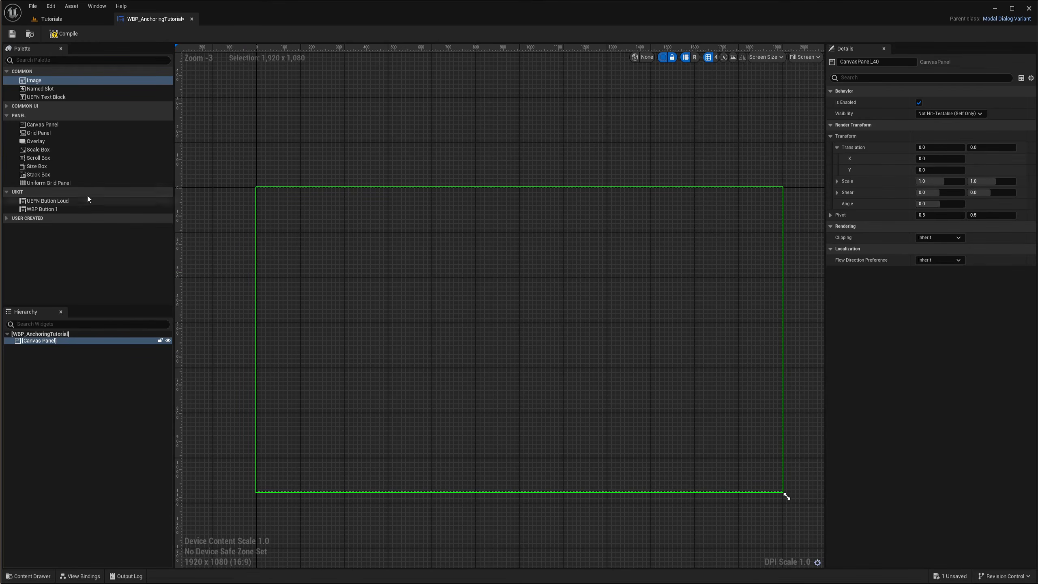
Add an Image to the Canvas Panel and enlarge its image size and slot size to about 200 x 231
drag(29, 85, 36, 346)
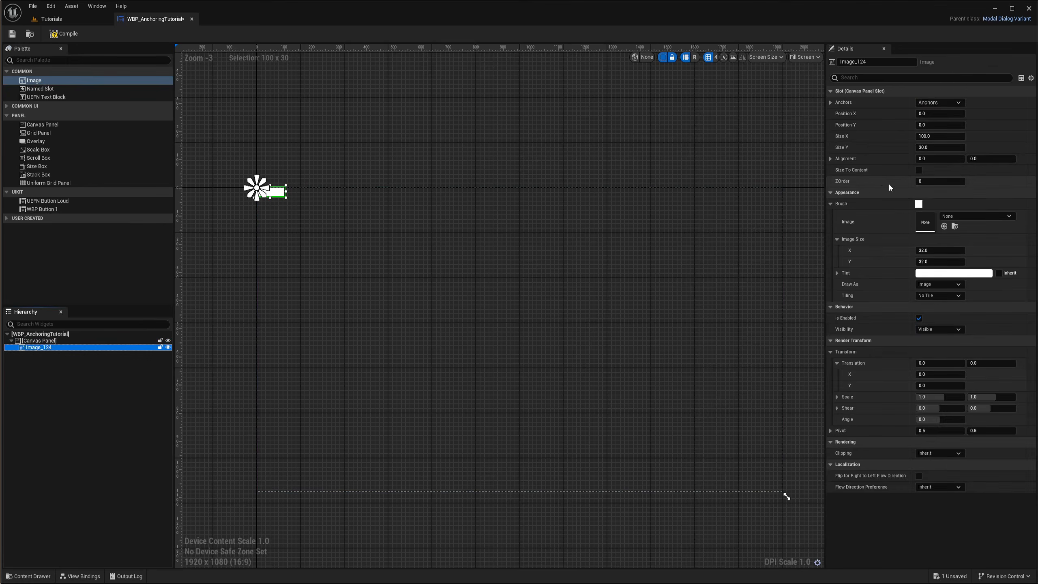
mouse_move(937, 250)
mouse_down()
mouse_move(958, 250)
mouse_move(949, 261)
mouse_up()
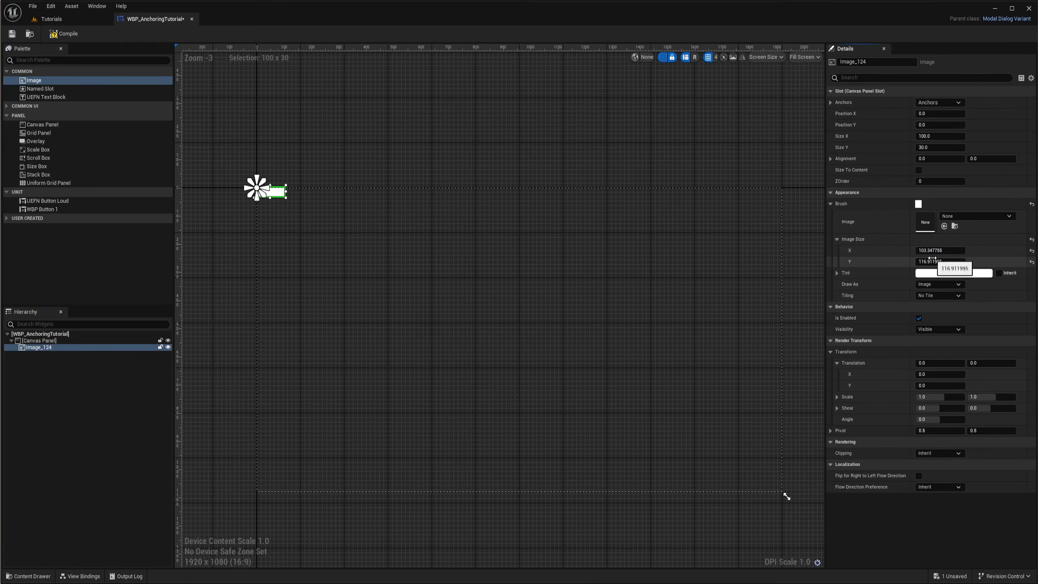
right_drag(610, 253, 634, 254)
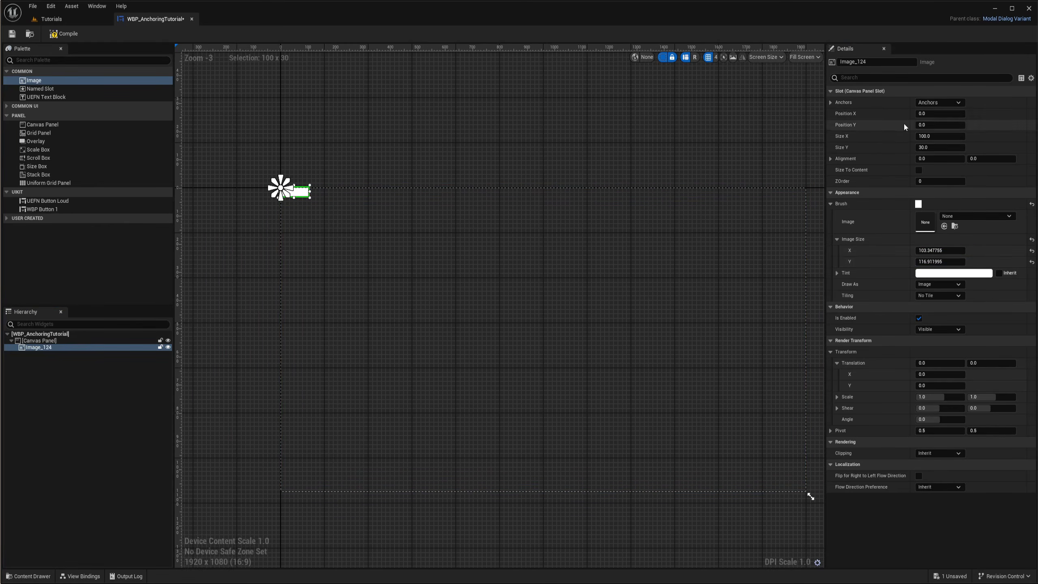
drag(930, 147, 966, 136)
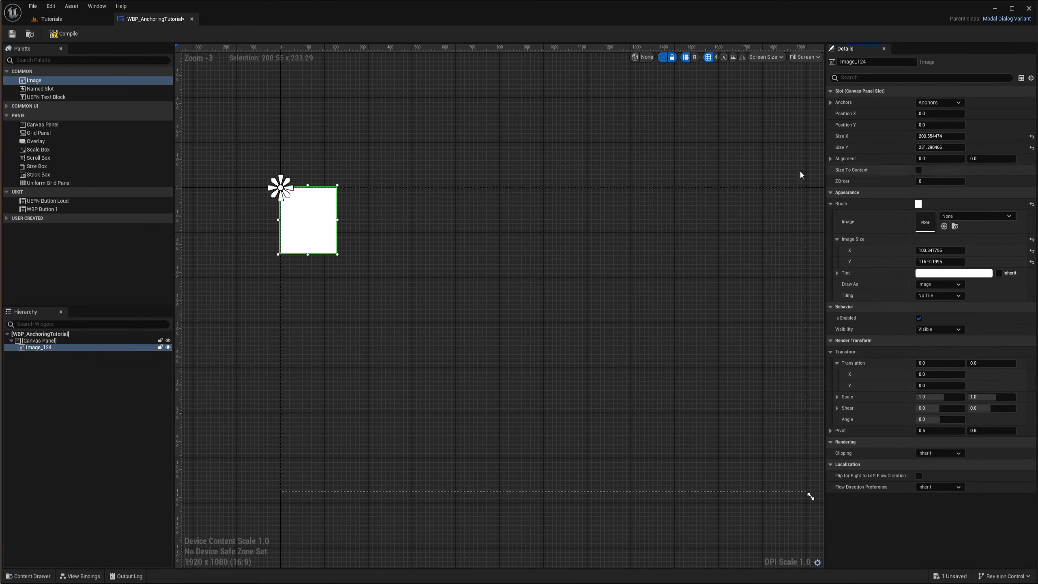
Examine the image's anchor preset options
scroll(228, 186, up, 3)
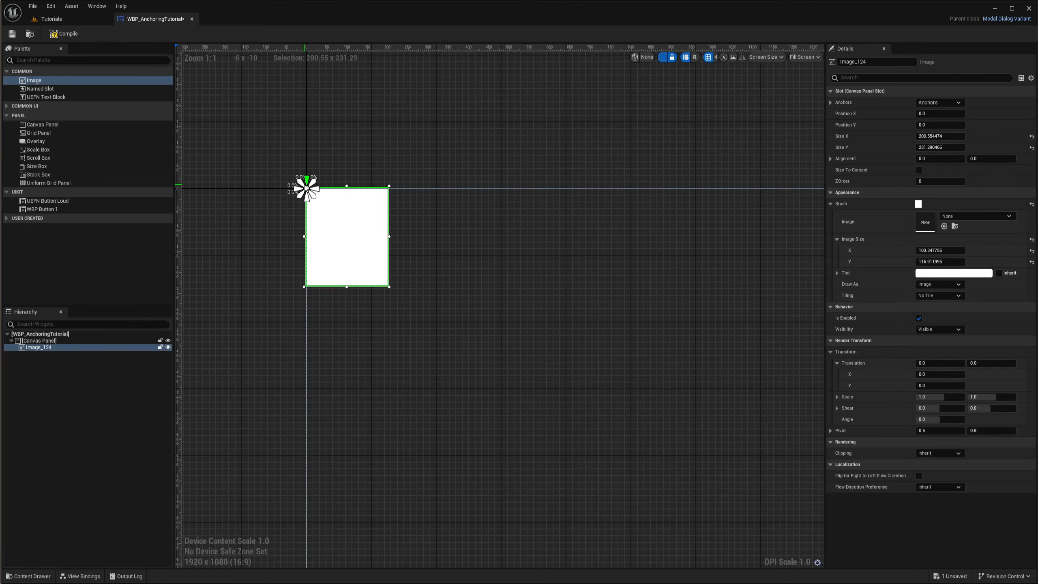
right_drag(306, 188, 280, 166)
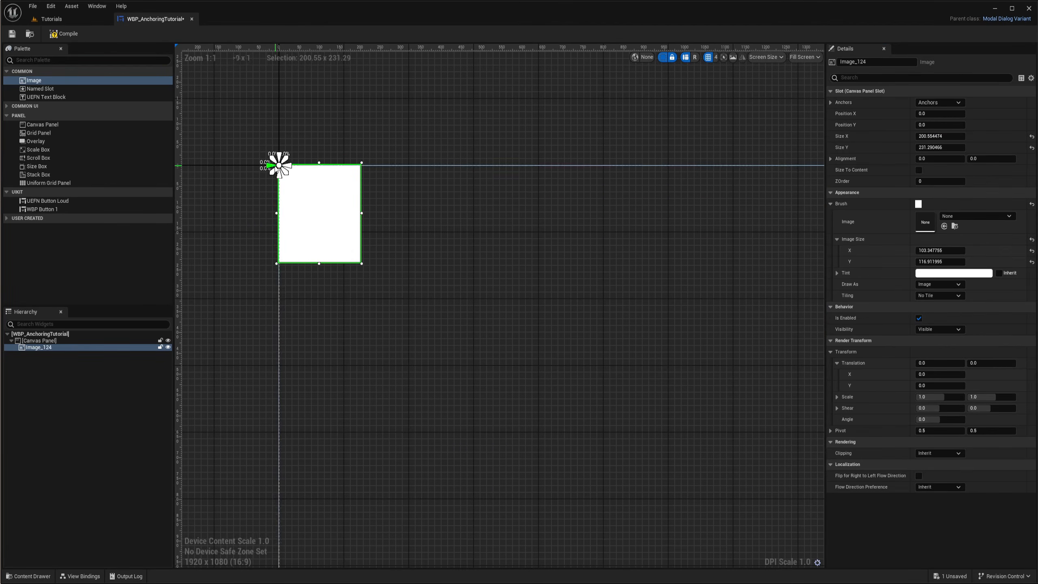
scroll(280, 172, down, 2)
scroll(289, 175, up, 1)
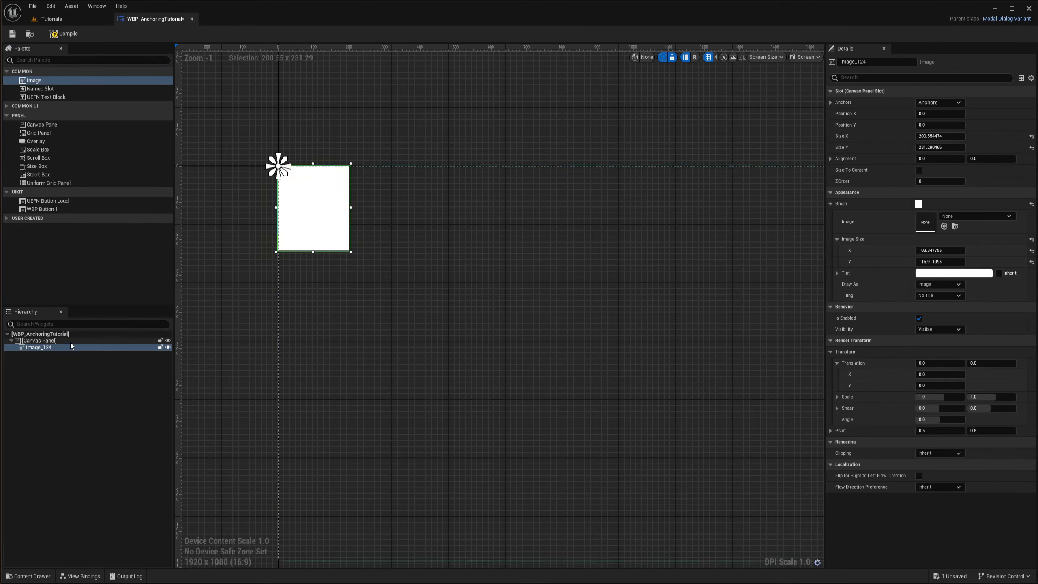
click(58, 342)
click(50, 347)
click(49, 341)
click(47, 348)
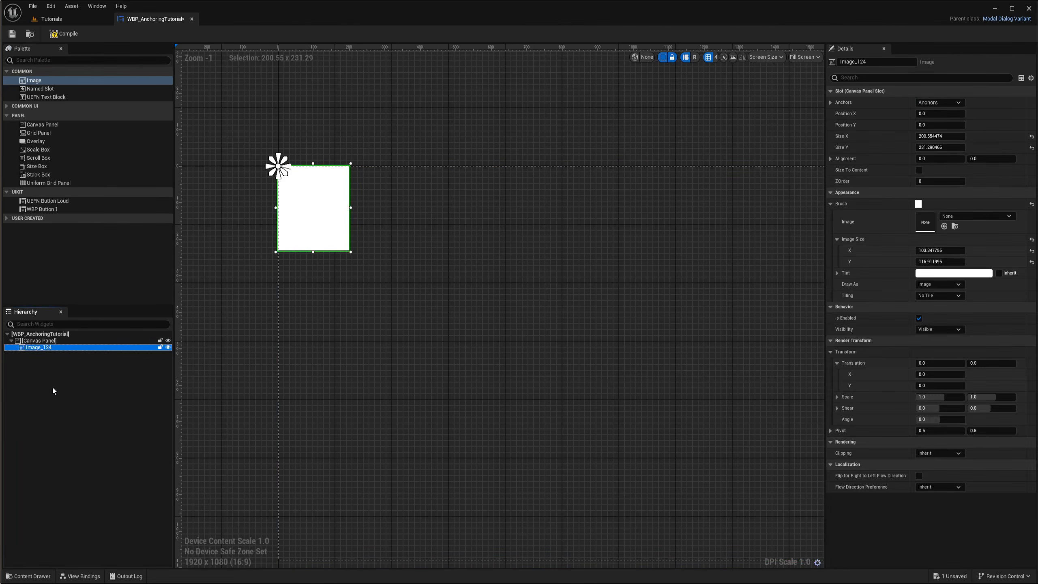
click(45, 340)
click(46, 347)
right_drag(248, 252, 281, 266)
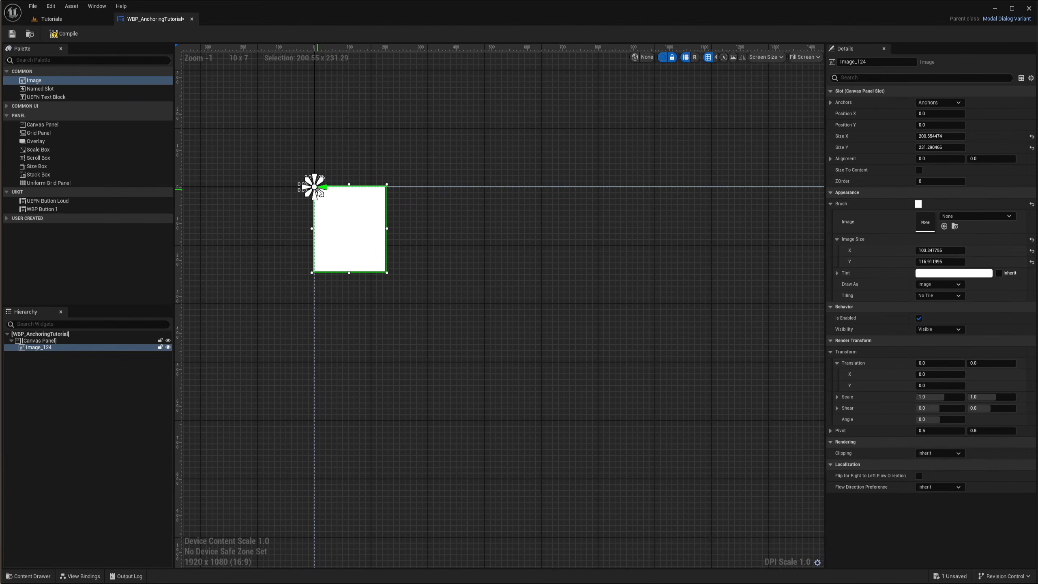
click(931, 102)
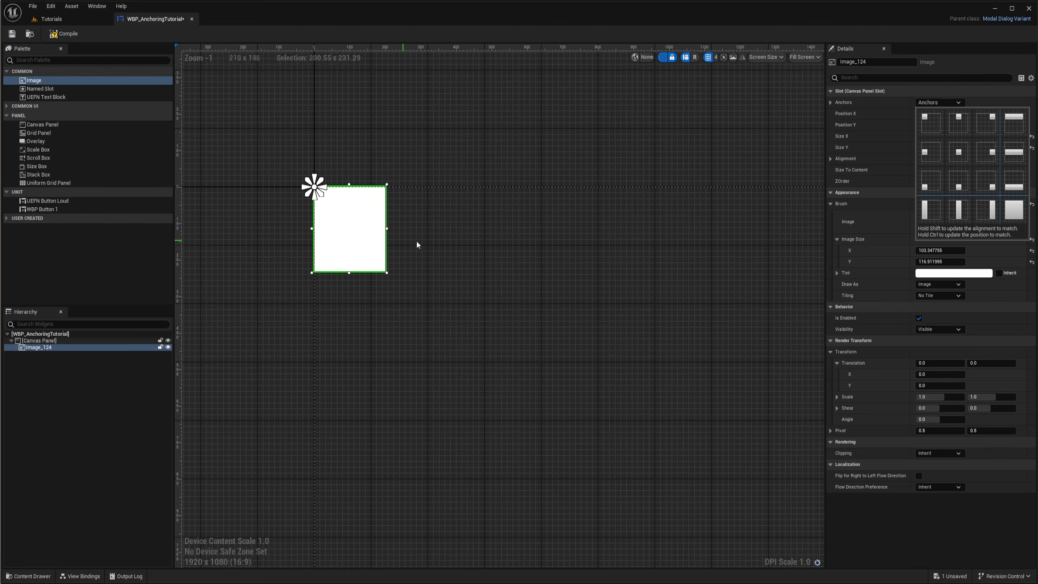
right_drag(419, 238, 399, 241)
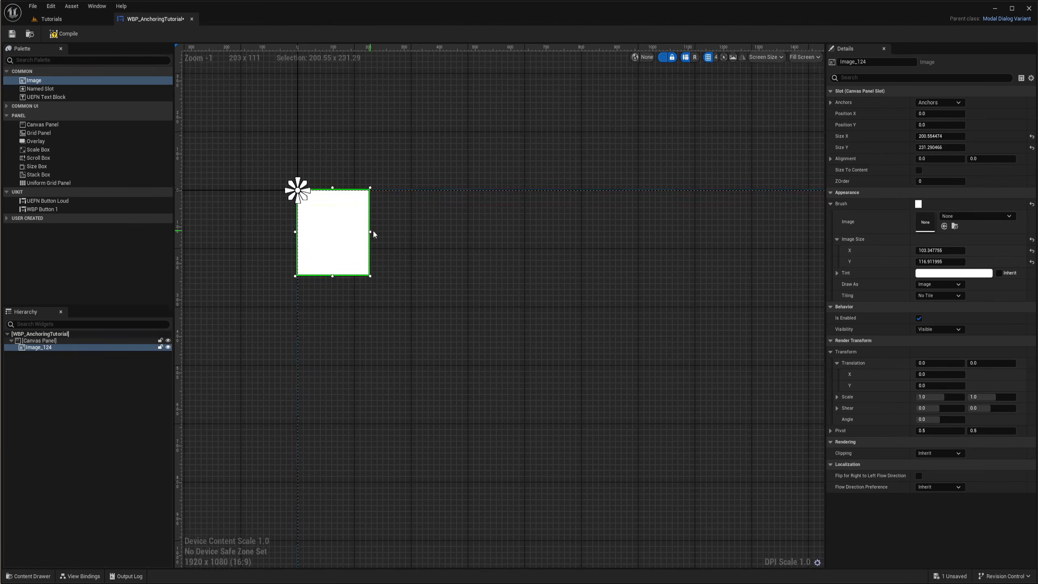
Stretch the image horizontally to about 955 units wide
drag(370, 233, 638, 232)
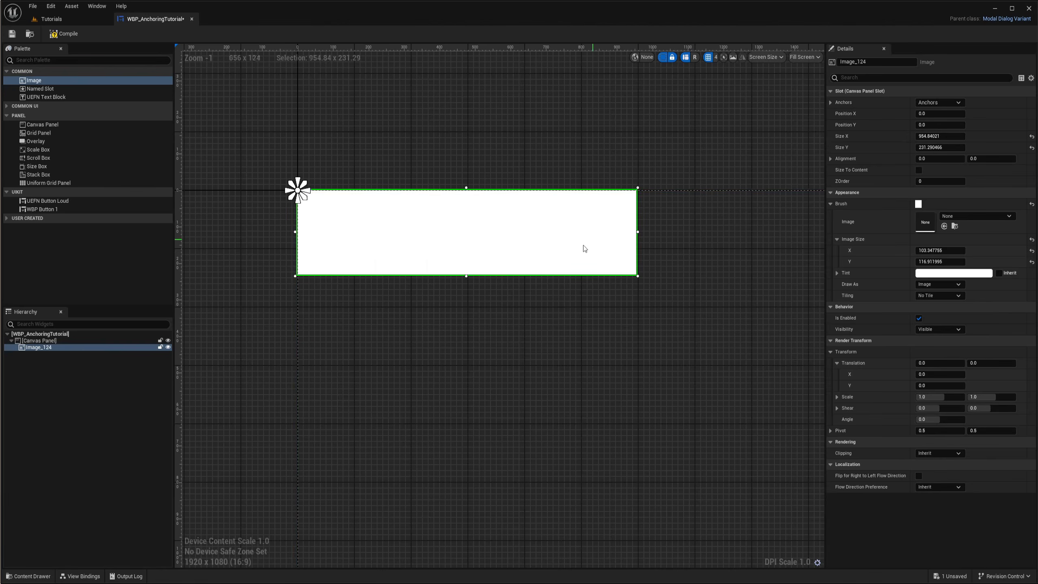
right_drag(547, 302, 546, 317)
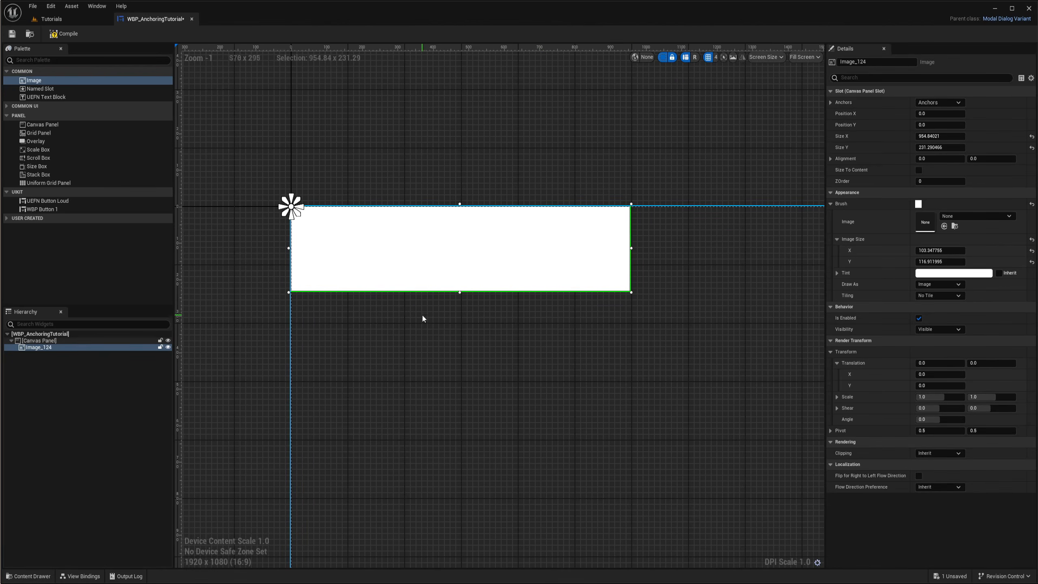
Set the image's anchor to the centre of the canvas
click(936, 102)
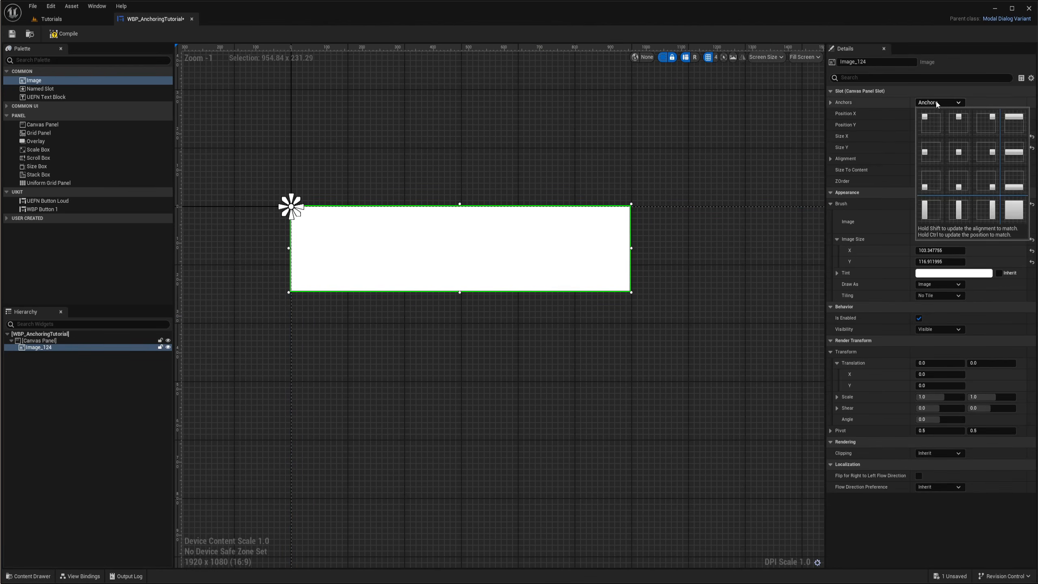
click(959, 155)
right_drag(712, 322, 593, 260)
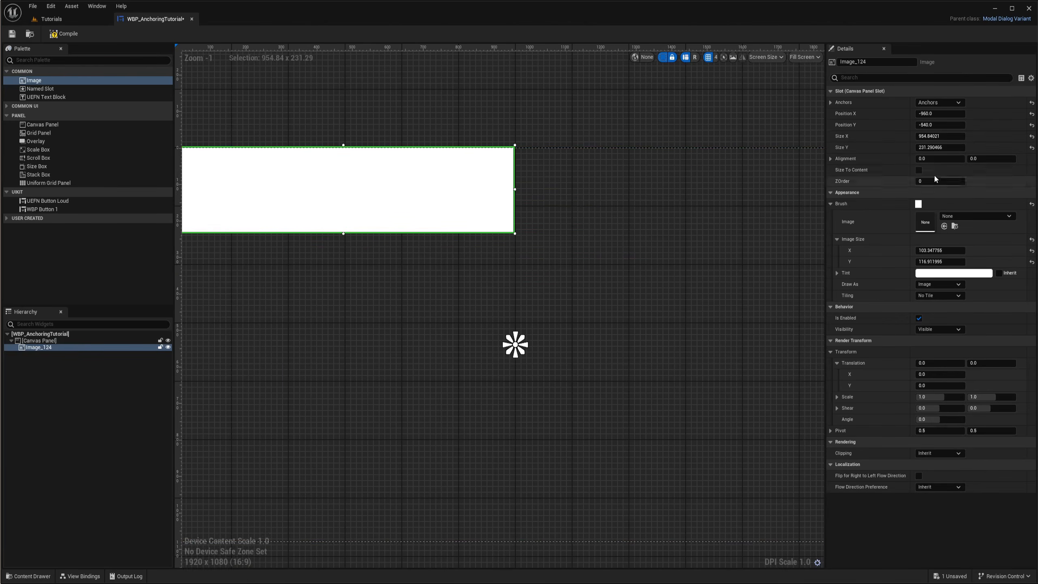
right_drag(549, 298, 514, 303)
scroll(594, 279, down, 2)
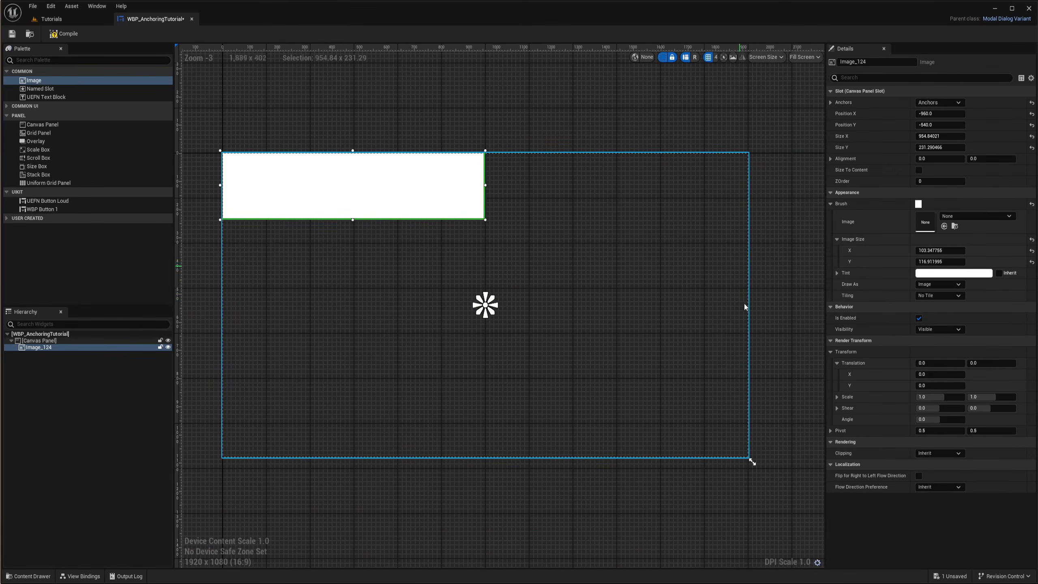
right_drag(619, 340, 664, 366)
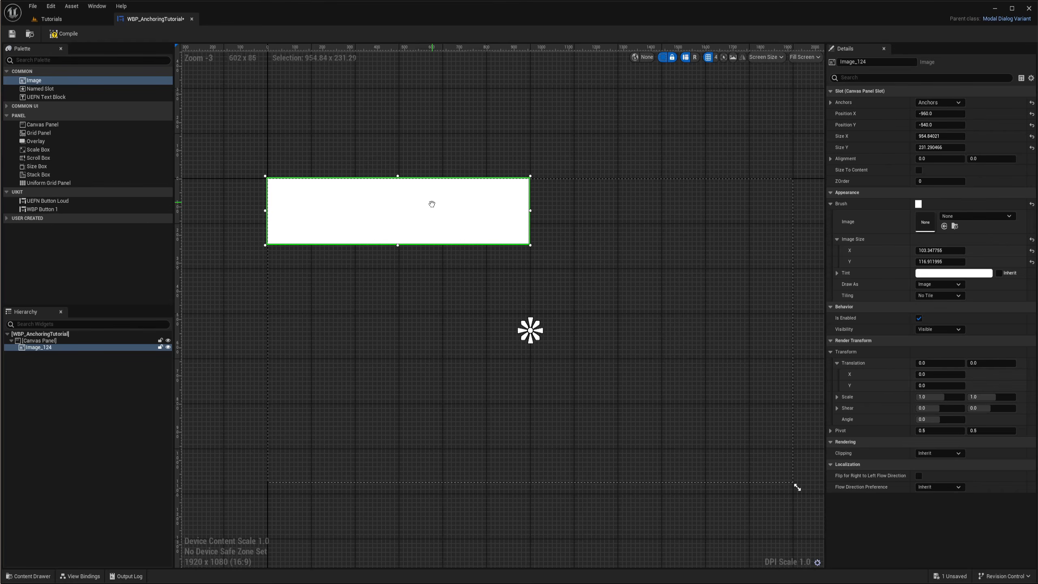
Set the image's Position X and Position Y to 0
right_drag(434, 206, 435, 226)
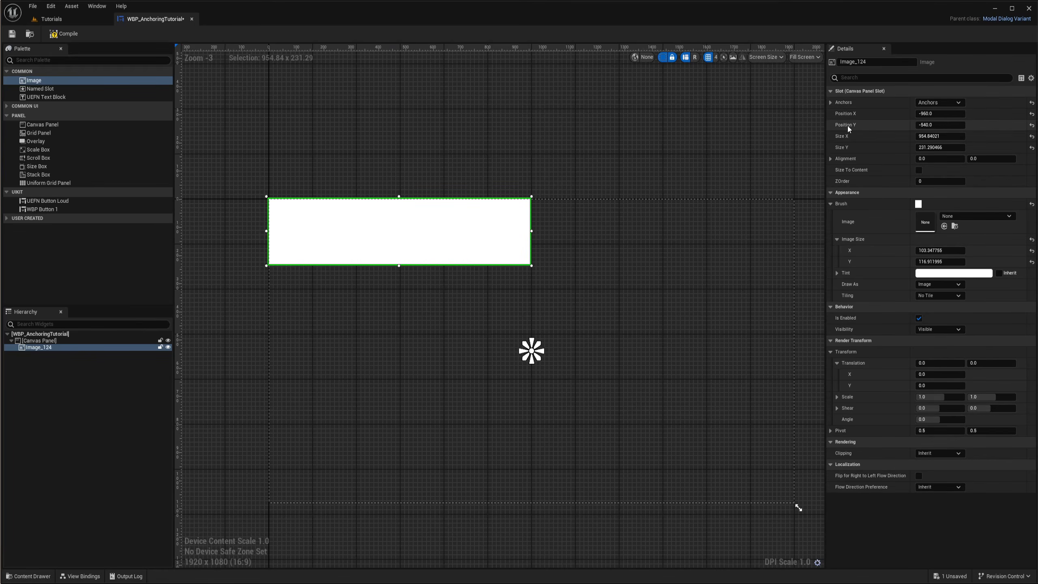
right_drag(610, 277, 585, 257)
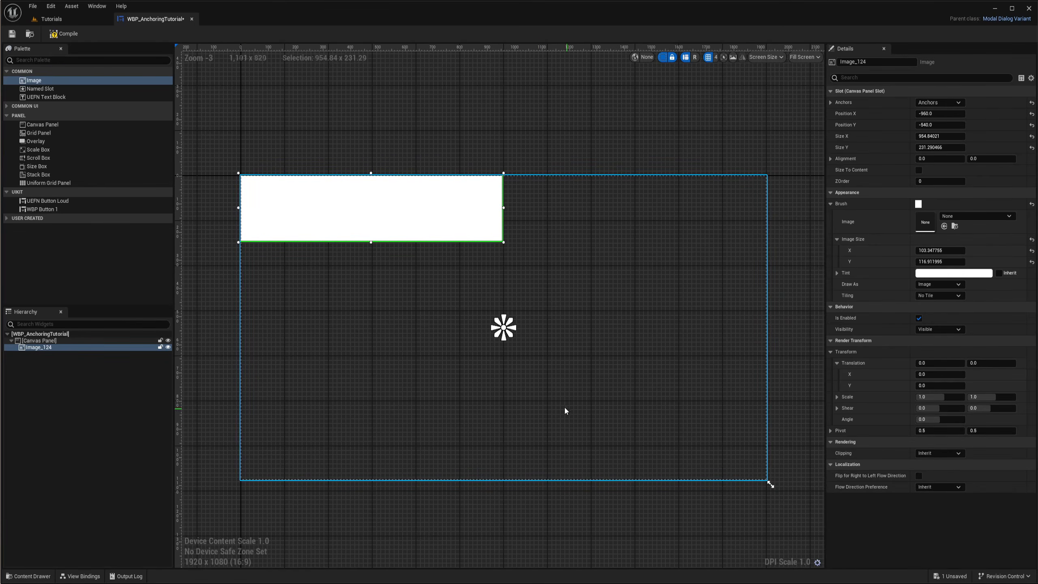
click(939, 114)
text(0)
key(Return)
click(936, 125)
text(0)
key(Return)
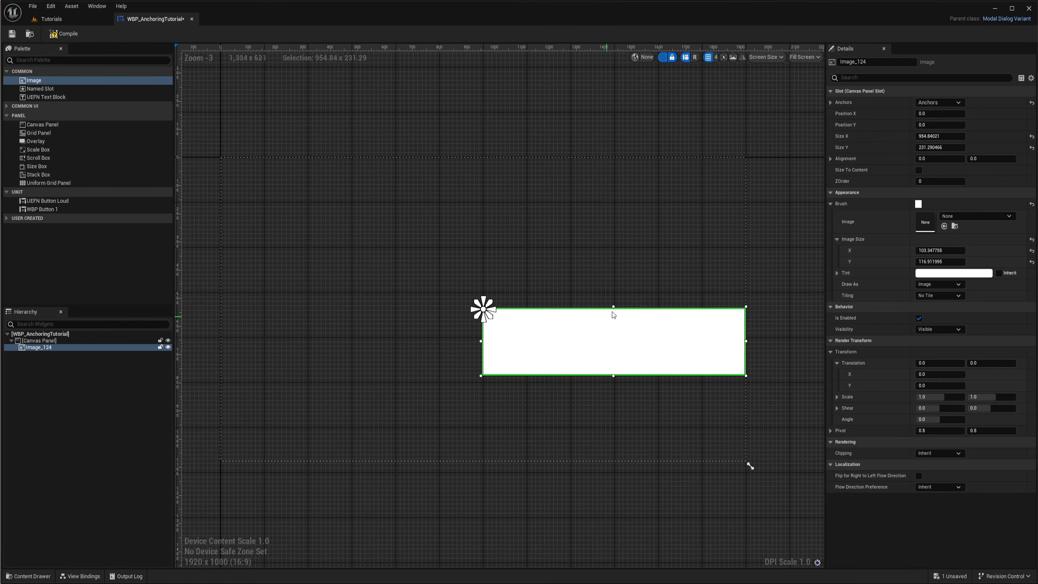
Zoom and pan around the canvas to inspect the image's position relative to its centre anchor
scroll(483, 316, up, 7)
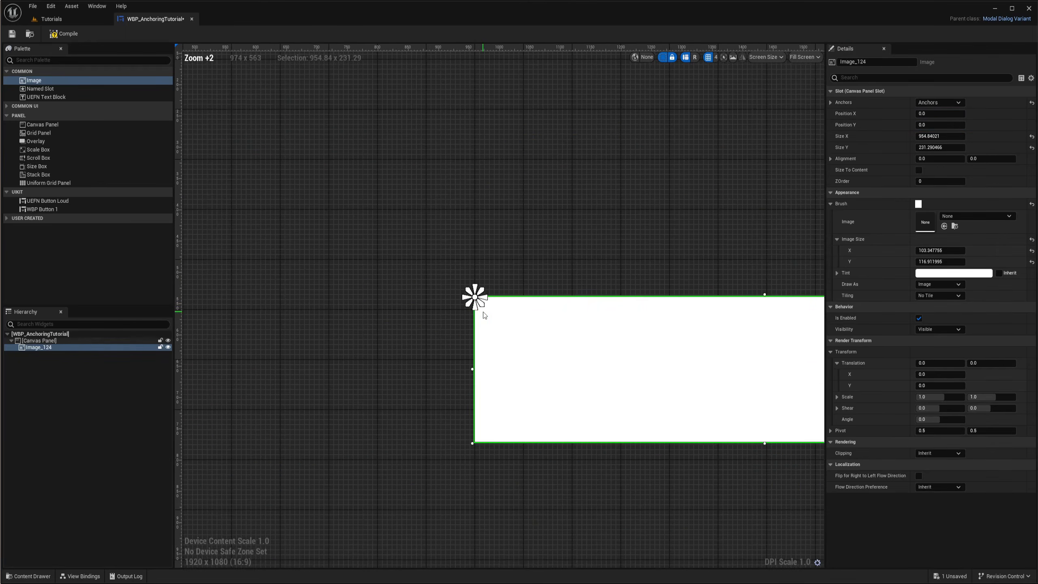
scroll(484, 315, down, 8)
right_drag(483, 314, 549, 342)
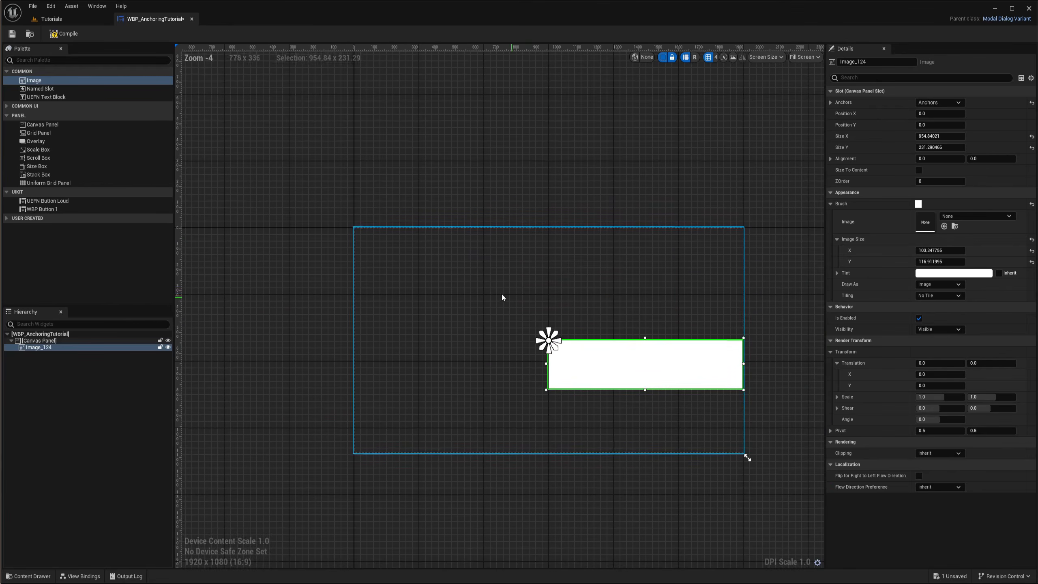
scroll(360, 236, up, 2)
scroll(360, 235, up, 5)
scroll(414, 248, down, 4)
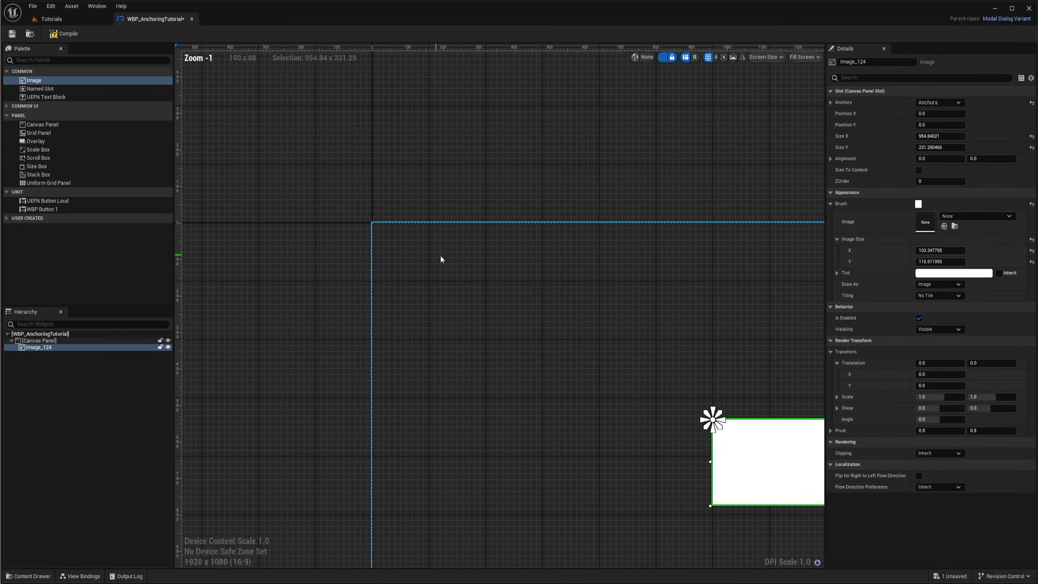
right_drag(466, 269, 357, 232)
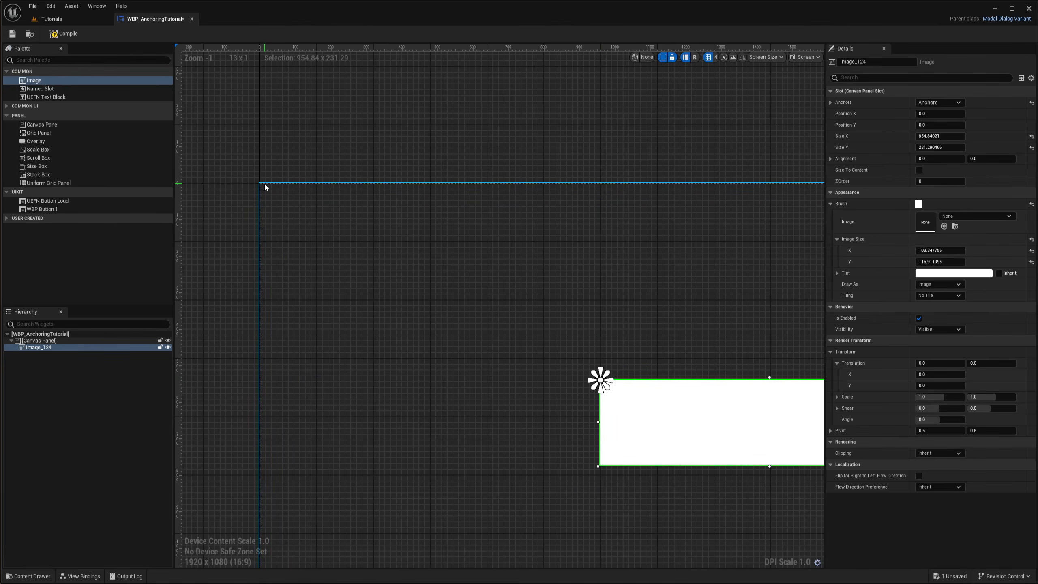
scroll(435, 285, down, 2)
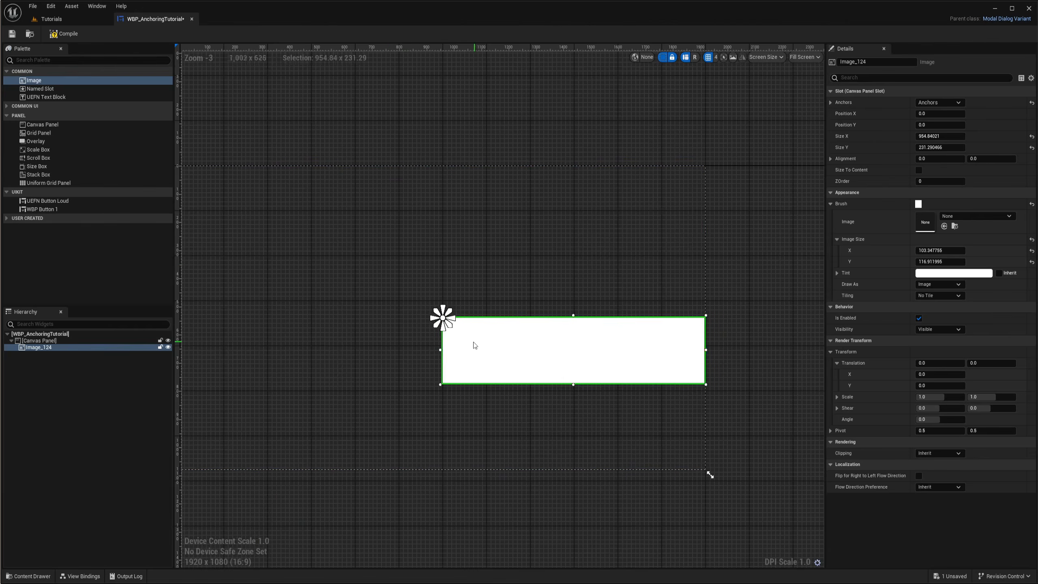
right_drag(478, 346, 530, 351)
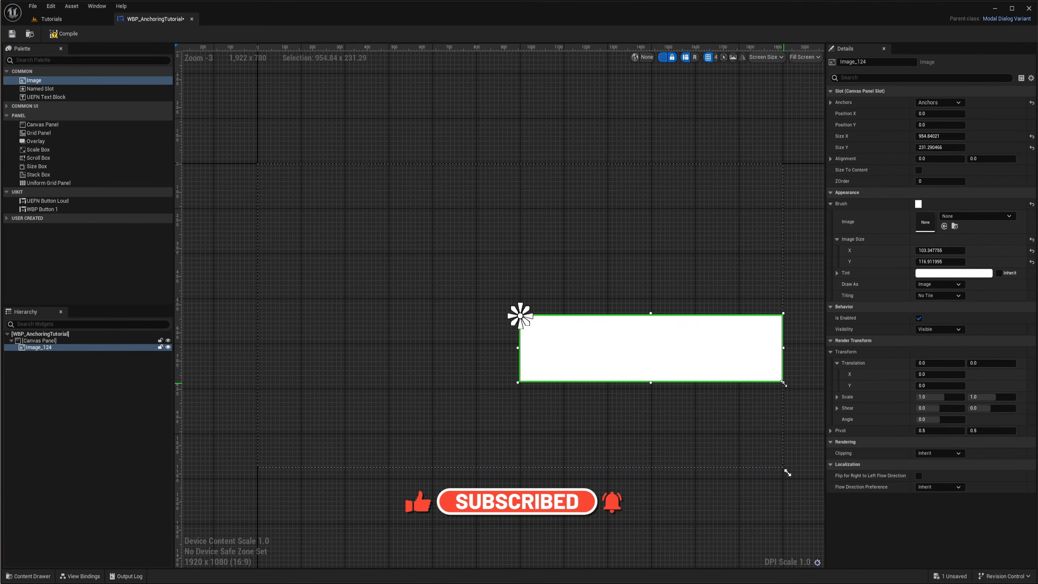
Set the image's alignment to 0.5 horizontally and 0.5 vertically so it centres on the anchor
click(938, 158)
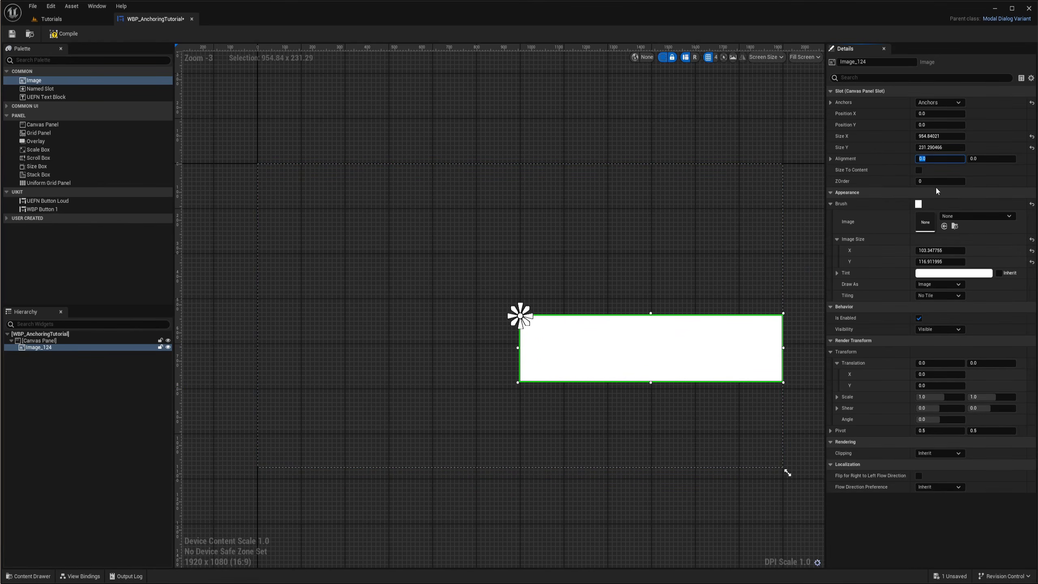
text(.5)
key(Return)
scroll(519, 323, up, 3)
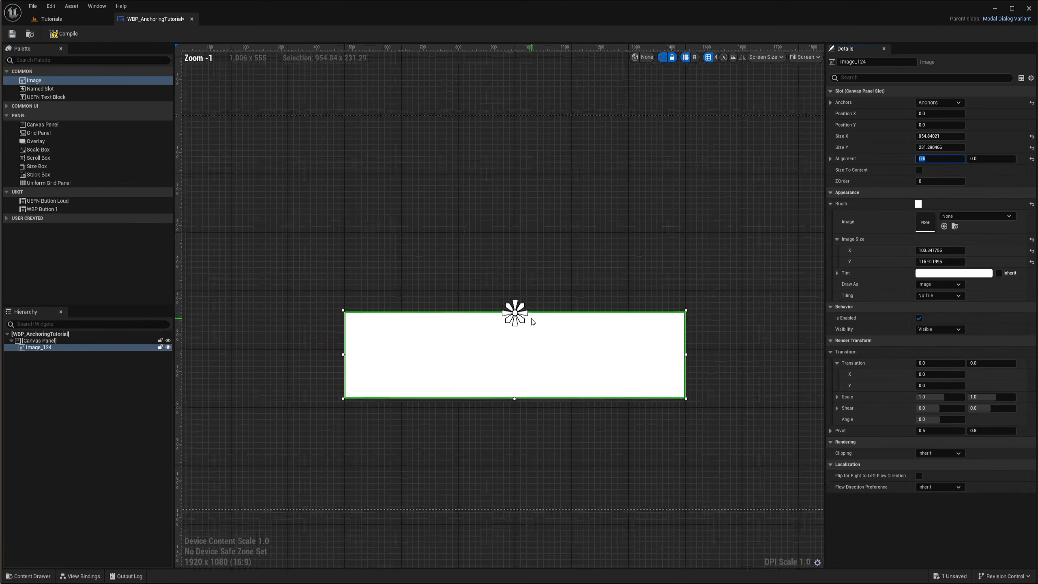
right_drag(554, 281, 637, 263)
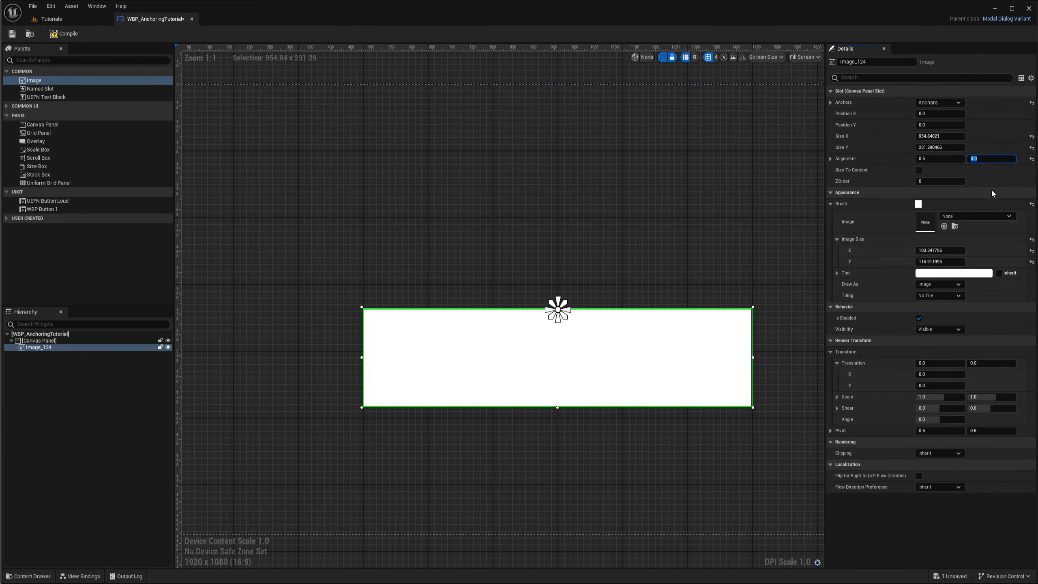
text(0.5)
key(Return)
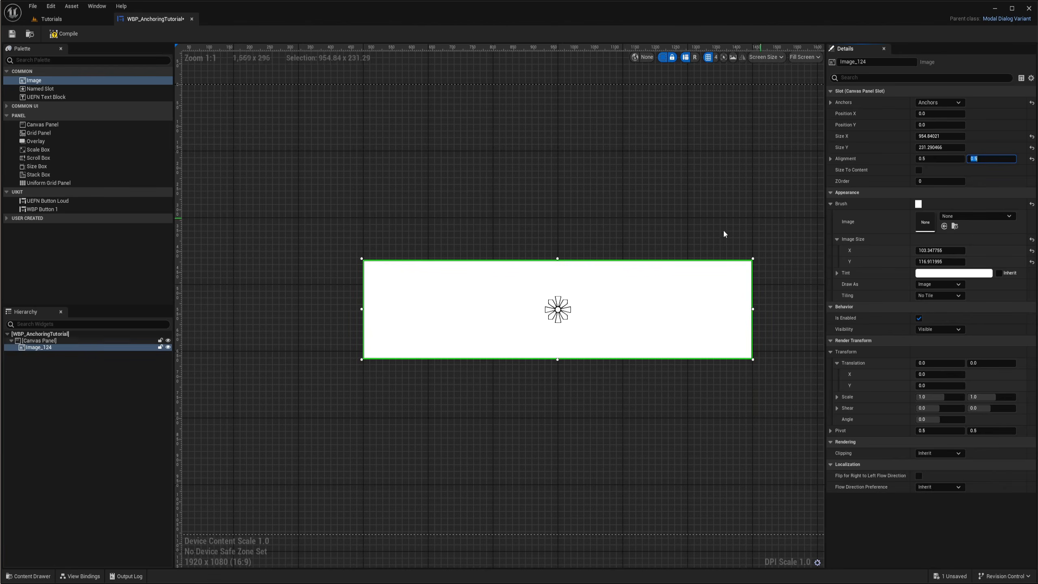
Preview the centred image at a 3440 x 1440 screen size, zooming in and out to check its placement
scroll(589, 304, down, 4)
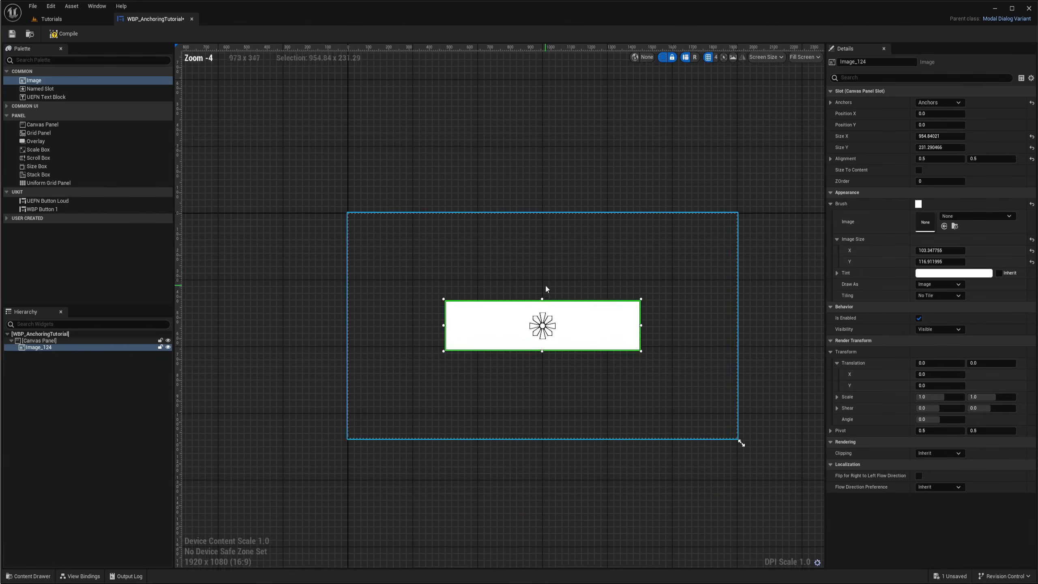
scroll(534, 320, down, 2)
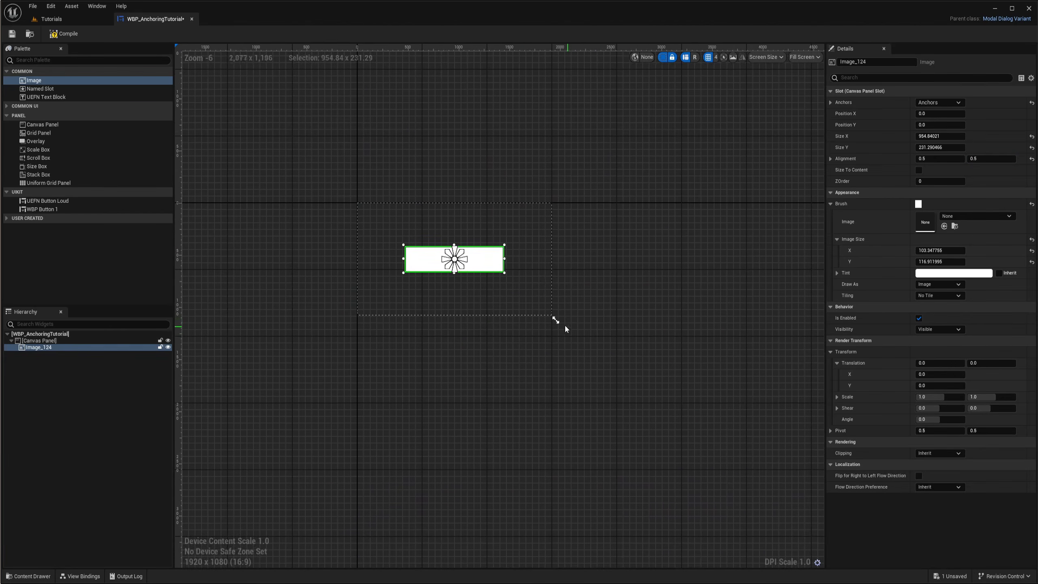
drag(556, 320, 707, 359)
scroll(549, 303, up, 3)
scroll(568, 324, down, 2)
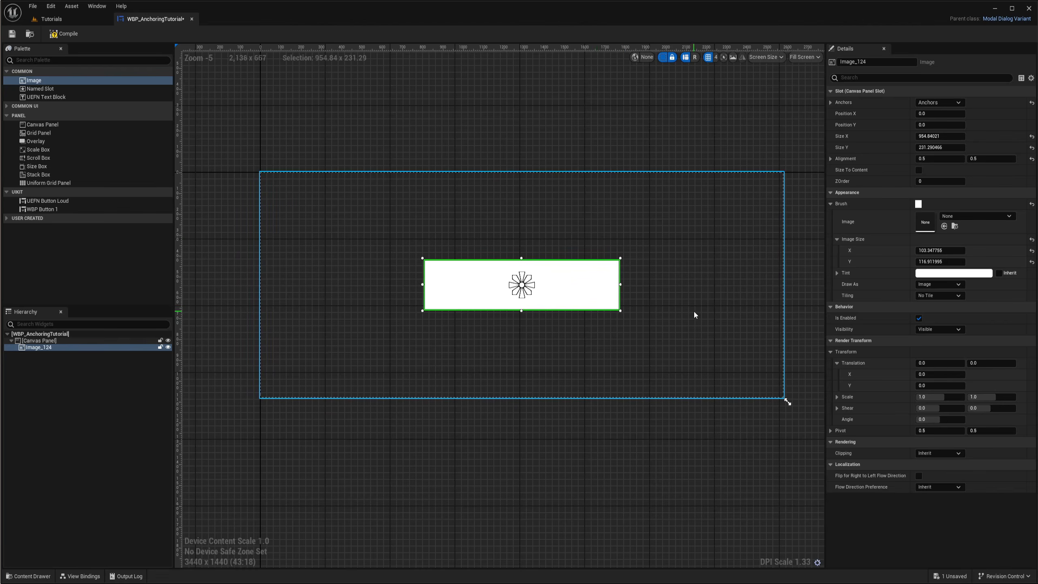
right_drag(693, 312, 616, 296)
scroll(533, 313, down, 2)
right_drag(541, 322, 625, 339)
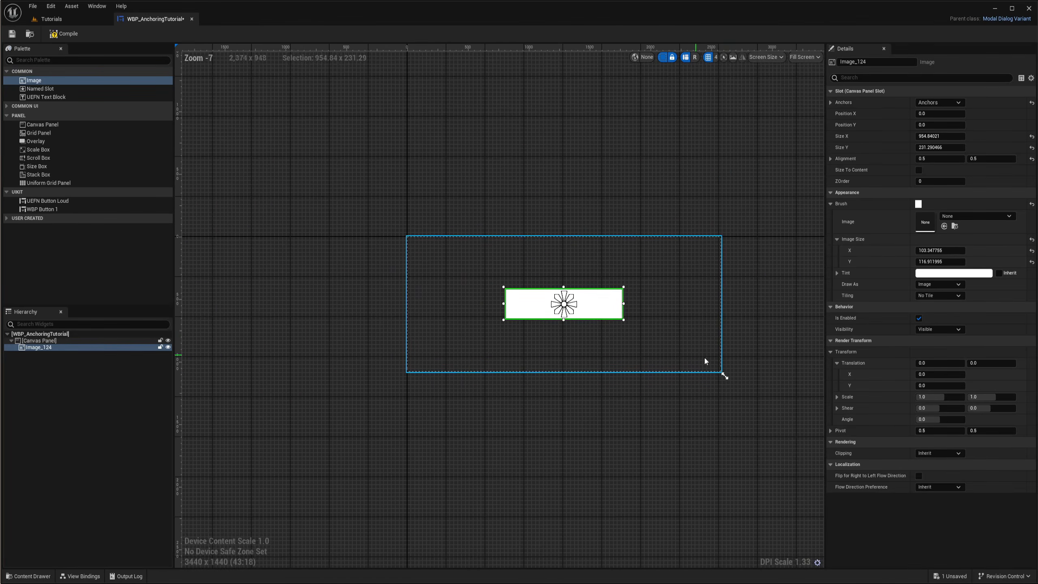
scroll(562, 303, up, 3)
right_drag(552, 315, 544, 344)
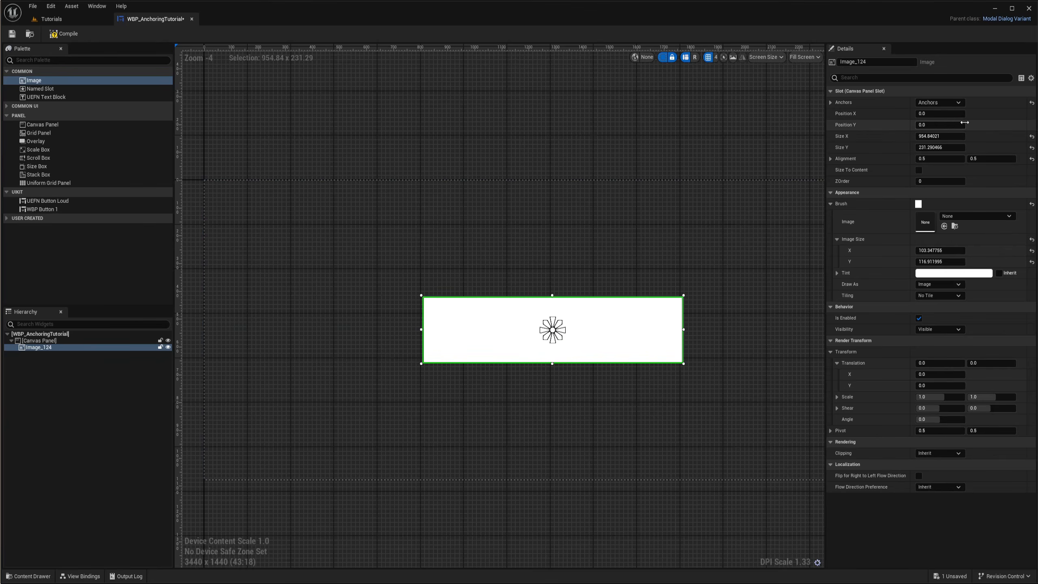
Move the image up to a Position Y of about -246.5 and compare its placement across screen sizes
drag(945, 125, 910, 125)
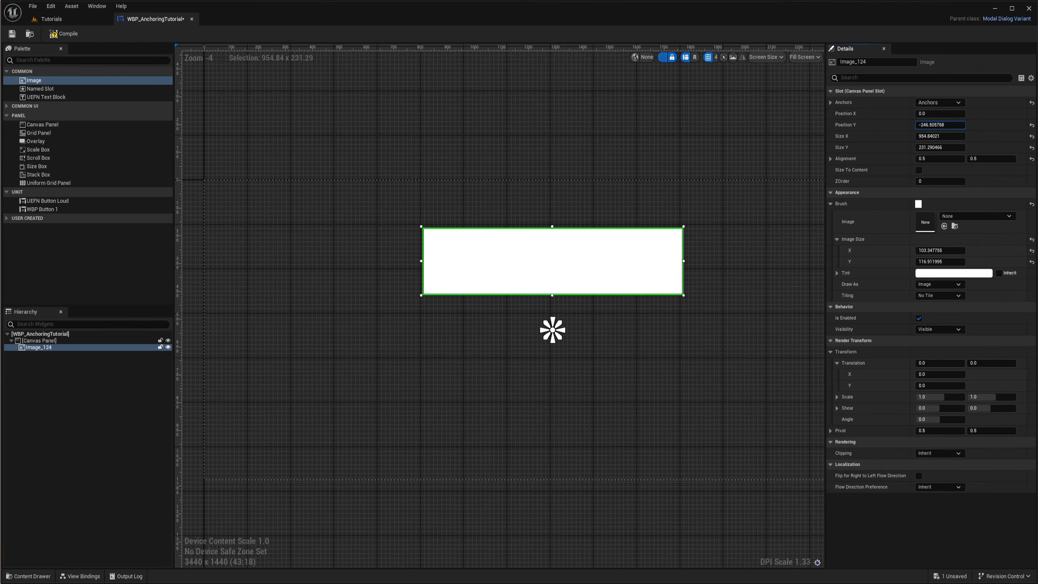
scroll(696, 314, down, 3)
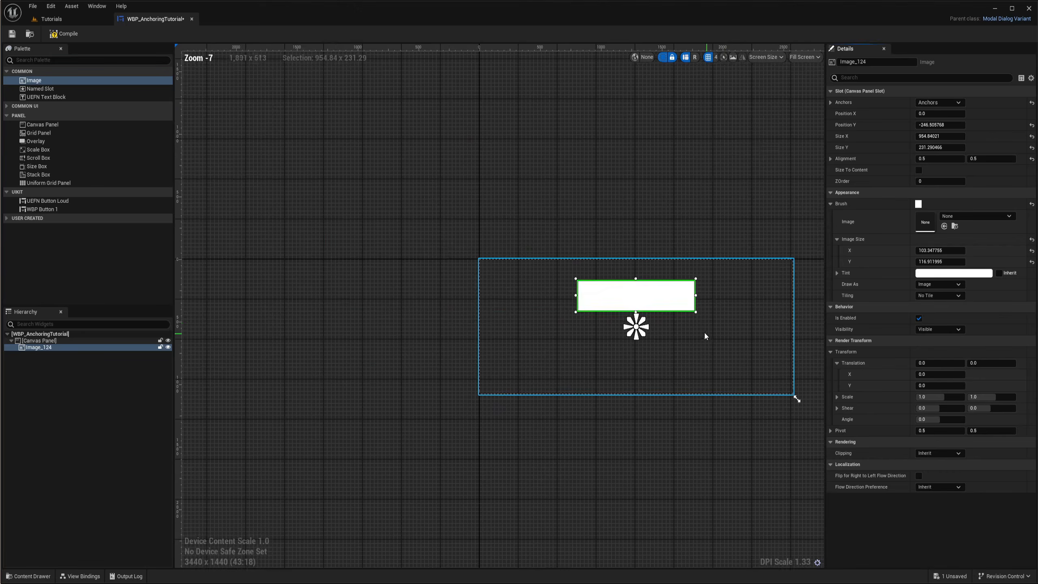
drag(642, 366, 504, 331)
right_drag(494, 359, 658, 375)
scroll(596, 298, up, 5)
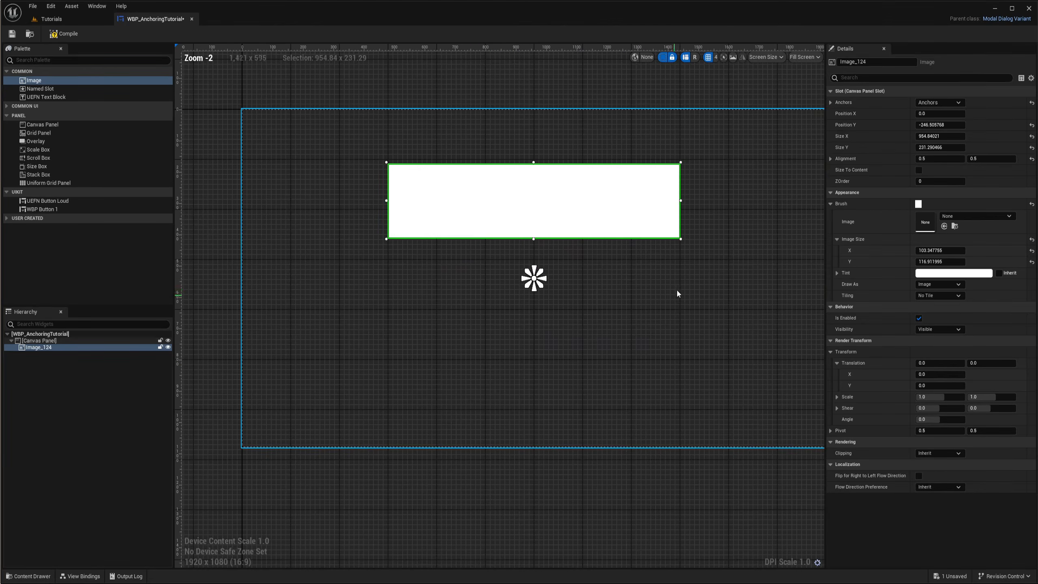
right_drag(672, 297, 618, 319)
scroll(538, 256, down, 2)
scroll(517, 278, up, 2)
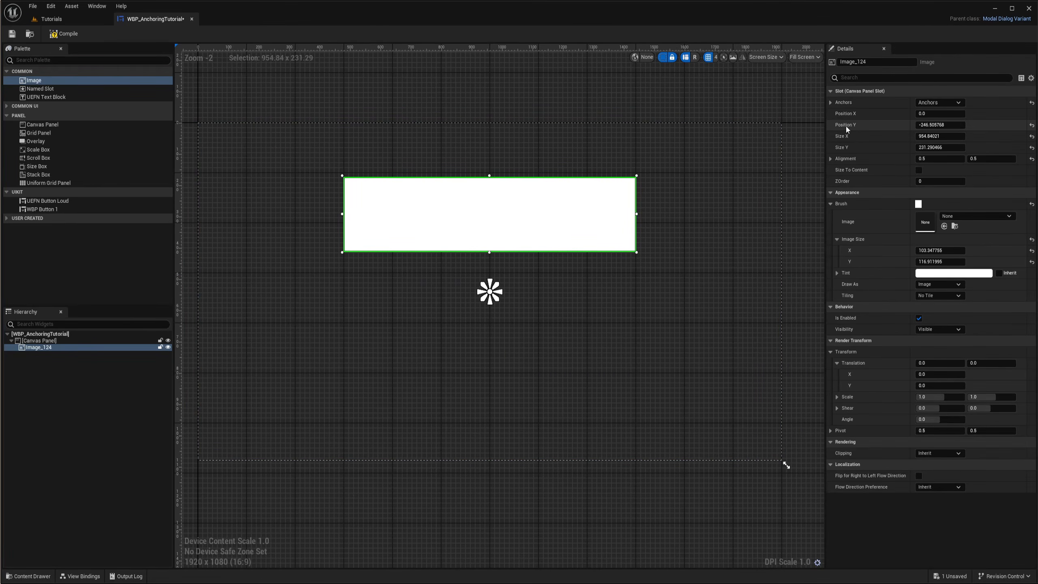
right_drag(721, 265, 706, 252)
Set the image's anchor to the top centre of the canvas
click(482, 275)
right_drag(542, 249, 581, 307)
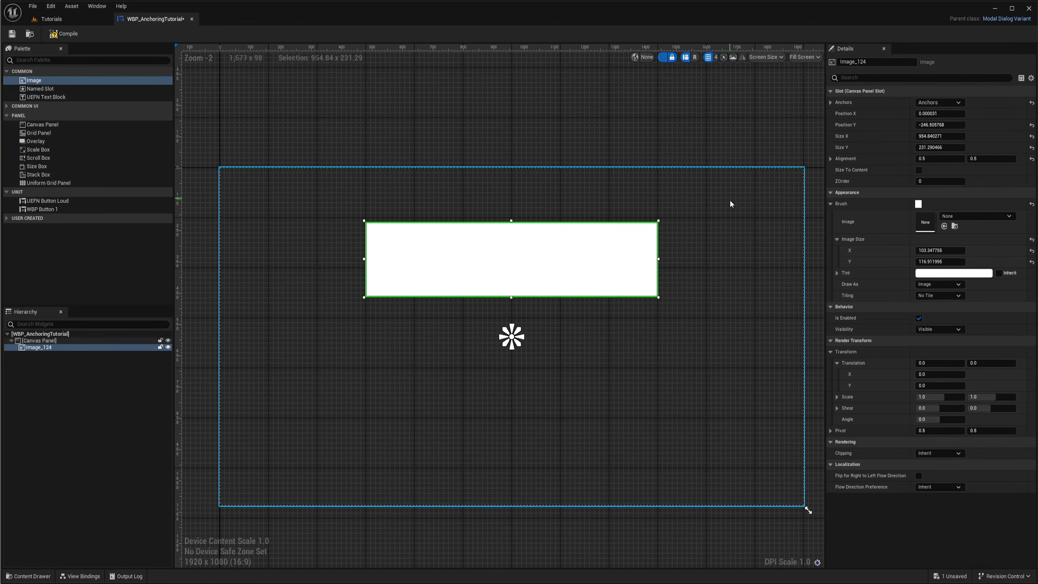
right_drag(530, 199, 559, 220)
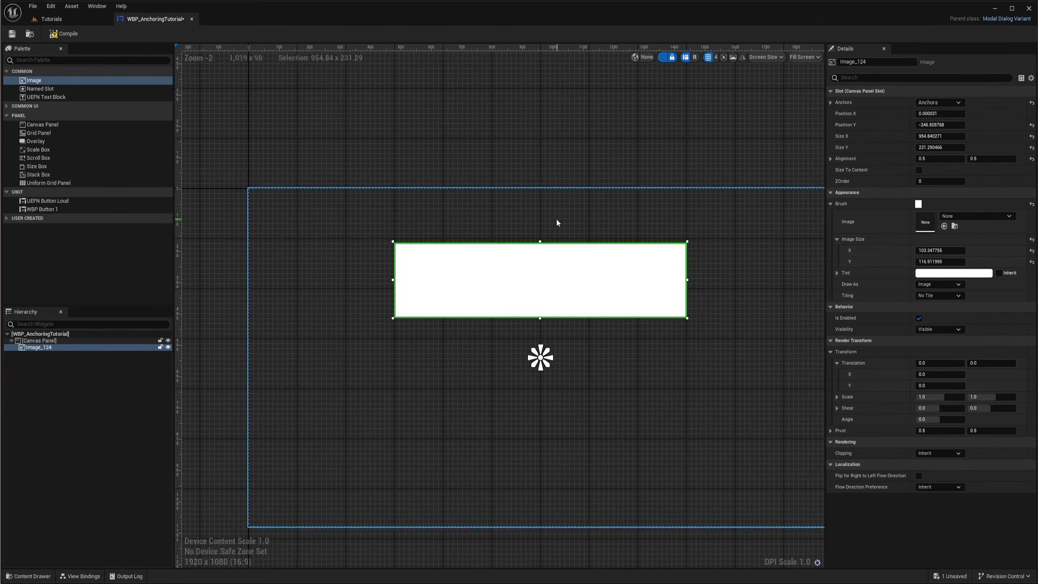
right_drag(642, 226, 587, 225)
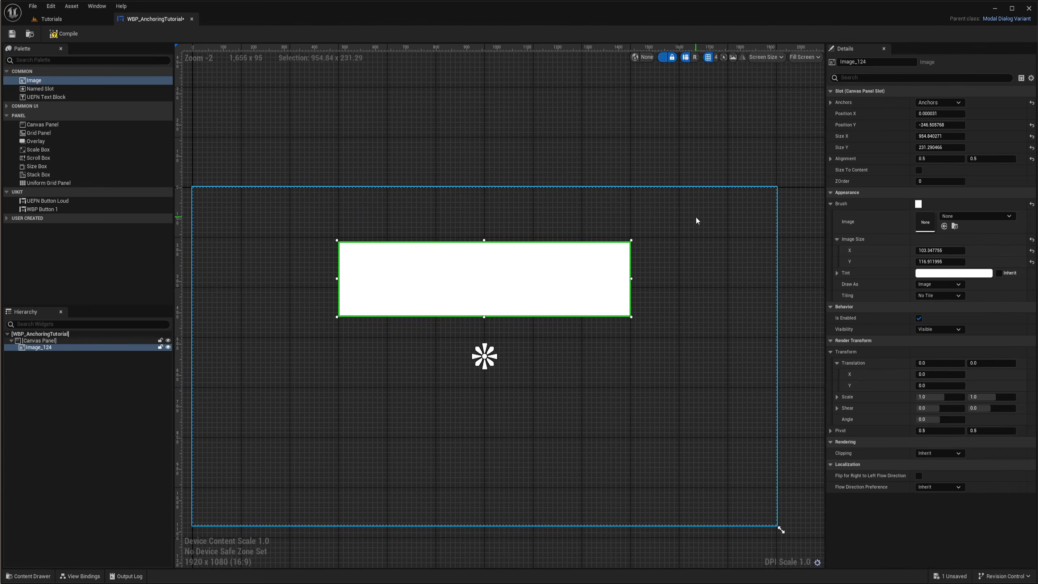
click(939, 102)
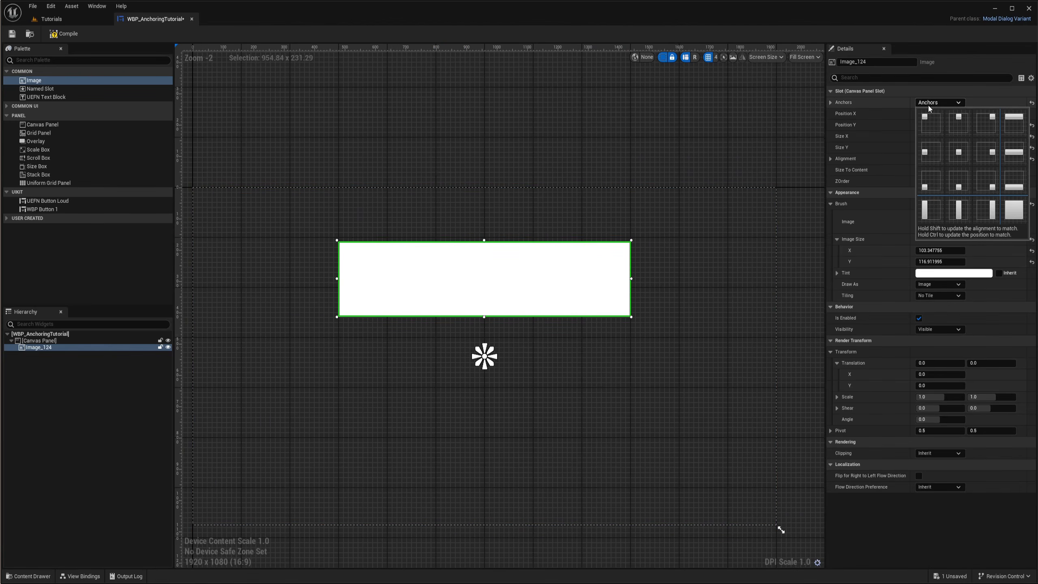
click(962, 127)
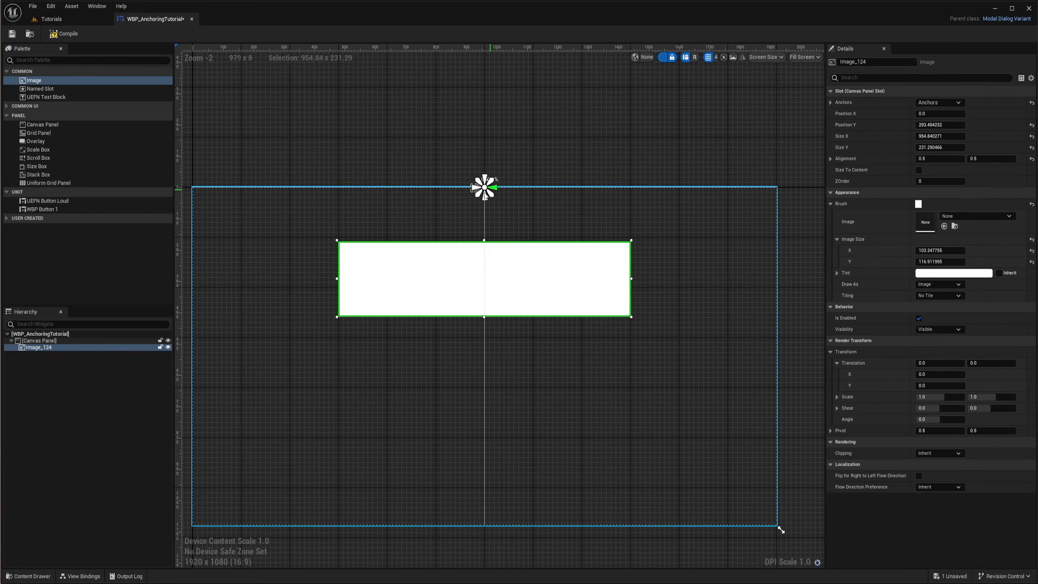
Set the image's Position Y to 0
right_drag(509, 208, 546, 224)
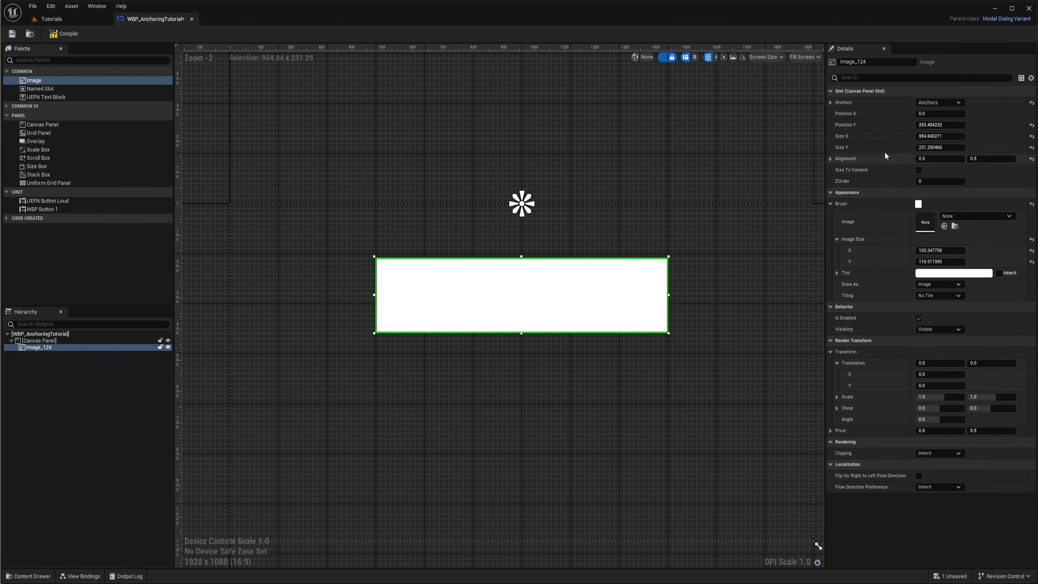
click(939, 125)
text(0)
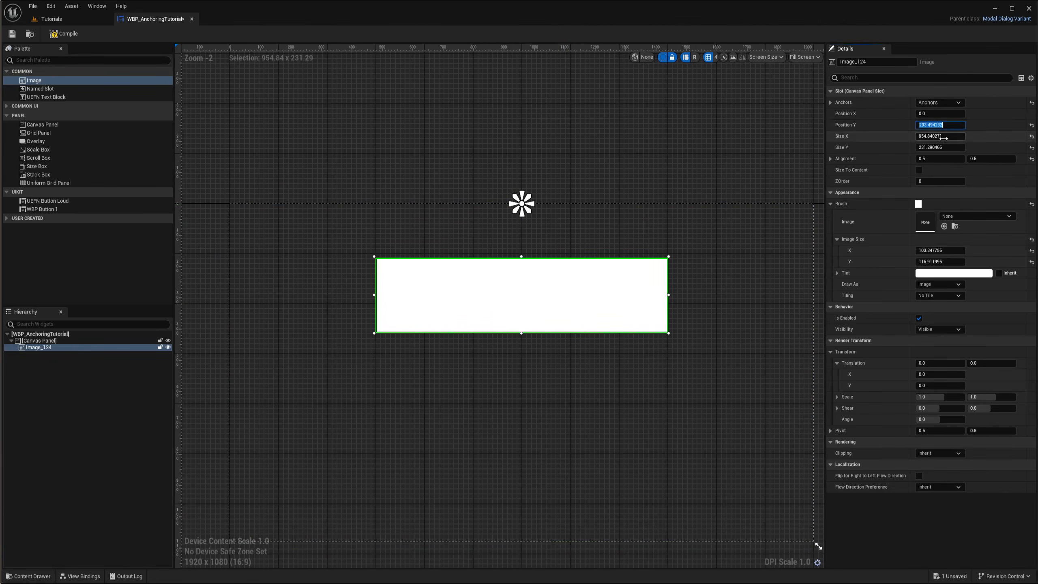
key(Return)
Set the image's vertical Alignment to 0 so its top edge sits on the top-centre anchor
scroll(405, 189, up, 2)
click(406, 191)
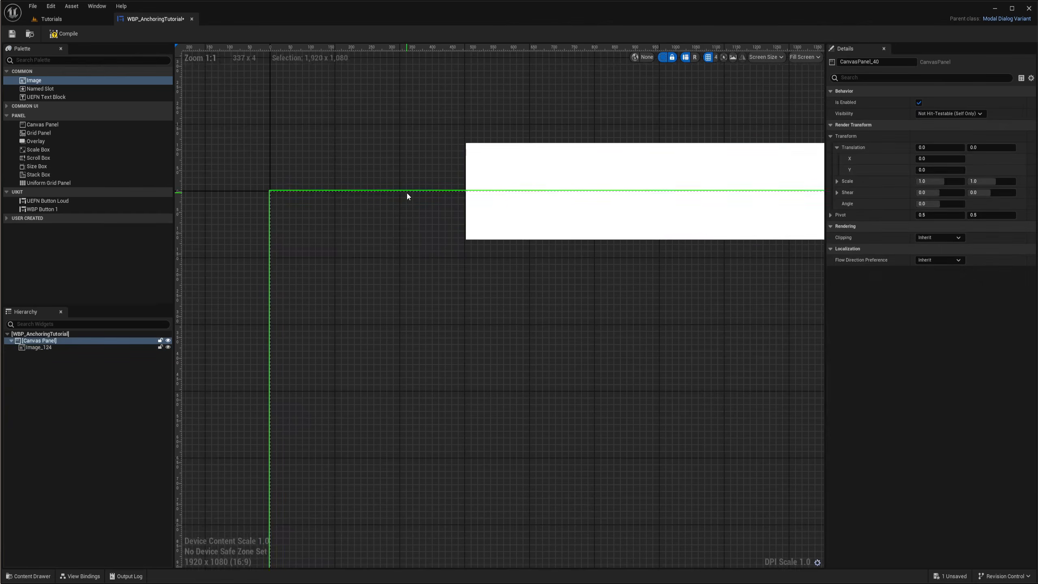
right_drag(407, 192, 402, 281)
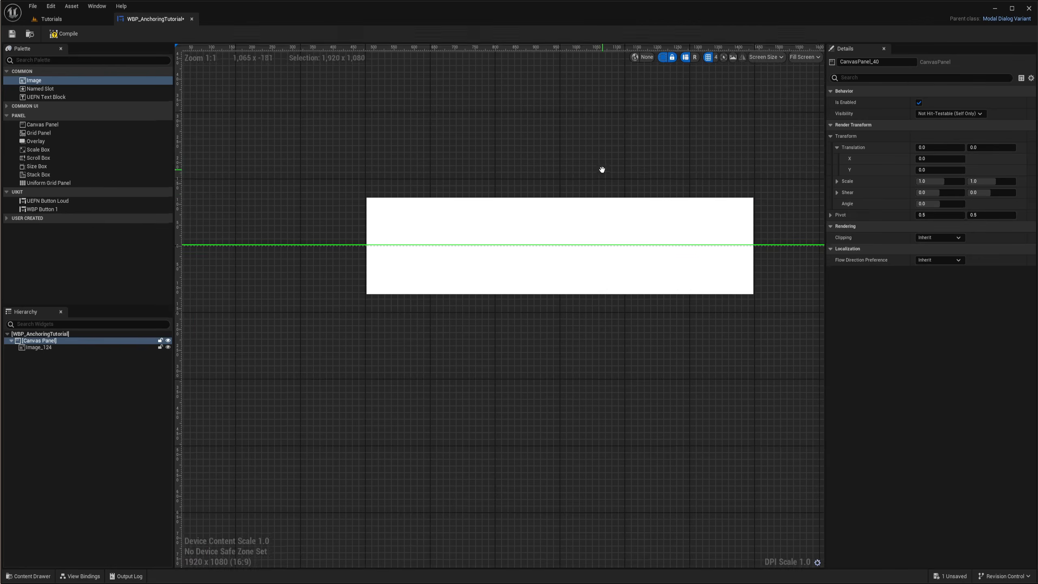
scroll(588, 185, down, 1)
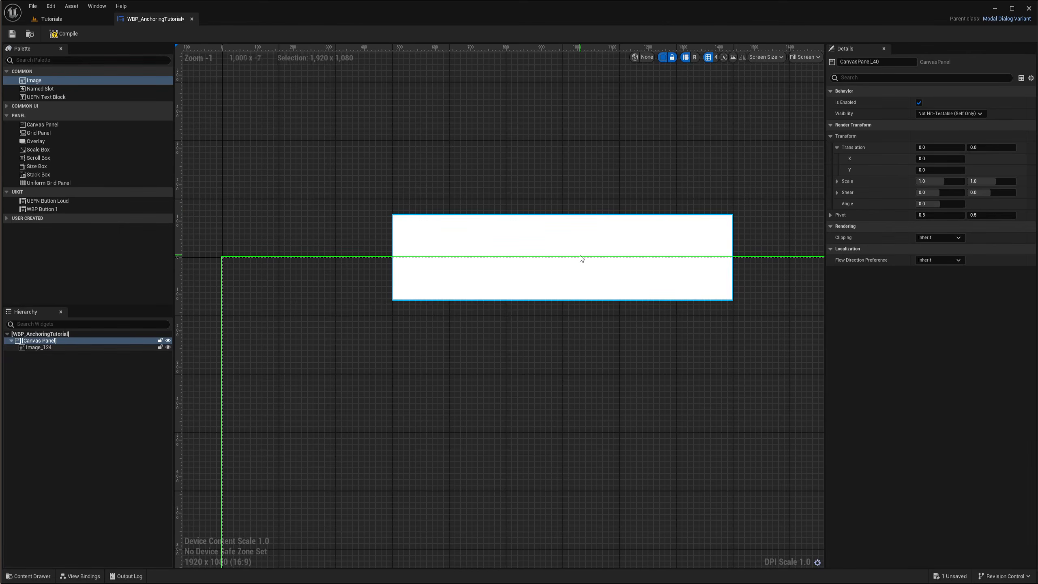
click(540, 218)
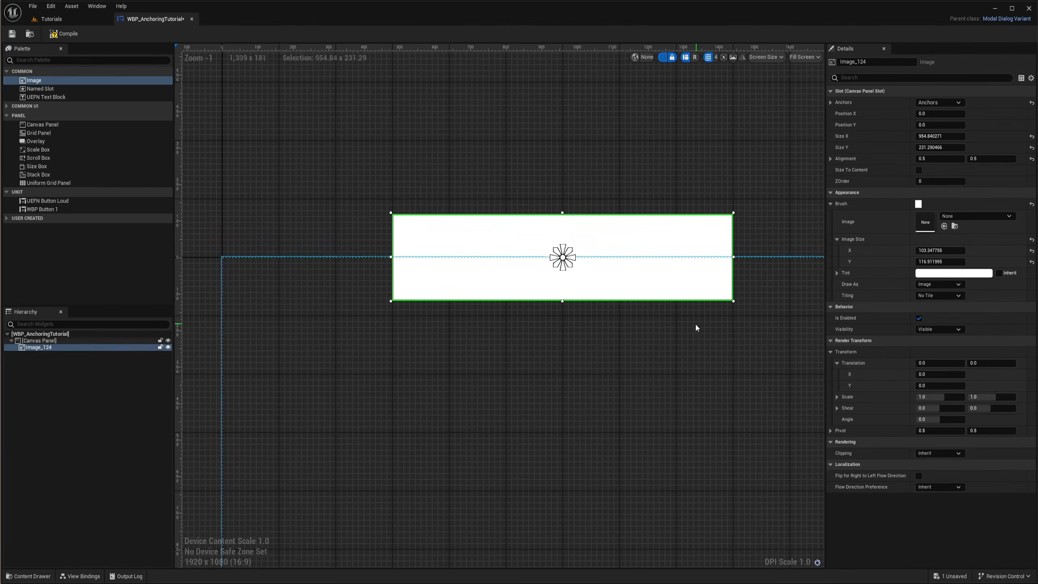
right_drag(695, 325, 563, 343)
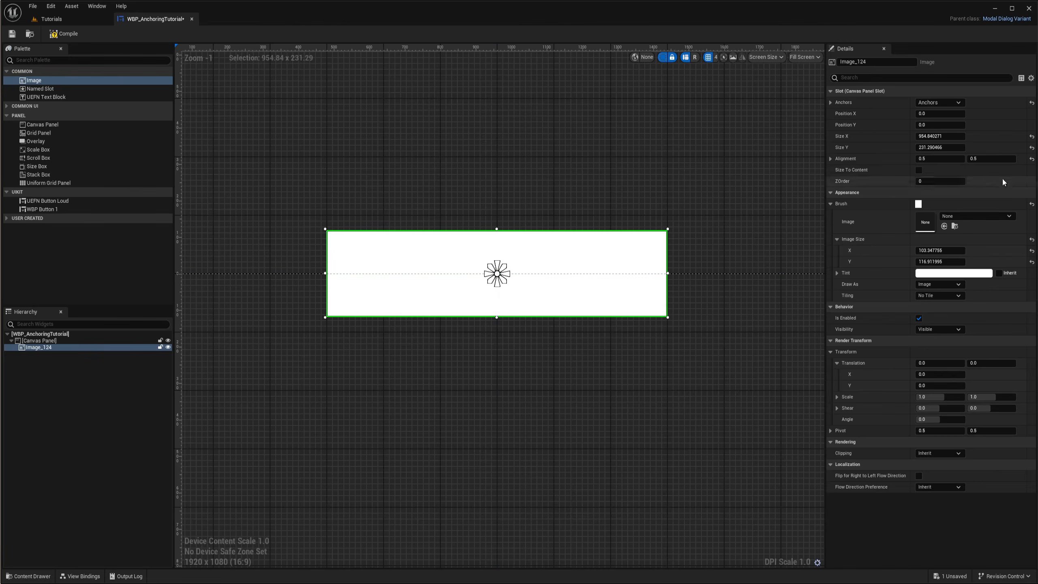
click(991, 159)
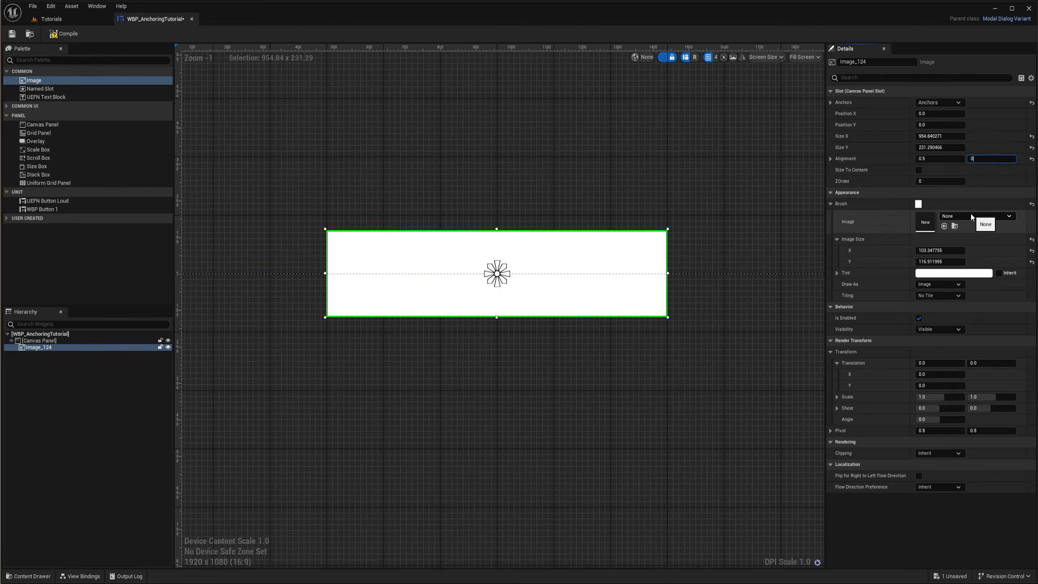
key(Return)
Set the image's Position Y to 100
right_drag(700, 355, 756, 310)
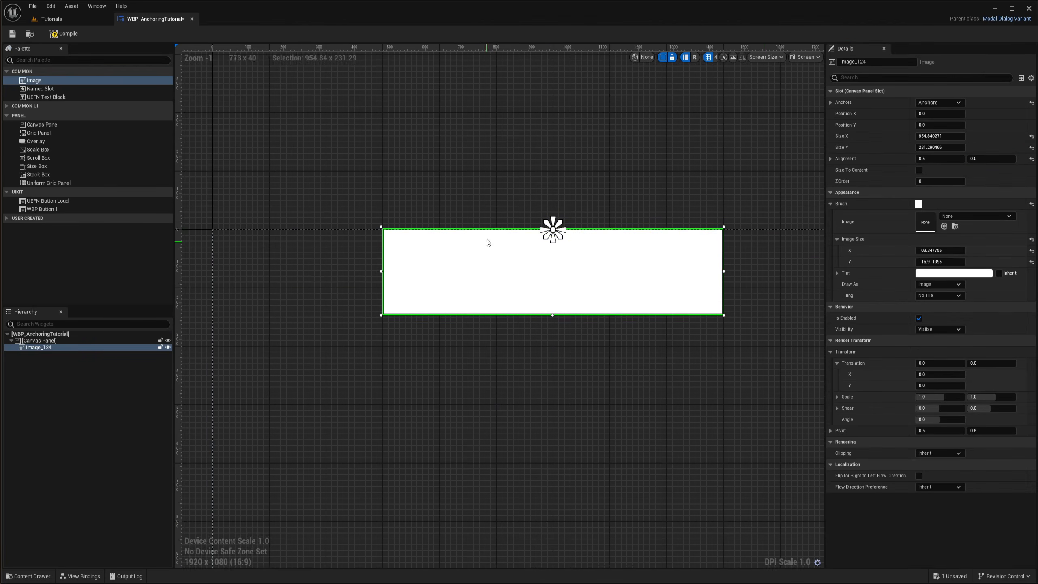
scroll(512, 244, up, 1)
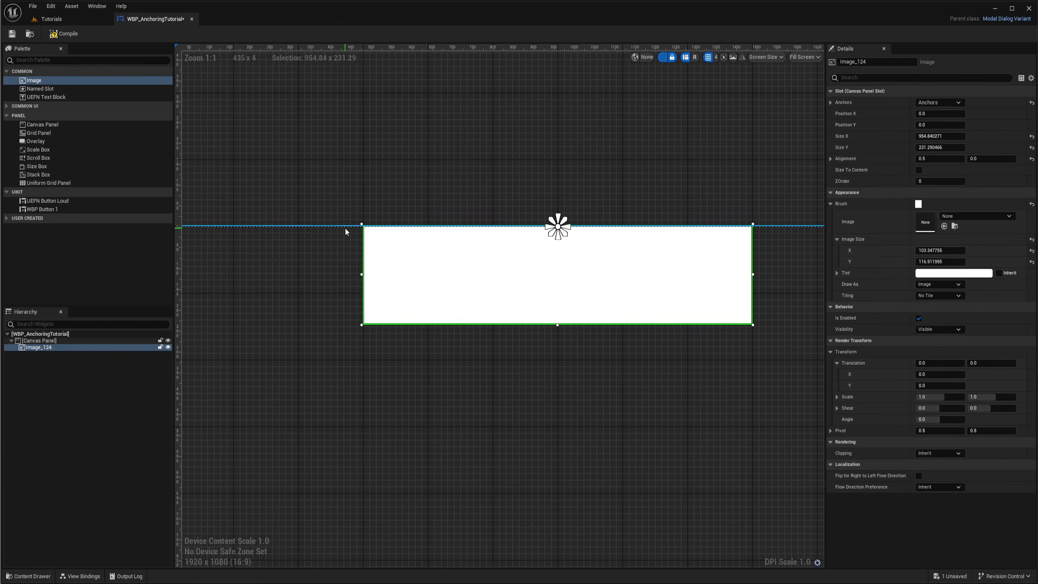
right_drag(345, 228, 380, 264)
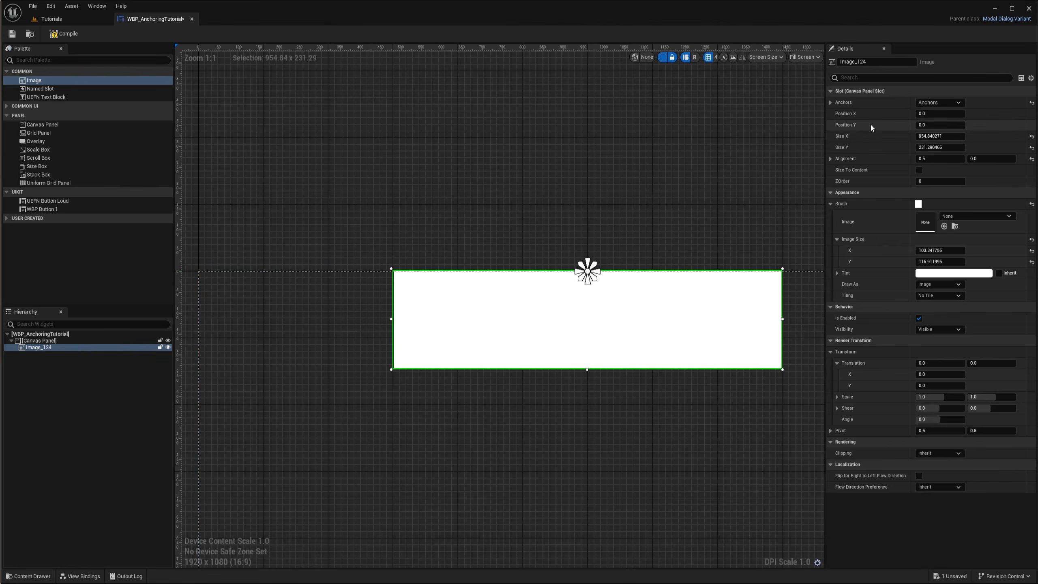
mouse_move(946, 127)
mouse_down()
mouse_move(970, 127)
mouse_move(931, 125)
mouse_up()
click(931, 125)
text(100)
key(Return)
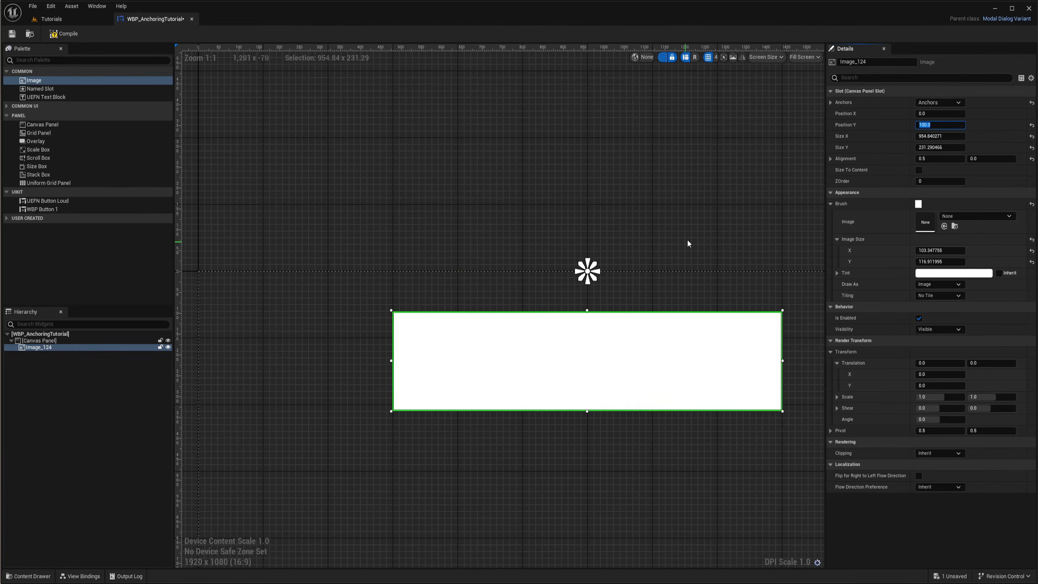
Add an Overlay to the Canvas Panel and save the widget blueprint
right_drag(685, 241, 542, 229)
scroll(541, 233, down, 3)
click(550, 224)
scroll(535, 252, down, 3)
scroll(529, 263, up, 5)
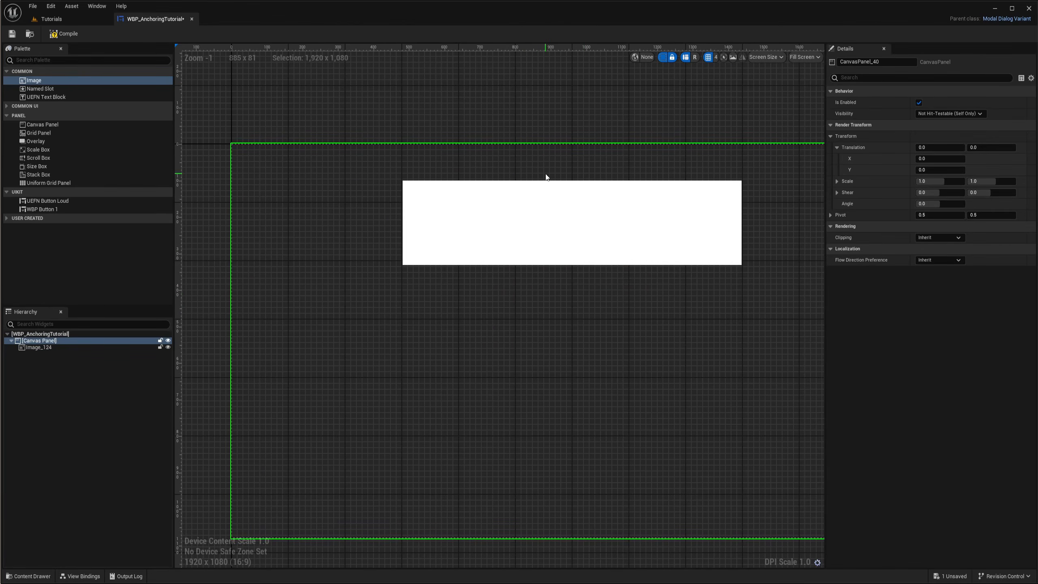
right_drag(546, 177, 510, 223)
click(43, 347)
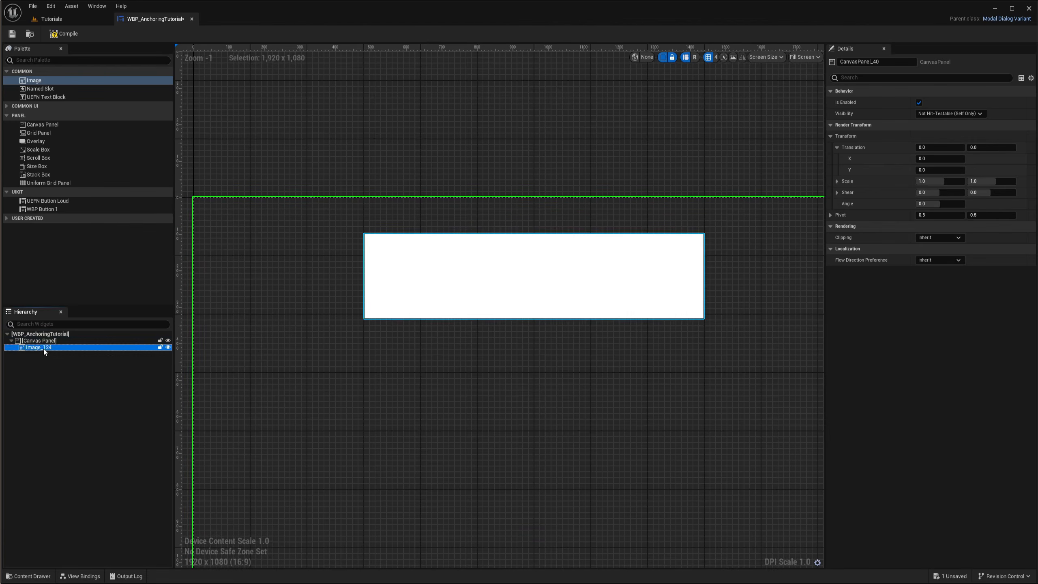
drag(36, 141, 29, 342)
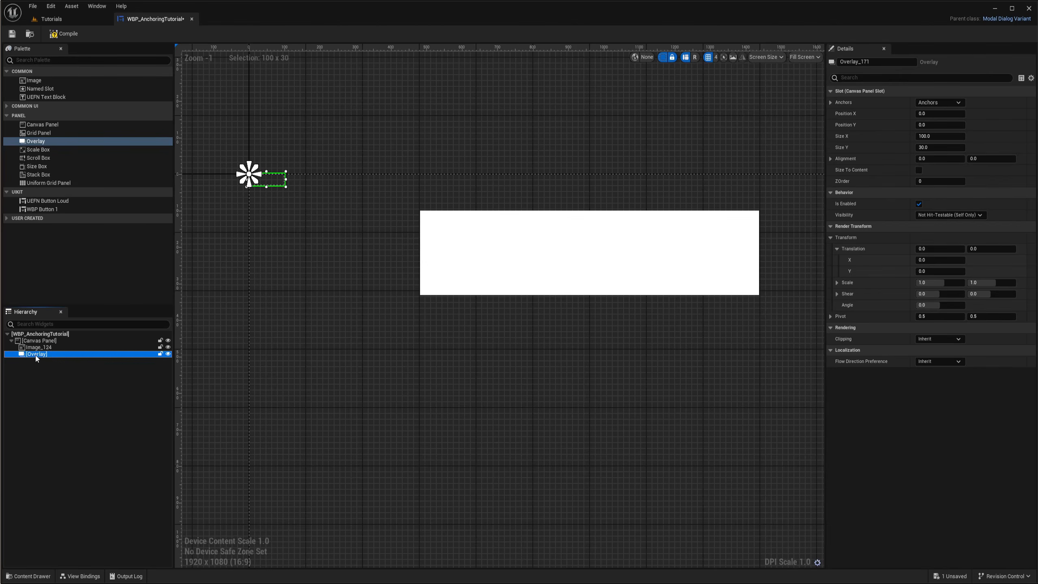
key(ctrl+s)
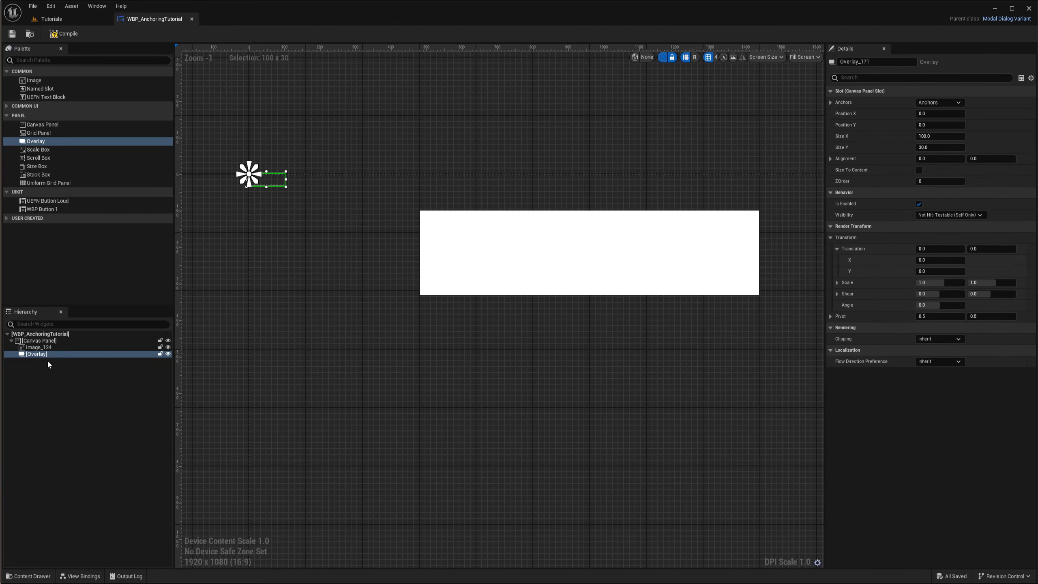
Move the image into the Overlay and enlarge its Image Size to about 389 x 281
right_drag(266, 332, 292, 326)
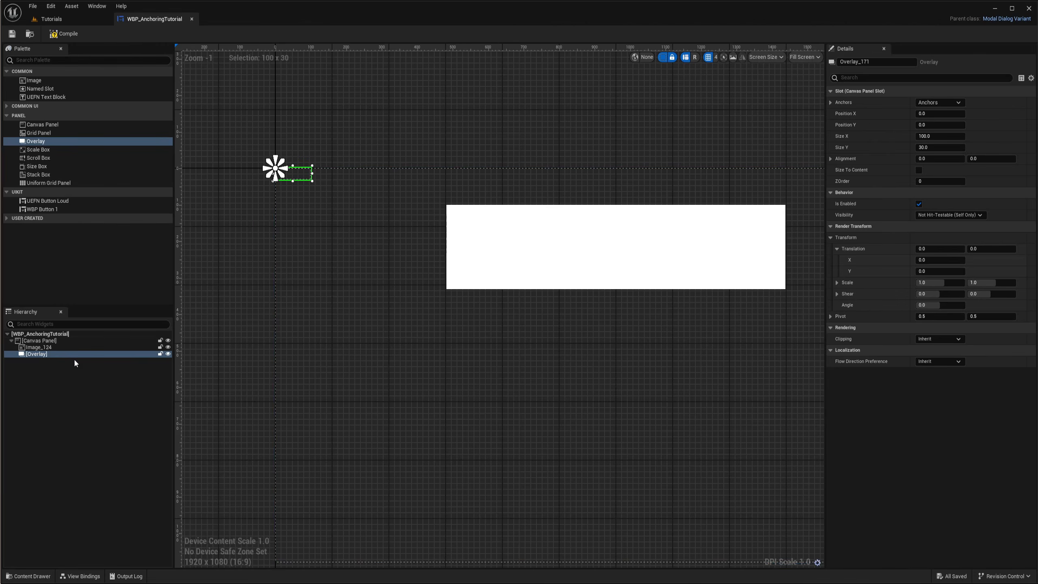
drag(38, 347, 49, 354)
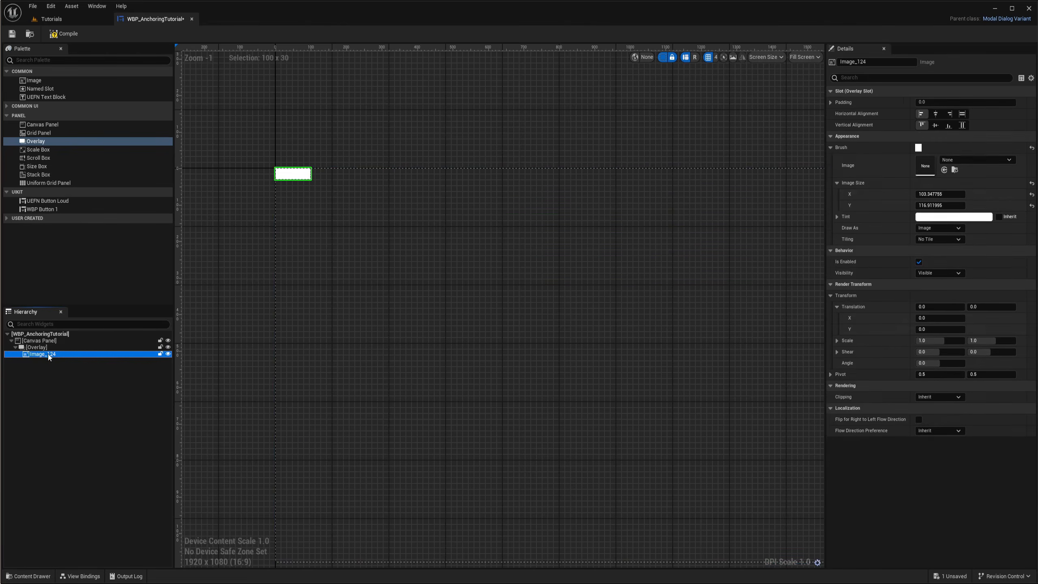
right_drag(362, 205, 467, 223)
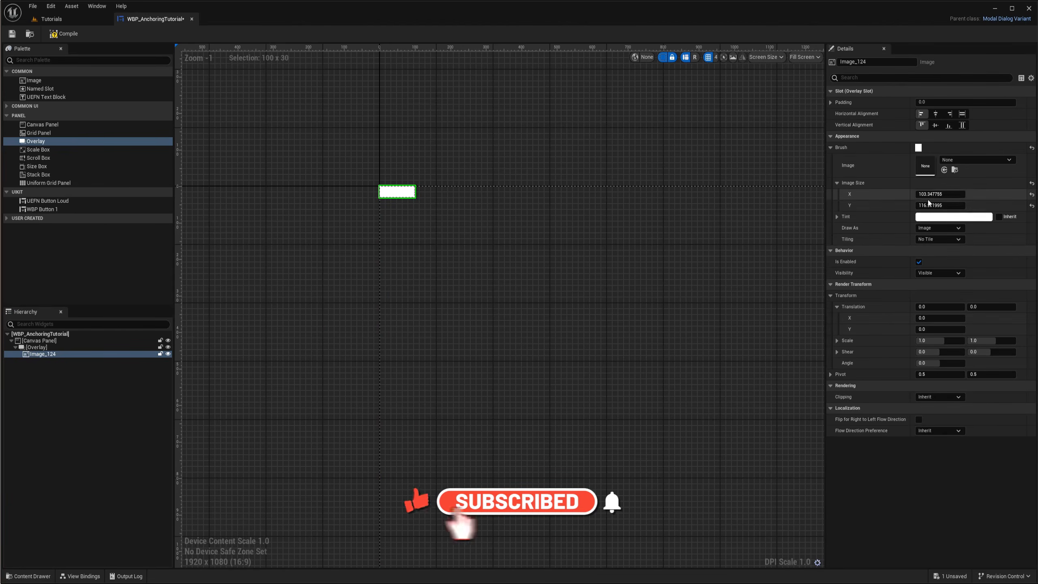
mouse_move(940, 194)
mouse_down()
mouse_move(967, 194)
mouse_move(949, 206)
mouse_up()
drag(949, 206, 953, 206)
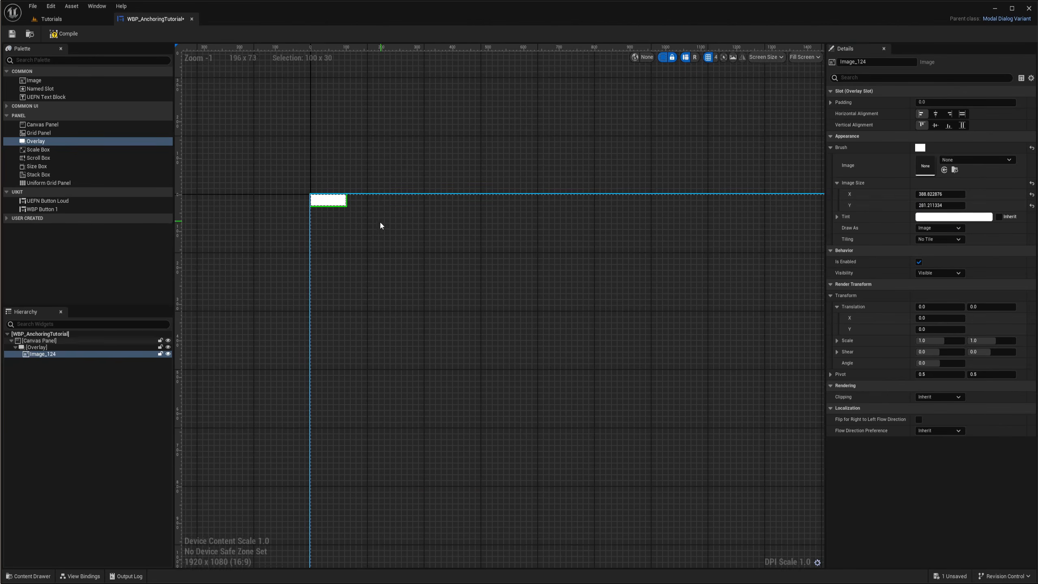
right_drag(464, 233, 457, 221)
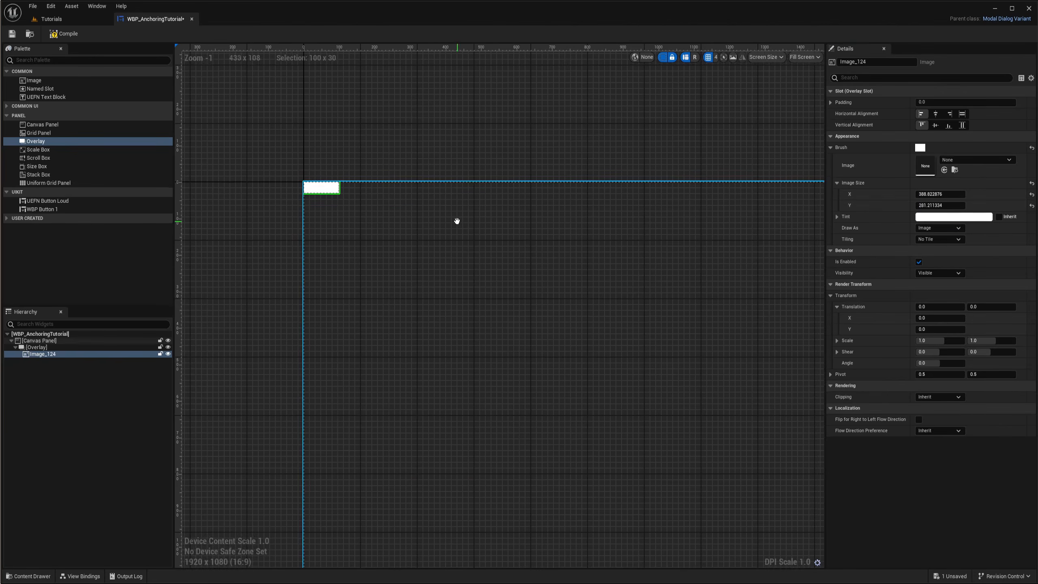
Resize the Overlay to about 561 x 529
click(36, 348)
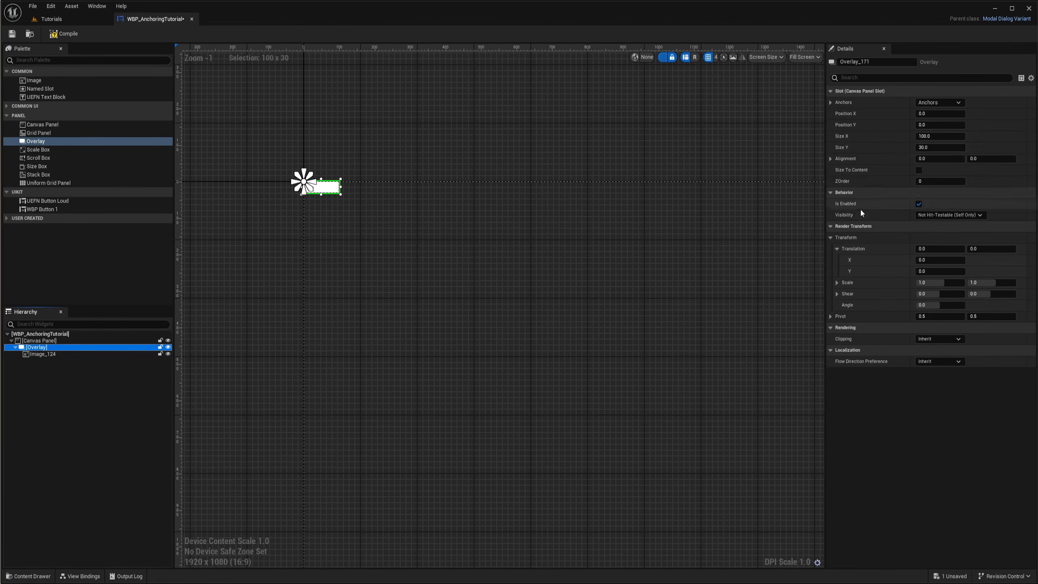
drag(941, 139, 984, 149)
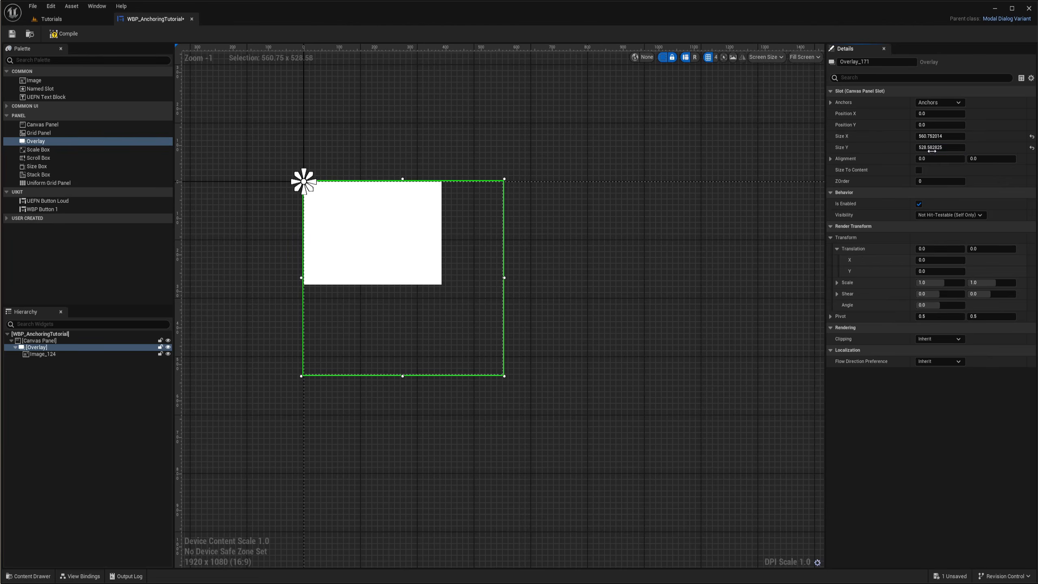
right_drag(603, 258, 682, 232)
scroll(583, 281, up, 1)
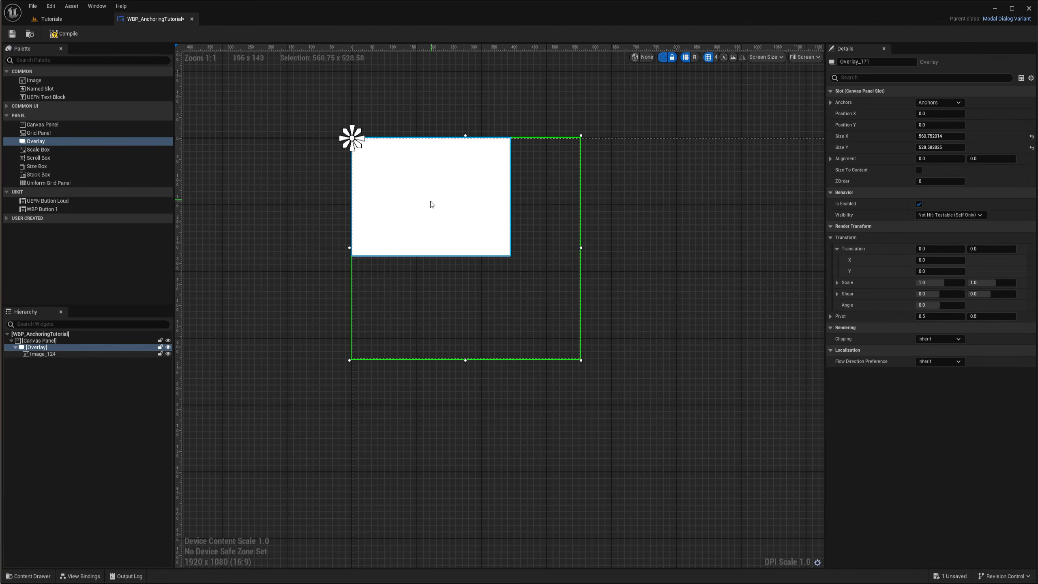
Widen the image's Image Size X to about 490 and enable Size To Content on the Overlay
click(64, 353)
mouse_move(942, 196)
mouse_down()
mouse_move(975, 196)
mouse_move(922, 197)
mouse_move(989, 196)
mouse_move(940, 194)
mouse_up()
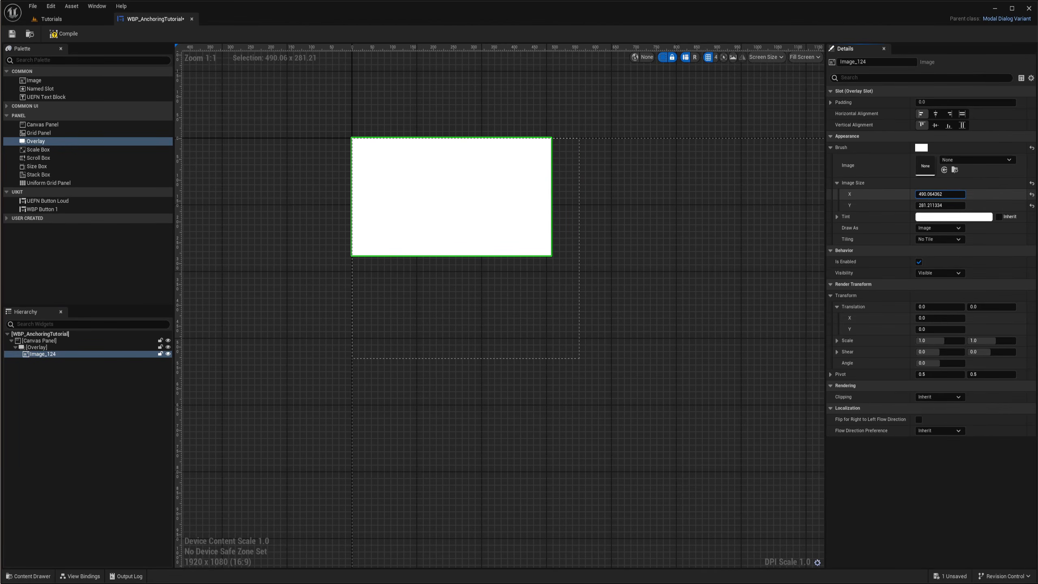
click(47, 347)
right_drag(446, 417, 469, 404)
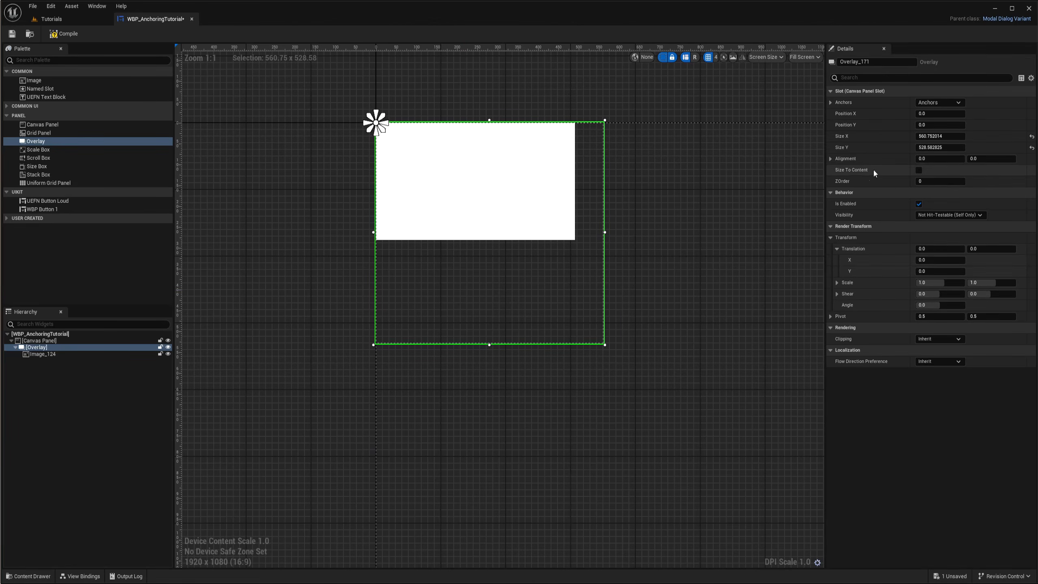
click(919, 171)
mouse_move(935, 137)
mouse_down()
mouse_move(977, 136)
mouse_move(937, 136)
mouse_move(956, 148)
mouse_move(938, 148)
mouse_up()
right_drag(616, 215, 605, 256)
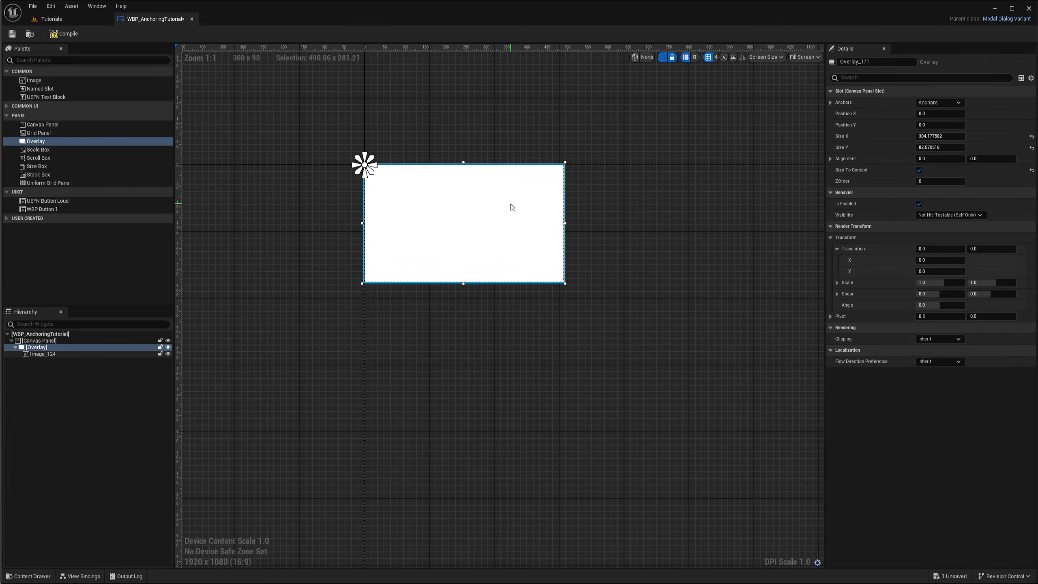
Enlarge the image's Image Size to about 575 x 592
click(45, 354)
right_drag(547, 289, 590, 256)
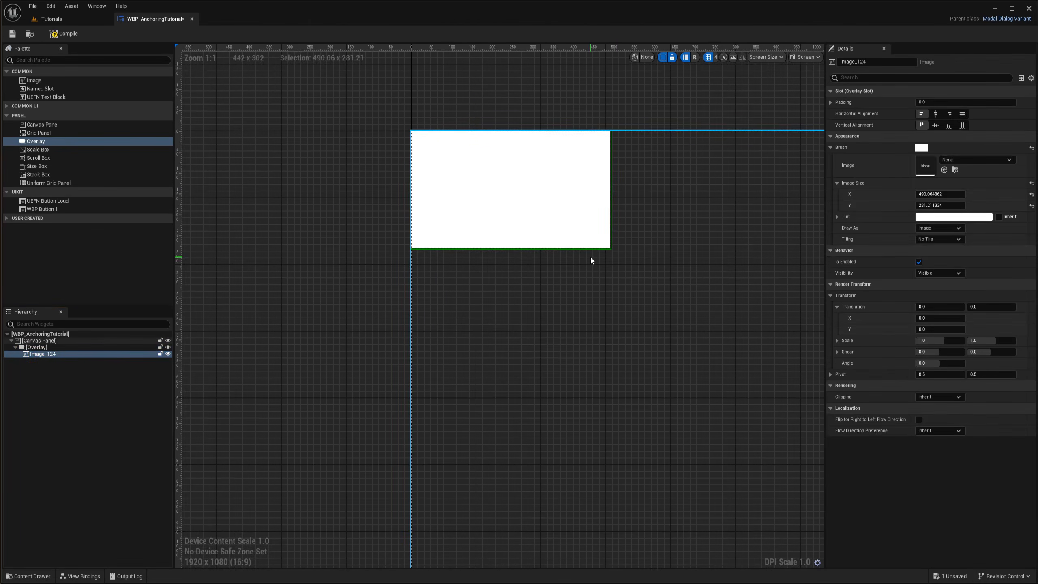
drag(940, 194, 963, 205)
click(36, 347)
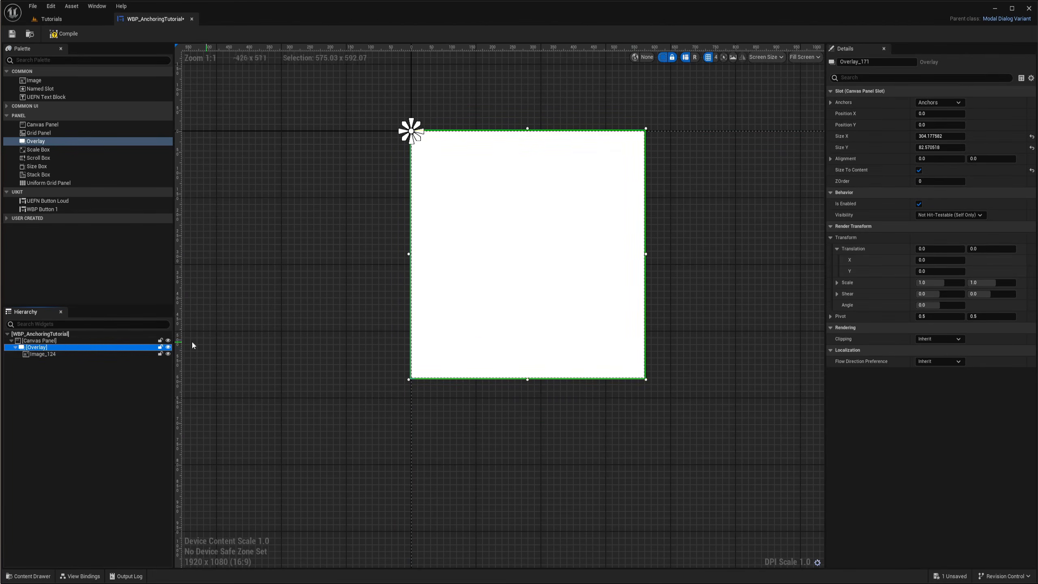
Adjust the image's alignment inside the Overlay and add a UEFN Text Block alongside it
click(54, 354)
right_drag(672, 406, 638, 411)
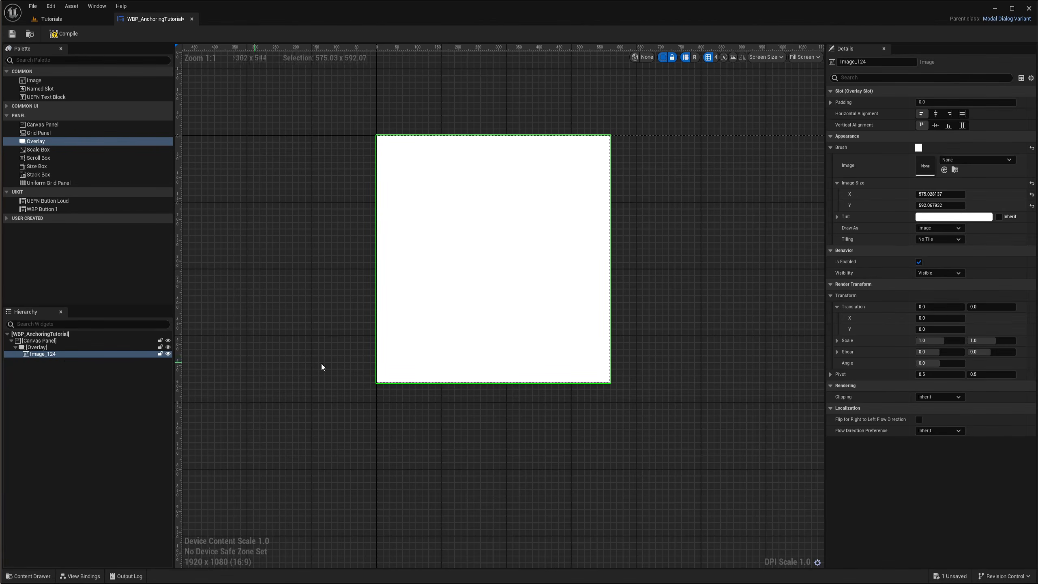
right_drag(494, 272, 548, 280)
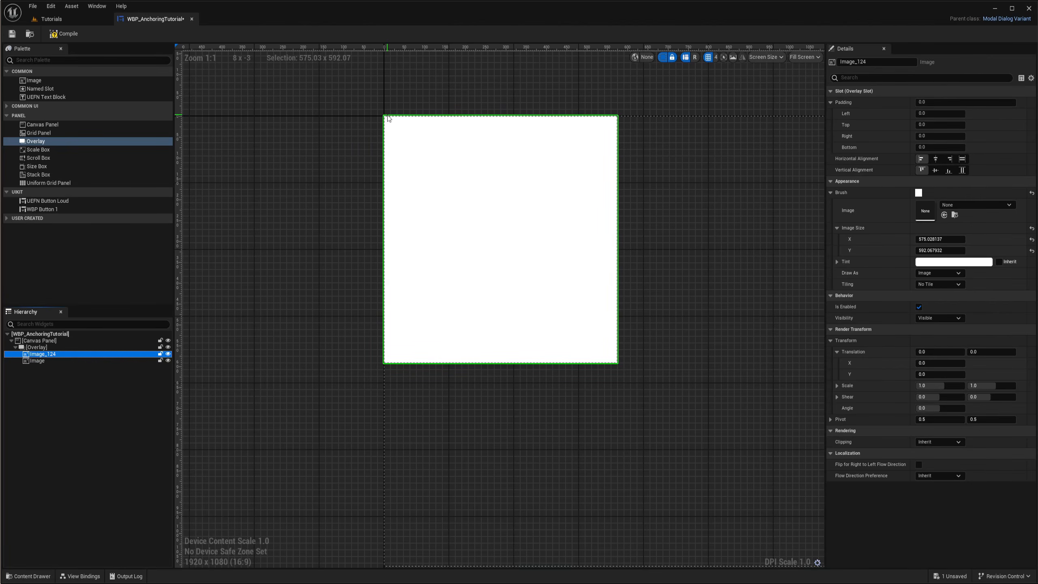
click(948, 172)
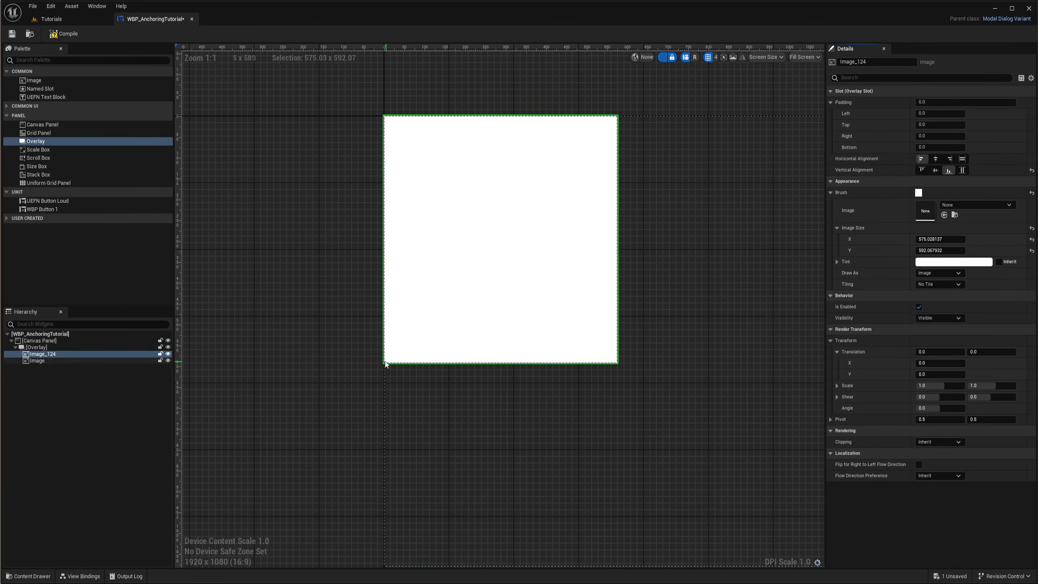
click(936, 159)
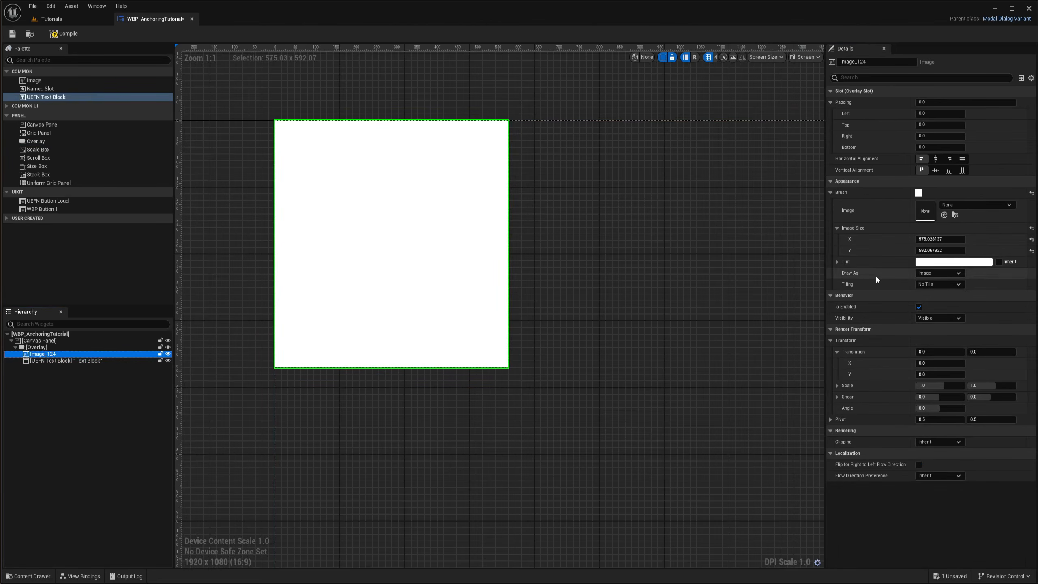
Set the image's tint to a 0.125 grey with an alpha of about 0.58
click(936, 262)
drag(1037, 361, 1037, 370)
drag(1015, 450, 986, 450)
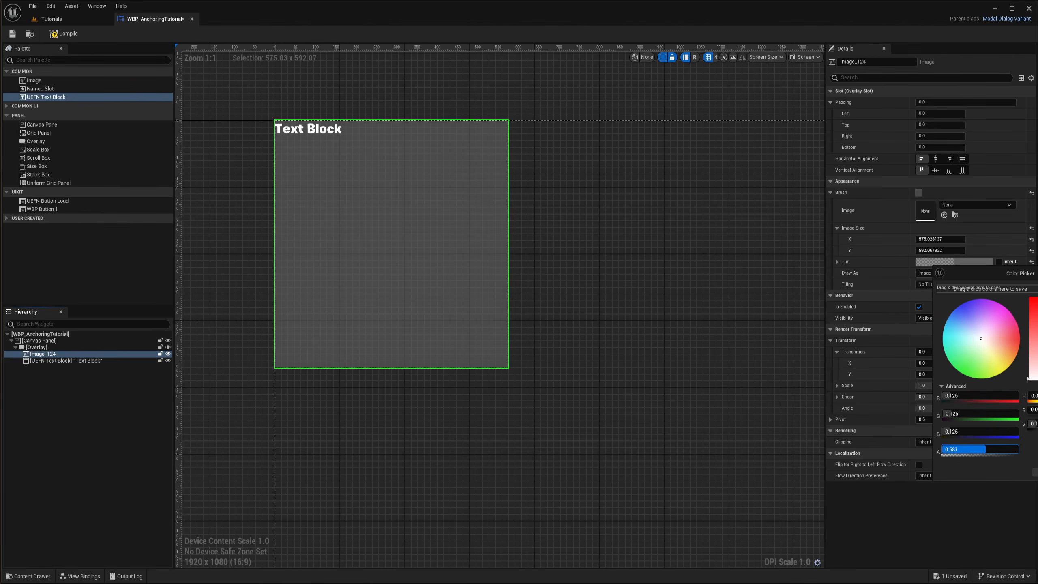
click(912, 352)
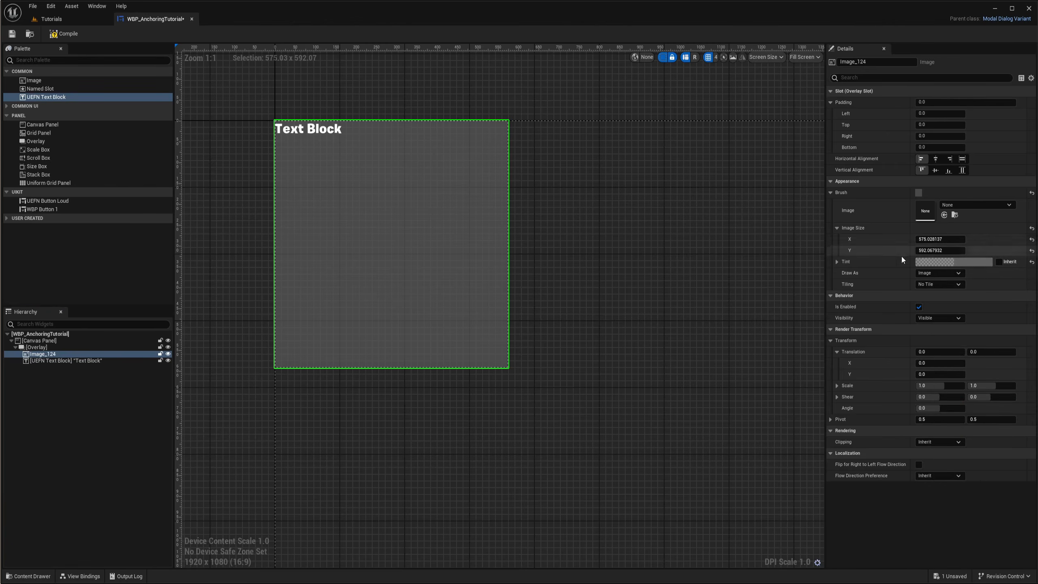
right_drag(527, 245, 623, 284)
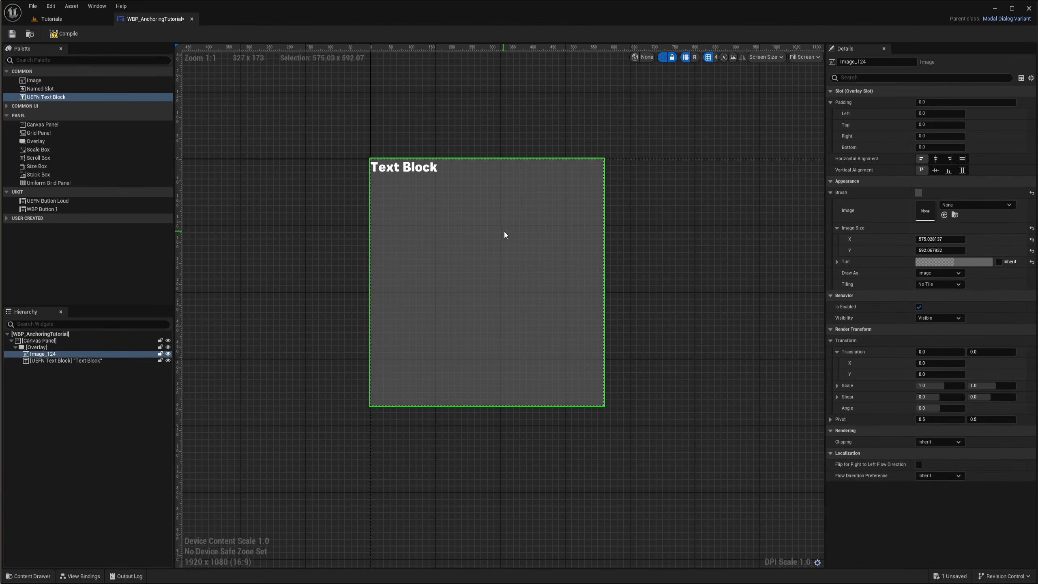
right_drag(704, 347, 677, 337)
scroll(544, 145, up, 2)
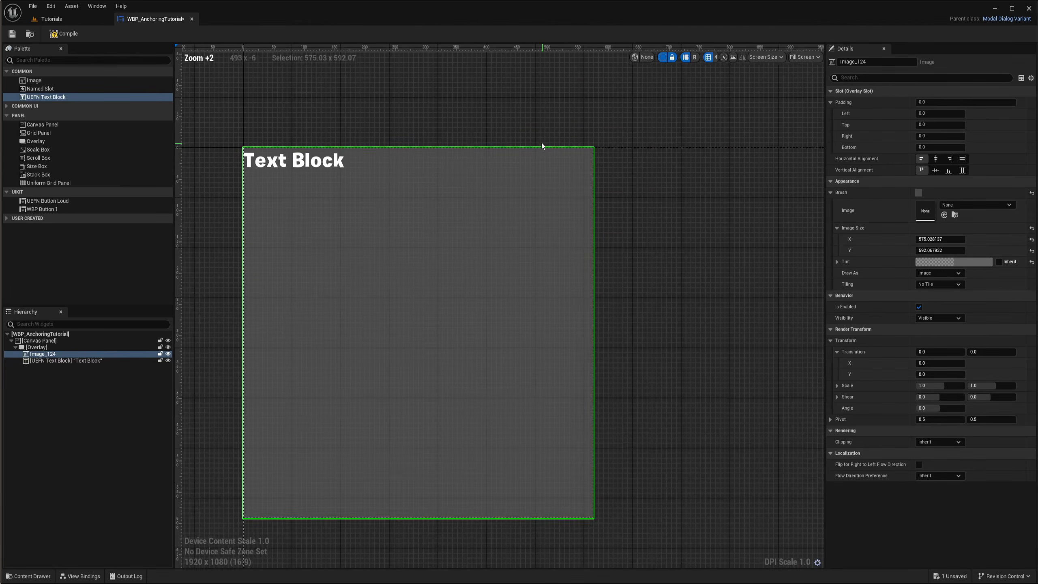
right_drag(544, 144, 615, 131)
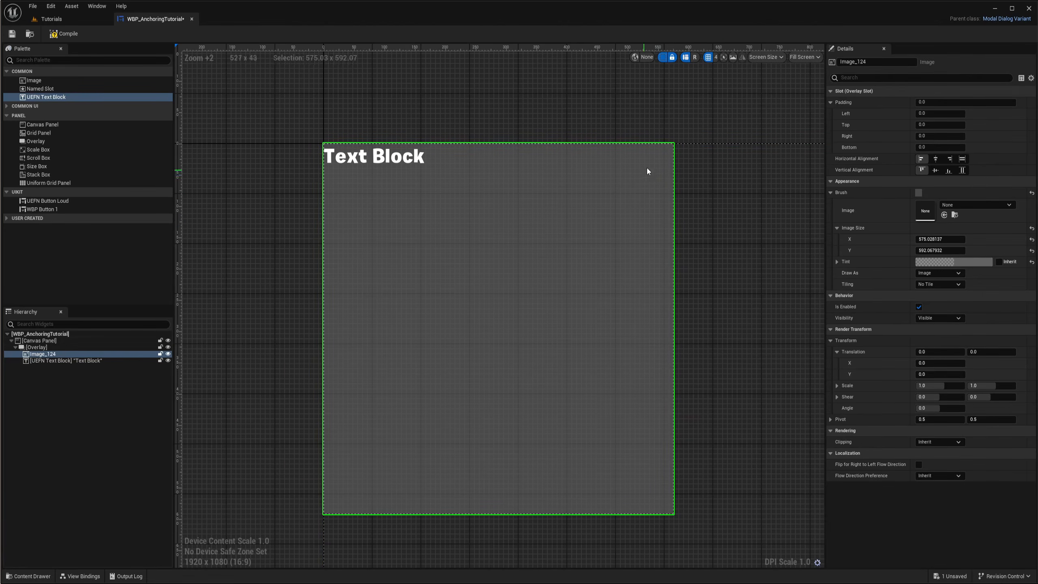
Draw the image as a Rounded Box and switch its rounding type to Fixed Radius
click(940, 273)
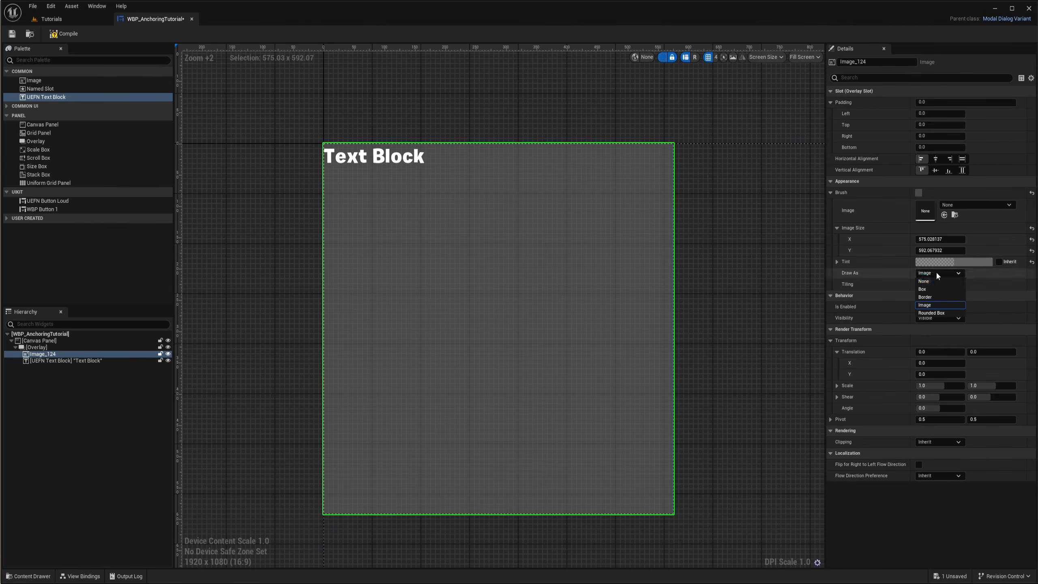
click(937, 313)
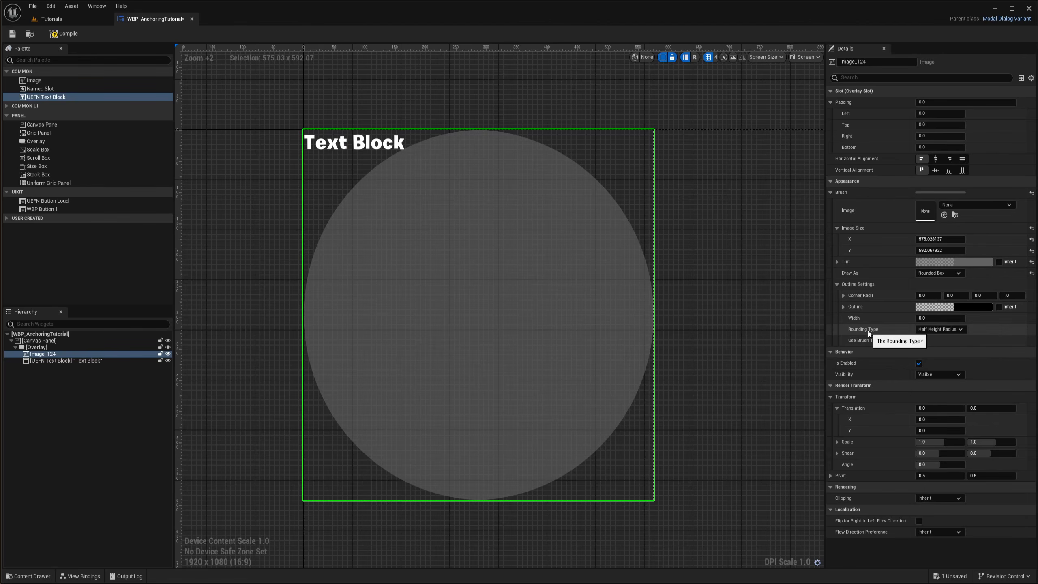
click(939, 330)
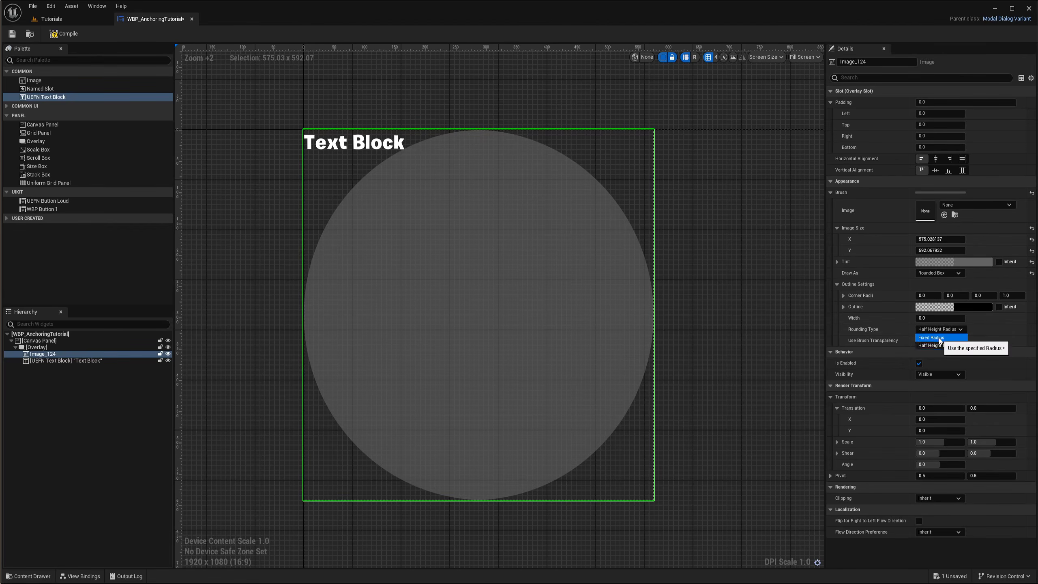
click(918, 339)
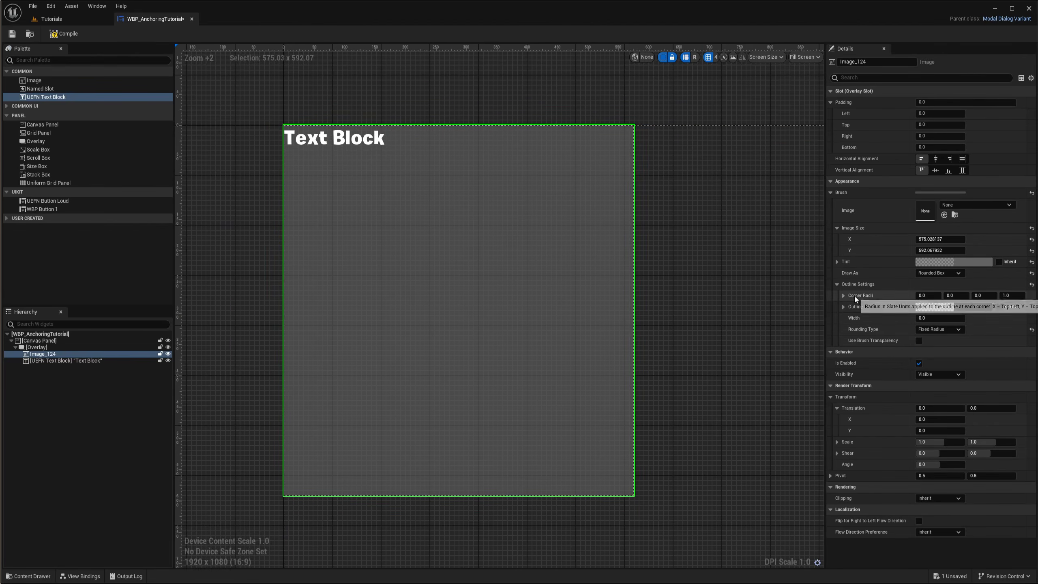
Set all four corner radii of the rounded box to 50
drag(826, 295, 796, 295)
click(918, 296)
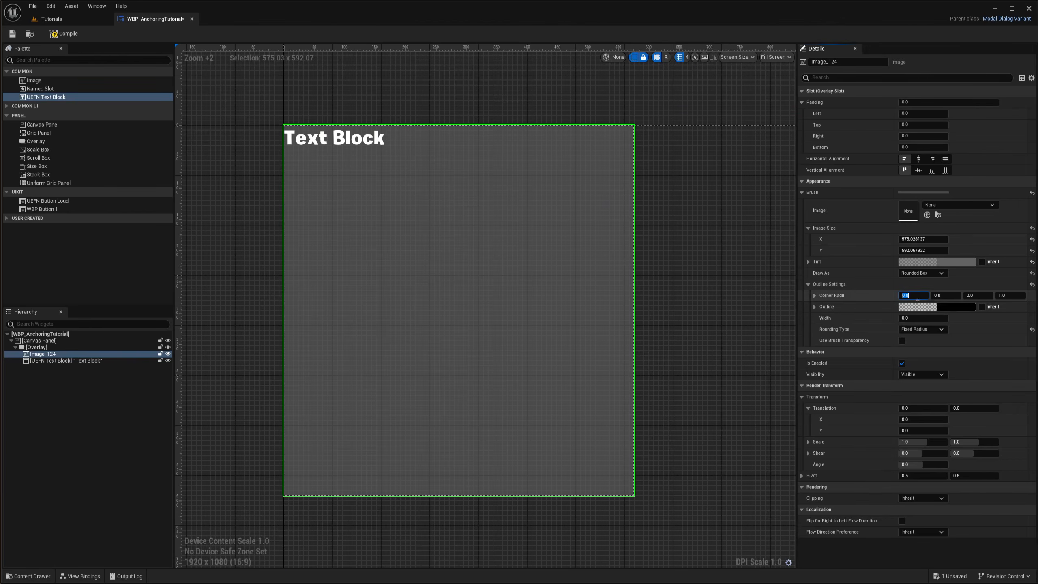
text(20)
key(Return)
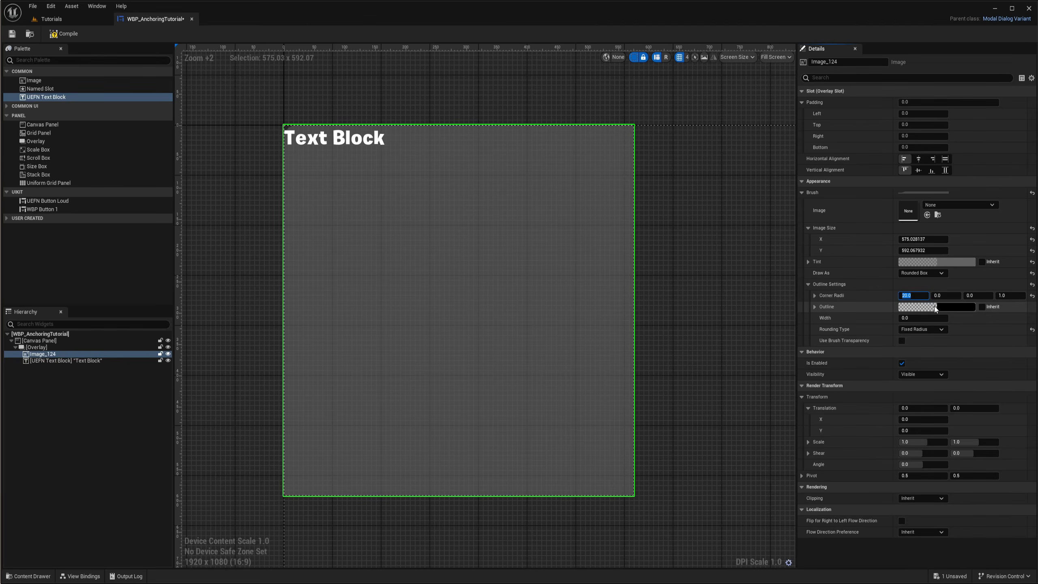
text(50)
key(Return)
text(50)
key(Tab)
text(5)
key(Tab)
text(0)
key(Return)
text(50)
key(Return)
click(981, 299)
text(50)
key(Return)
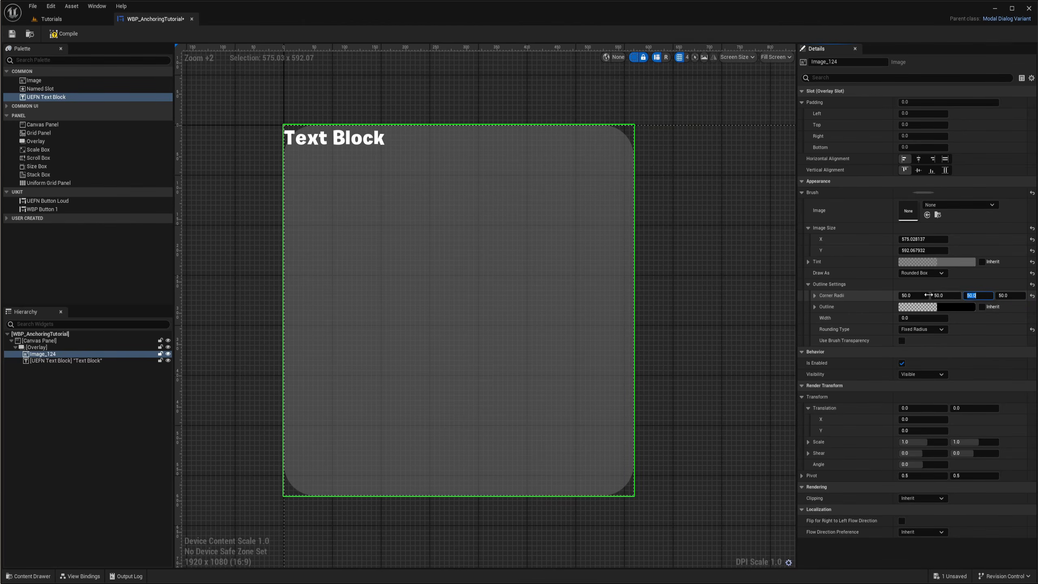
Zoom in and pan around the canvas to inspect the image's rounded corners
right_drag(664, 319, 696, 274)
click(731, 266)
scroll(331, 462, up, 3)
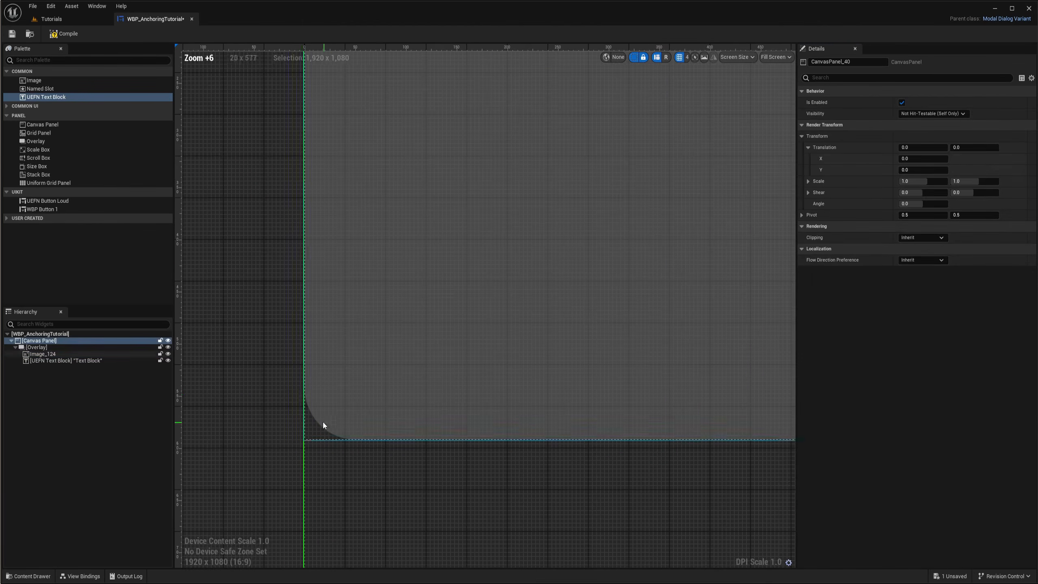
right_drag(468, 380, 262, 403)
scroll(551, 381, down, 2)
right_drag(474, 287, 606, 442)
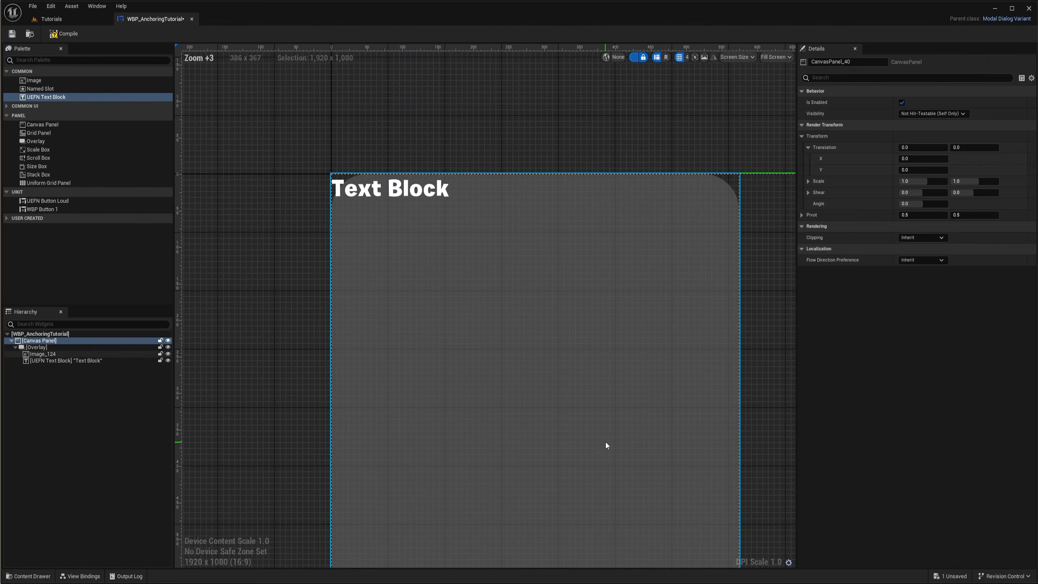
scroll(660, 319, down, 1)
right_drag(660, 319, 621, 260)
Select the image and set its outline width to 3
click(82, 354)
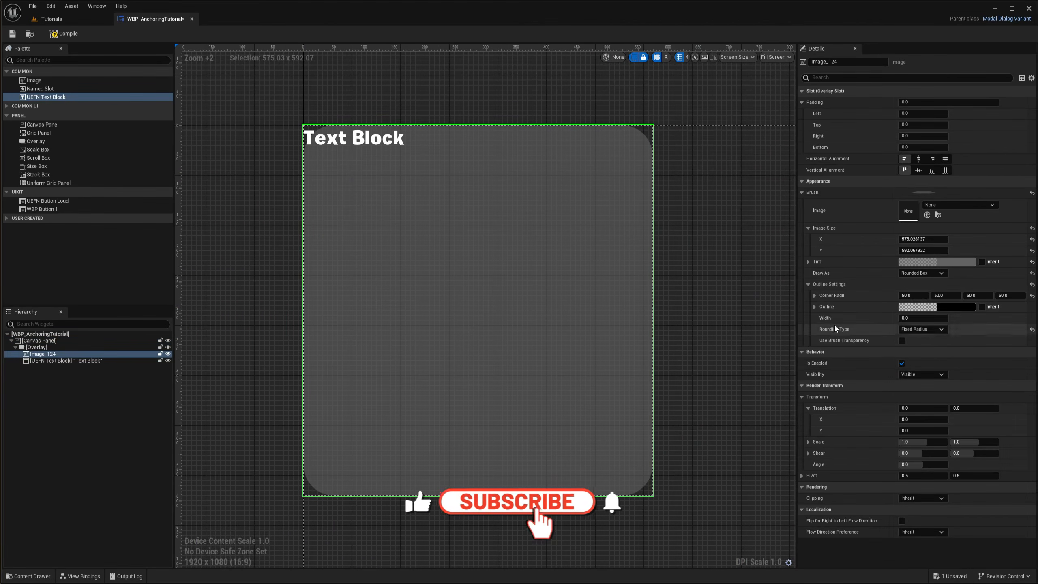
click(923, 320)
text(1)
key(Return)
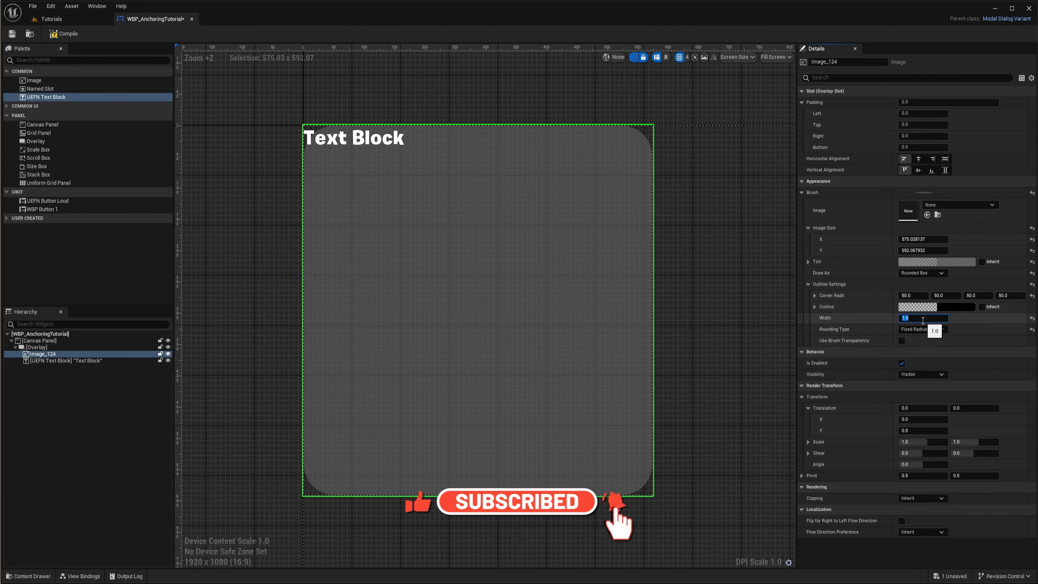
text(3)
key(Return)
Set the outline colour to a bright green (G 1.0, B about 0.36) at full alpha
click(945, 306)
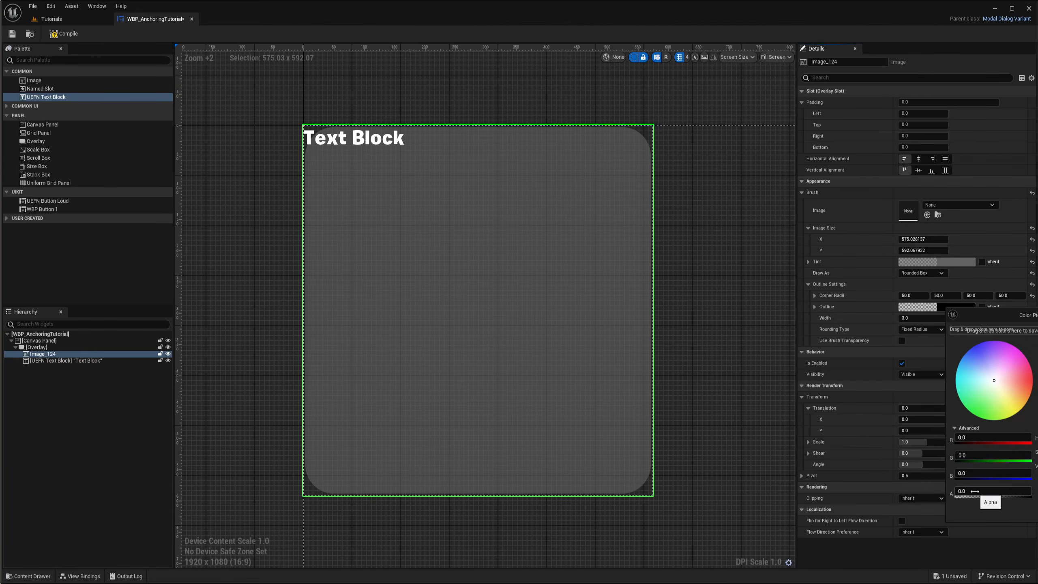
drag(973, 491, 1030, 491)
drag(969, 395, 957, 423)
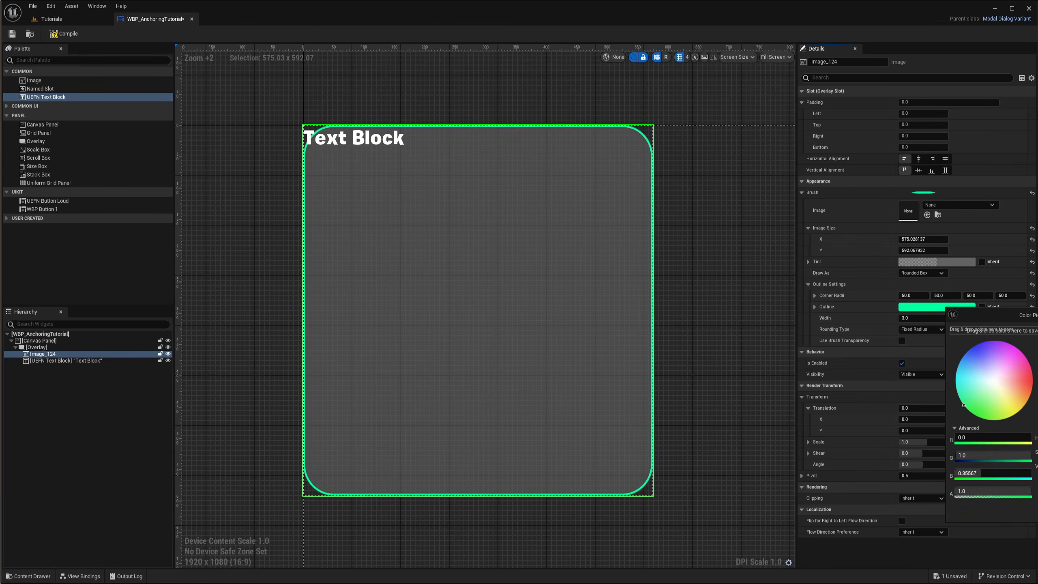
Set the outline width to 20
right_drag(631, 274, 678, 281)
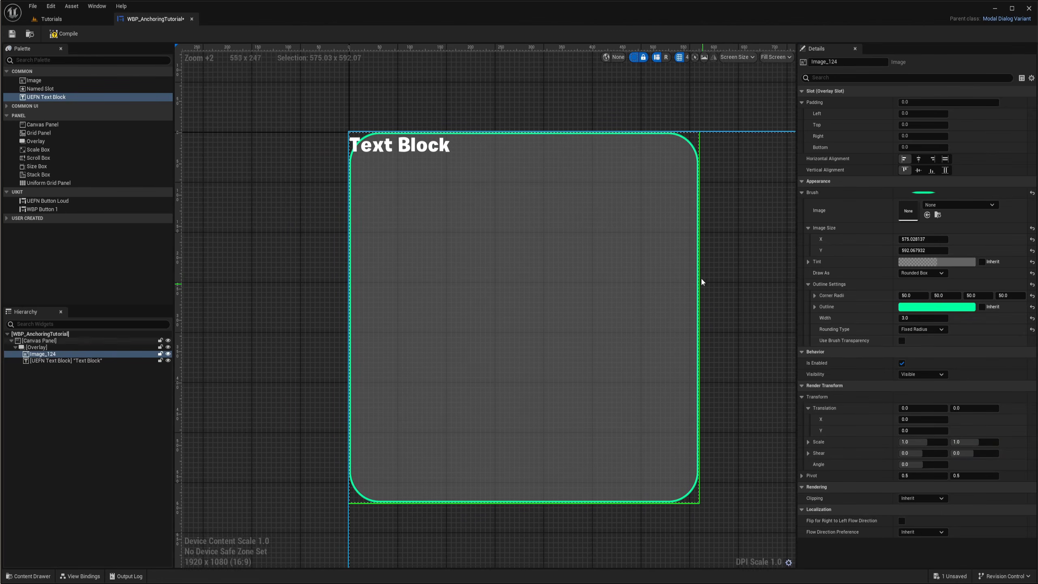
drag(912, 318, 937, 318)
click(914, 318)
text(20)
key(Return)
Reduce the outline width to about 9.9
right_drag(774, 287, 771, 291)
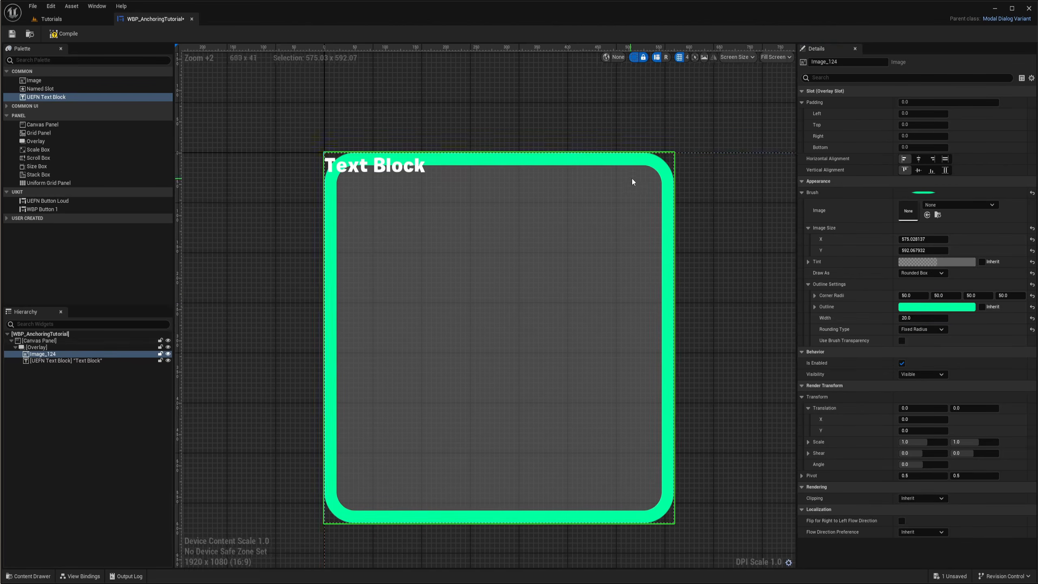
right_drag(632, 179, 588, 196)
scroll(588, 198, up, 1)
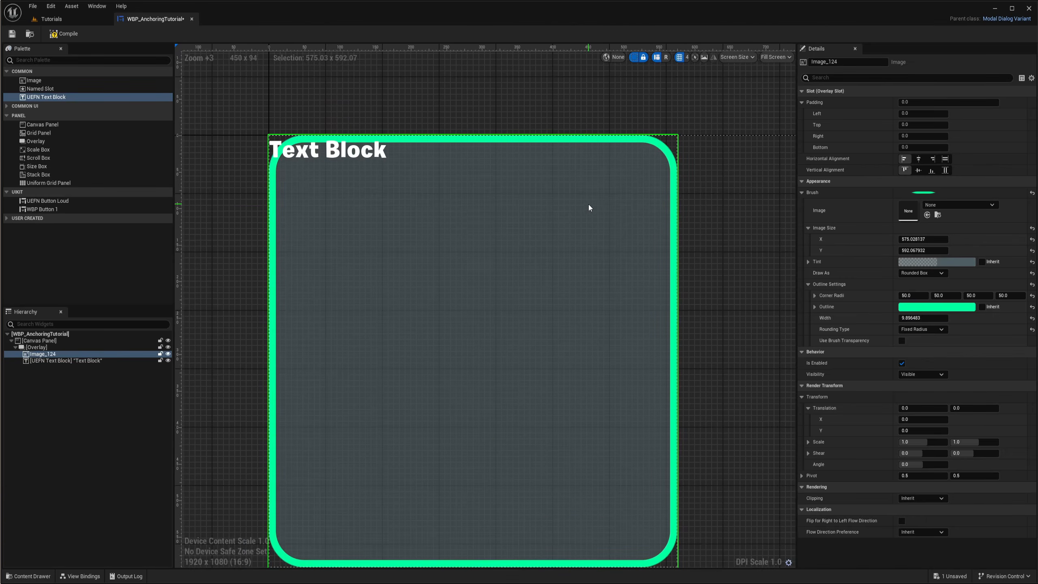
scroll(626, 321, down, 2)
right_drag(626, 321, 542, 341)
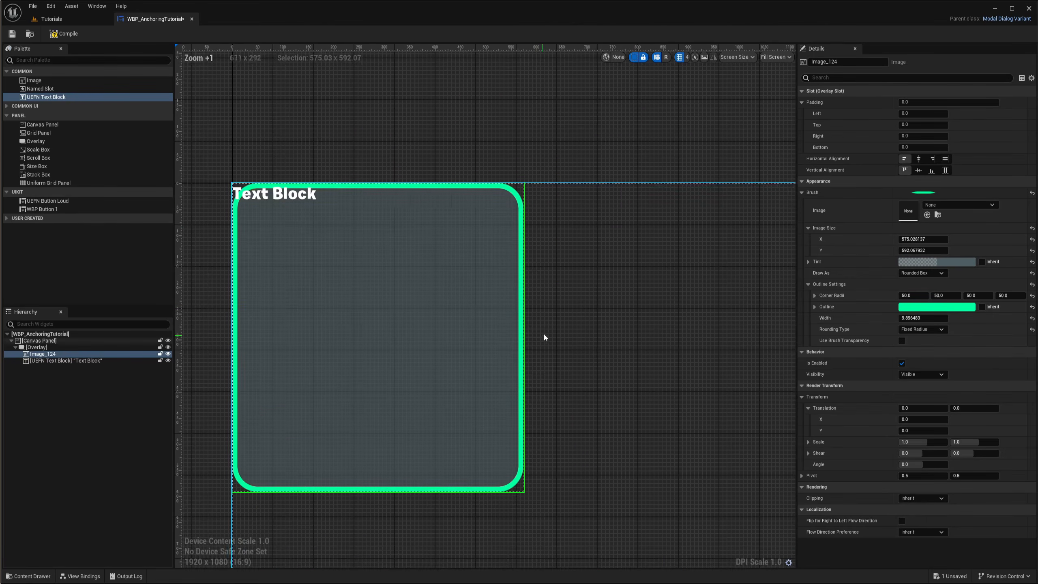
Widen the image's Image Size X to about 1028
drag(920, 239, 998, 239)
right_drag(597, 276, 491, 283)
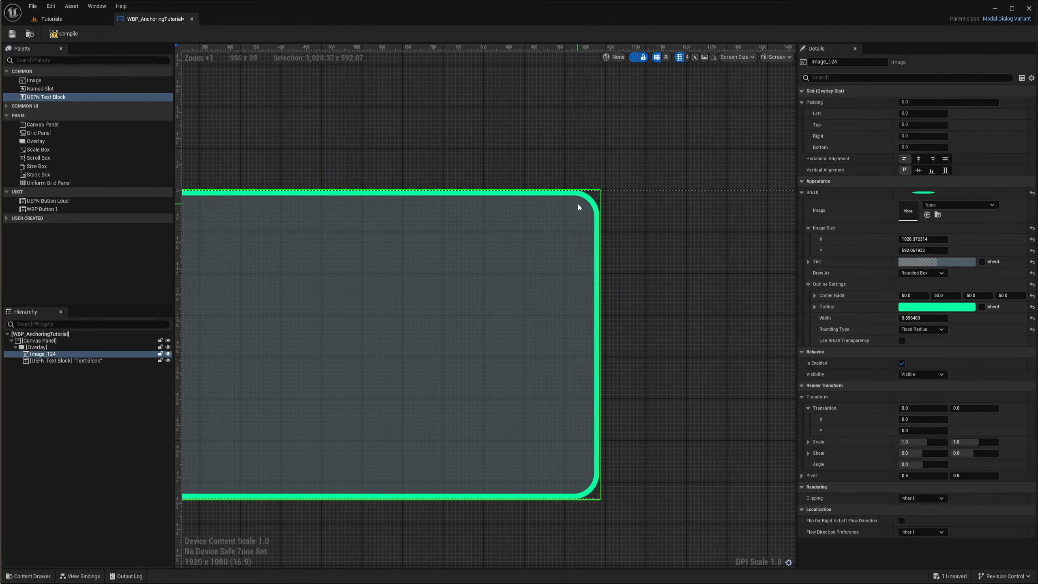
right_drag(579, 208, 663, 216)
right_drag(635, 266, 659, 266)
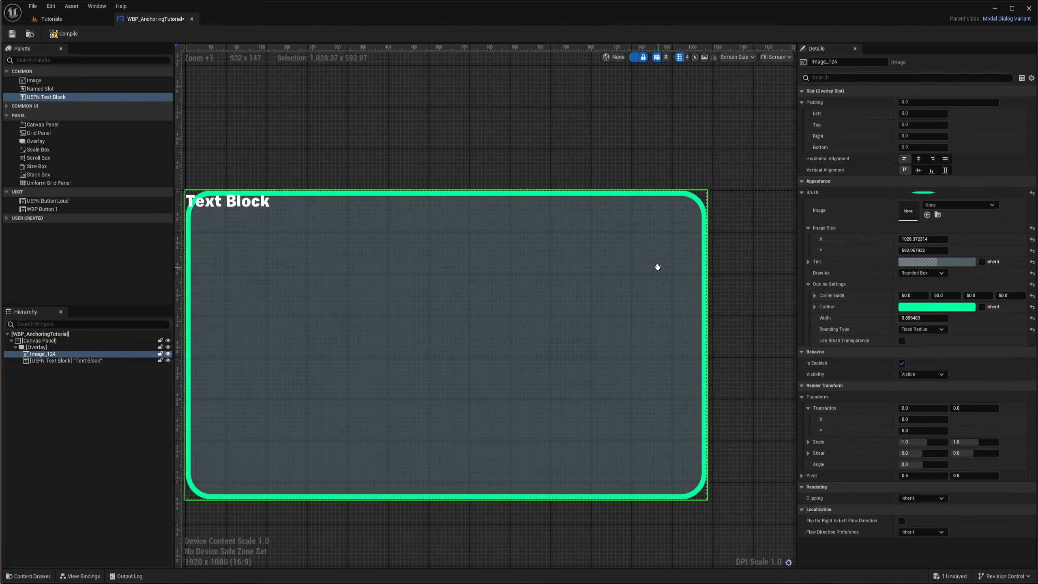
Narrow the image's Image Size X to about 198
drag(923, 239, 865, 239)
right_drag(329, 329, 586, 320)
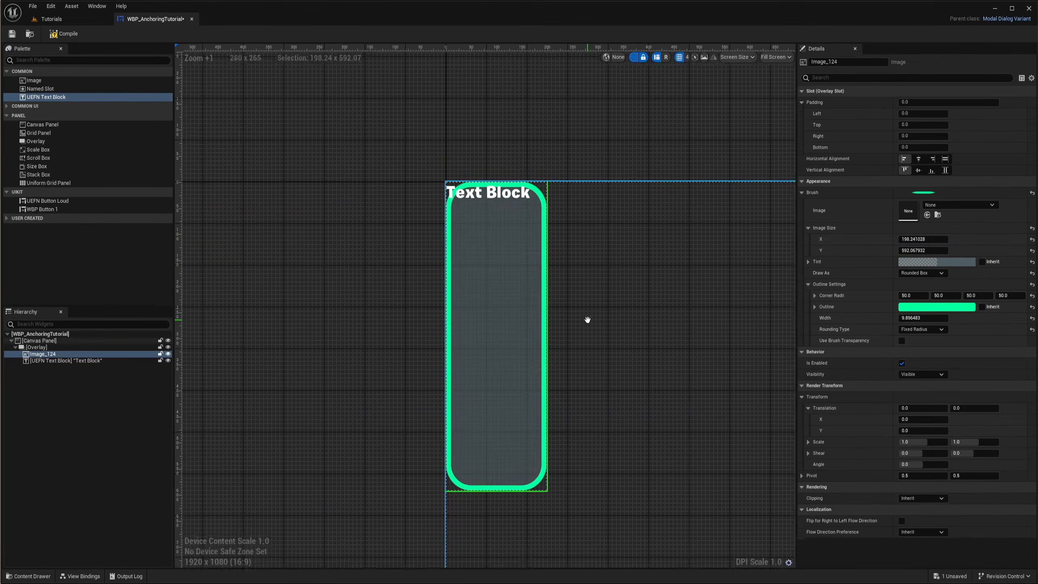
scroll(517, 255, up, 3)
right_drag(588, 246, 637, 138)
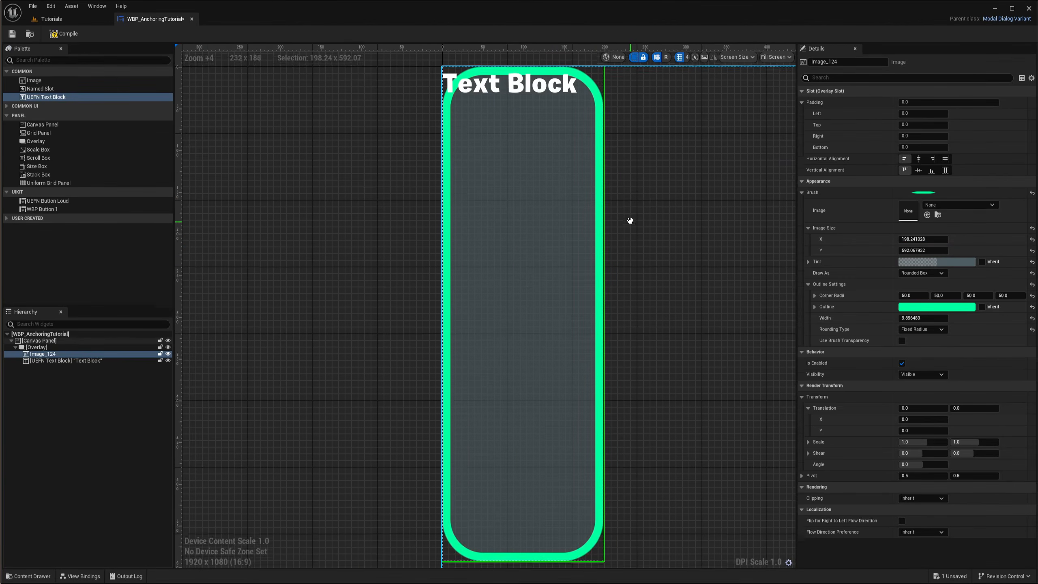
Reduce the image's Image Size Y to about 239
drag(924, 250, 909, 251)
right_drag(654, 242, 642, 381)
scroll(499, 225, up, 2)
right_drag(513, 259, 537, 288)
scroll(588, 305, down, 10)
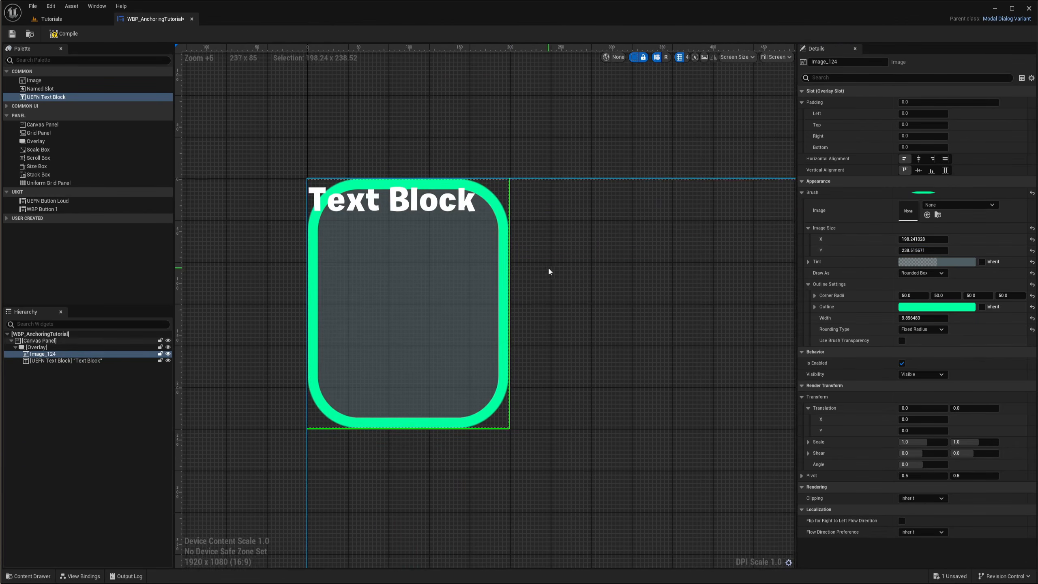
Fine-tune the image's Image Size X to make the card slightly narrower
right_drag(410, 197, 447, 242)
scroll(447, 242, up, 2)
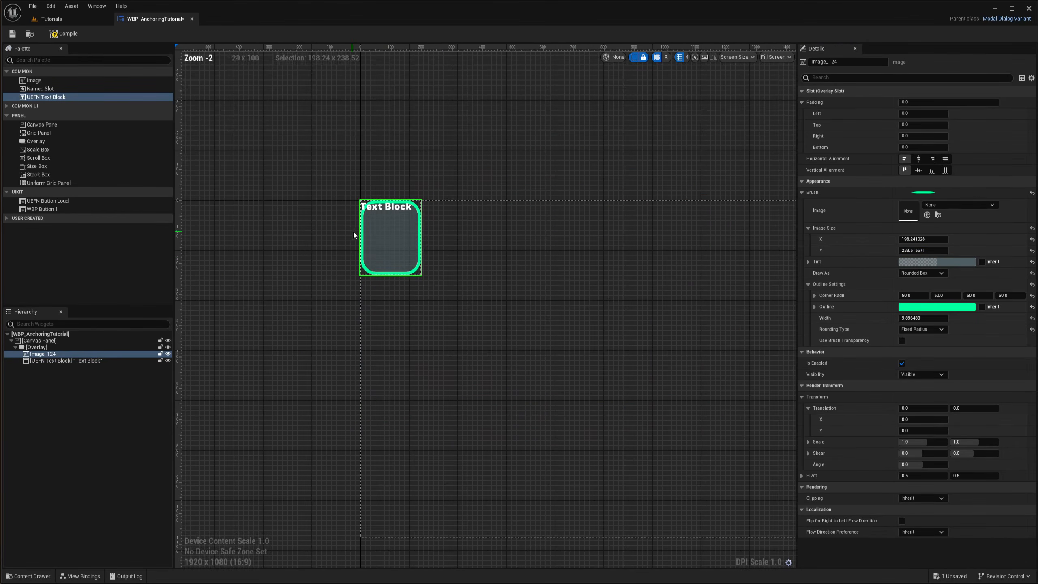
drag(923, 239, 950, 250)
right_drag(414, 248, 555, 227)
scroll(555, 227, up, 1)
Center the text block horizontally in the Overlay and give it a top padding of 50
click(61, 360)
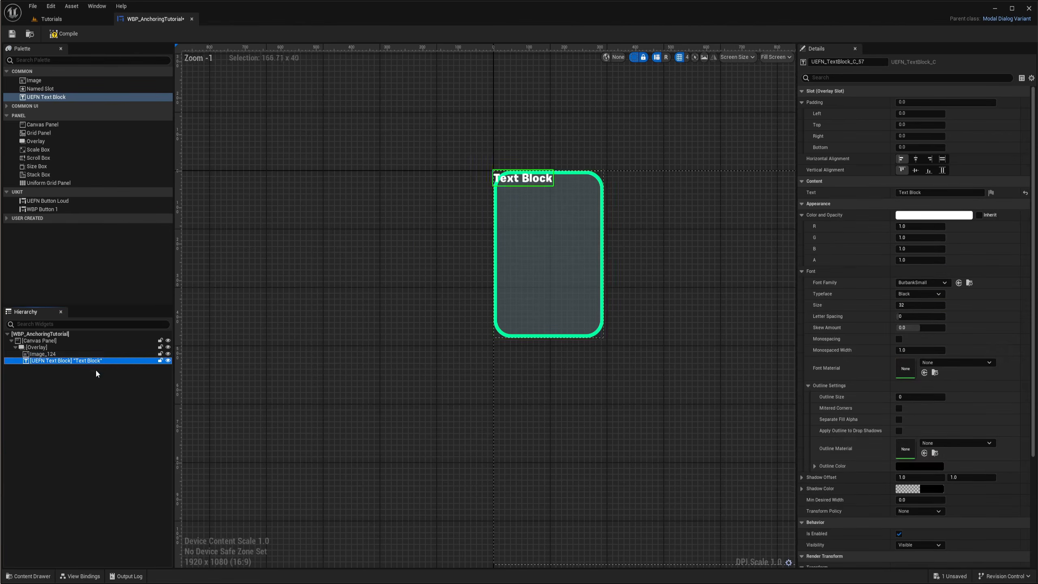
scroll(555, 186, up, 4)
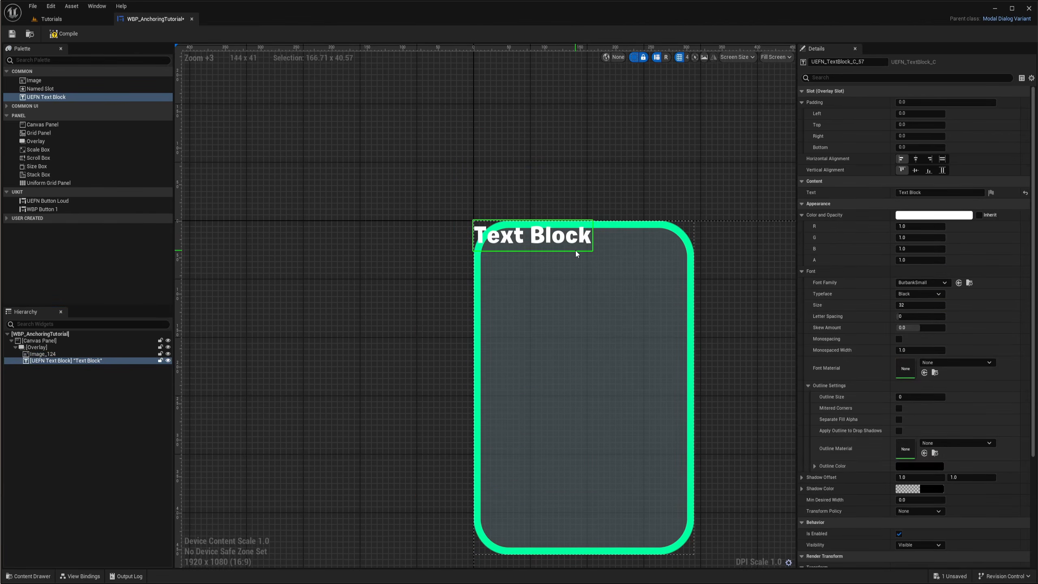
click(917, 159)
scroll(575, 235, up, 3)
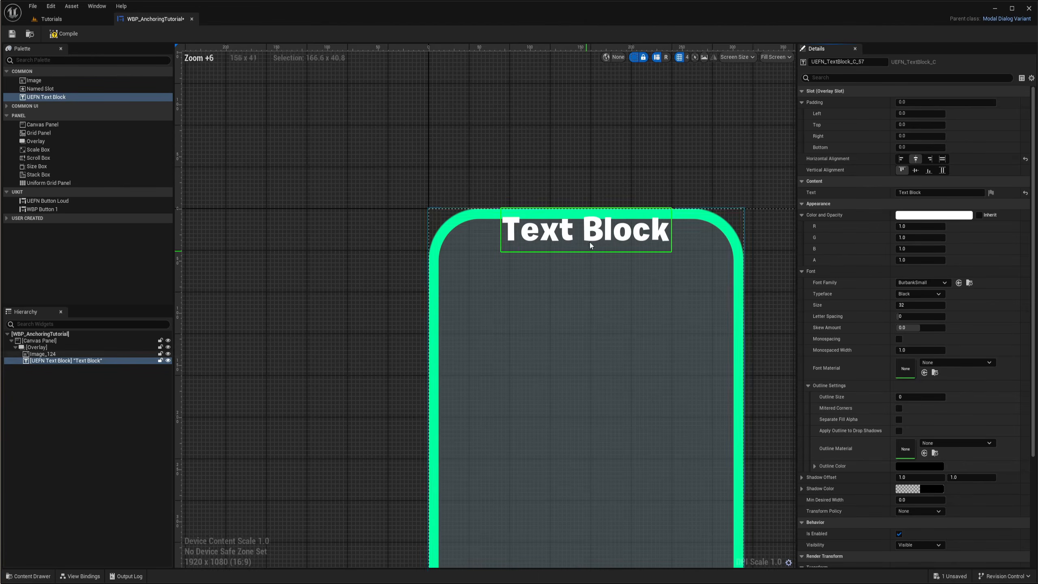
click(913, 125)
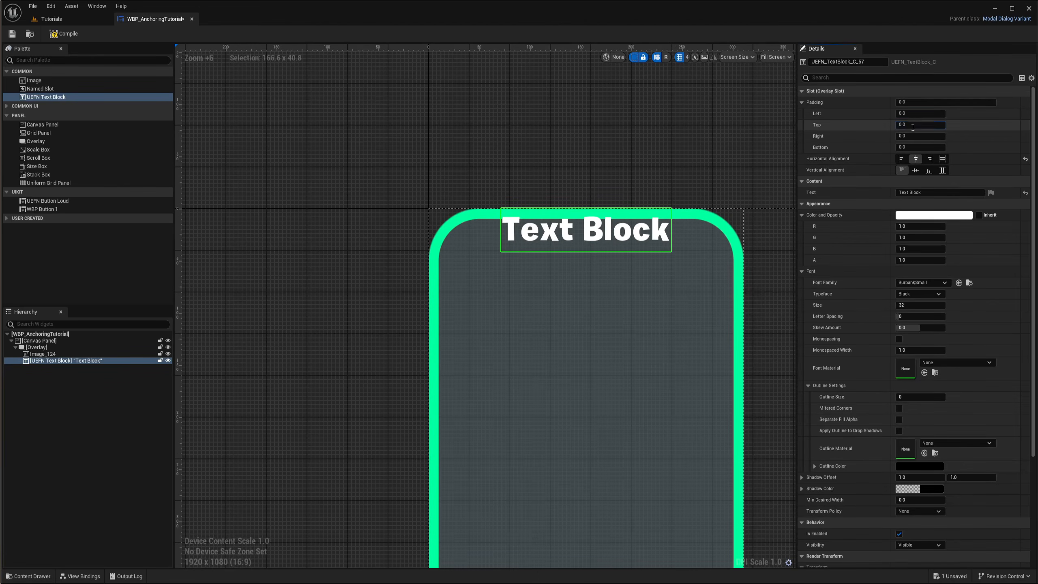
text(50)
key(Return)
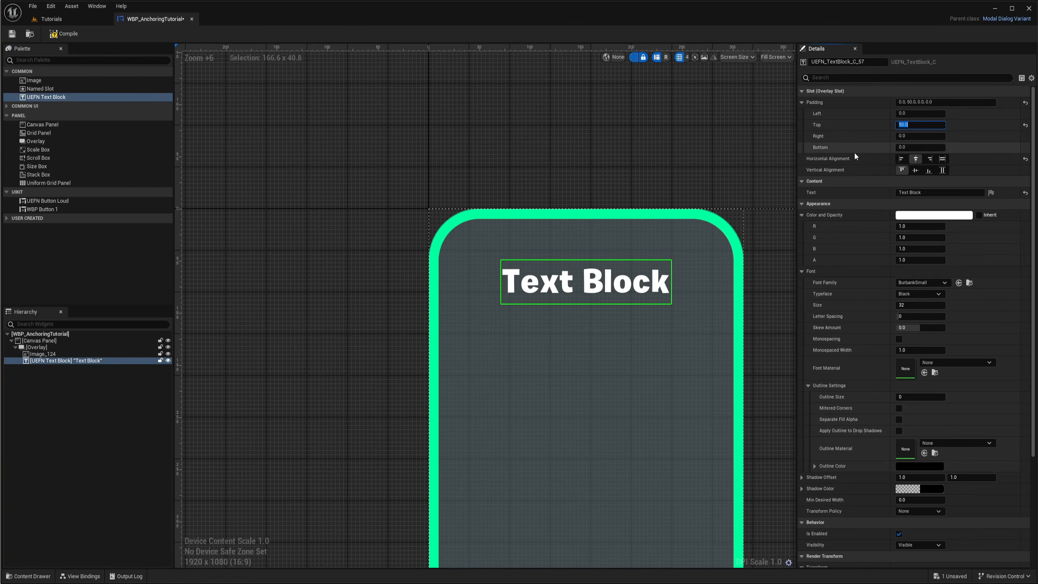
Set the text colour to a light blue (R 0.31, G 0.67, B 1.0) with alpha about 0.77
scroll(577, 299, down, 3)
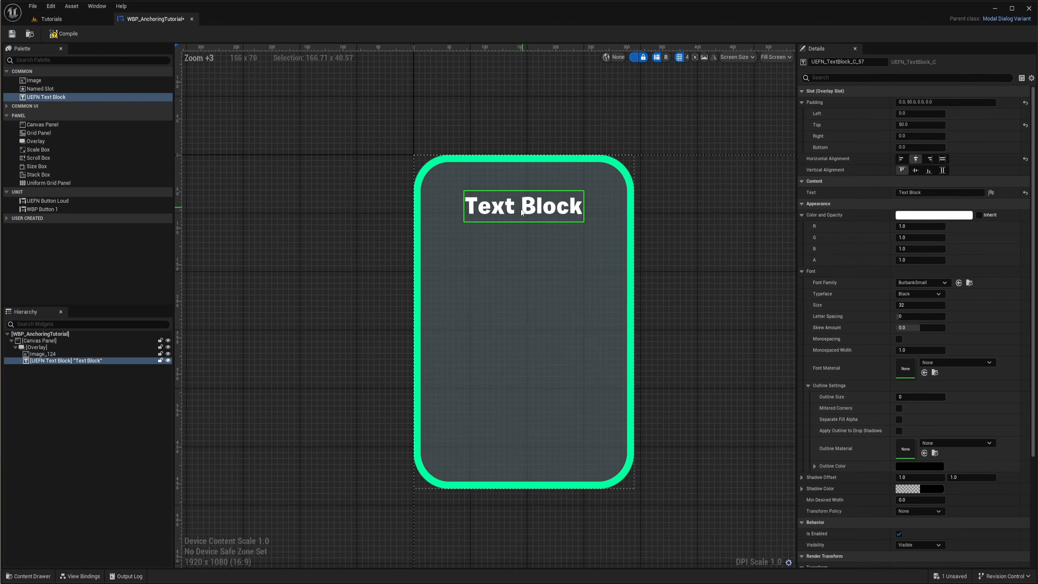
scroll(602, 248, up, 2)
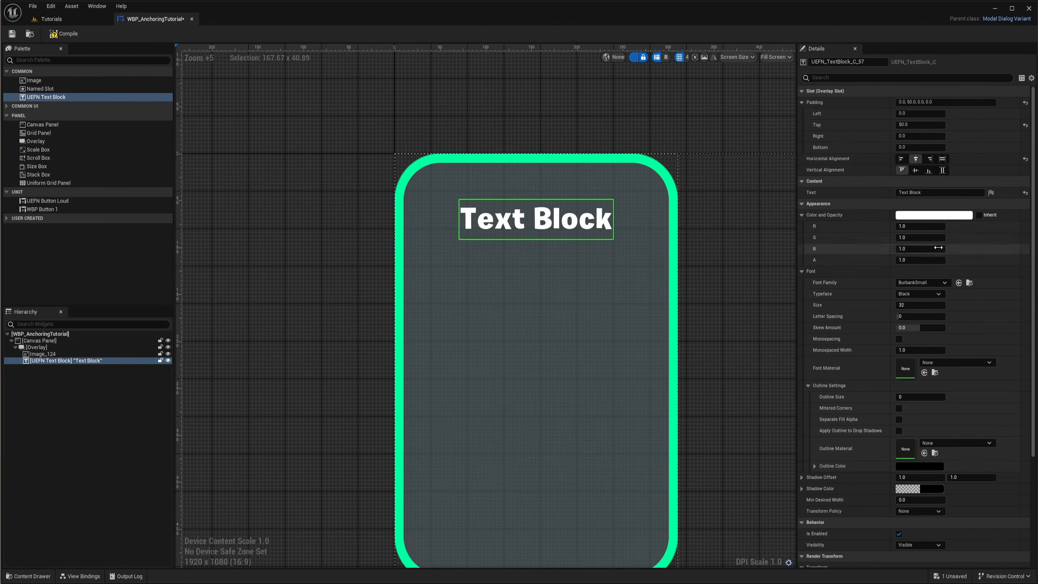
click(922, 216)
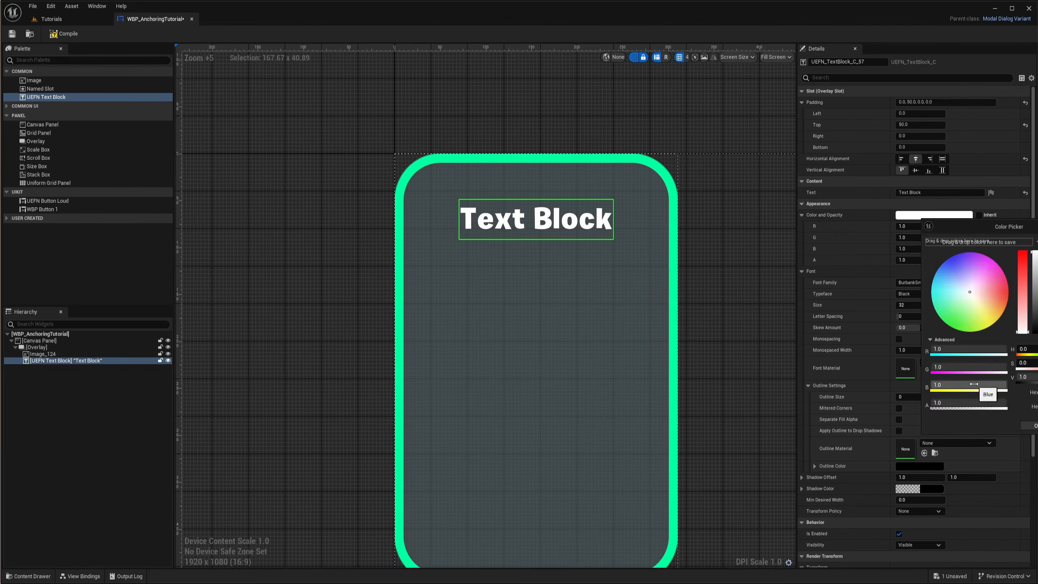
mouse_move(998, 403)
mouse_down()
mouse_move(935, 403)
mouse_move(1004, 403)
mouse_move(962, 402)
mouse_move(977, 402)
mouse_up()
mouse_move(977, 308)
mouse_down()
mouse_move(976, 325)
mouse_move(945, 218)
mouse_move(917, 258)
mouse_move(957, 269)
mouse_move(947, 273)
mouse_move(944, 246)
mouse_move(965, 251)
mouse_move(961, 292)
mouse_move(947, 279)
mouse_up()
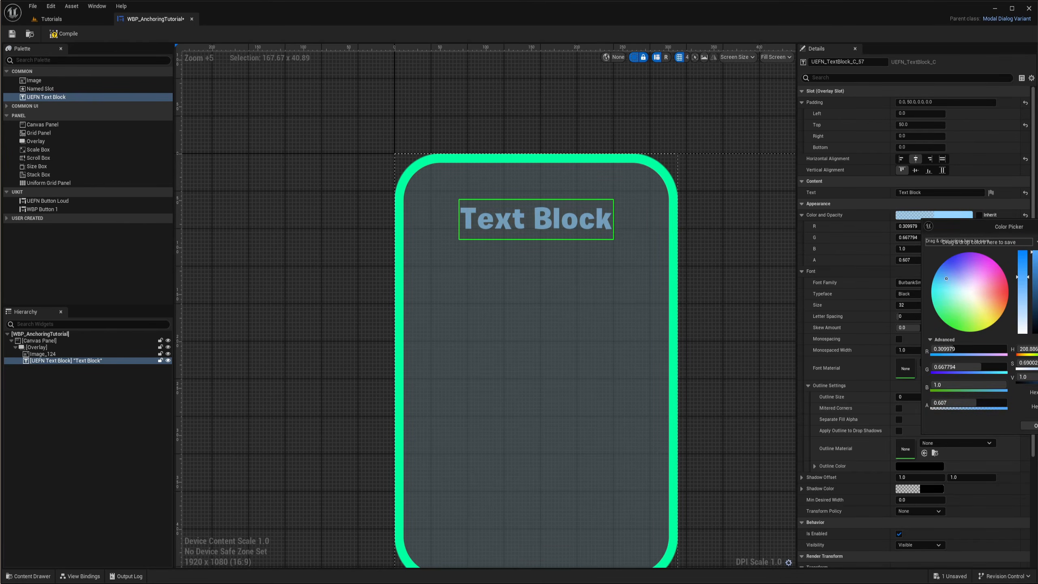
mouse_move(974, 403)
mouse_down()
mouse_move(964, 403)
mouse_move(990, 402)
mouse_up()
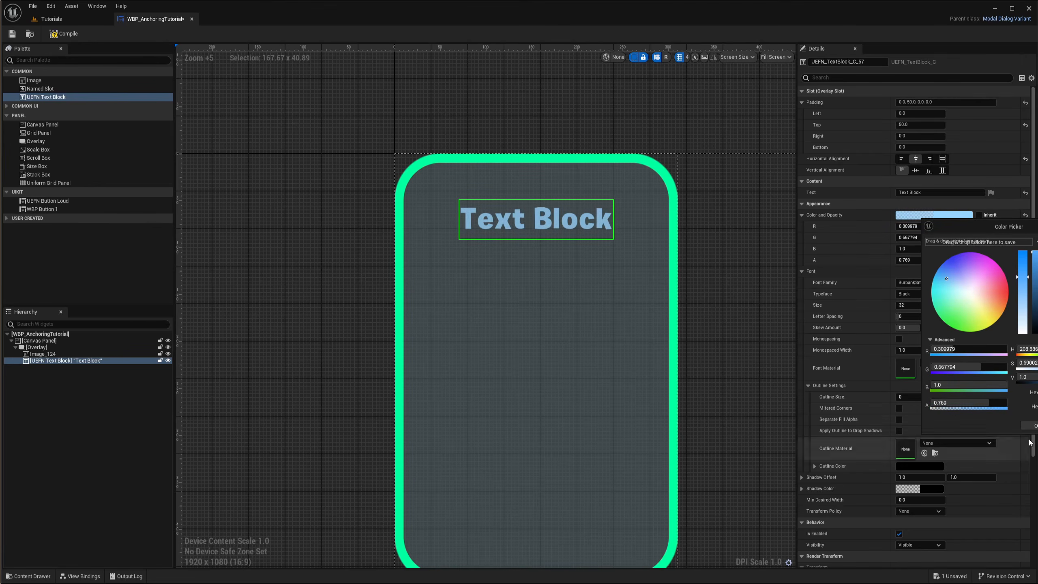
click(856, 361)
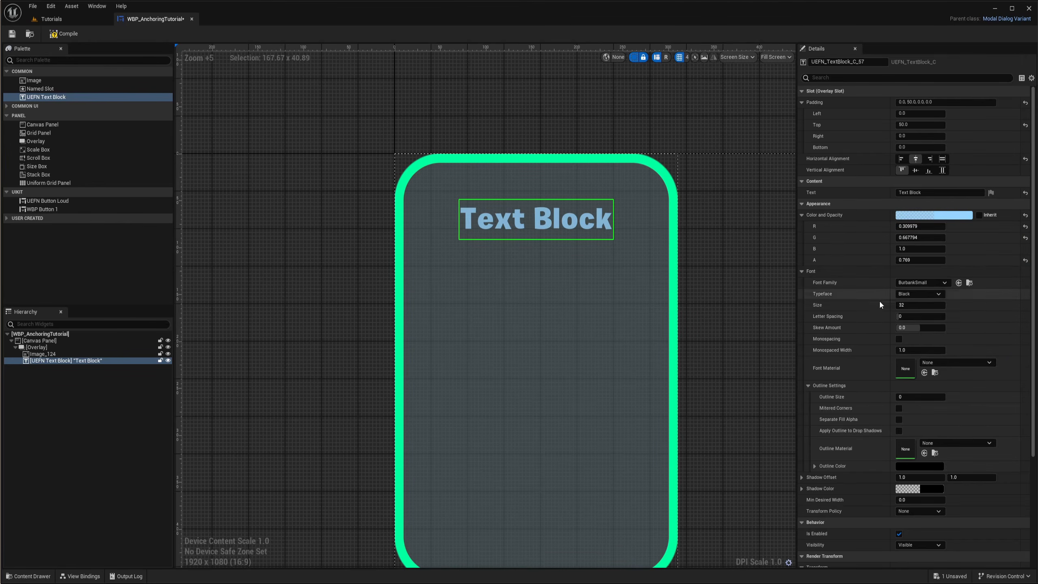
Increase the text block's font size to 40
click(927, 283)
click(889, 292)
mouse_move(907, 306)
mouse_down()
mouse_move(924, 306)
mouse_move(901, 306)
mouse_move(911, 306)
mouse_up()
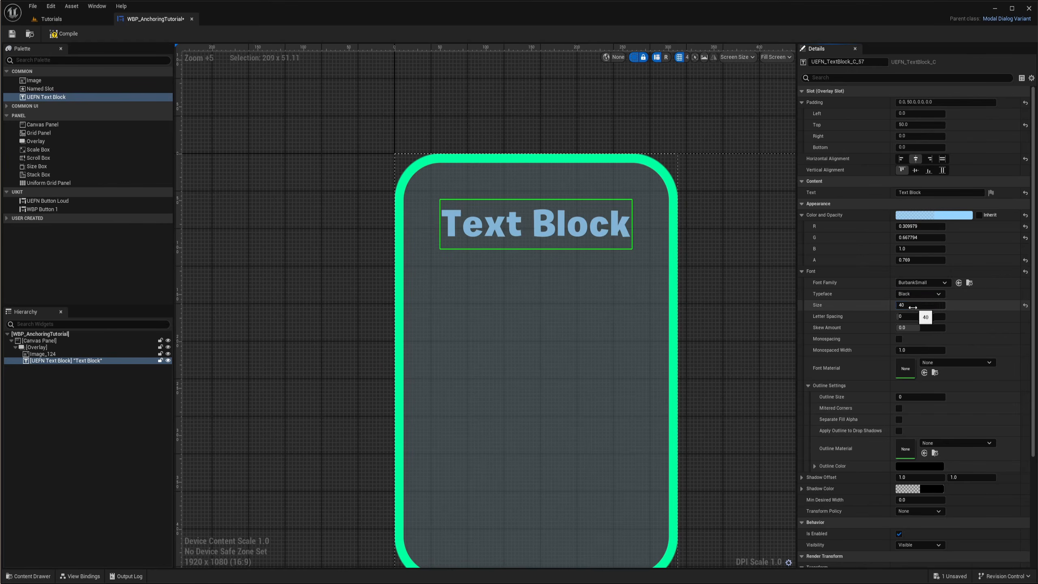
Set the text block's outline size to 2
scroll(874, 331, down, 1)
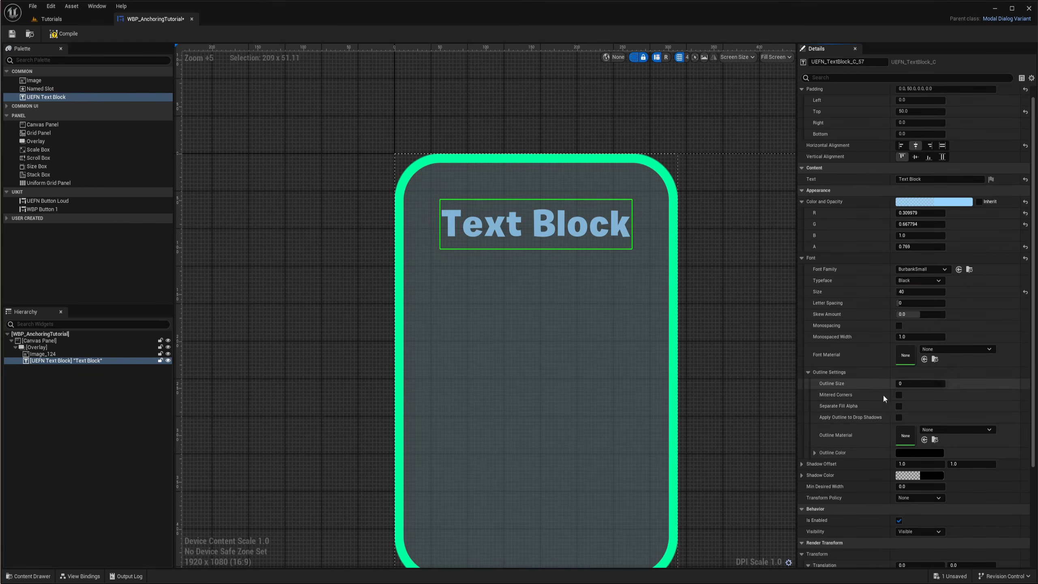
click(911, 385)
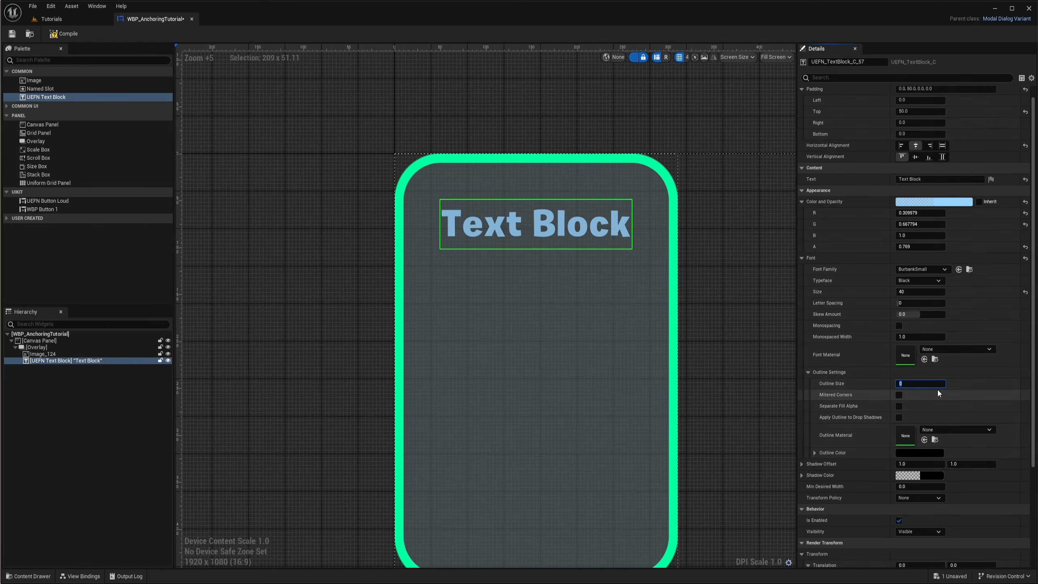
text(1)
key(Return)
scroll(575, 208, up, 3)
text(2)
key(Return)
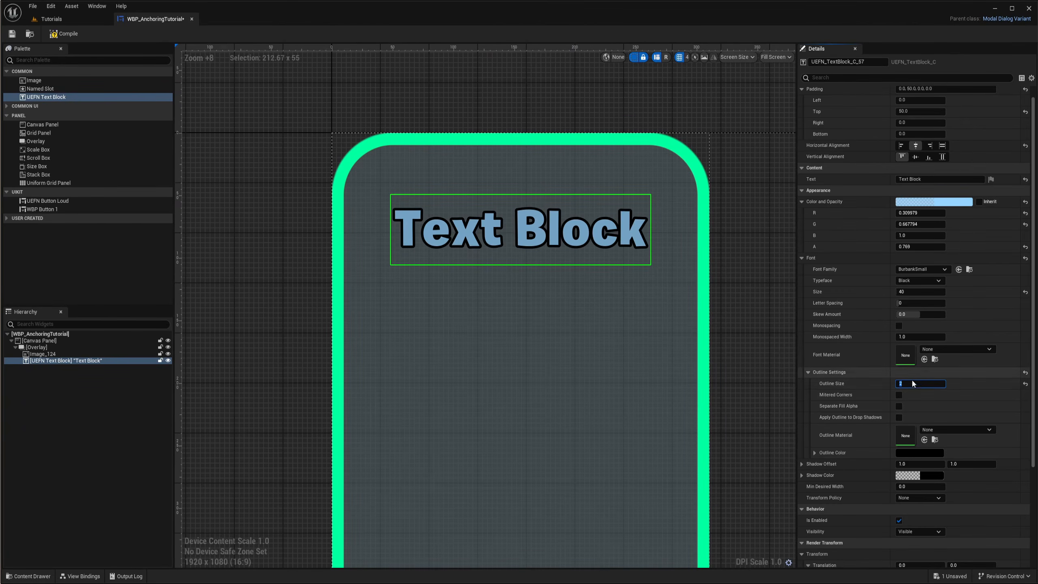
Set the outline colour to a translucent bright green using the colour picker
scroll(859, 355, down, 1)
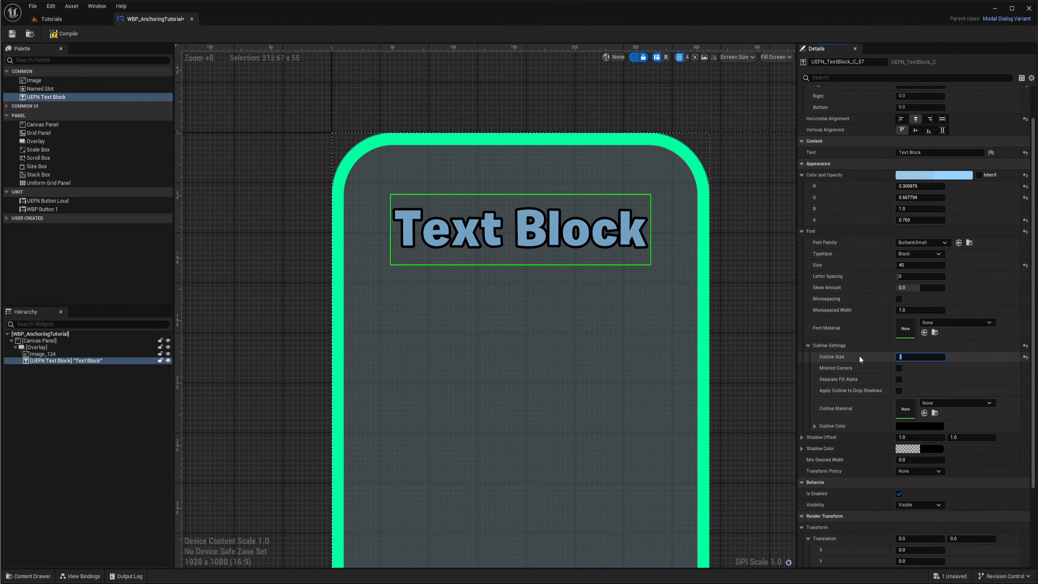
click(926, 425)
mouse_move(964, 437)
mouse_down()
mouse_move(926, 387)
mouse_move(980, 341)
mouse_move(1026, 368)
mouse_move(1028, 499)
mouse_move(948, 521)
mouse_move(1023, 503)
mouse_move(998, 483)
mouse_move(915, 468)
mouse_move(933, 463)
mouse_up()
click(964, 544)
text(0.267)
key(Return)
drag(947, 544, 971, 544)
click(1034, 568)
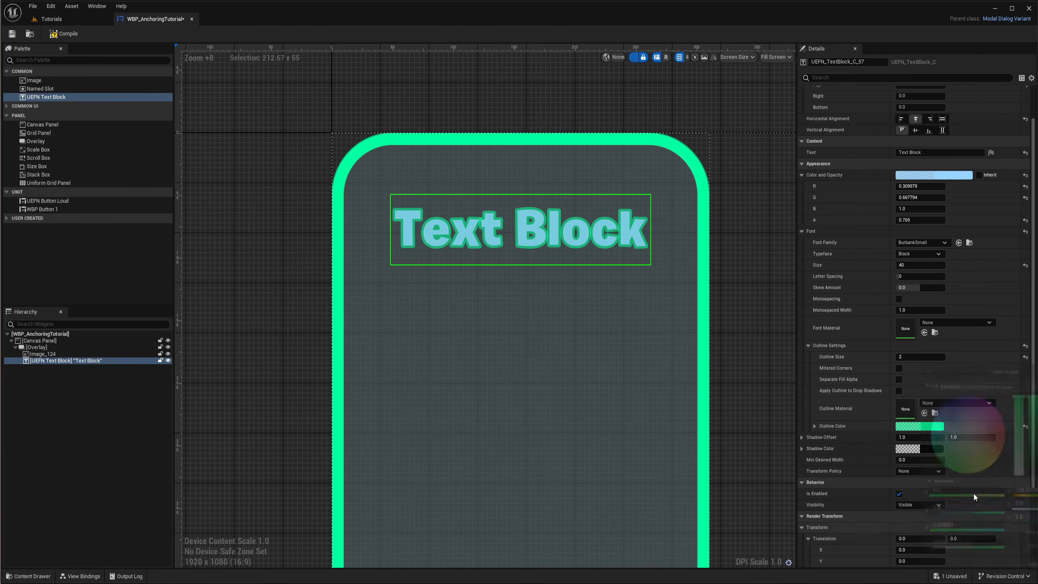
Try letter spacing values of 2 and 70 on the text block
scroll(557, 218, up, 8)
right_drag(566, 229, 641, 292)
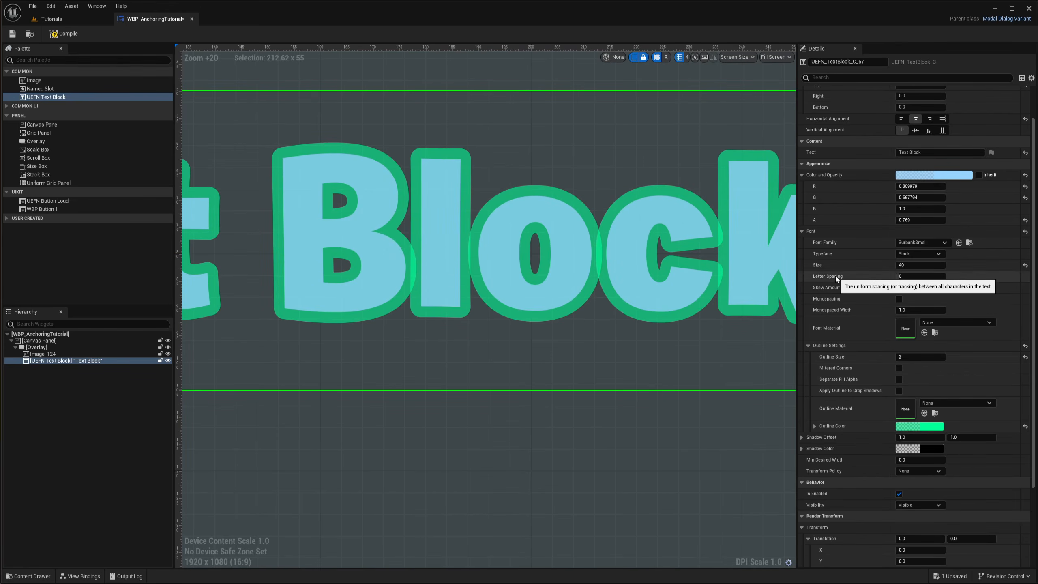
click(928, 277)
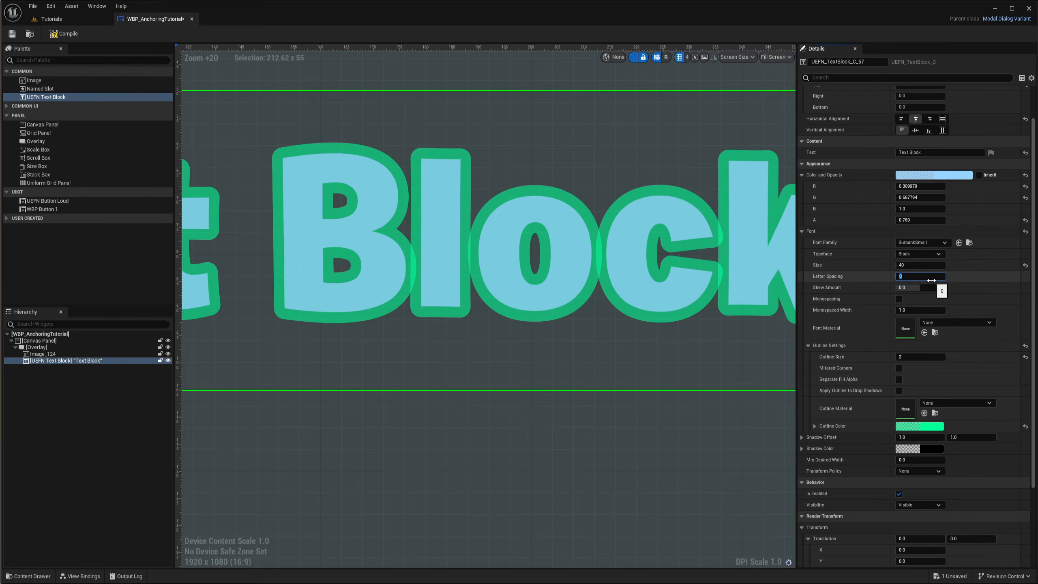
text(2)
key(Return)
drag(916, 277, 926, 286)
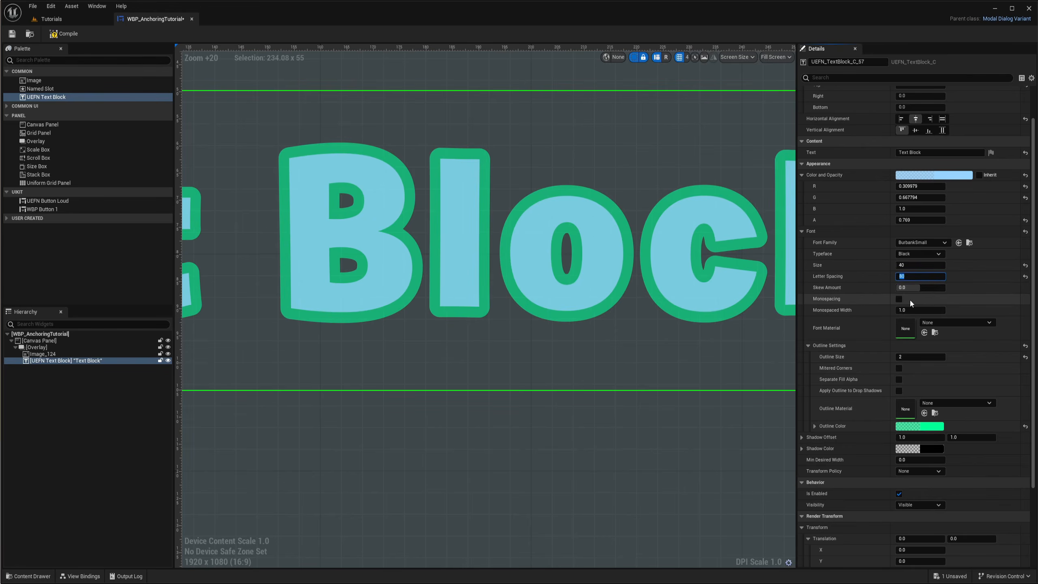
text(70)
key(Return)
Set the text block's letter spacing to 50
scroll(531, 271, down, 11)
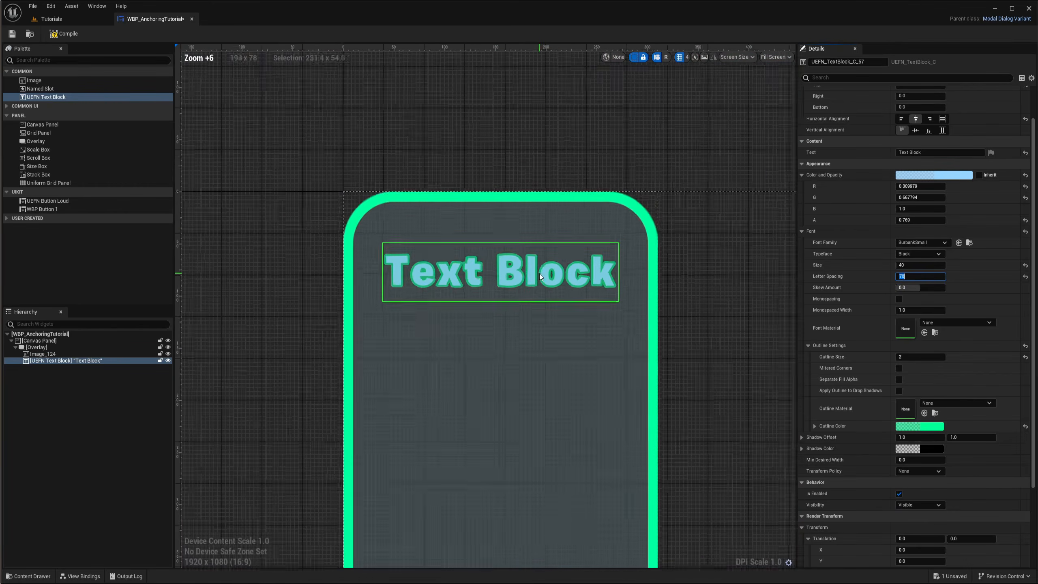
scroll(522, 271, up, 2)
click(914, 278)
text(50)
key(Return)
Lower the drop shadow colour's opacity to about 0.69
scroll(588, 273, up, 4)
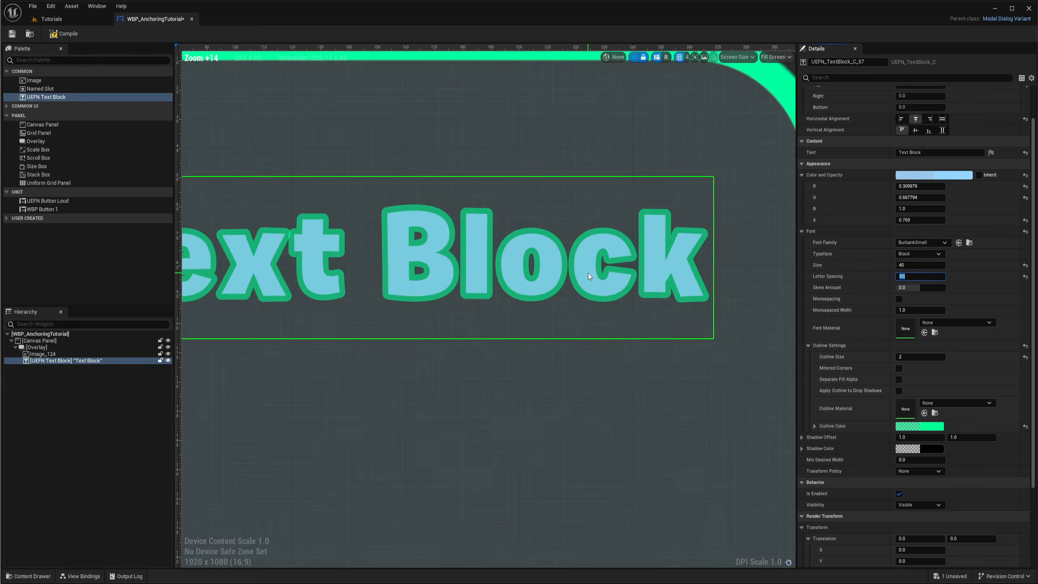
scroll(581, 311, down, 3)
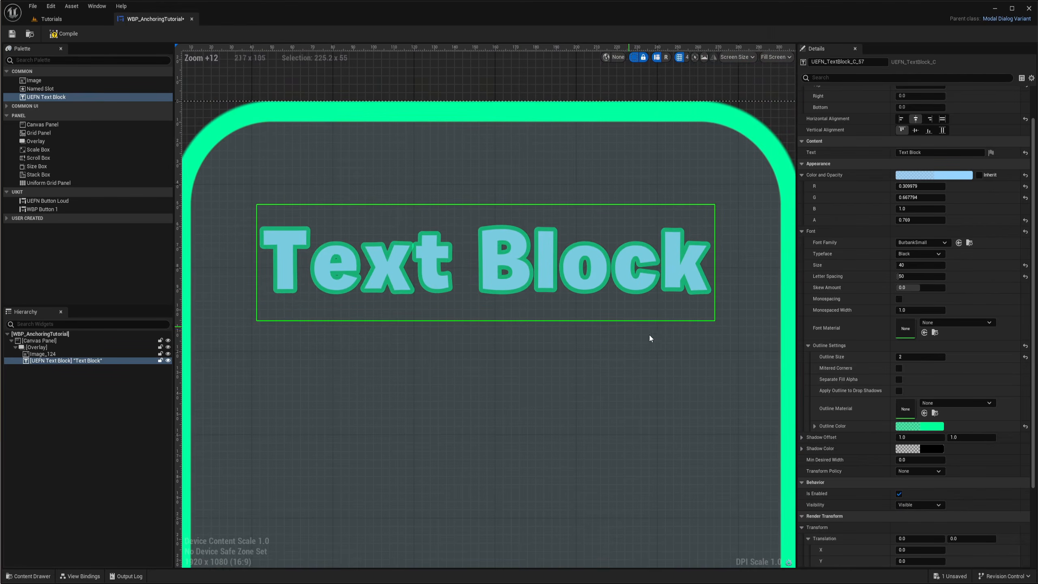
scroll(909, 423, down, 2)
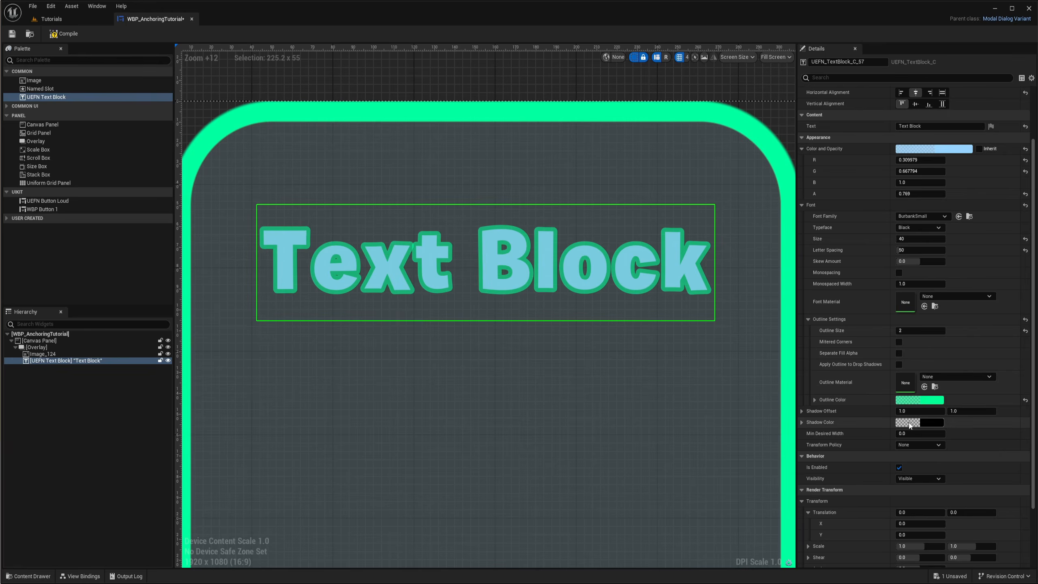
scroll(499, 277, up, 3)
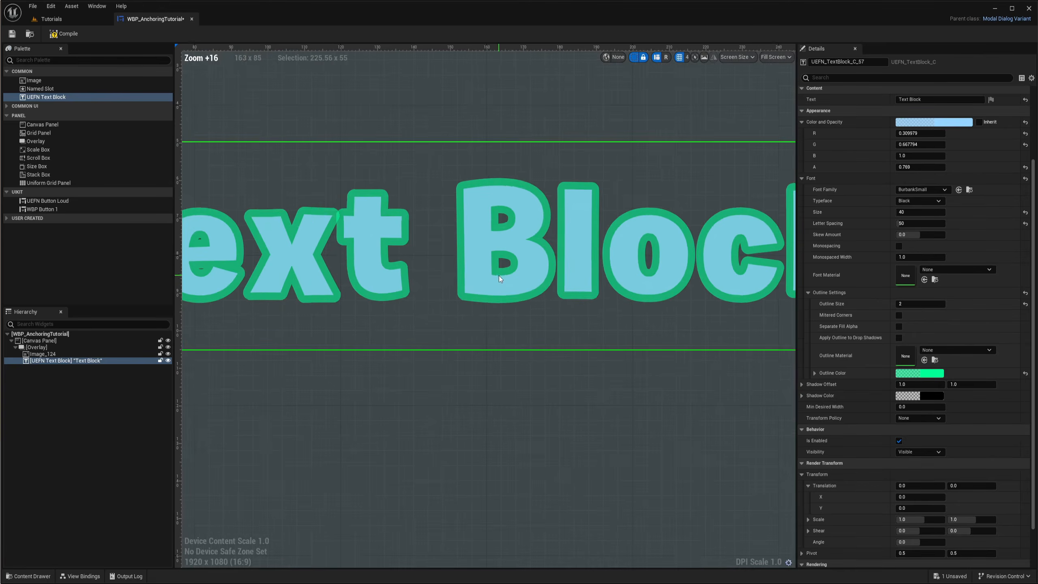
right_drag(595, 310, 562, 337)
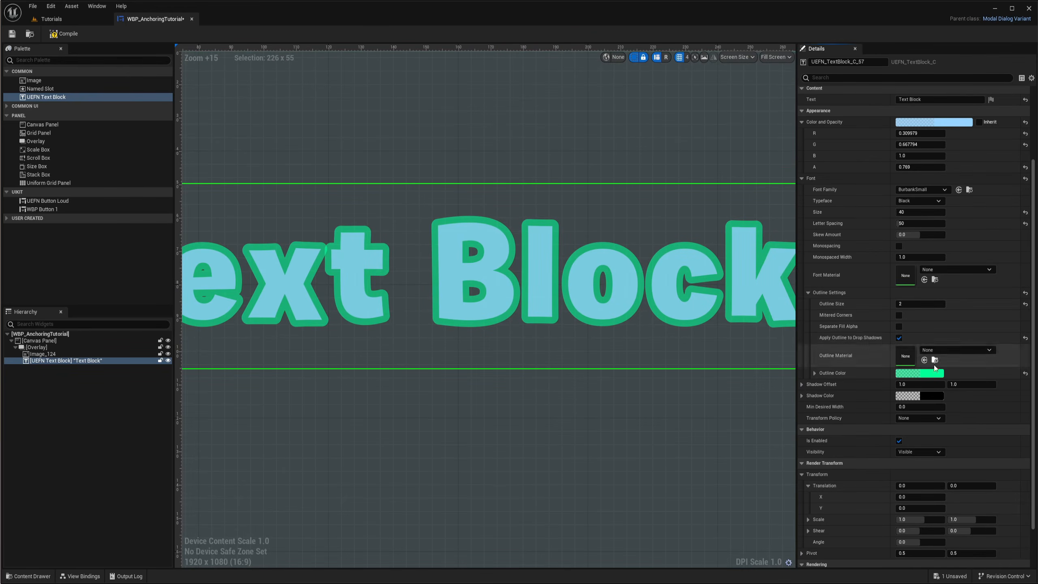
click(928, 396)
drag(964, 545, 990, 545)
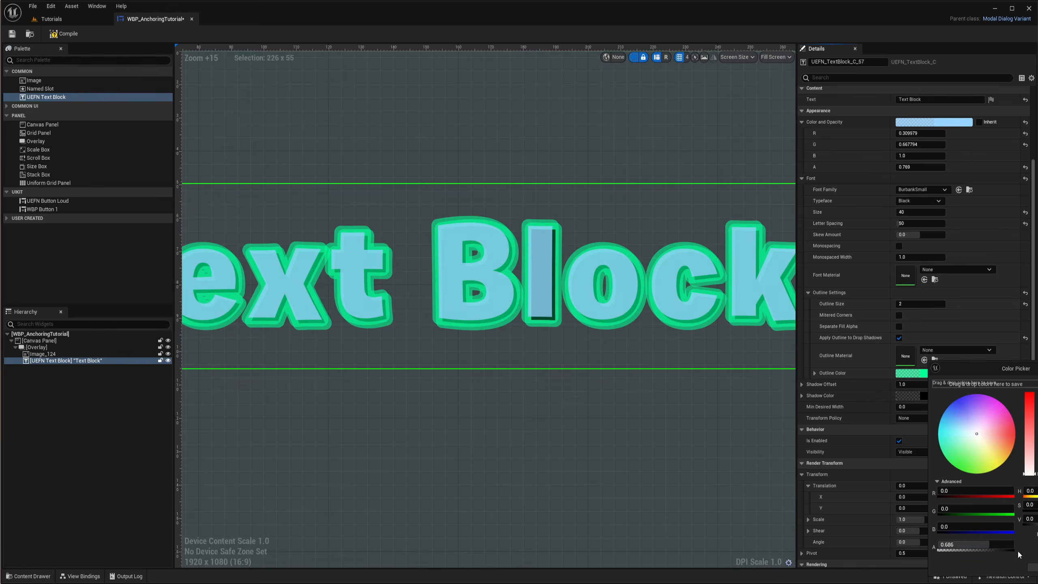
click(899, 338)
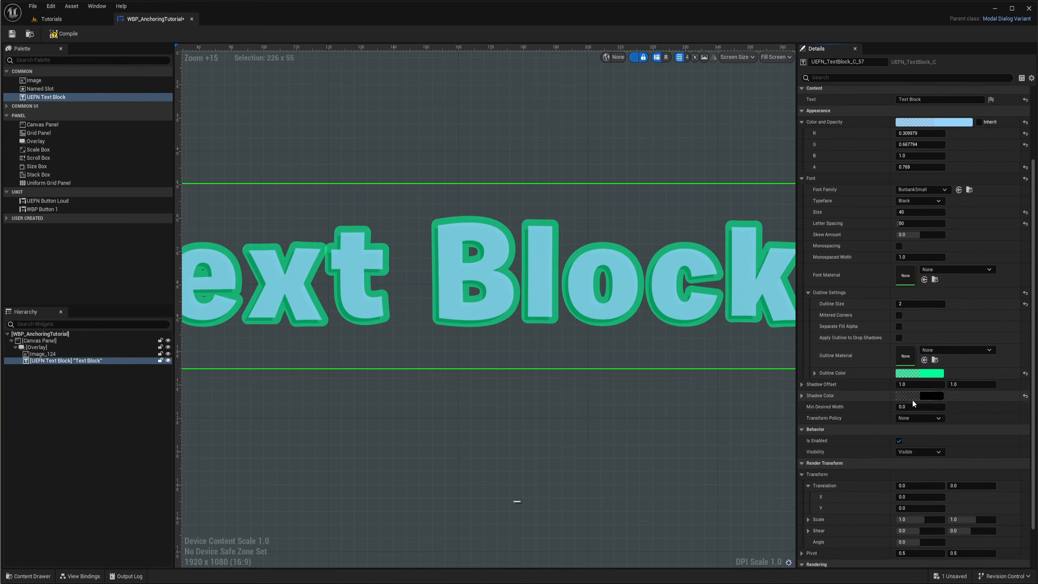
click(929, 395)
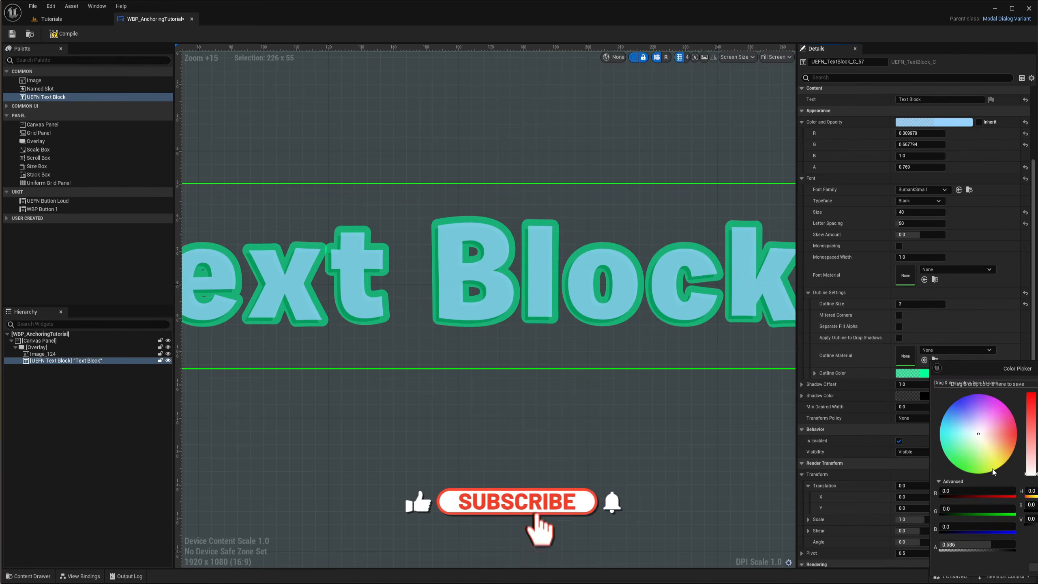
mouse_move(992, 544)
mouse_down()
mouse_move(1007, 544)
mouse_move(943, 544)
mouse_move(1016, 545)
mouse_move(991, 544)
mouse_up()
click(924, 386)
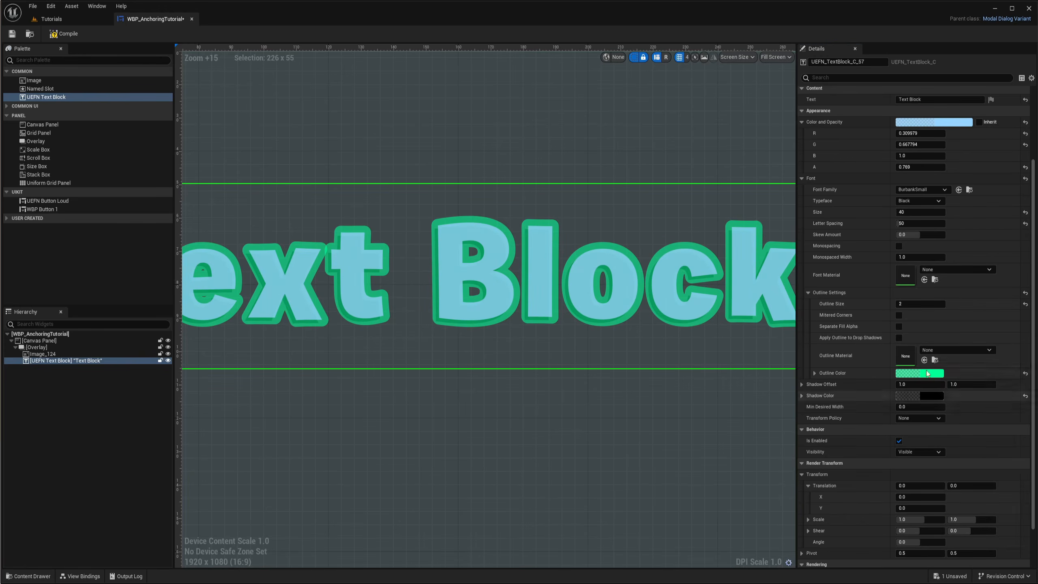
Enable Apply Outline to Drop Shadows and set the shadow offset to 2 by 2
click(898, 340)
right_drag(575, 354, 547, 354)
click(921, 385)
text(2)
key(Return)
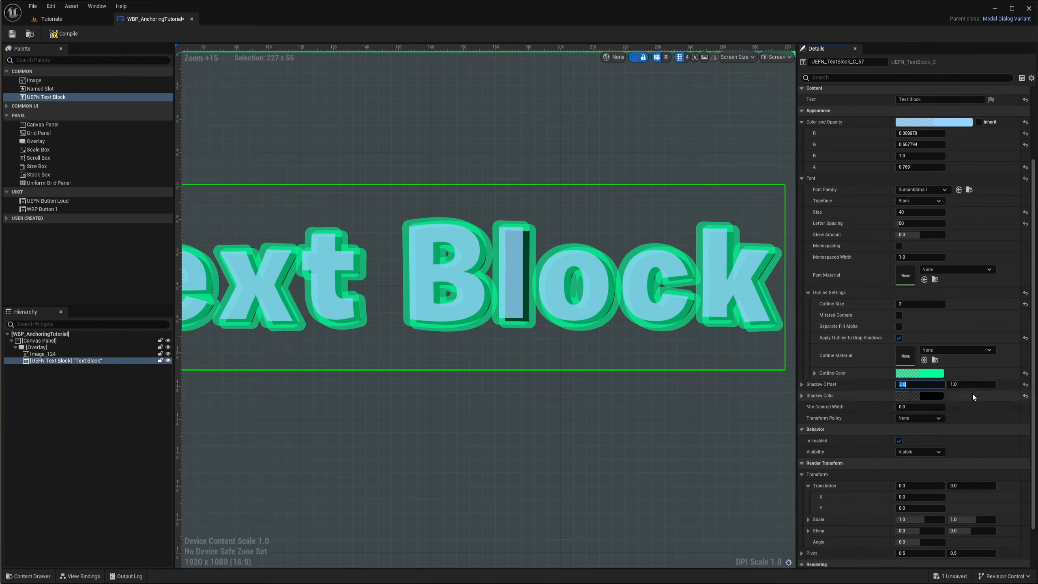
click(968, 384)
text(2)
key(Return)
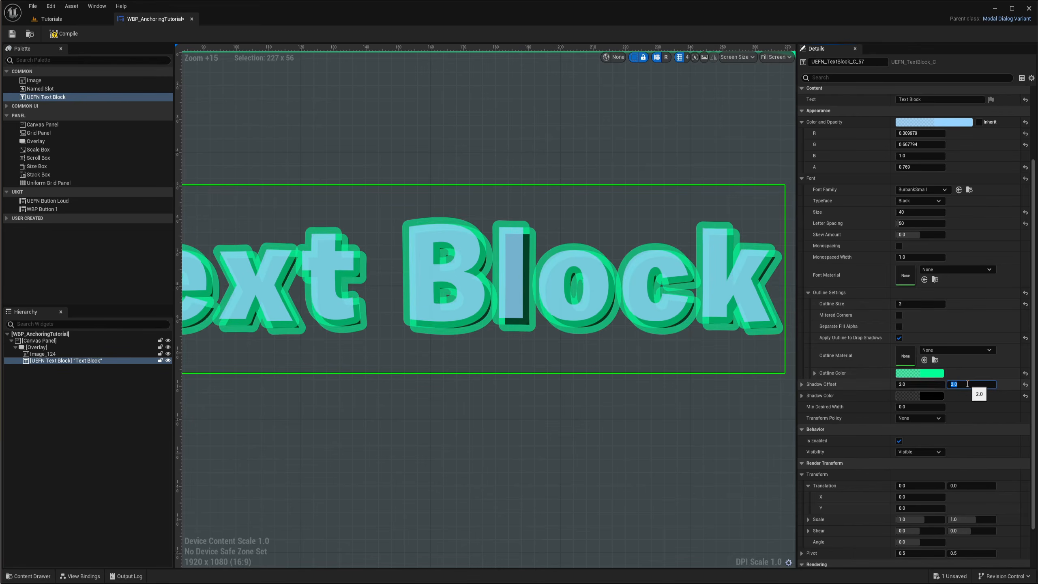
Darken the outline colour to a deep green and reduce the outline size to 1
click(932, 374)
drag(1034, 519, 968, 519)
drag(1037, 464, 1037, 462)
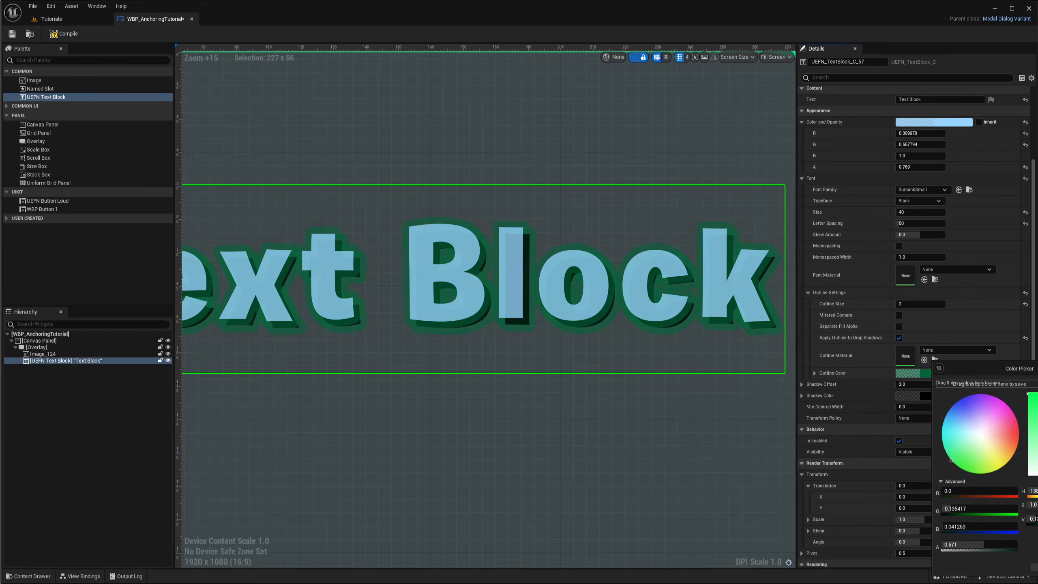
click(1036, 567)
click(924, 303)
text(1)
key(Return)
Zoom in and examine the text's outline and drop shadow on the canvas
scroll(679, 334, down, 3)
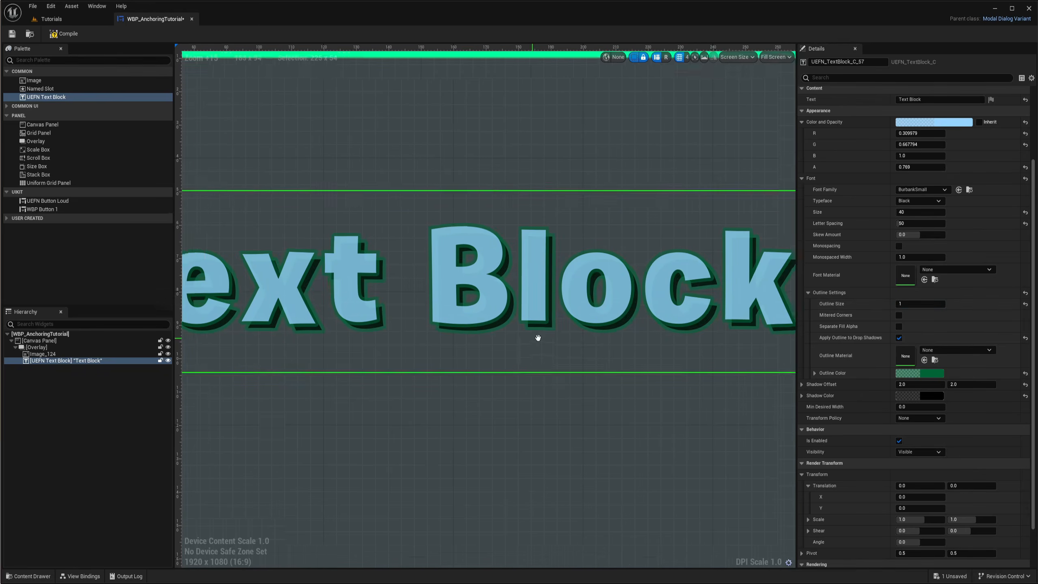
scroll(636, 292, up, 4)
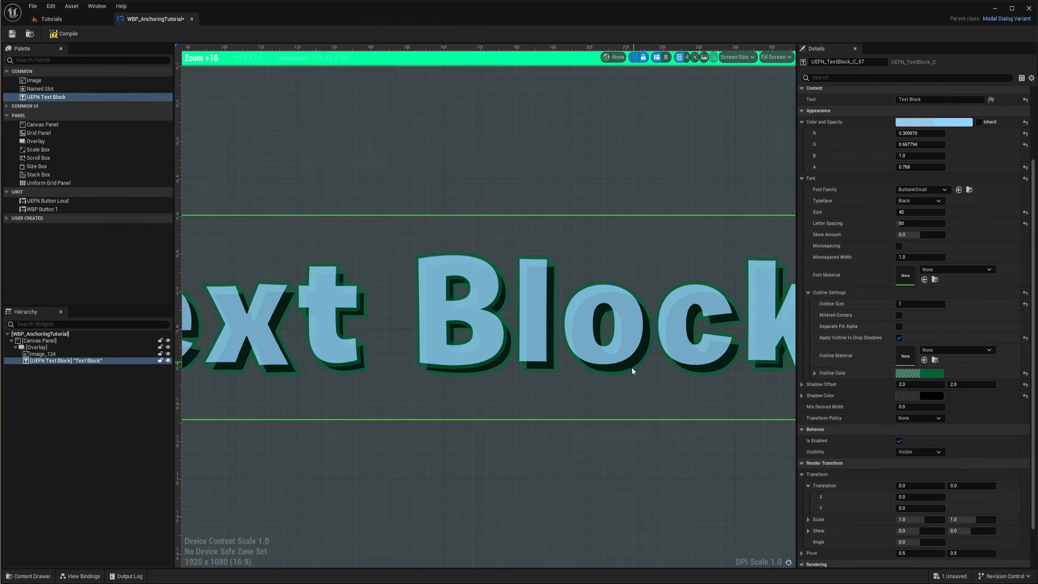
scroll(548, 355, up, 1)
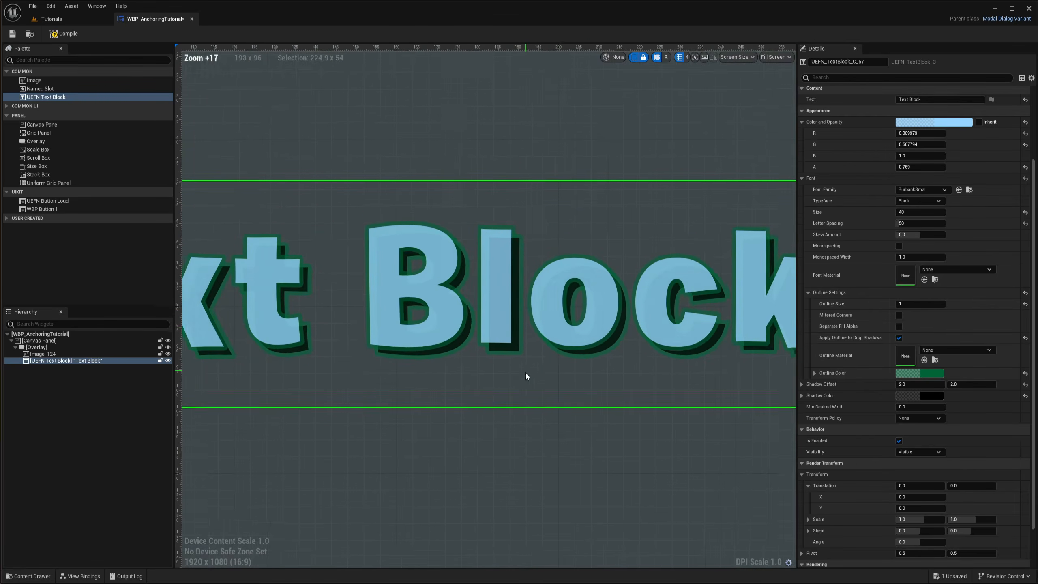
right_drag(527, 368, 596, 369)
right_drag(687, 354, 642, 360)
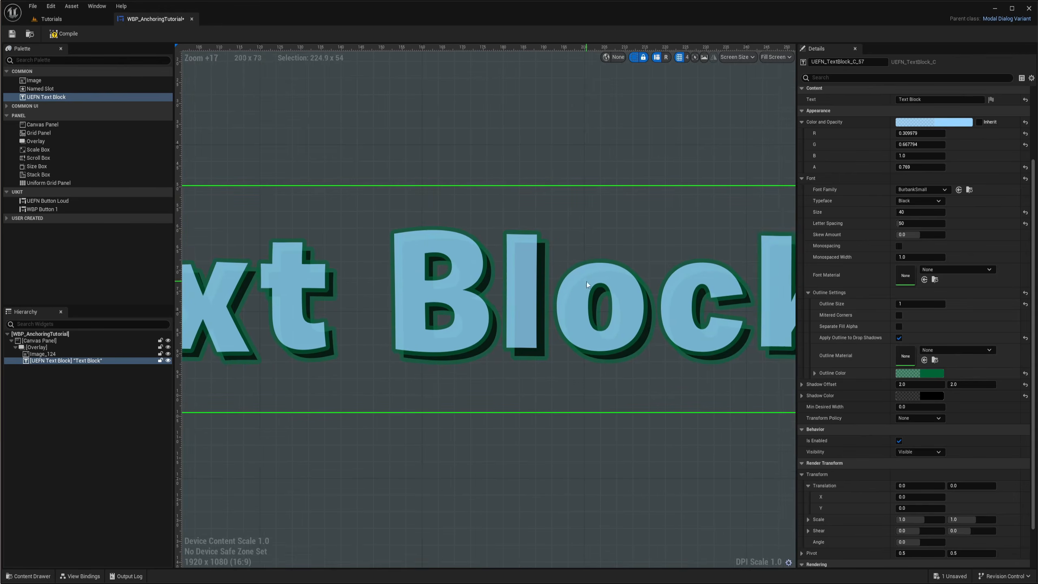
right_drag(514, 322, 509, 353)
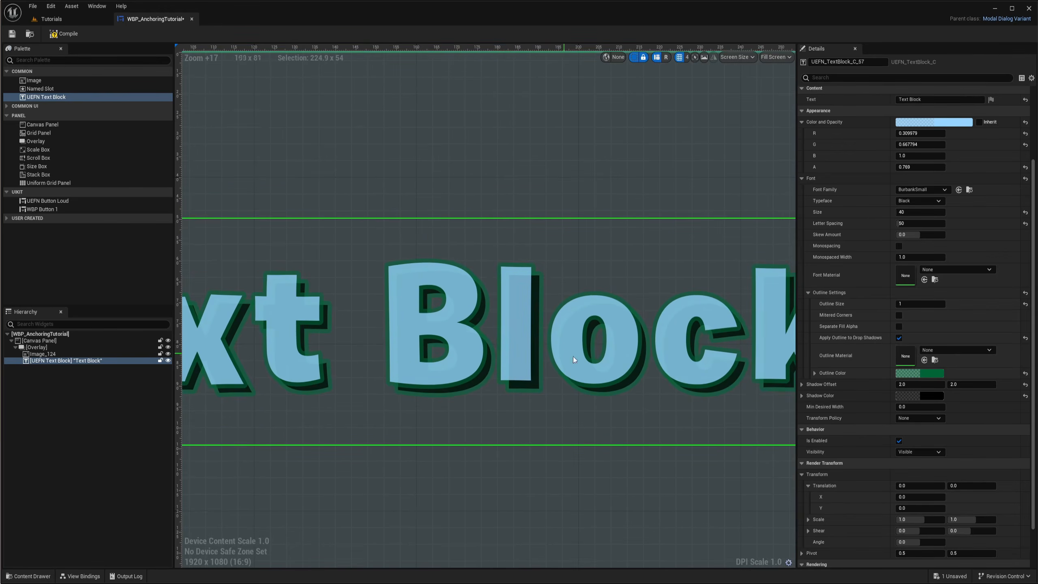
scroll(613, 359, up, 3)
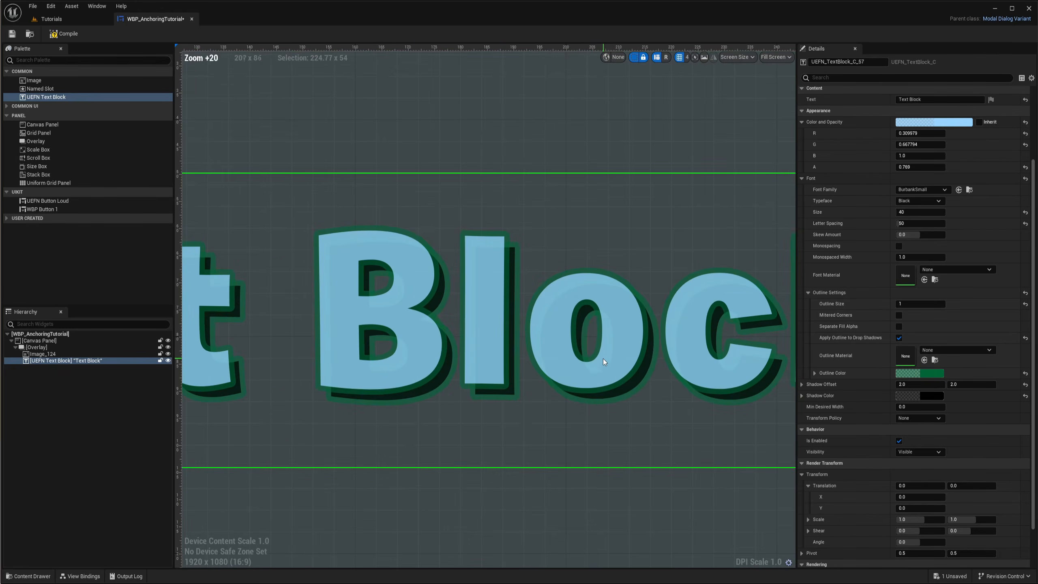
scroll(608, 335, down, 2)
right_drag(608, 344, 584, 348)
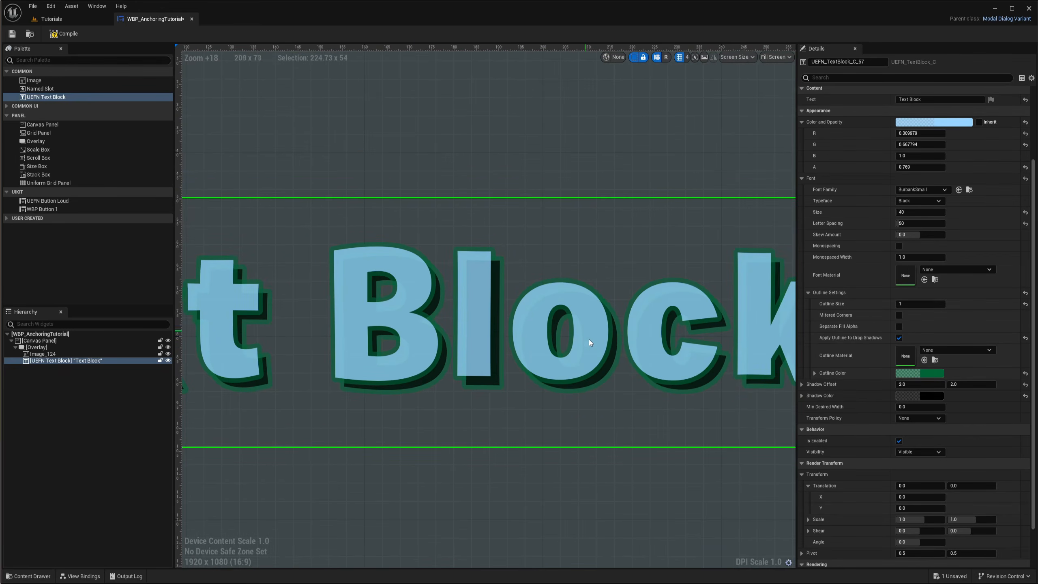
Raise the text colour's opacity to 1.0
click(934, 122)
drag(1017, 306, 1025, 307)
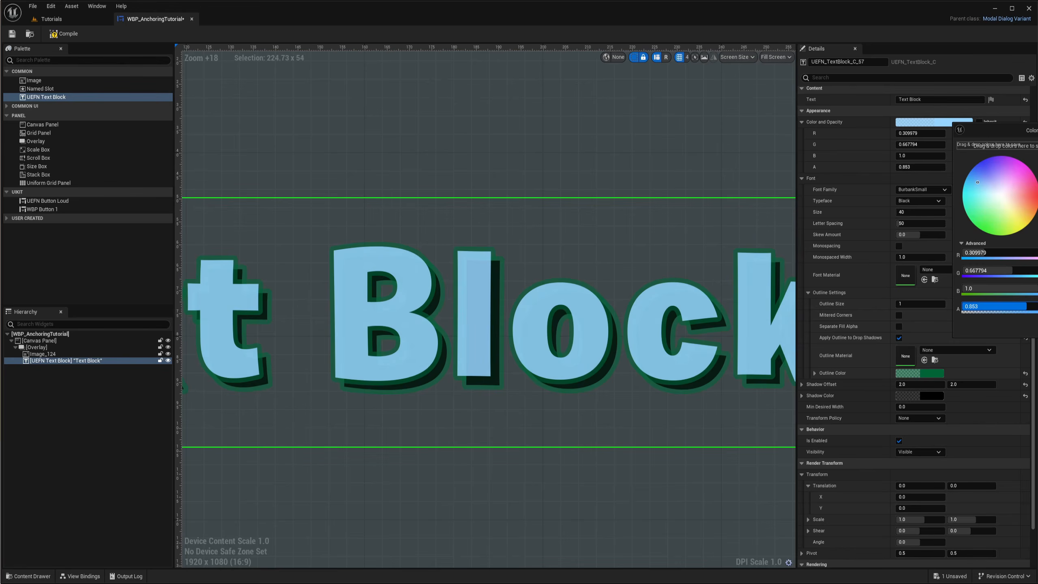
drag(1031, 310, 1037, 311)
click(1037, 327)
Set the text's shadow colour to a dark green with its alpha lowered to about 0.136
scroll(629, 418, down, 4)
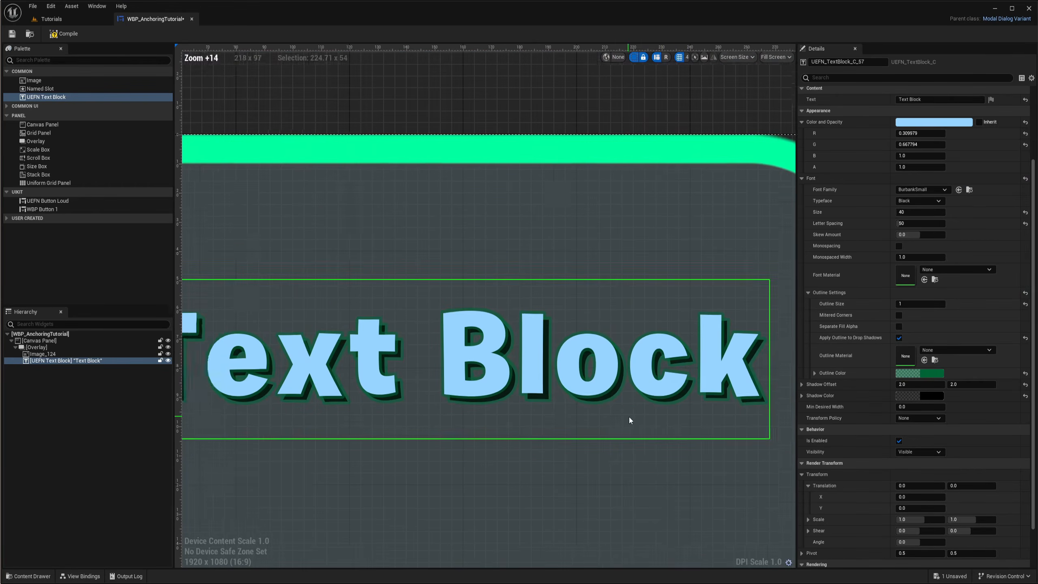
right_drag(680, 430, 627, 405)
scroll(488, 380, down, 3)
scroll(567, 360, up, 6)
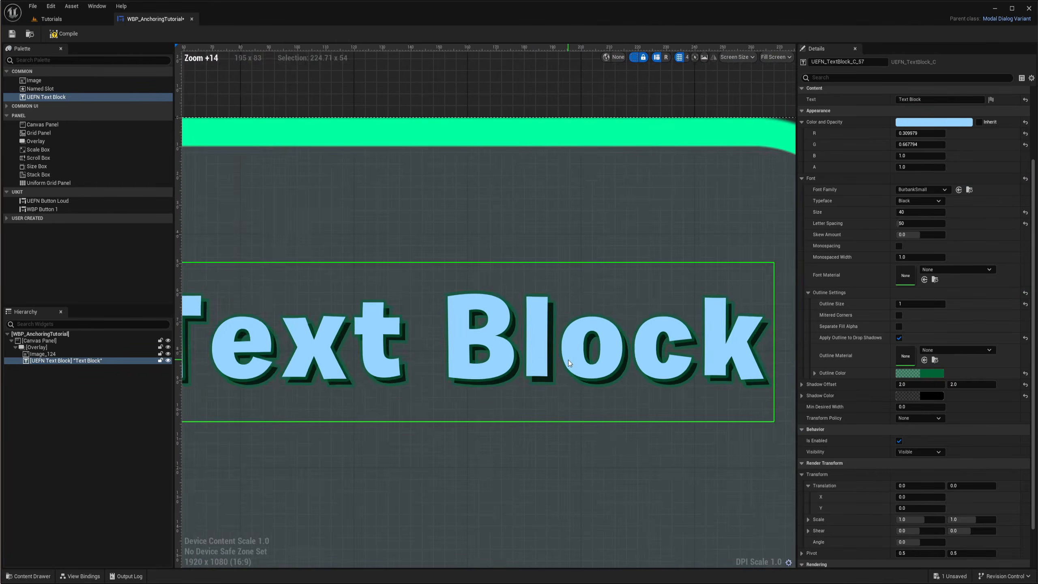
click(928, 395)
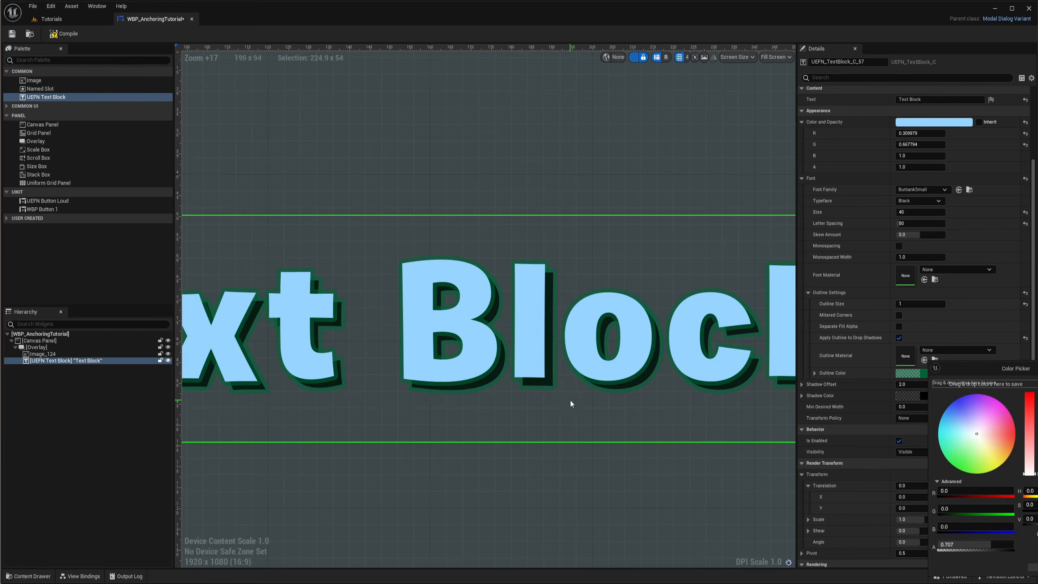
drag(990, 368, 1025, 330)
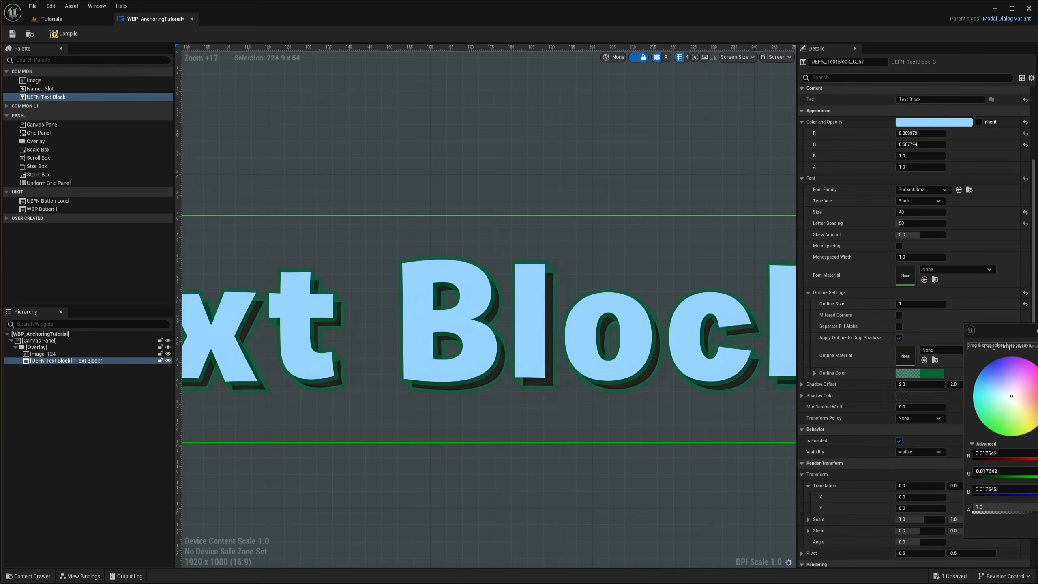
click(933, 369)
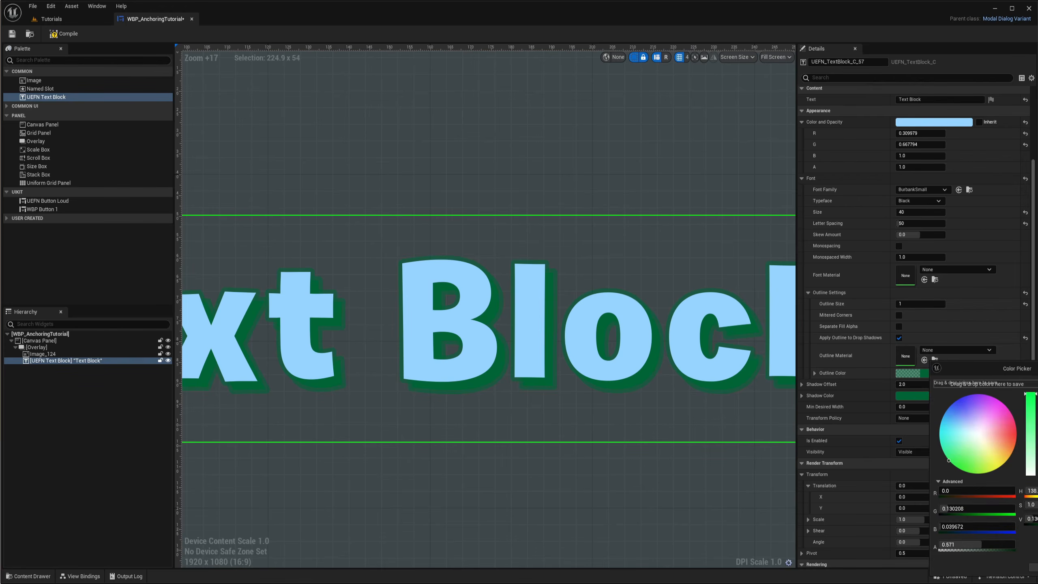
drag(981, 545, 957, 548)
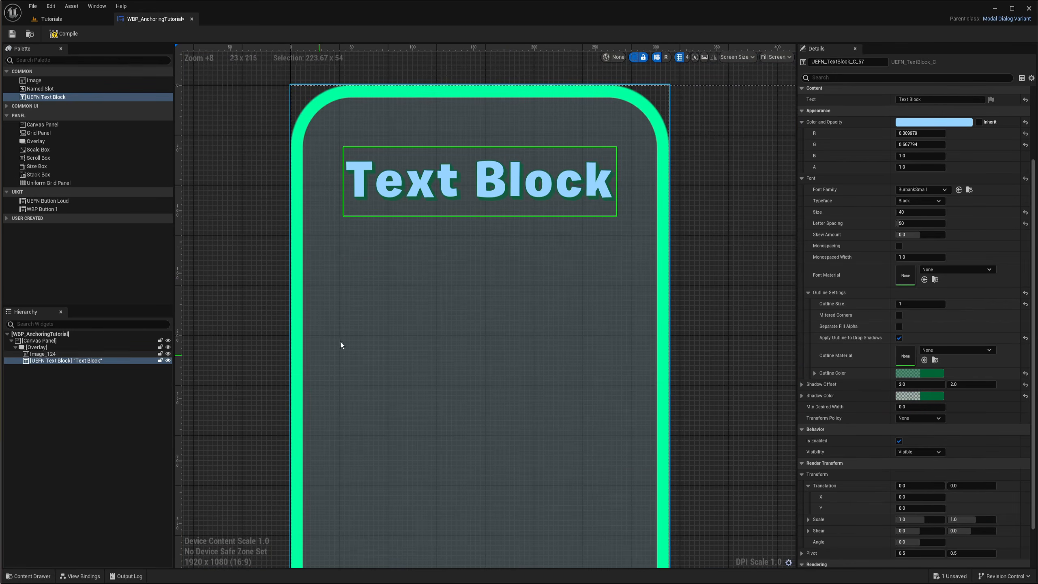
Add a Stack Box to the card's overlay and place a UEFN Button Loud inside it
scroll(446, 264, down, 2)
right_drag(419, 285, 459, 263)
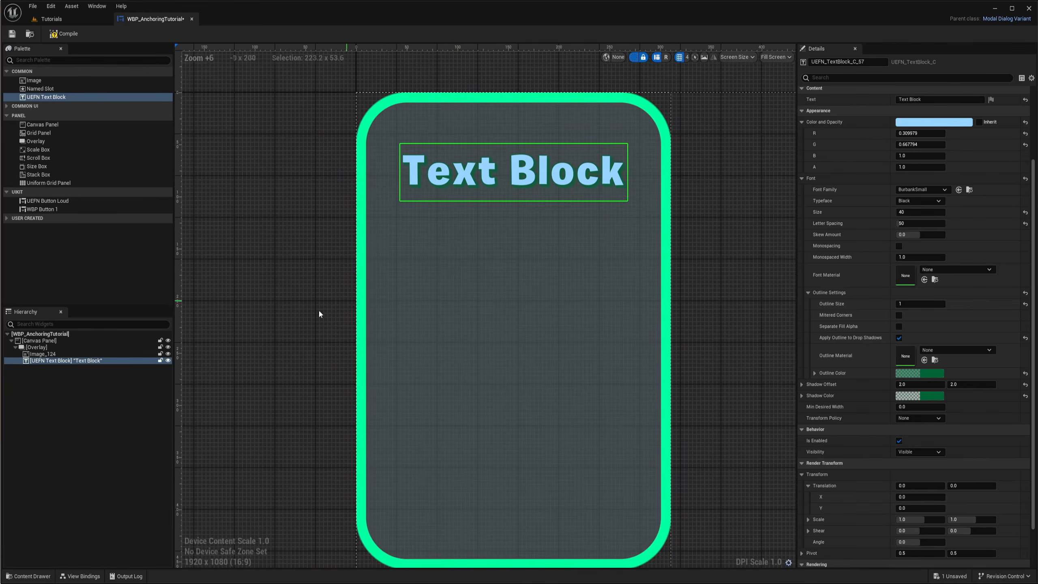
click(245, 376)
click(152, 354)
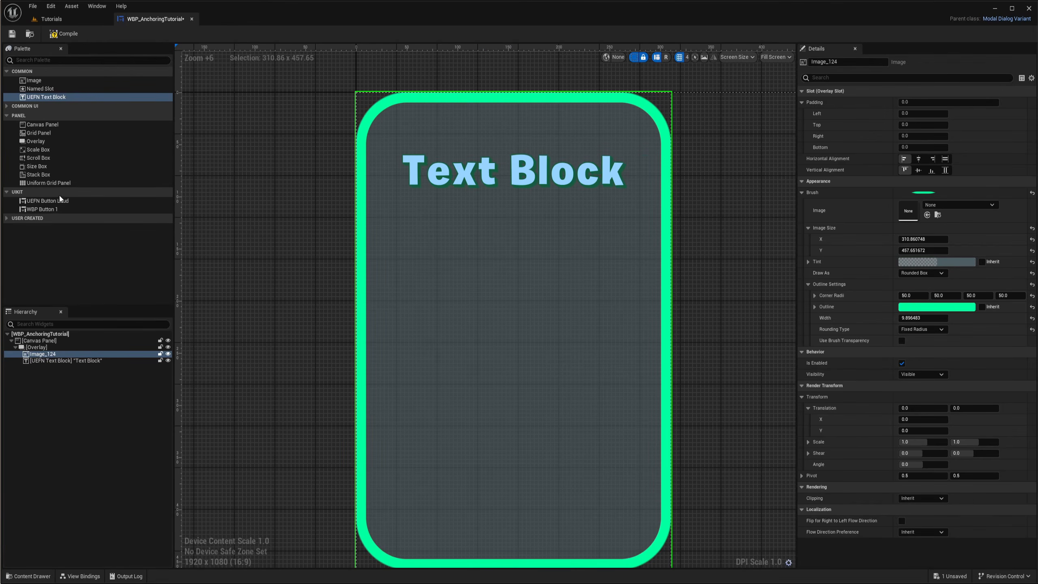
drag(36, 176, 43, 353)
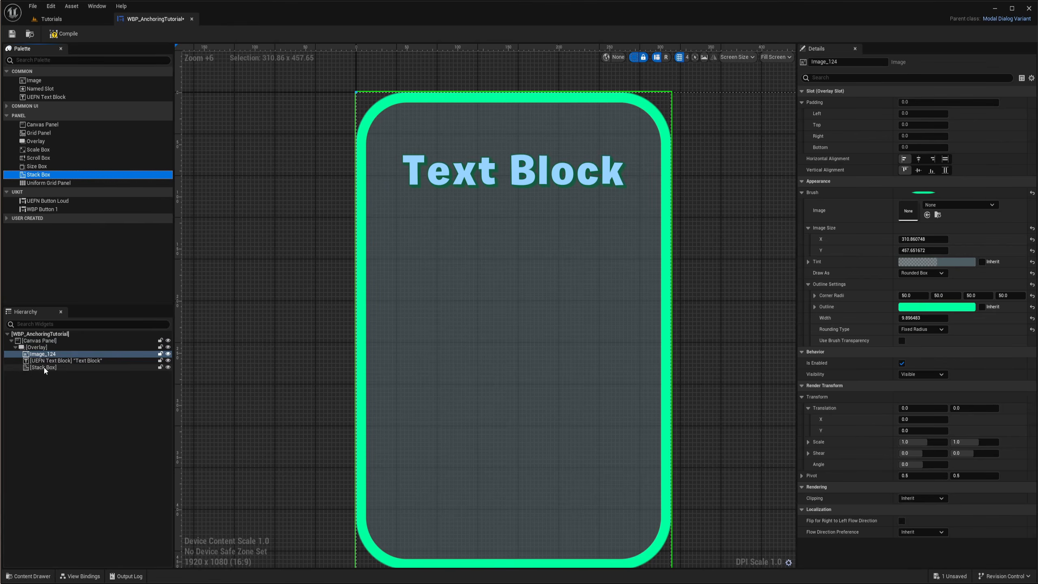
click(44, 367)
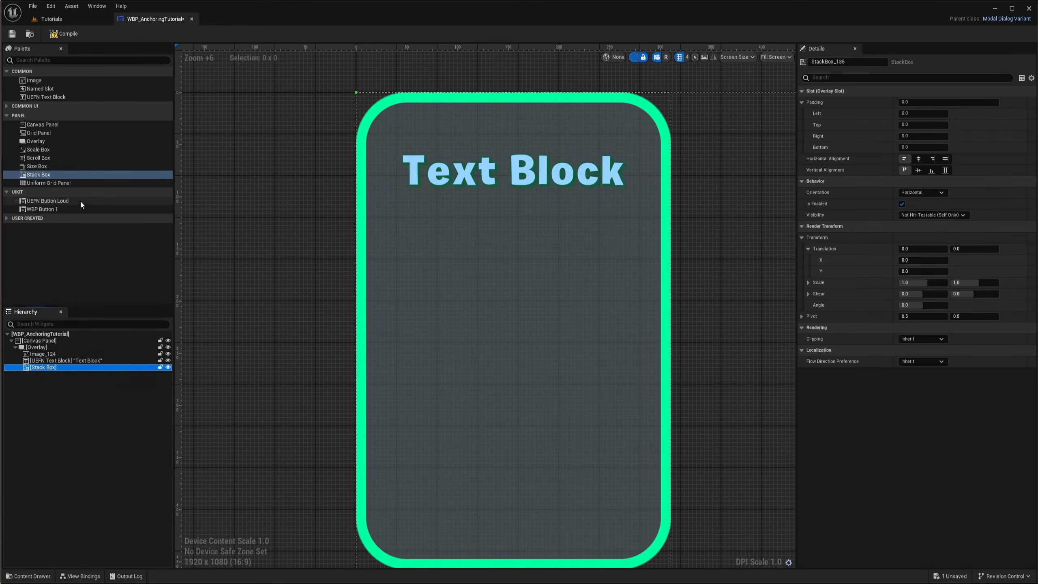
drag(48, 201, 52, 369)
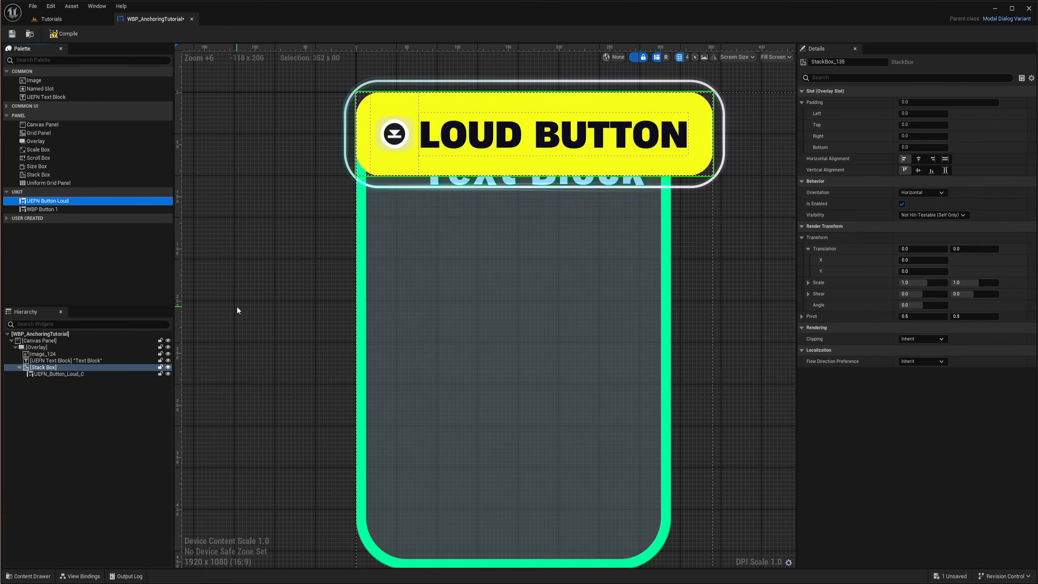
Try to adjust the button's render scale
scroll(549, 176, down, 3)
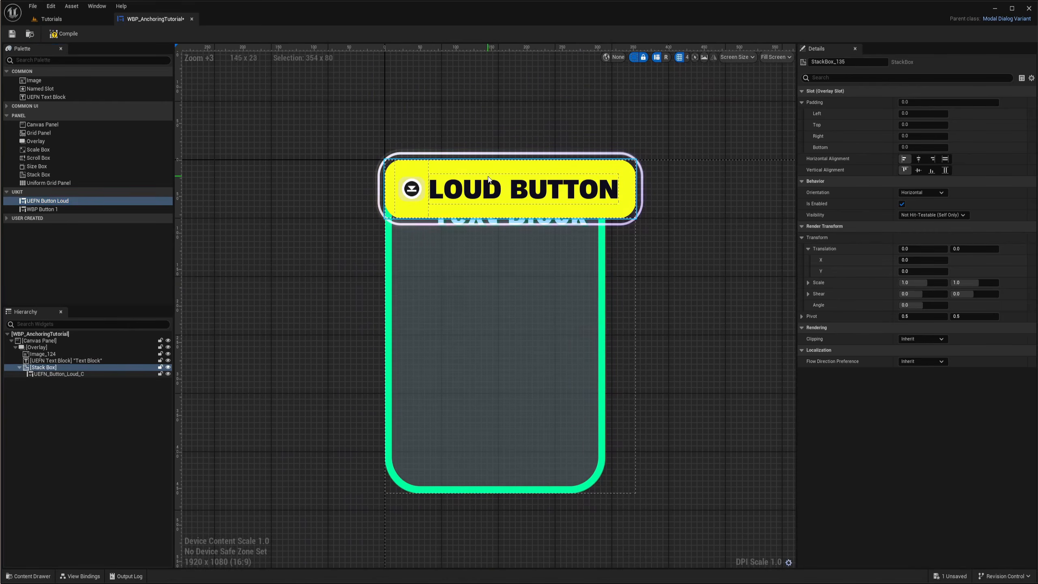
scroll(488, 179, up, 1)
click(89, 373)
right_drag(553, 272, 554, 302)
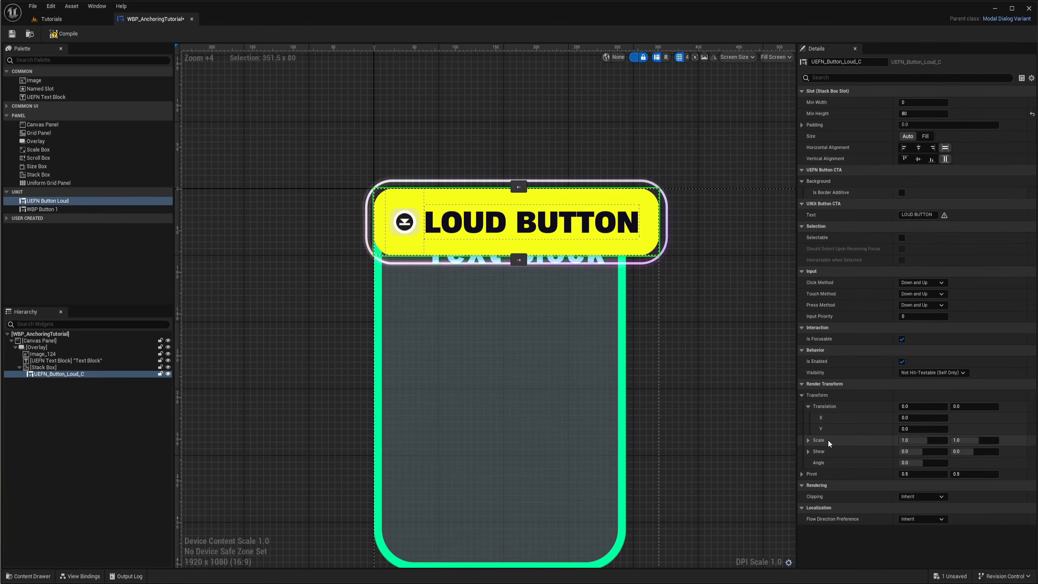
mouse_move(926, 442)
mouse_down()
mouse_move(892, 442)
mouse_move(922, 442)
mouse_up()
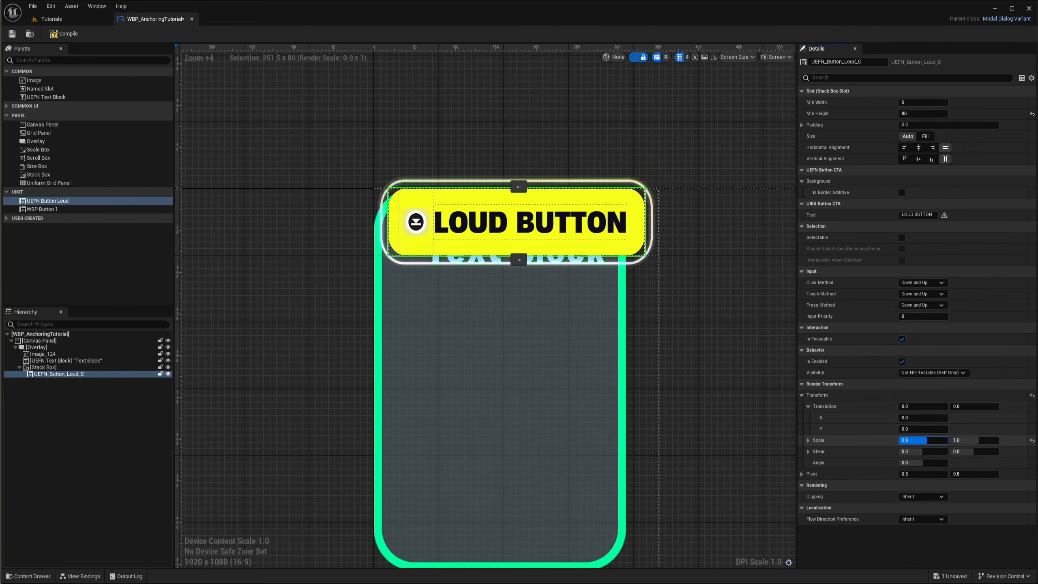
key(Return)
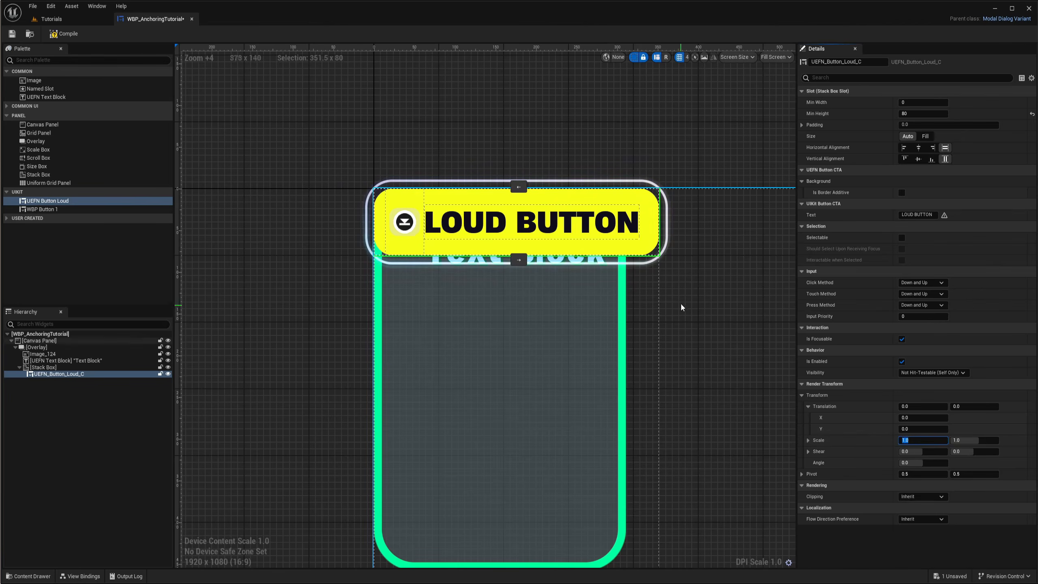
right_drag(699, 276, 693, 286)
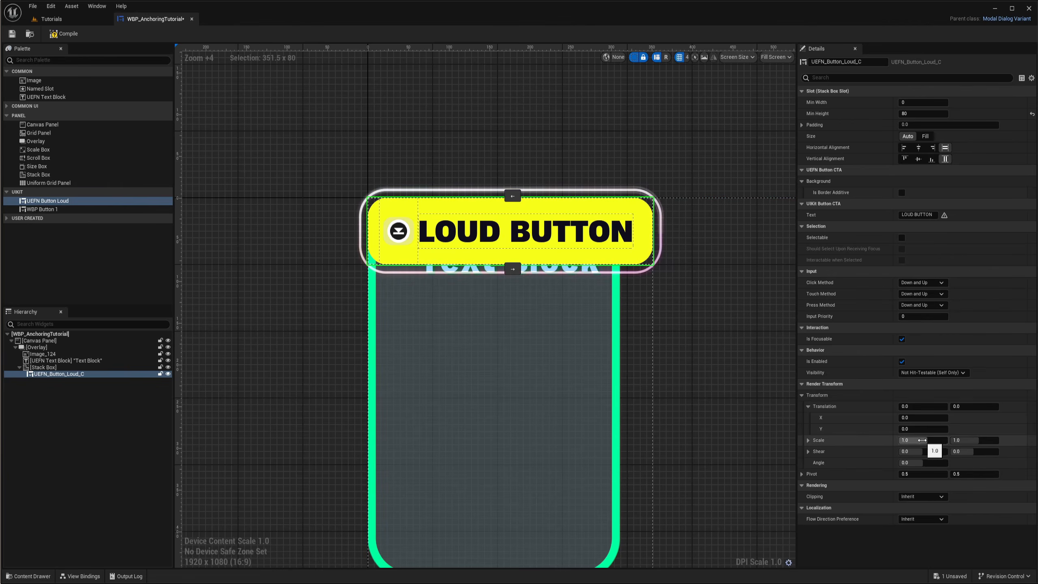
right_drag(691, 297, 664, 309)
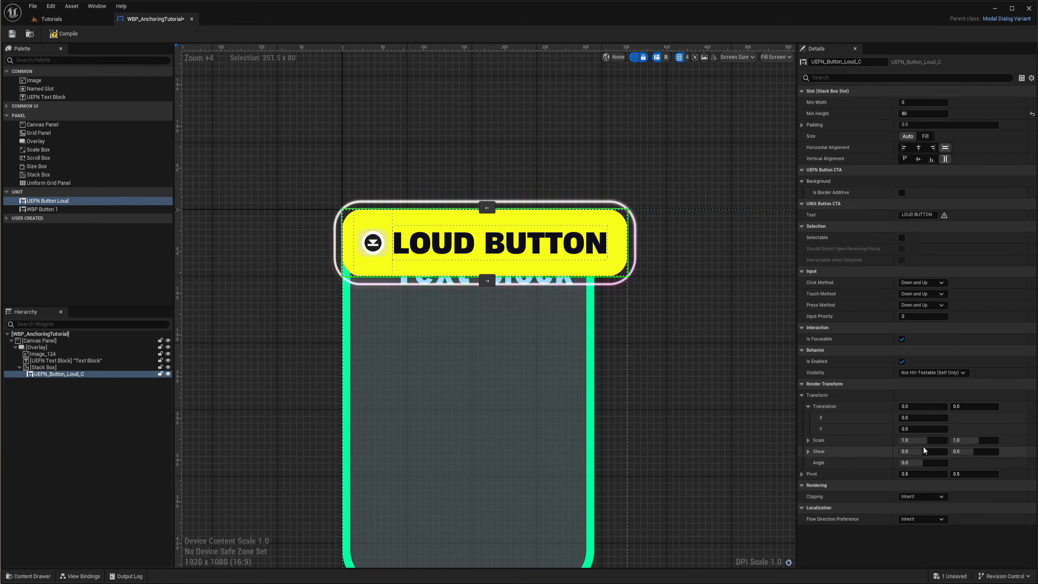
right_drag(648, 325, 678, 312)
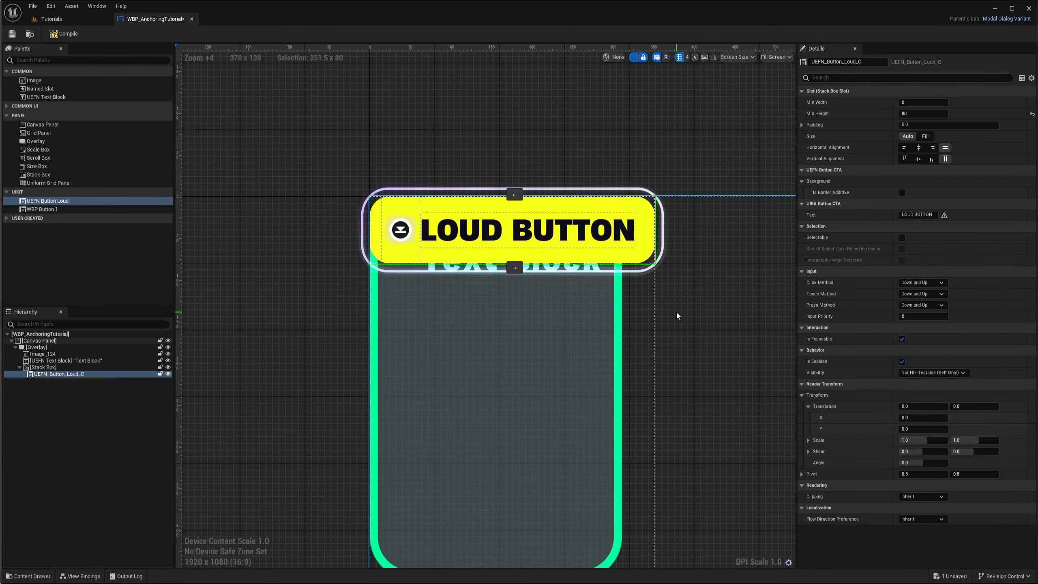
right_drag(284, 353, 328, 340)
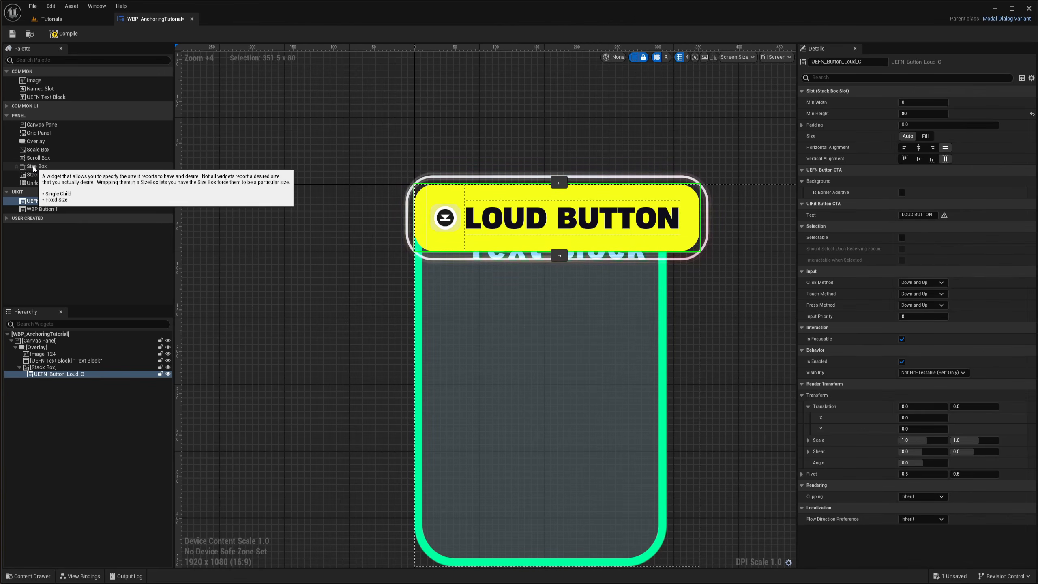
Wrap the UEFN Button Loud in a new Size Box inside the Stack Box
drag(33, 168, 45, 370)
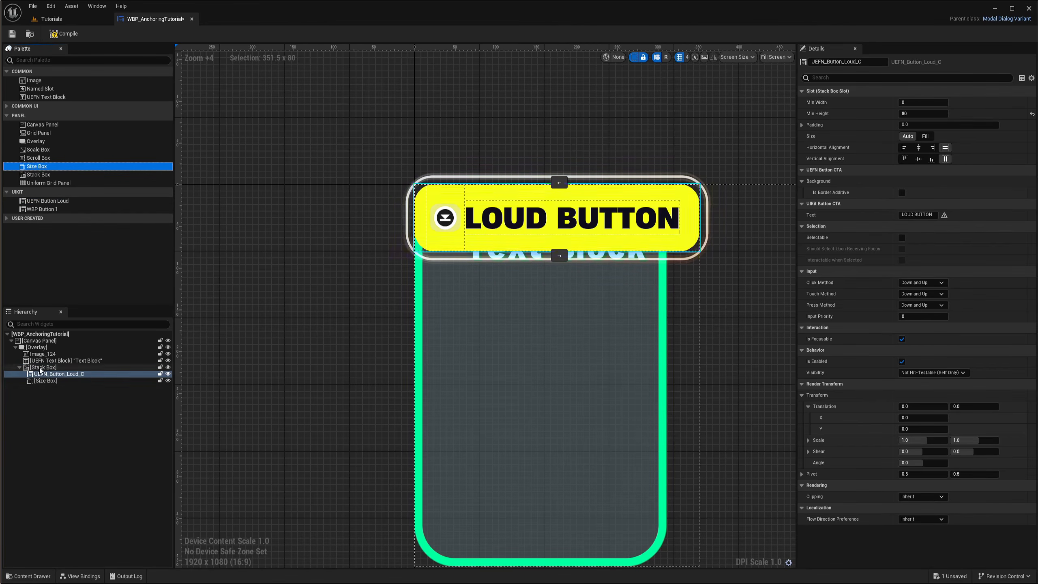
click(46, 374)
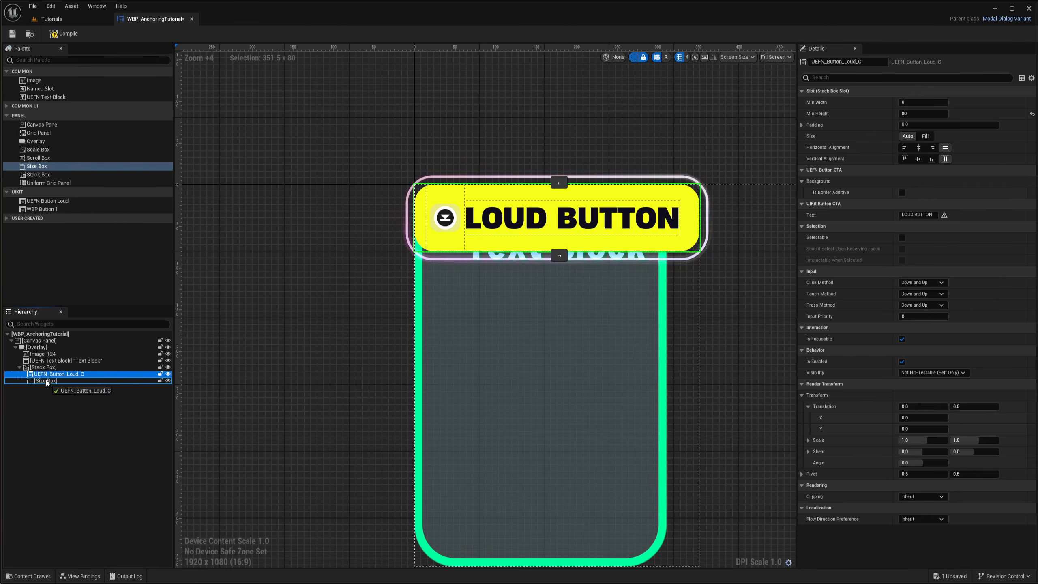
drag(46, 383, 46, 383)
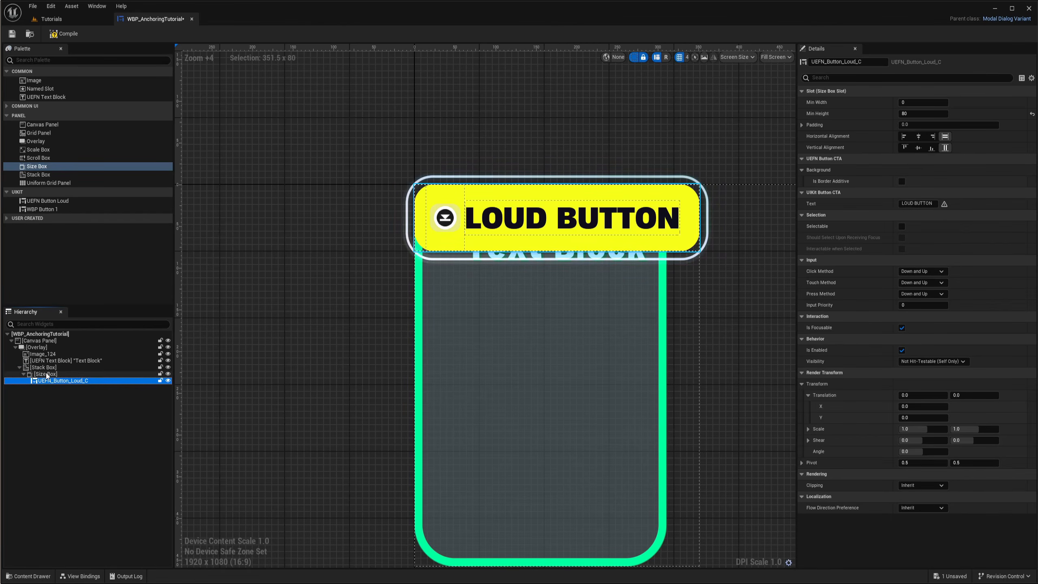
Enable the Size Box's width and height overrides, setting width to 180 and height to 40
click(46, 375)
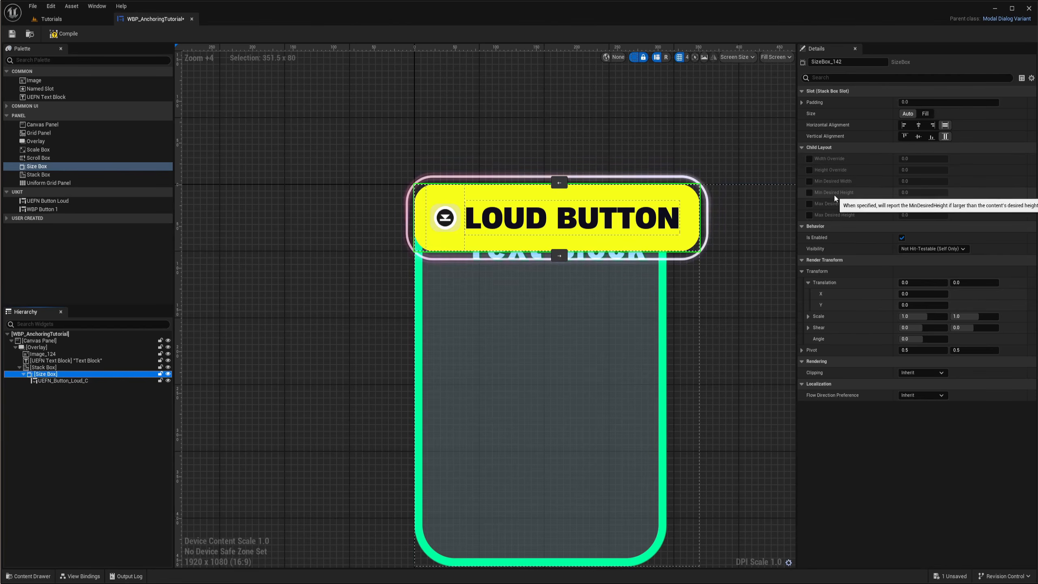
click(810, 170)
click(810, 159)
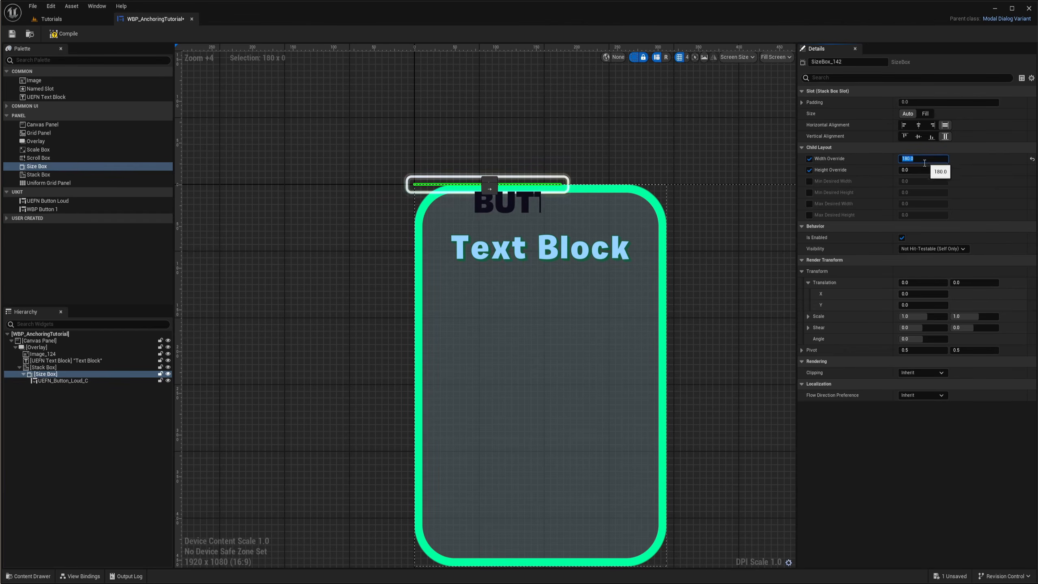
text(0)
key(Return)
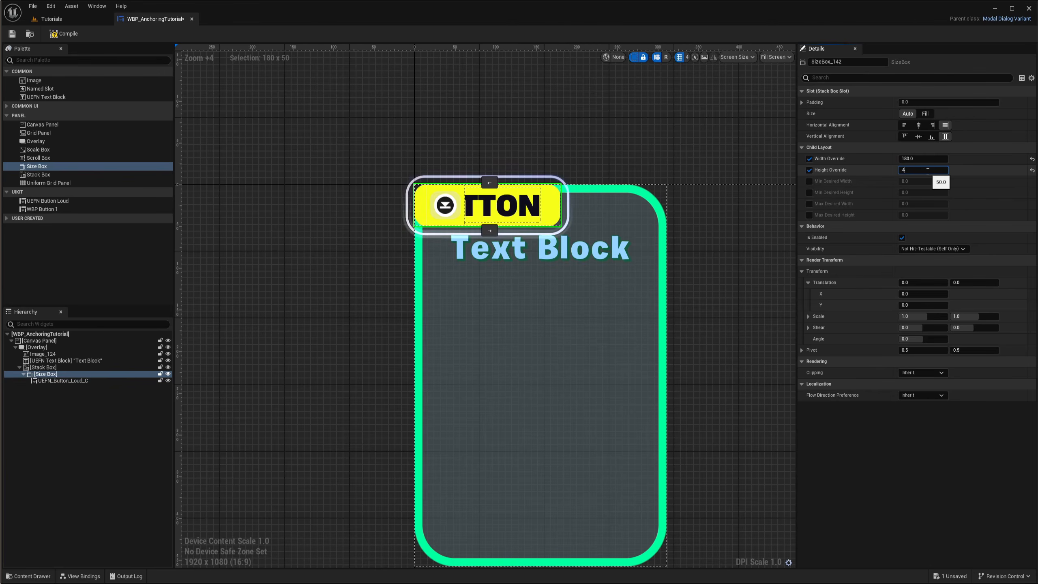
text(40)
key(Return)
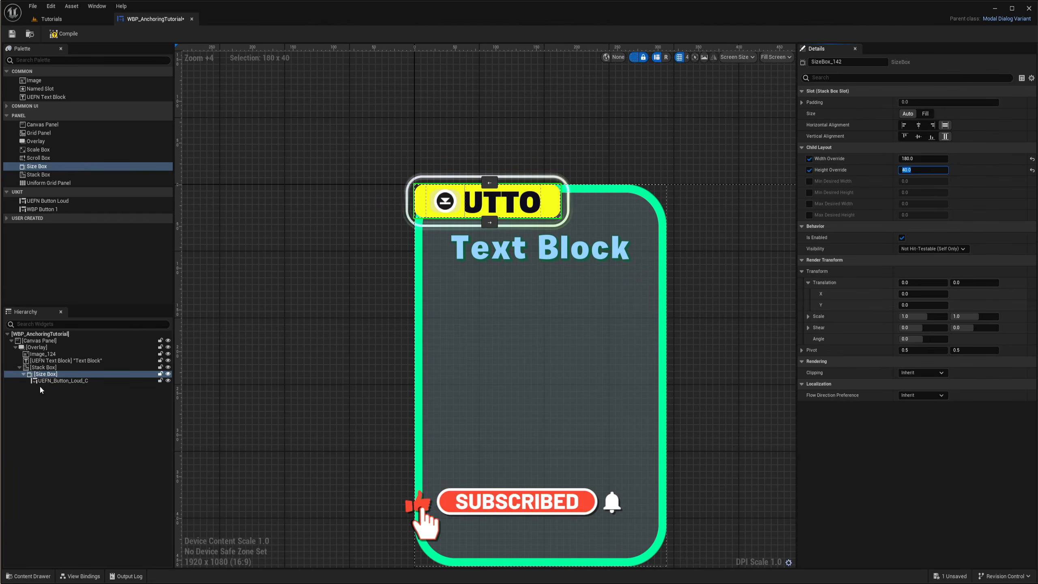
Set the Stack Box to fill horizontally and vertically within the overlay
click(41, 368)
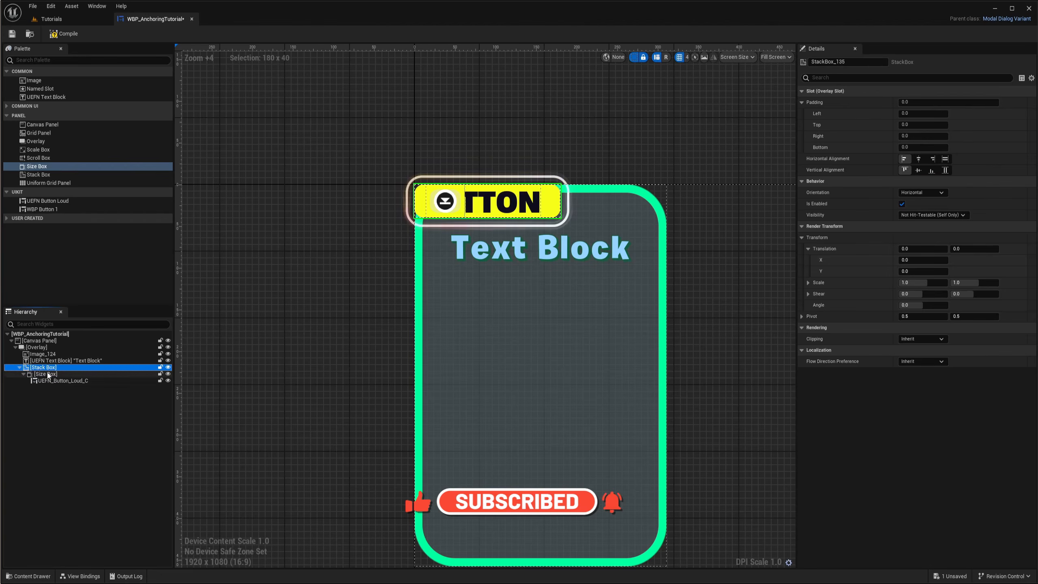
click(45, 374)
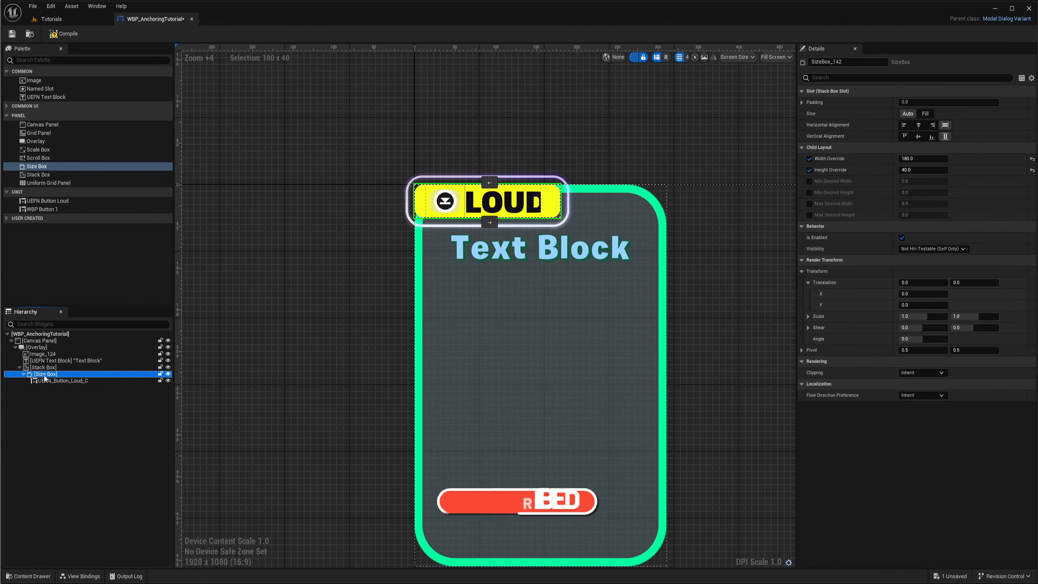
click(39, 368)
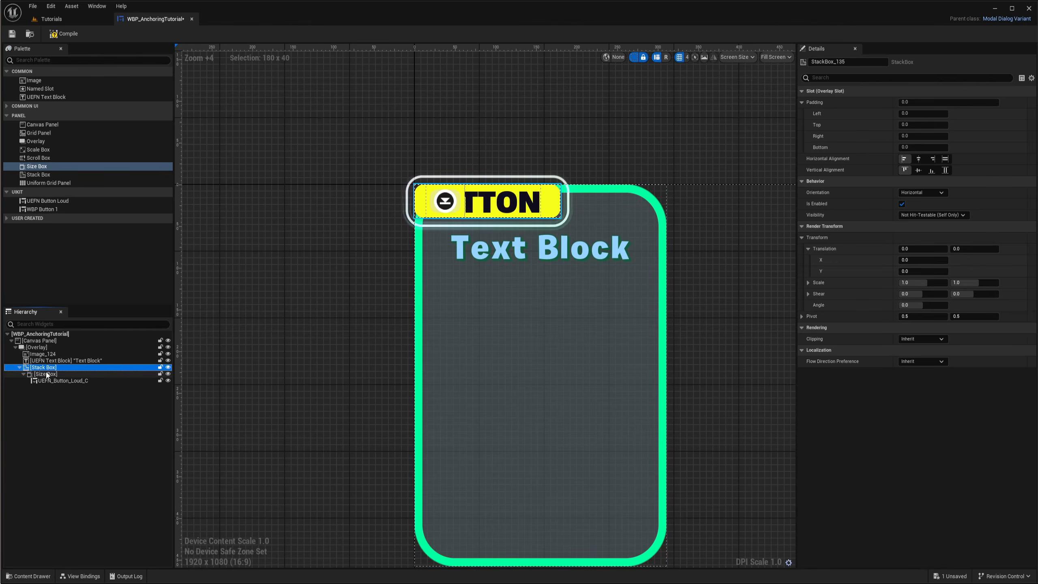
click(945, 158)
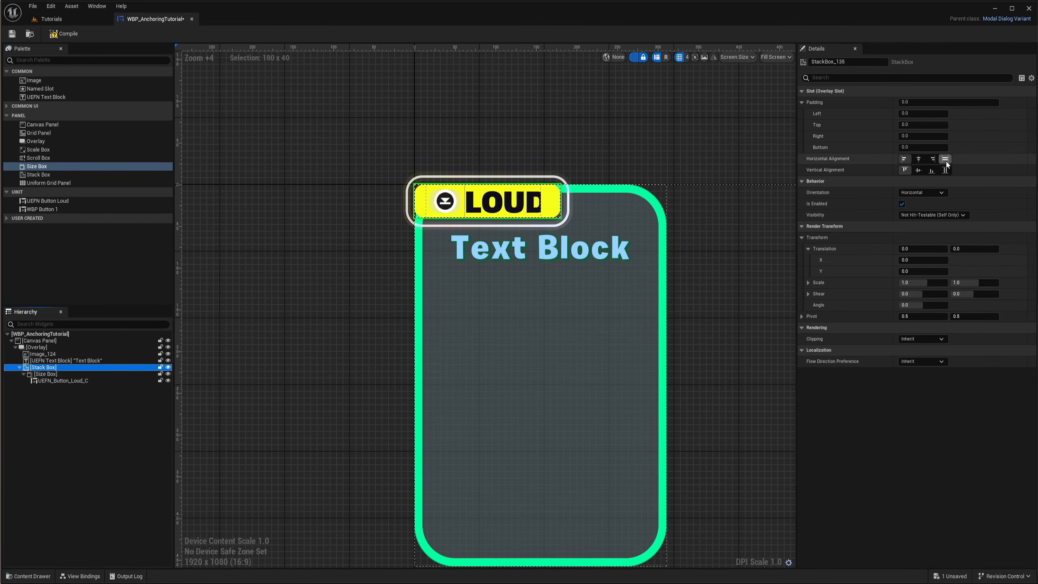
click(945, 170)
scroll(706, 276, down, 3)
scroll(540, 260, up, 3)
right_drag(614, 269, 573, 258)
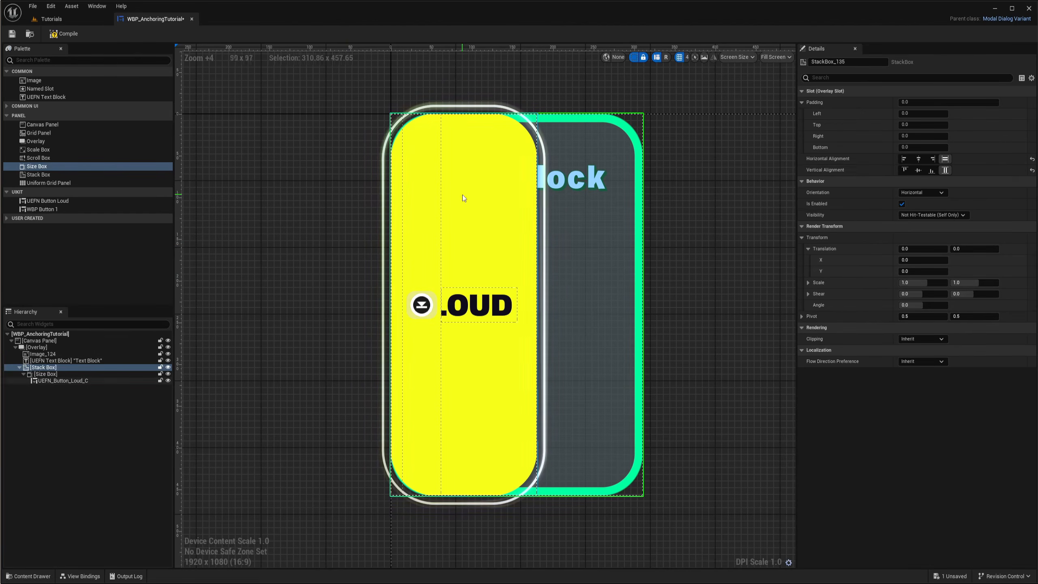
right_drag(599, 264, 602, 277)
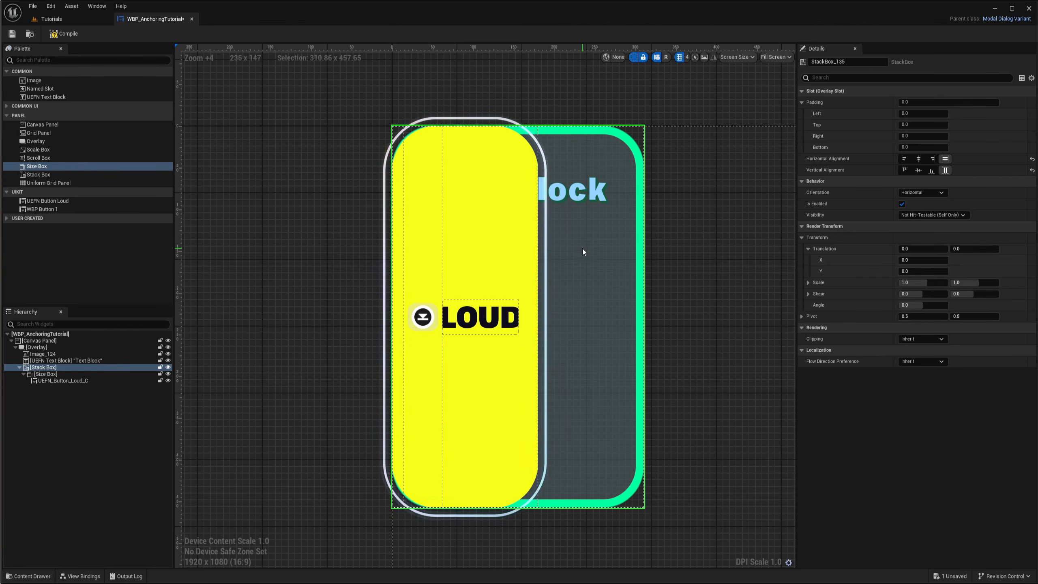
Center the Stack Box horizontally and vertically within the card overlay
click(919, 160)
click(919, 171)
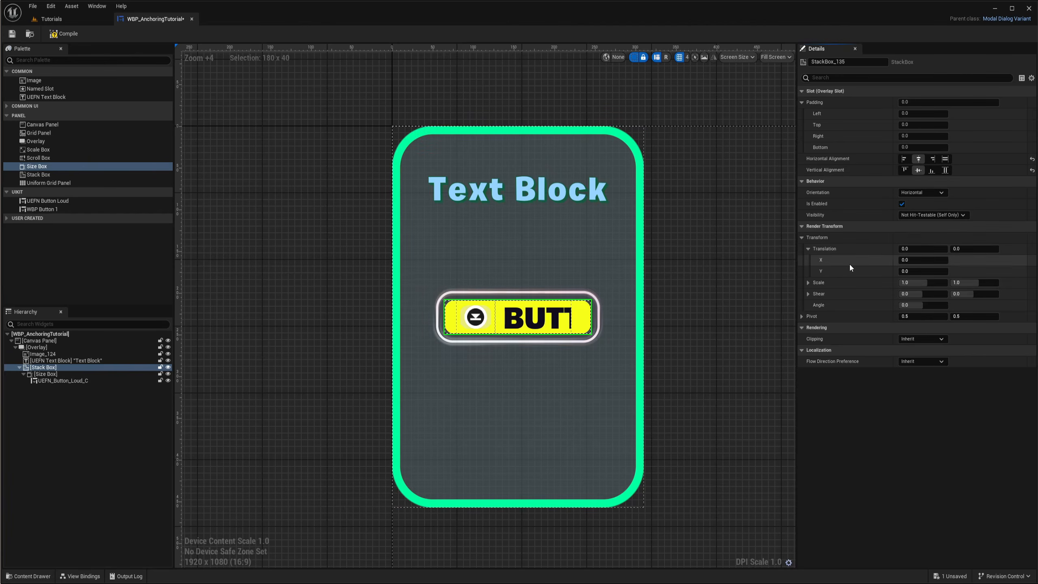
Set the Stack Box's bottom padding within the overlay to 50
scroll(495, 323, up, 3)
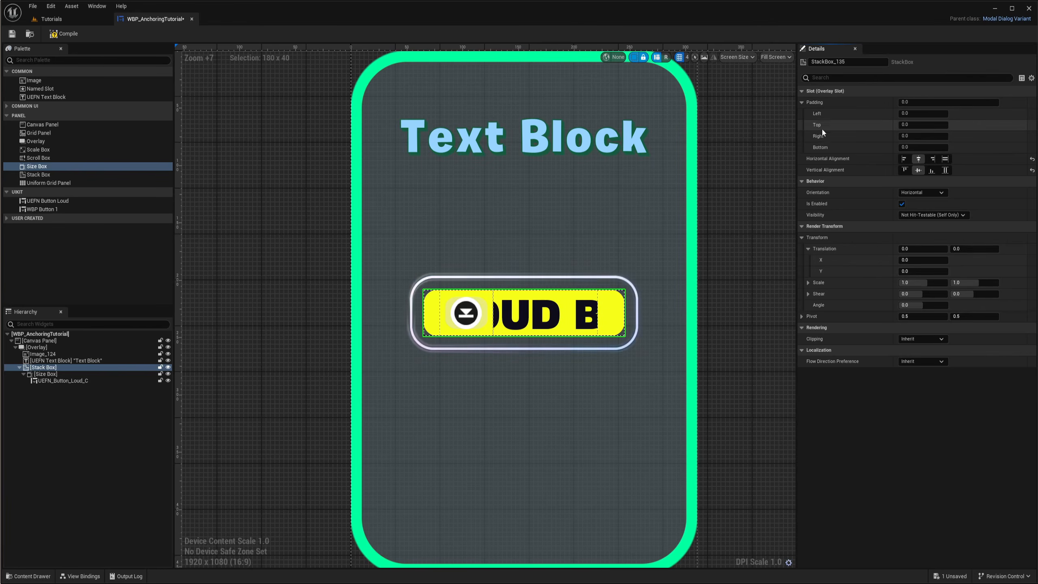
click(921, 147)
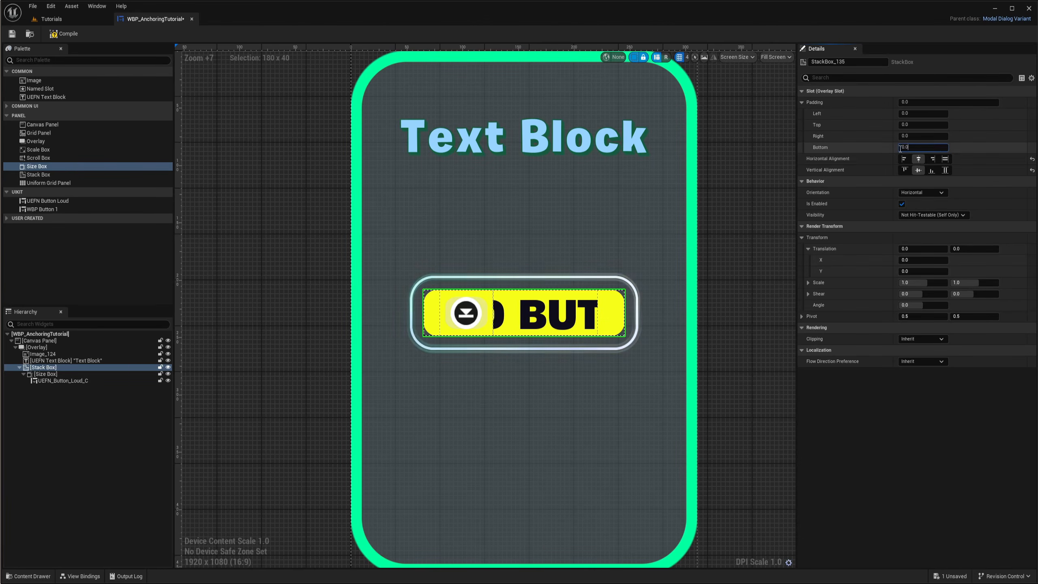
text(100)
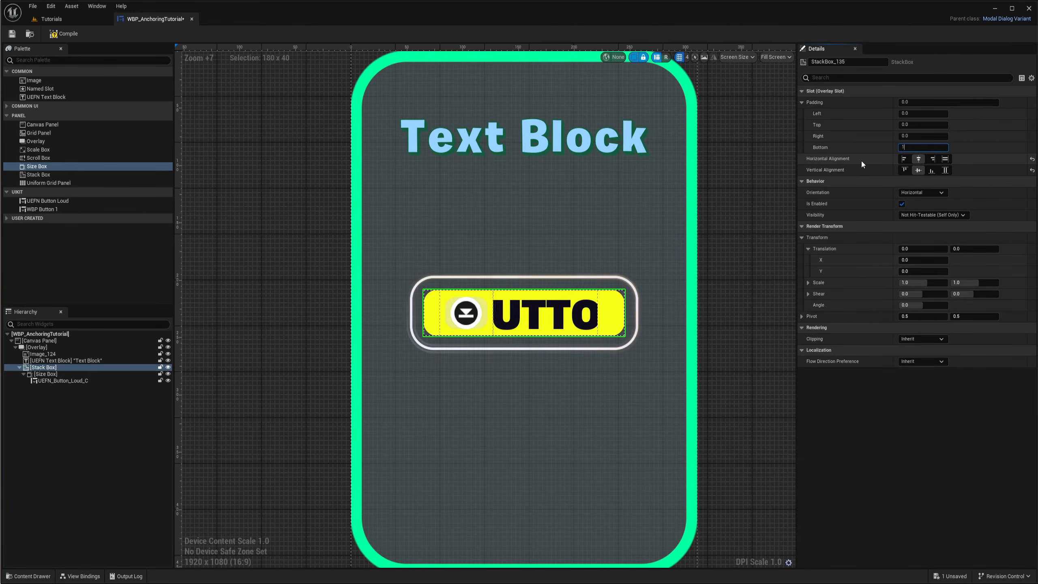
key(Return)
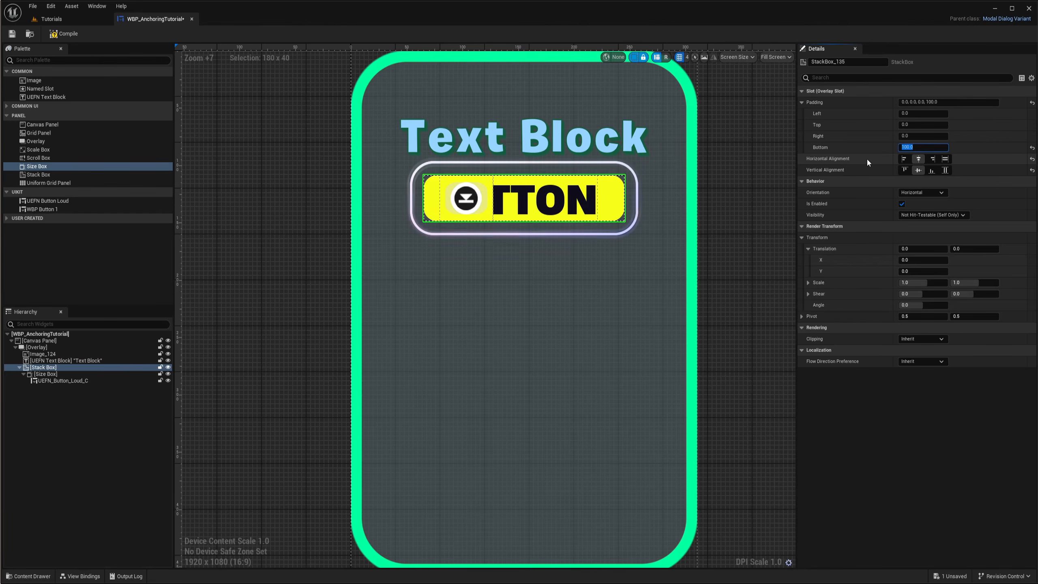
text(20)
key(Return)
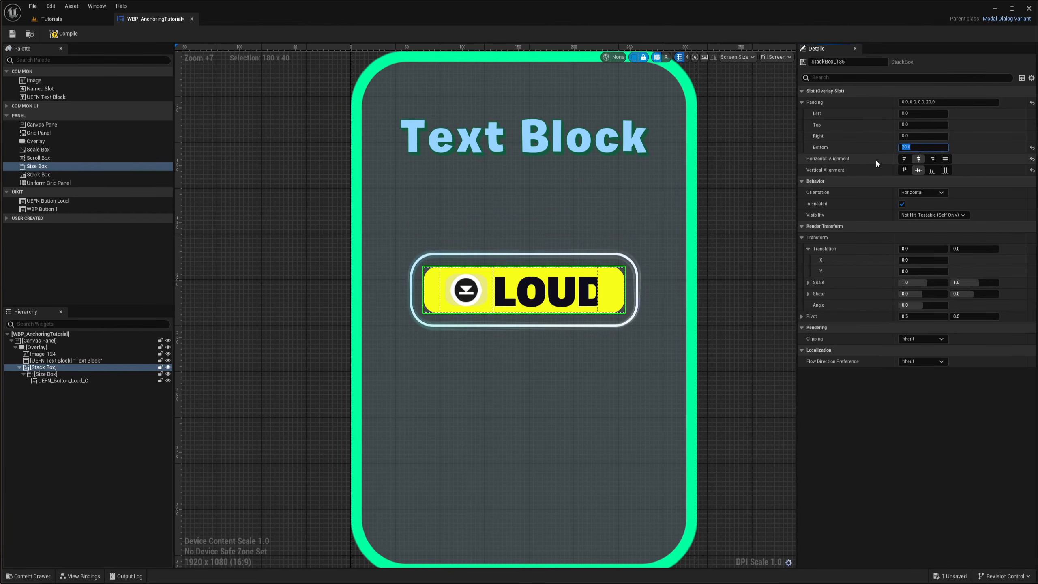
text(30)
key(Return)
text(4)
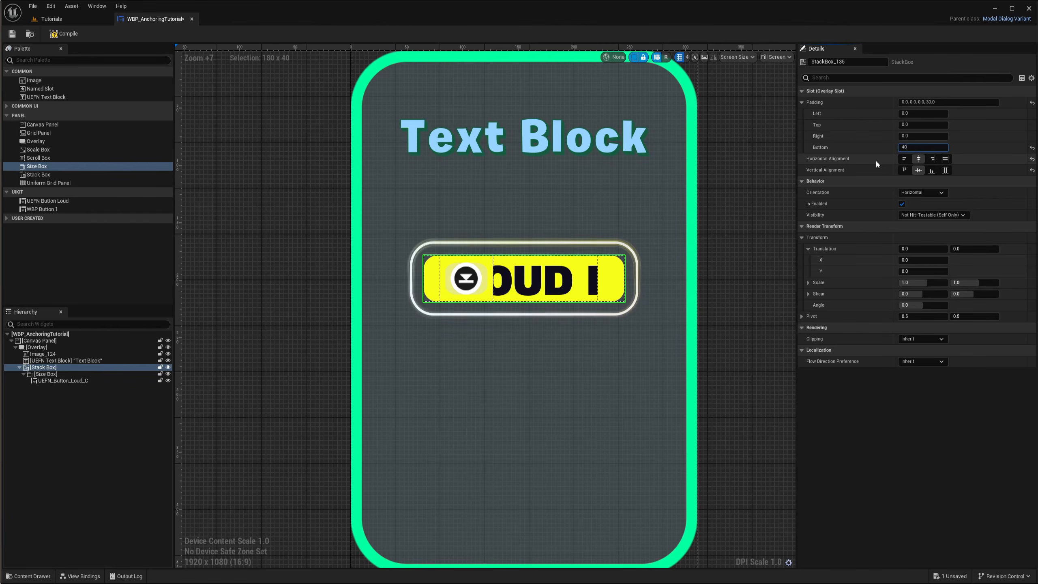
text(0)
key(Return)
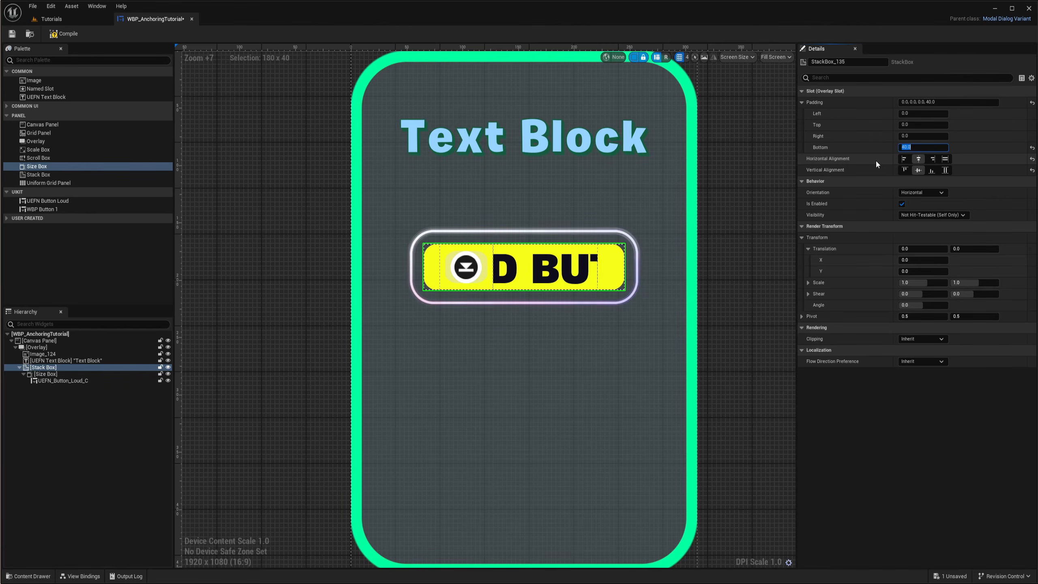
text(50)
key(Return)
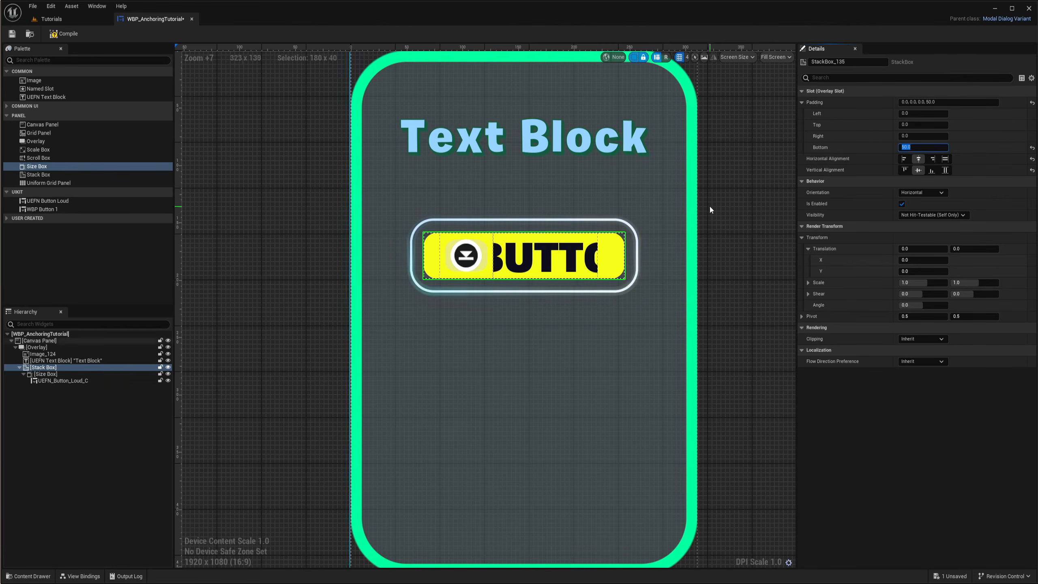
Duplicate the button's Size Box three times inside the Stack Box
click(45, 374)
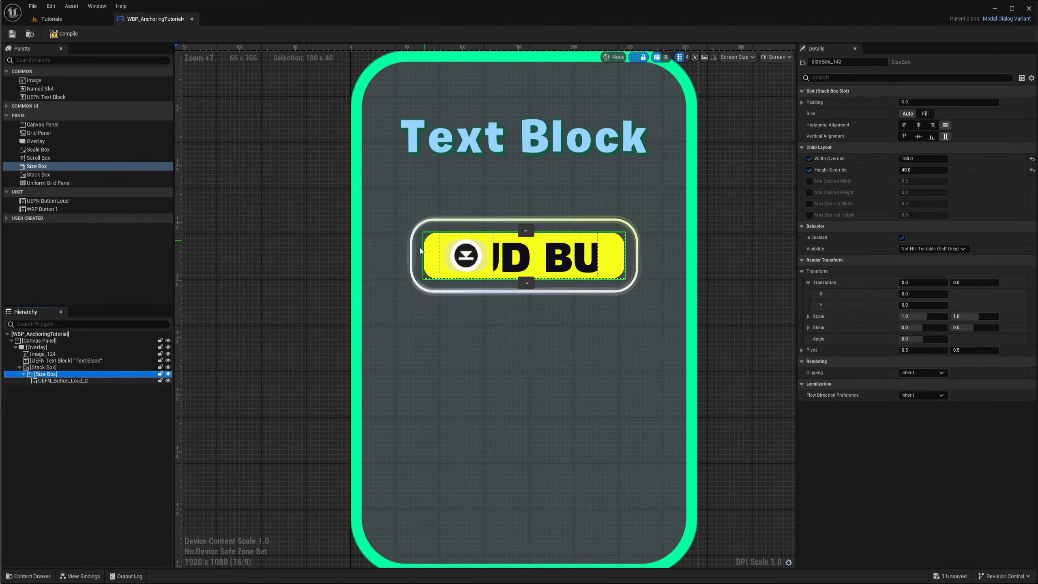
click(32, 368)
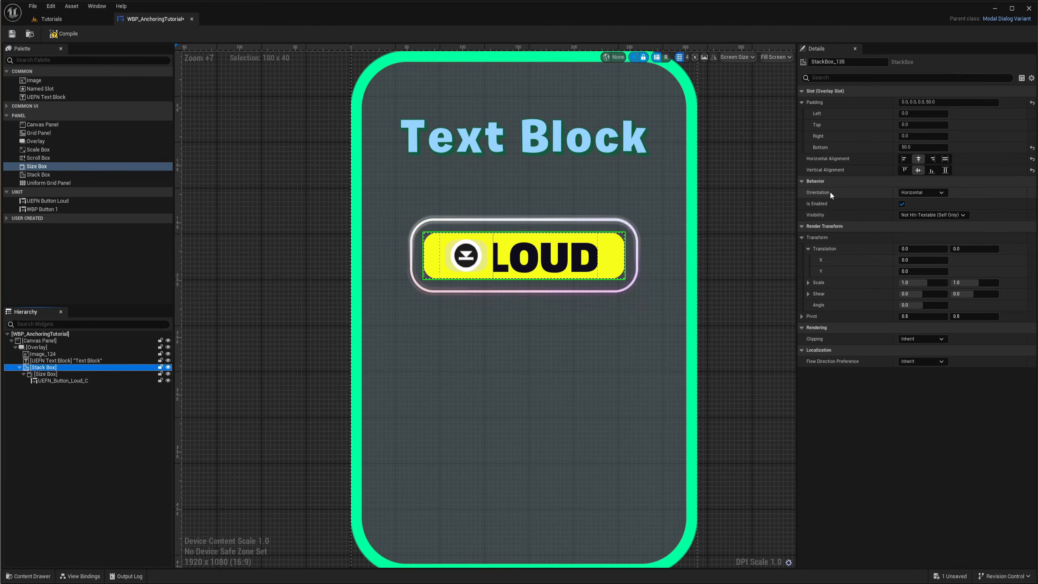
scroll(596, 325, down, 3)
right_drag(637, 336, 576, 307)
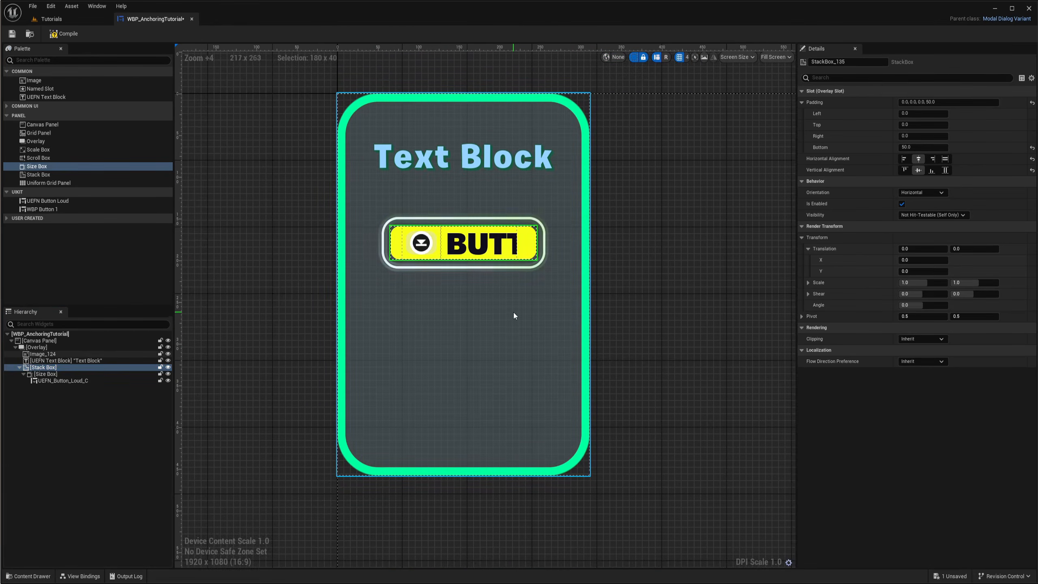
right_drag(515, 316, 490, 363)
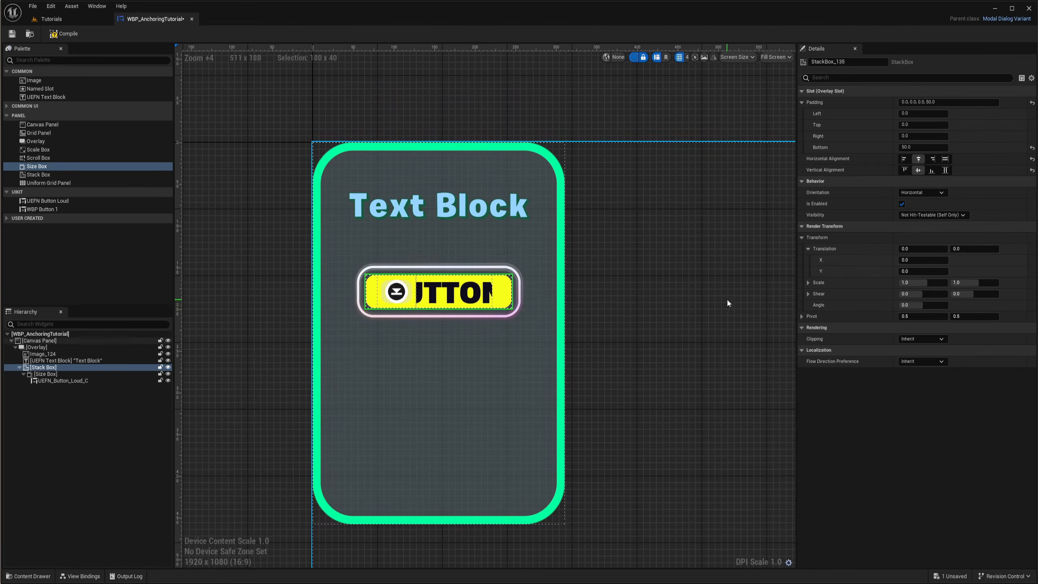
right_drag(474, 298, 380, 298)
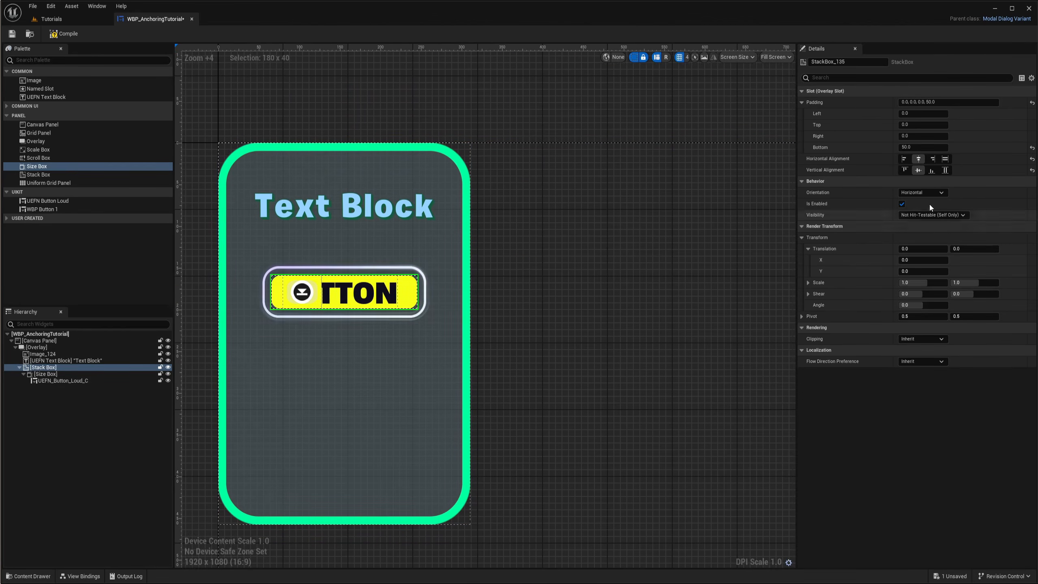
click(97, 375)
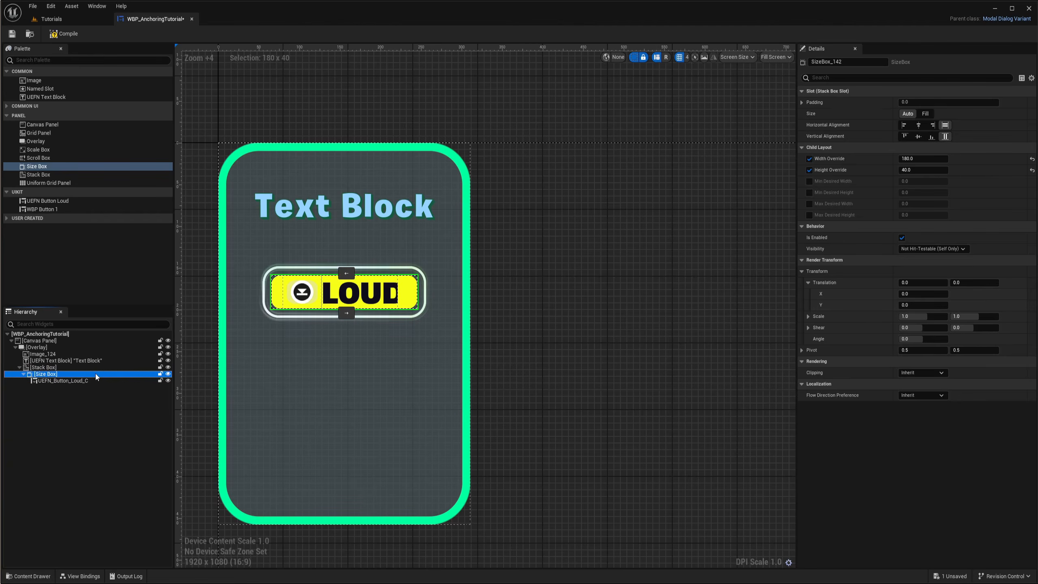
key(ctrl+d)
key(ctrl+d)
key(ctrl+d)
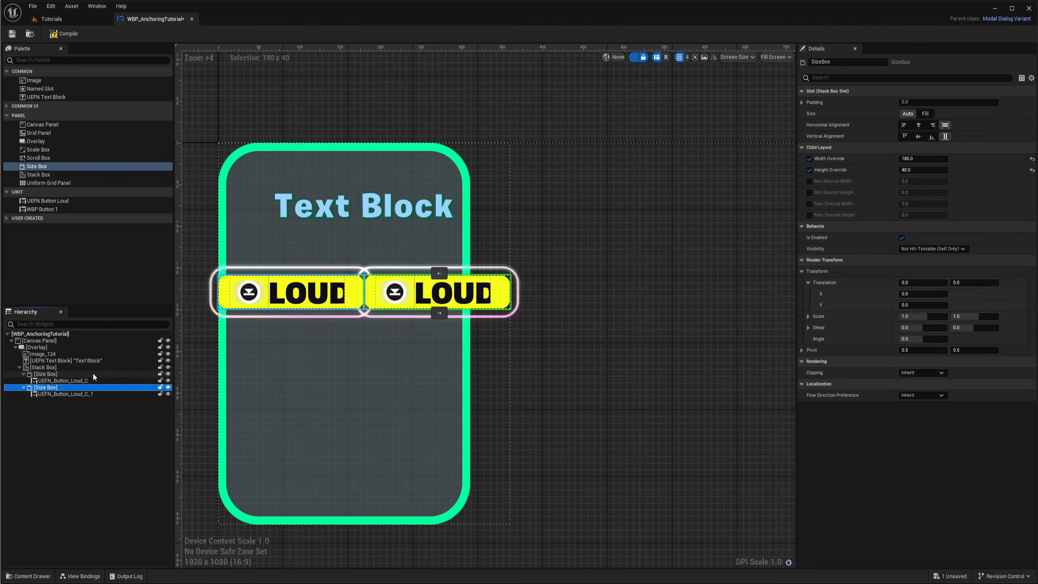
Change the Stack Box's orientation to Vertical so the buttons stack in a column
right_drag(387, 432, 332, 422)
scroll(332, 422, down, 2)
right_drag(414, 384, 496, 363)
click(40, 368)
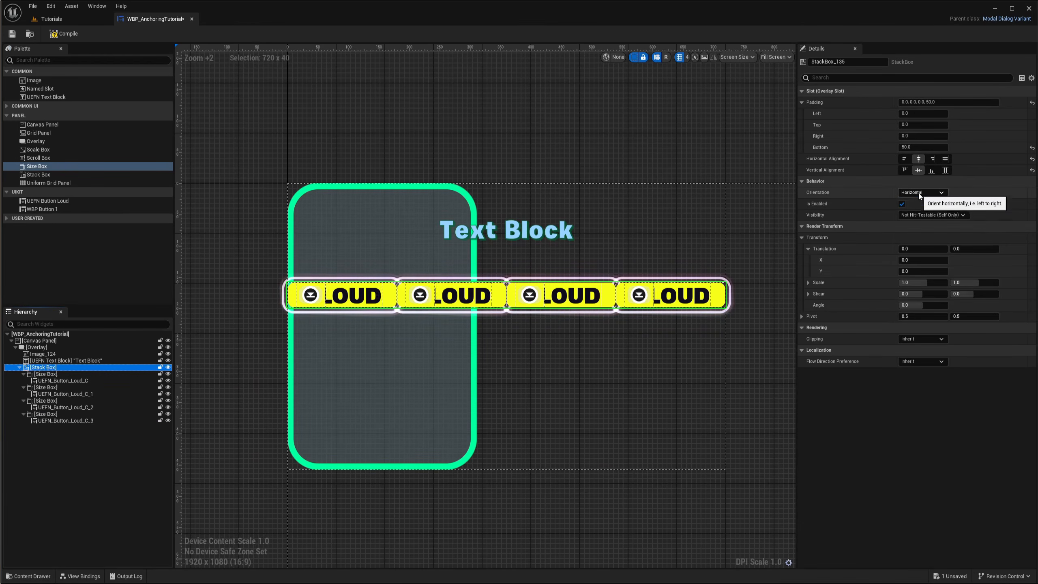
click(923, 193)
click(916, 209)
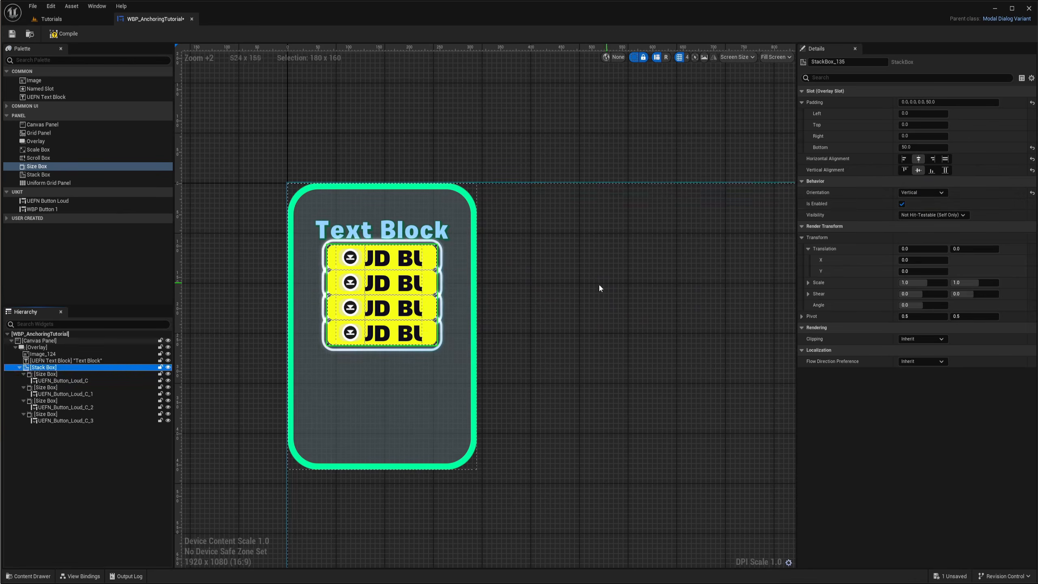
Select all four Size Boxes and set their bottom padding to 30
scroll(505, 278, up, 4)
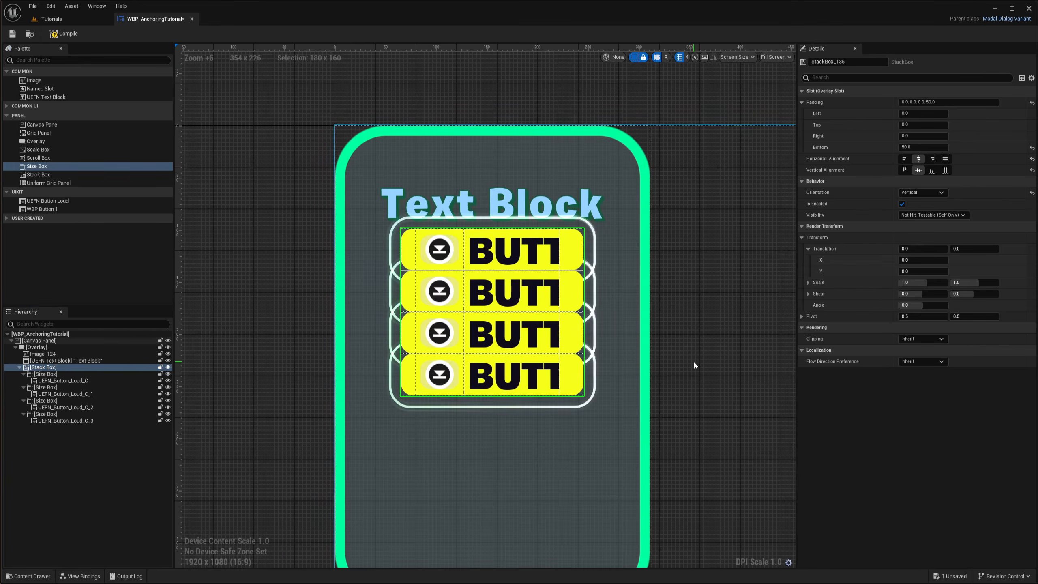
right_drag(695, 364, 691, 315)
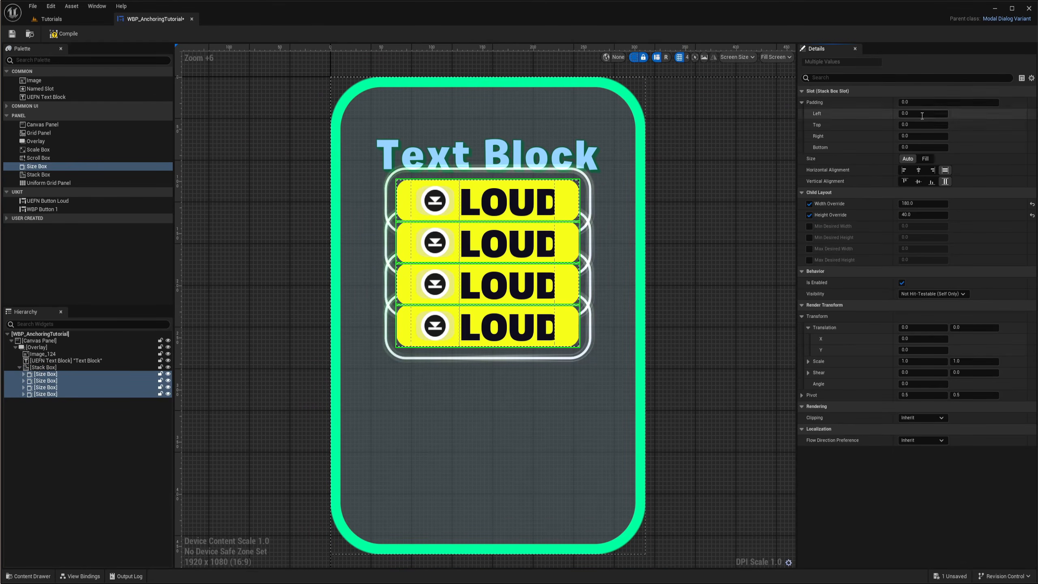
scroll(614, 221, up, 5)
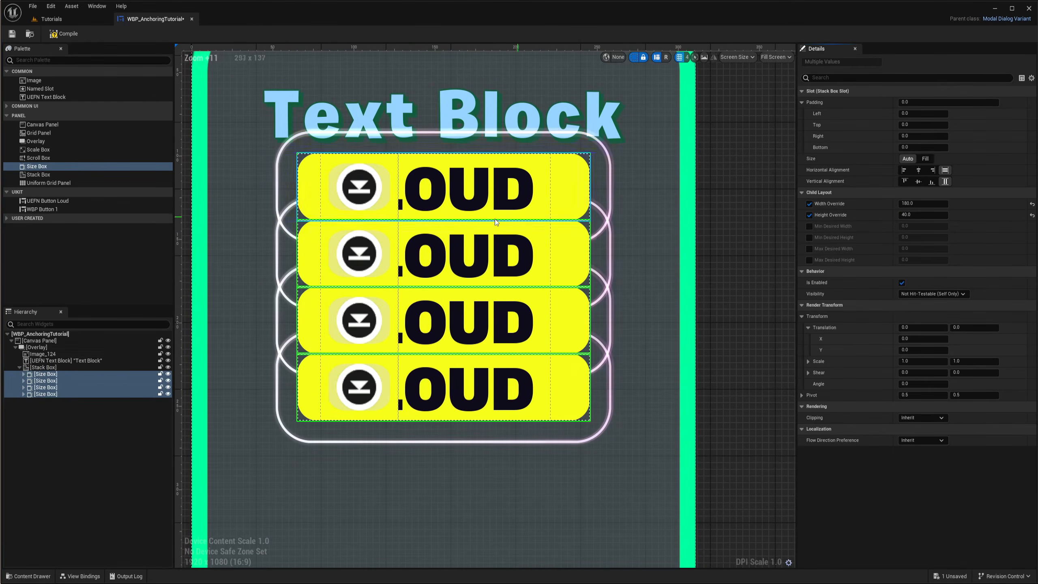
scroll(511, 240, down, 5)
right_drag(548, 283, 556, 263)
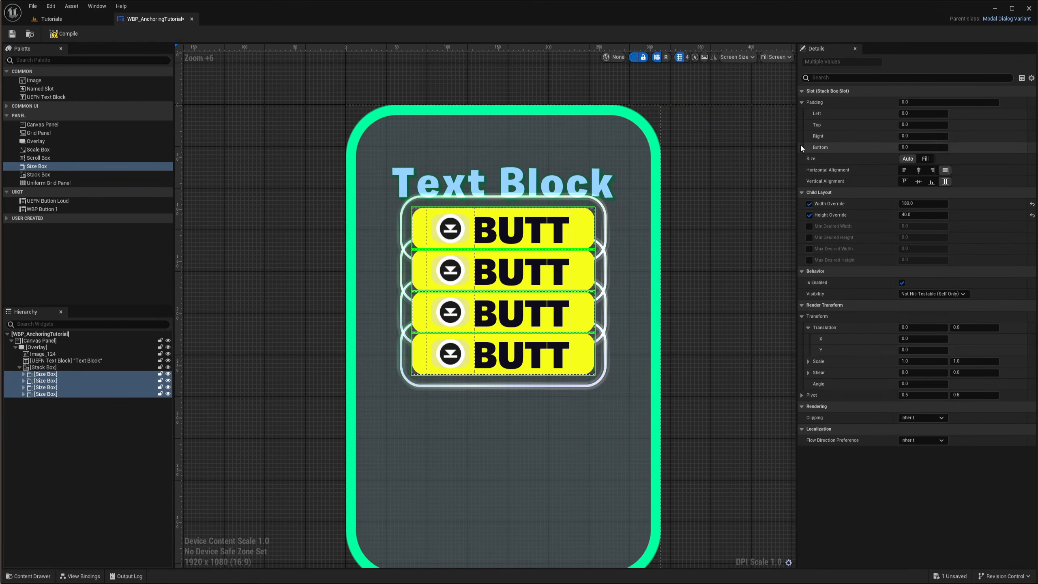
click(912, 147)
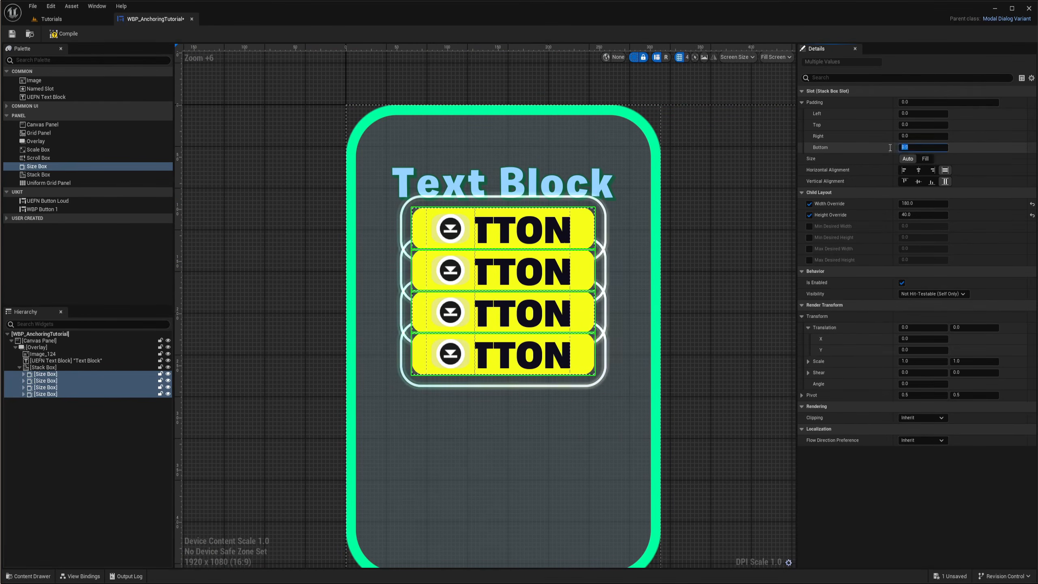
text(20)
key(Return)
click(919, 148)
text(30)
key(Return)
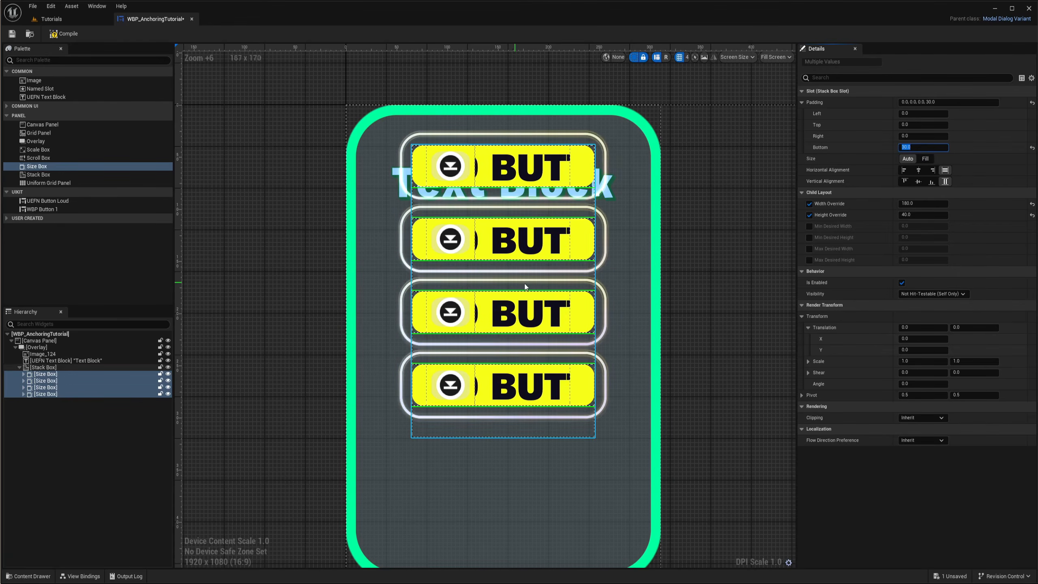
Align the Stack Box vertically to the bottom of the card overlay
click(482, 267)
scroll(681, 184, down, 2)
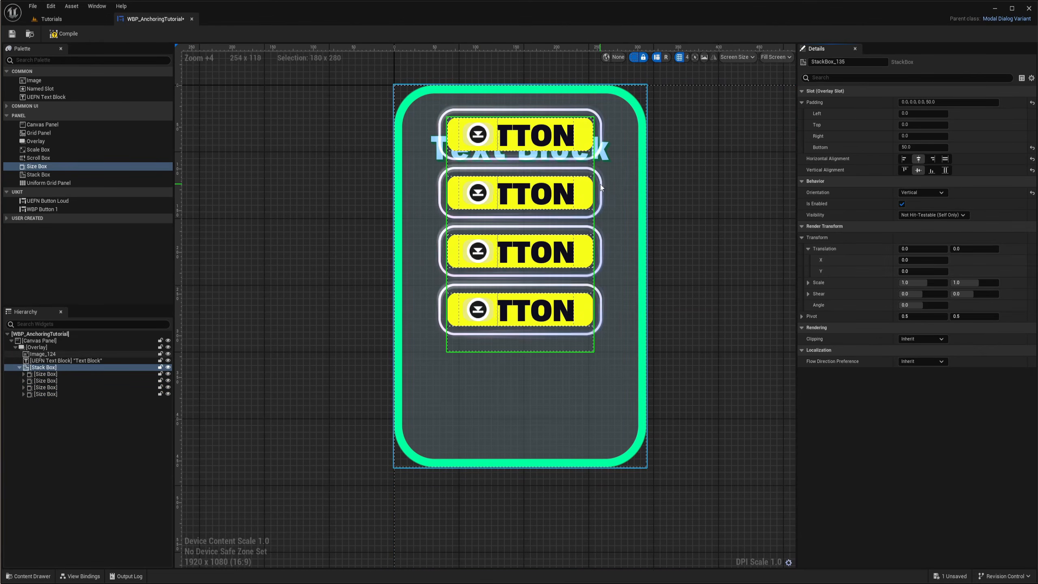
click(932, 171)
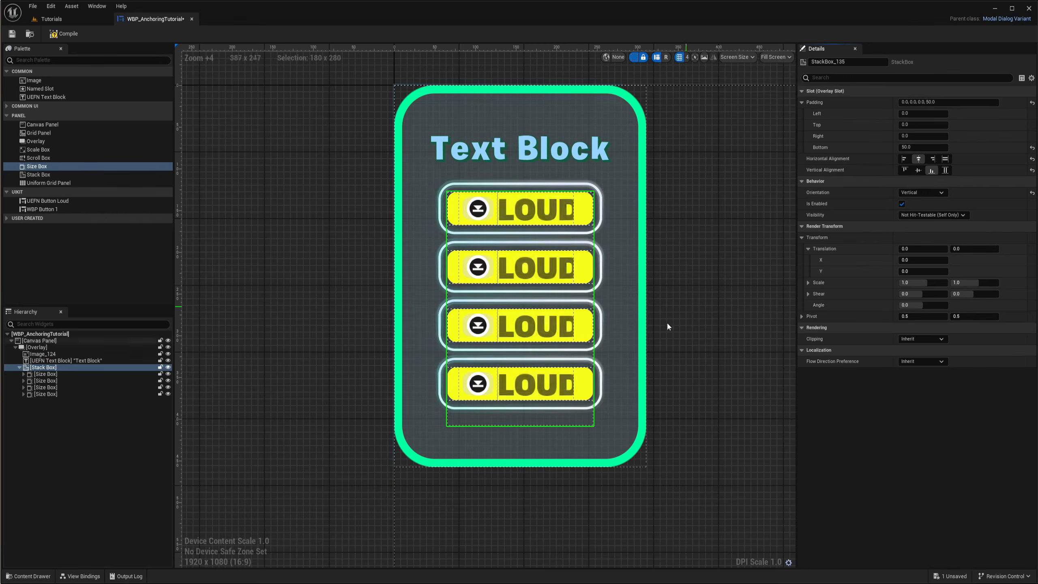
Collapse the Overlay's children in the hierarchy and select the Overlay
click(678, 306)
scroll(620, 310, down, 4)
right_drag(631, 308, 564, 303)
scroll(516, 299, up, 5)
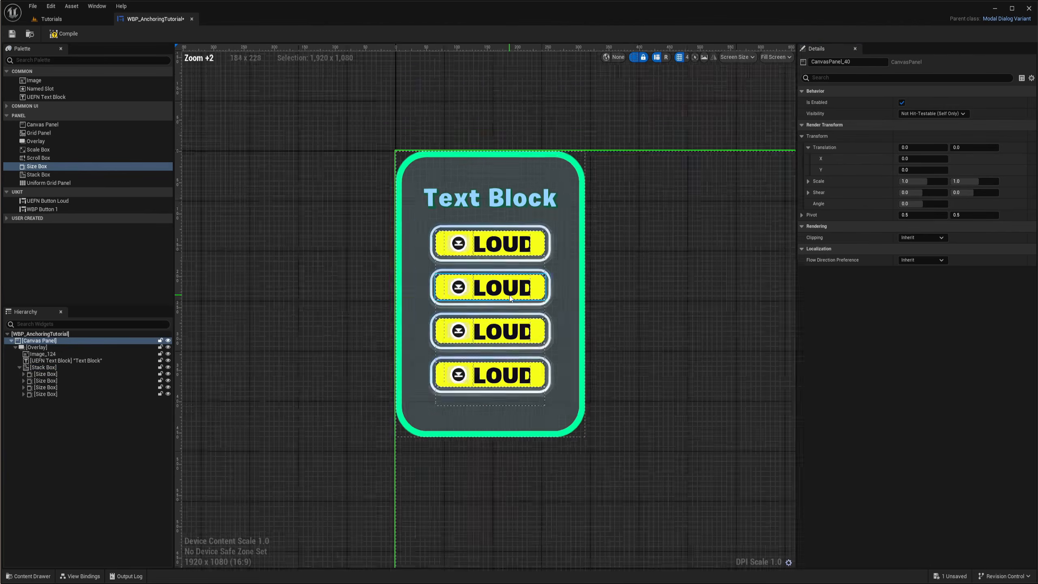
click(14, 347)
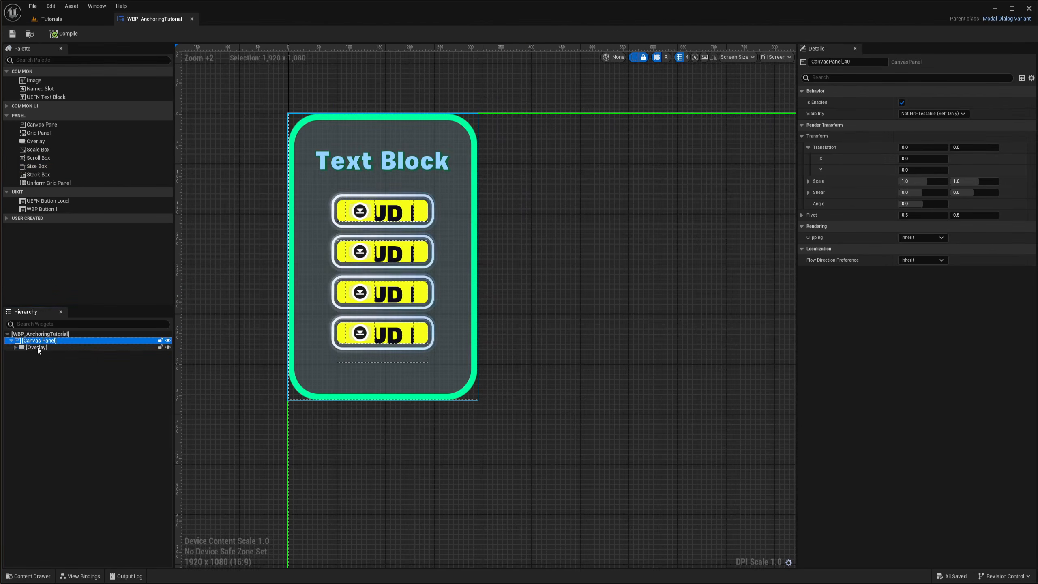
click(38, 348)
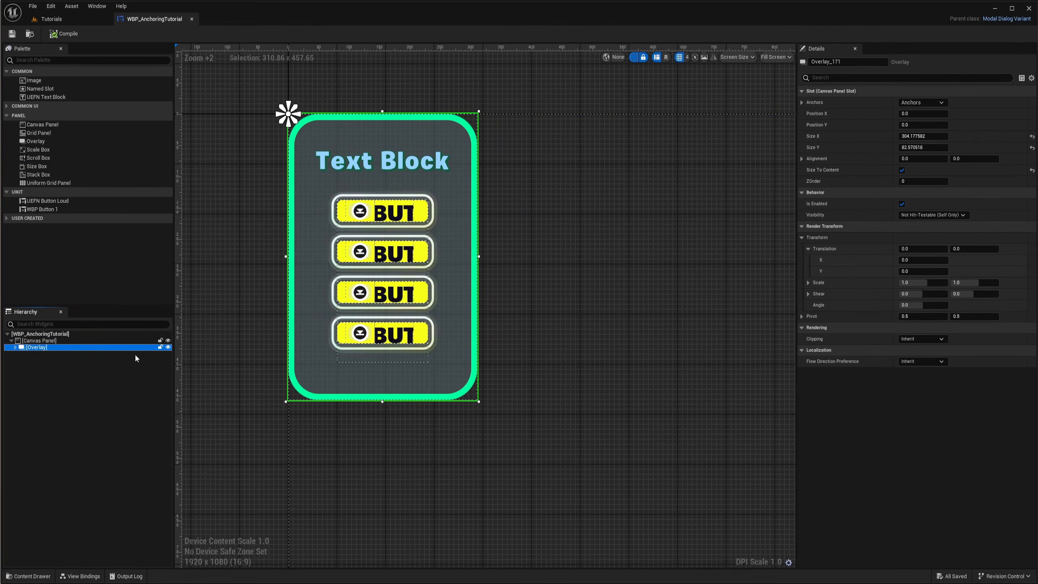
Hide the Overlay in the editor and show it again
click(168, 347)
click(168, 347)
click(168, 348)
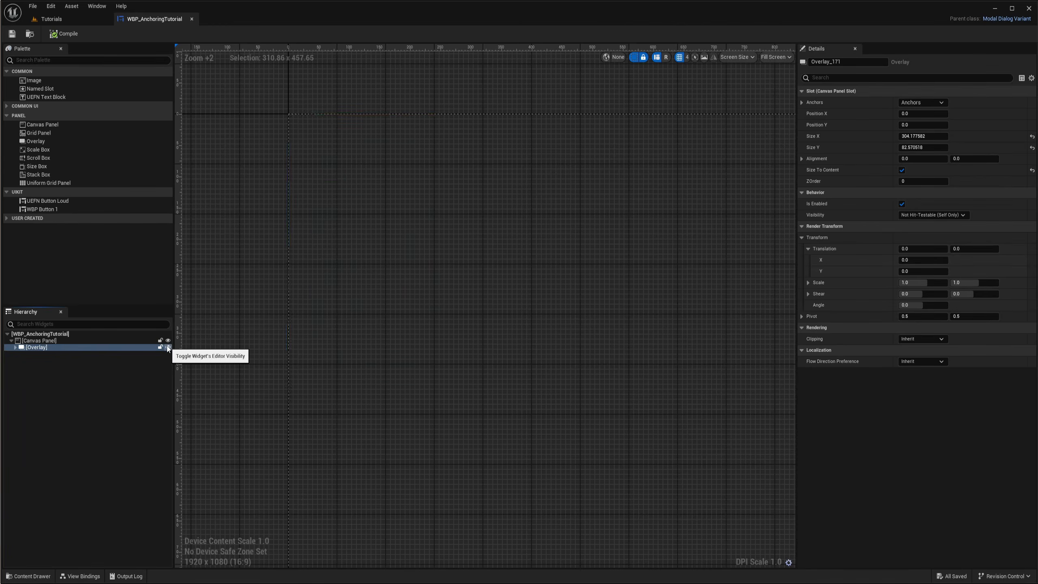
click(168, 347)
click(46, 359)
click(46, 347)
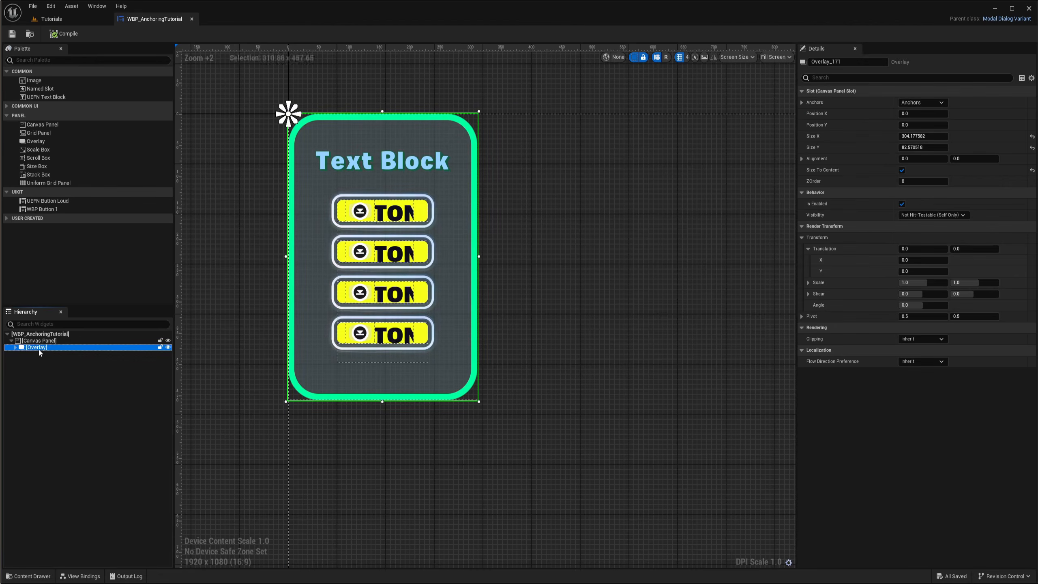
Anchor the Overlay to the middle-left of the screen and set its Position Y to 0
scroll(588, 265, down, 4)
right_drag(588, 264, 464, 271)
scroll(309, 293, up, 3)
right_drag(357, 344, 344, 297)
scroll(367, 361, down, 1)
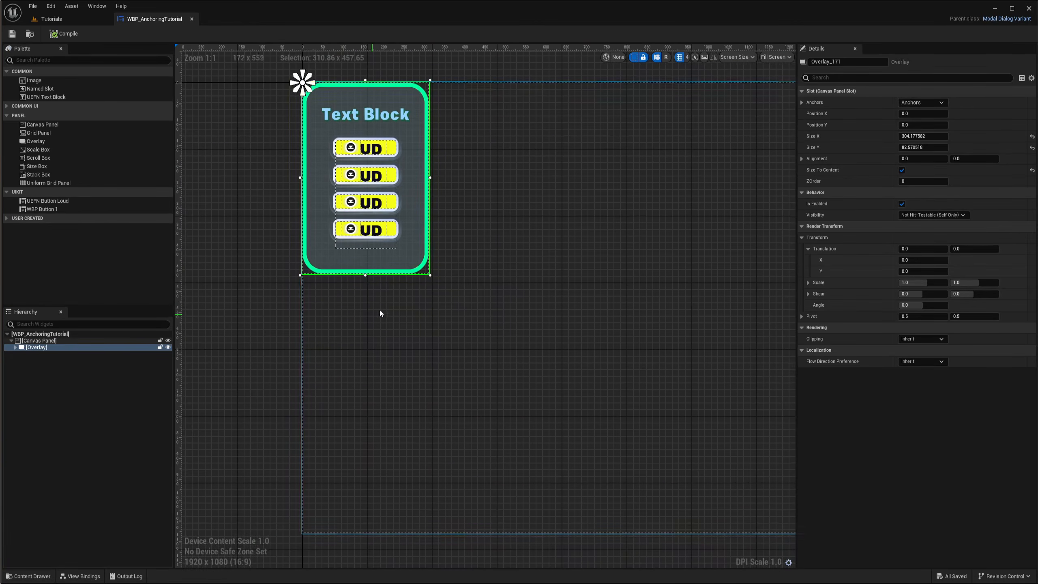
right_drag(439, 310, 393, 315)
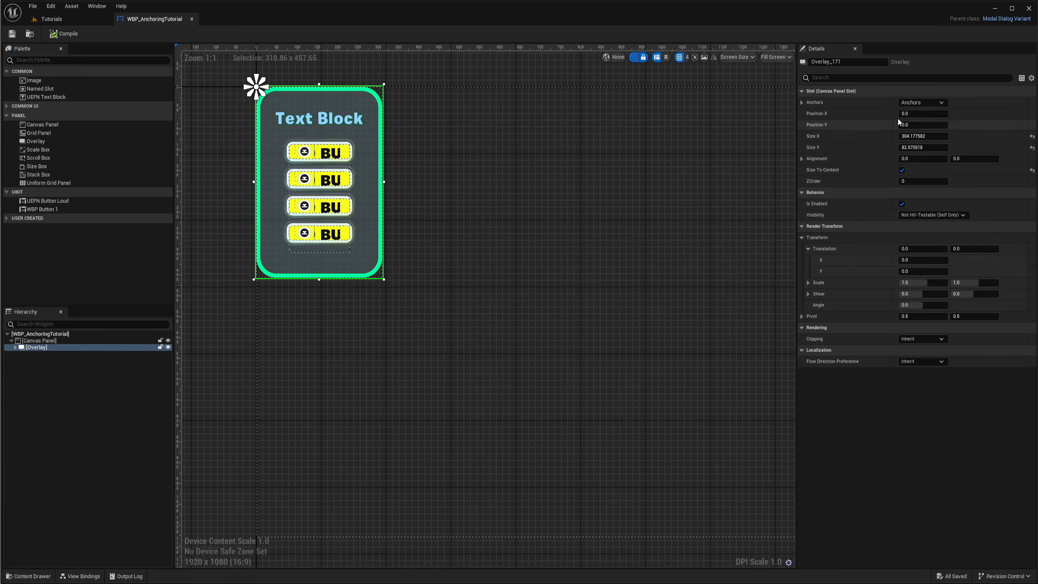
click(922, 102)
ctrl+click(914, 151)
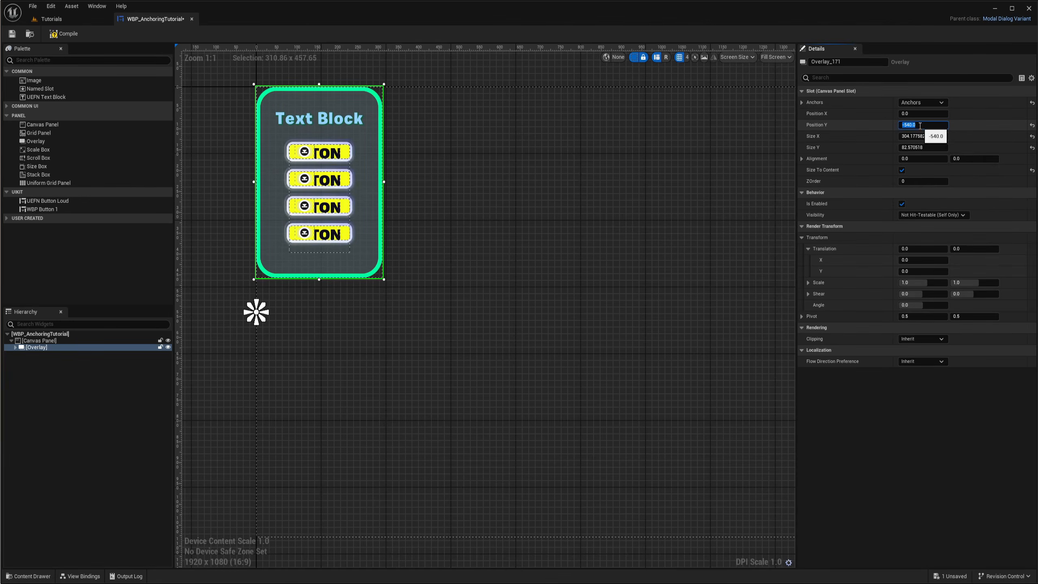
text(0)
key(Return)
scroll(475, 276, up, 4)
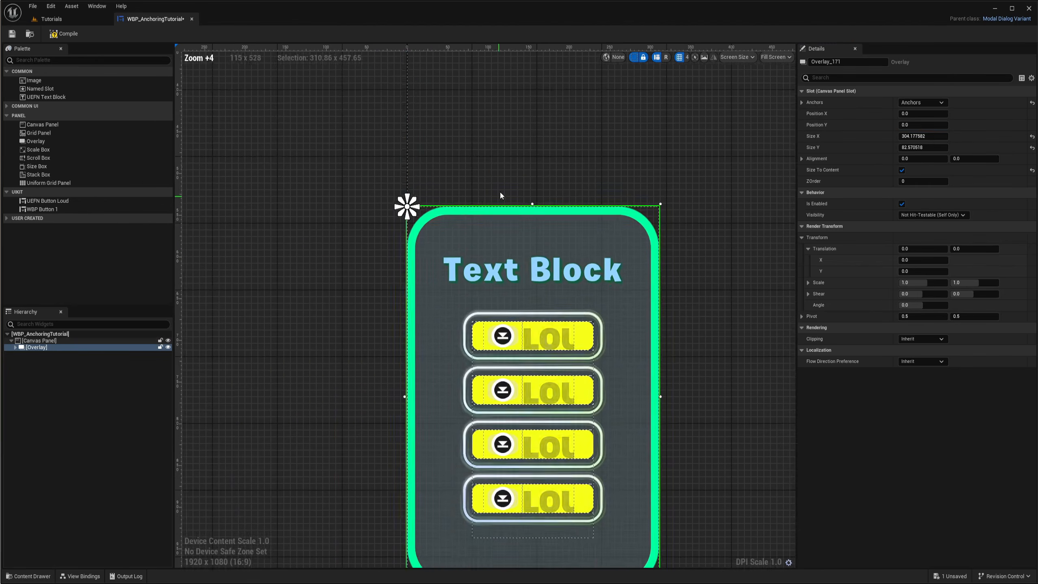
scroll(418, 266, down, 2)
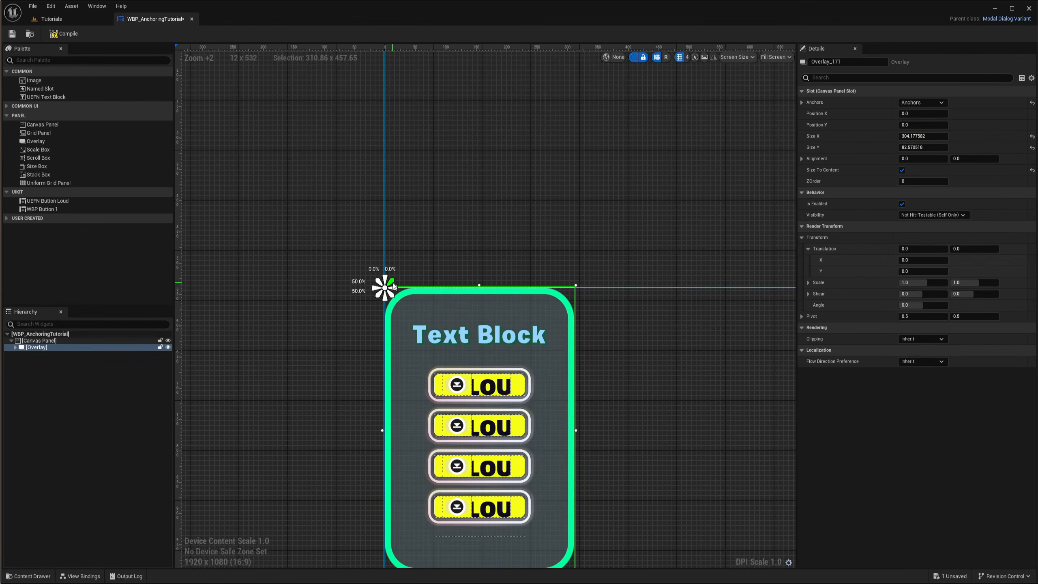
right_drag(550, 229, 502, 192)
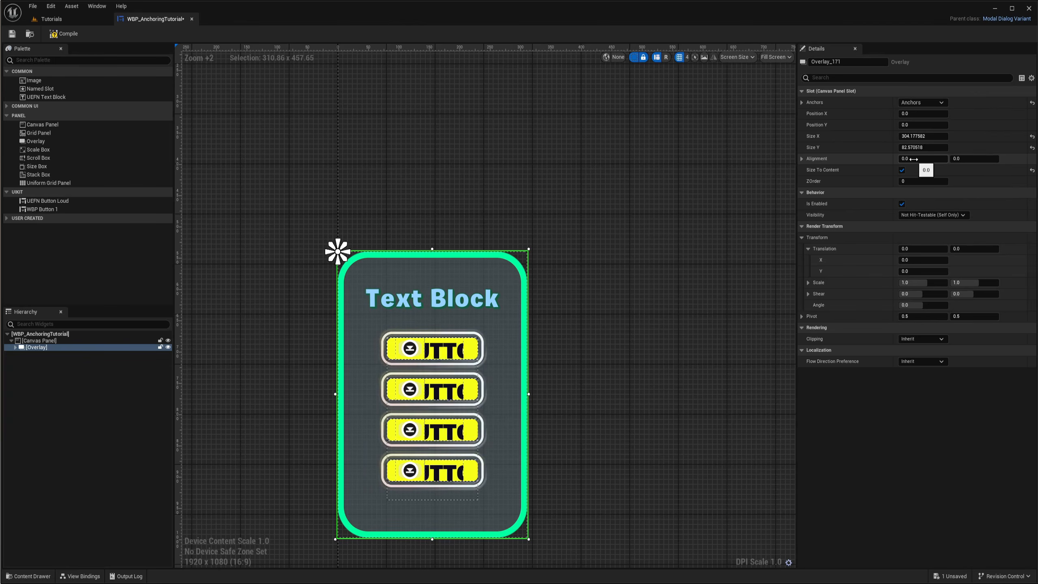
Set the Overlay's alignment Y value to 0.5 so it centres on its middle-left anchor
click(966, 159)
text(0.5)
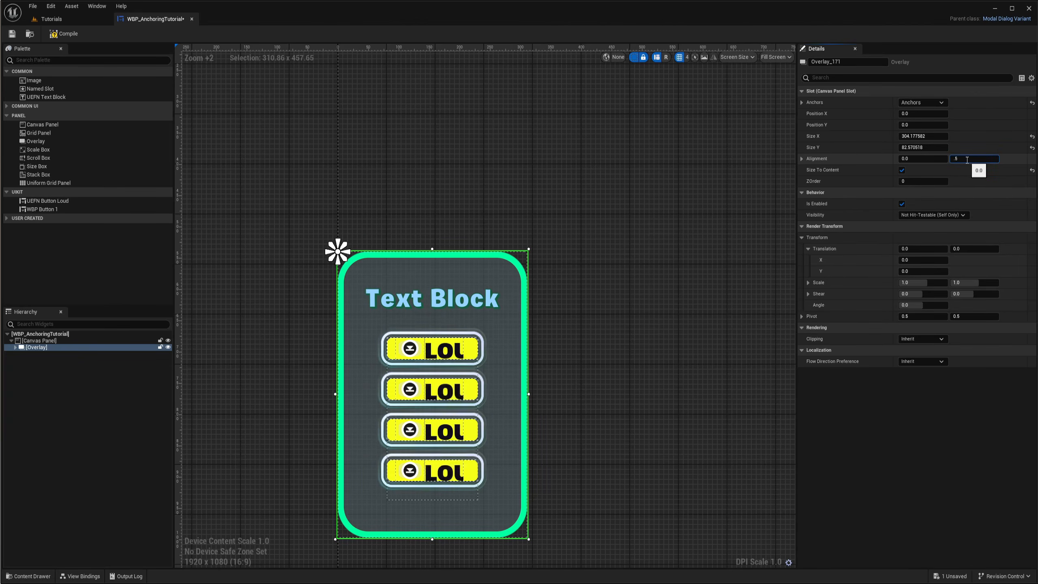
key(Return)
Zoom and pan the designer to examine the card's position along the screen's left edge
right_drag(545, 272, 602, 319)
scroll(474, 276, down, 4)
right_drag(559, 275, 360, 290)
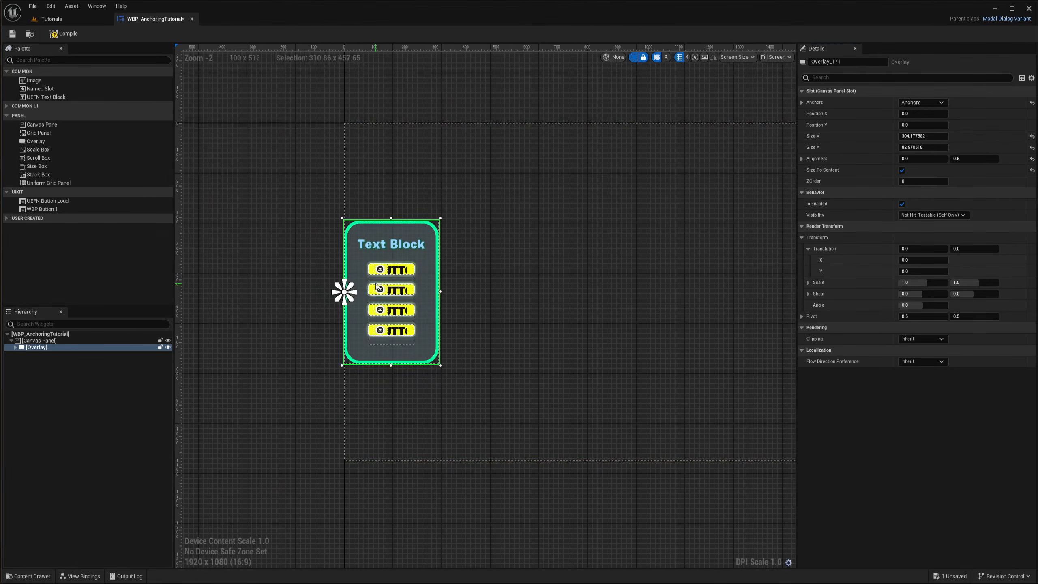
scroll(357, 291, up, 1)
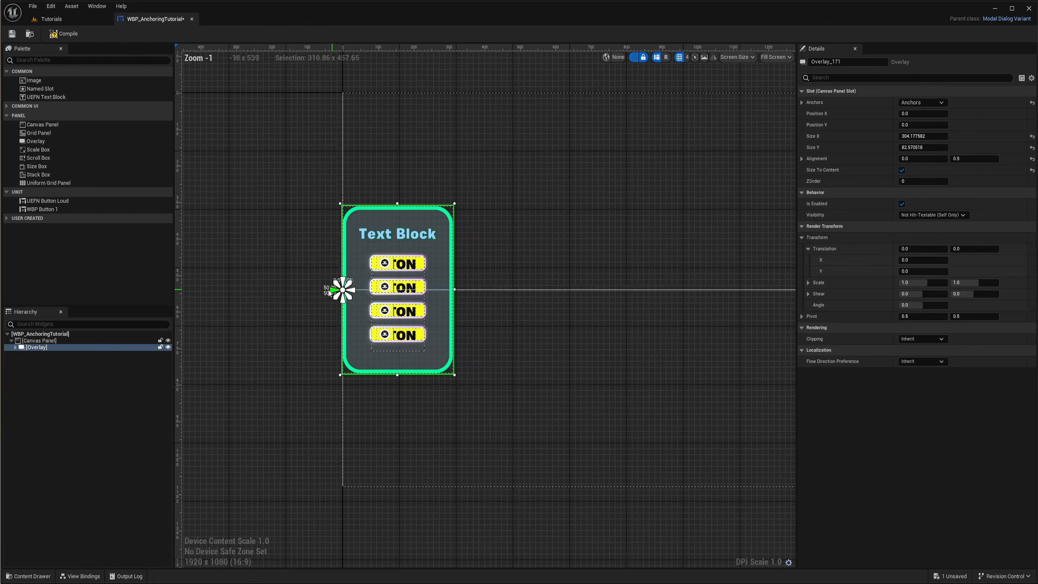
scroll(484, 294, up, 4)
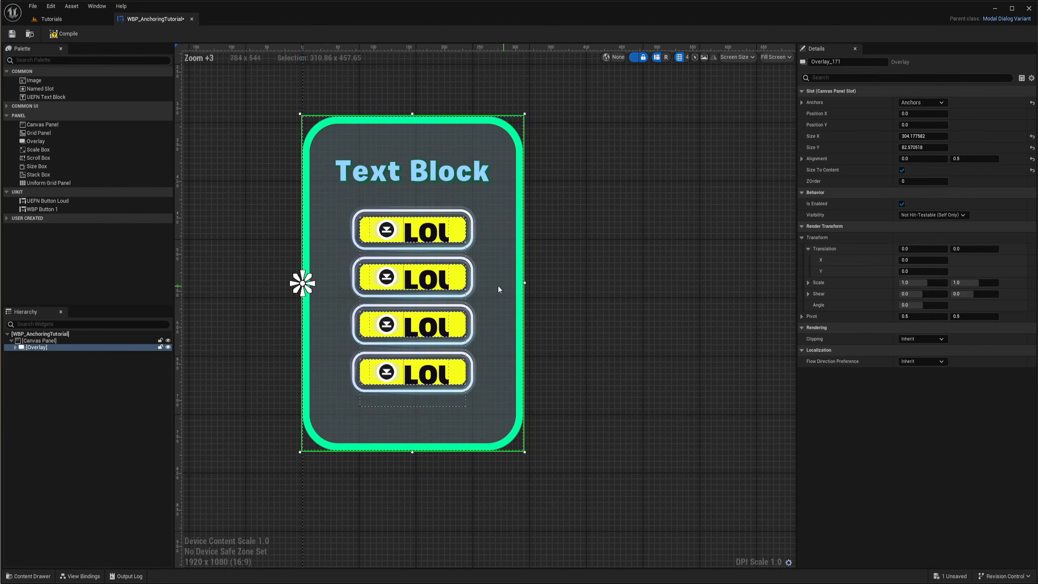
scroll(547, 267, down, 2)
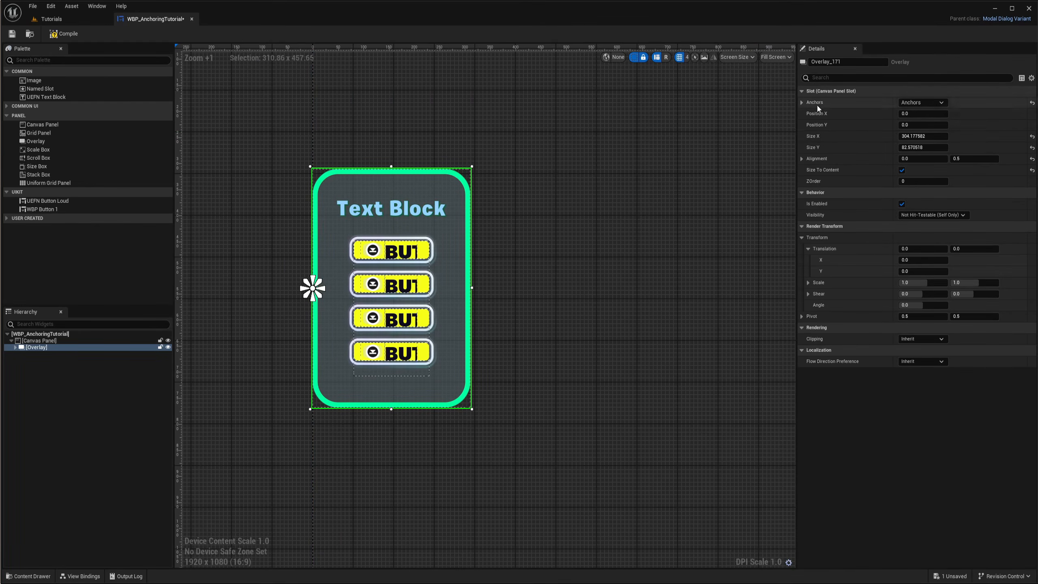
Offset the Overlay to a Position X of about 83 and set its Position Y to 0
drag(926, 127, 964, 115)
click(926, 127)
text(0)
key(Return)
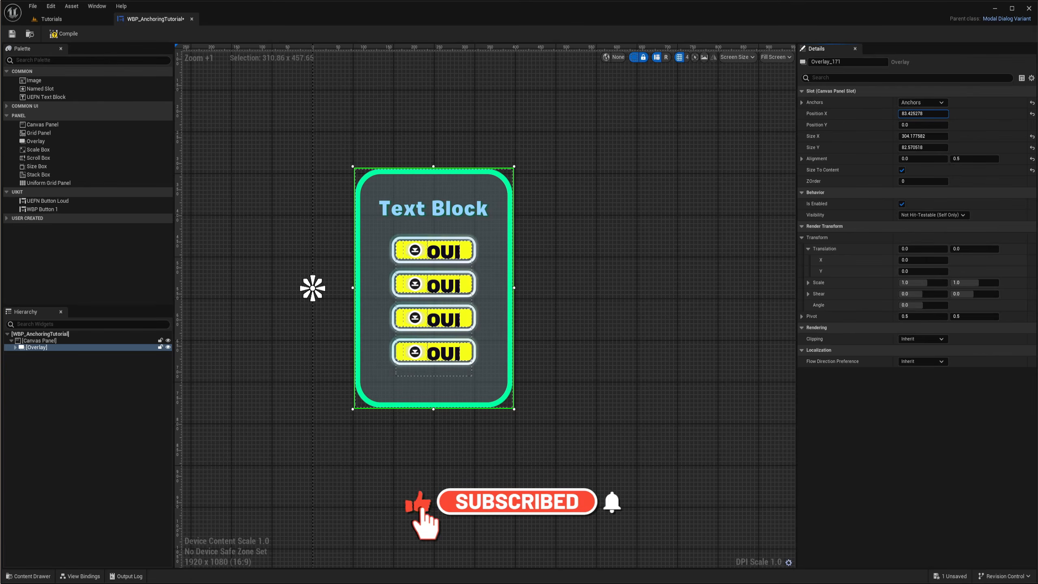
click(913, 114)
key(Return)
Select the Canvas Panel and resize the preview screen to a 720 x 1280 portrait layout
scroll(566, 272, down, 5)
right_drag(561, 272, 534, 270)
click(425, 266)
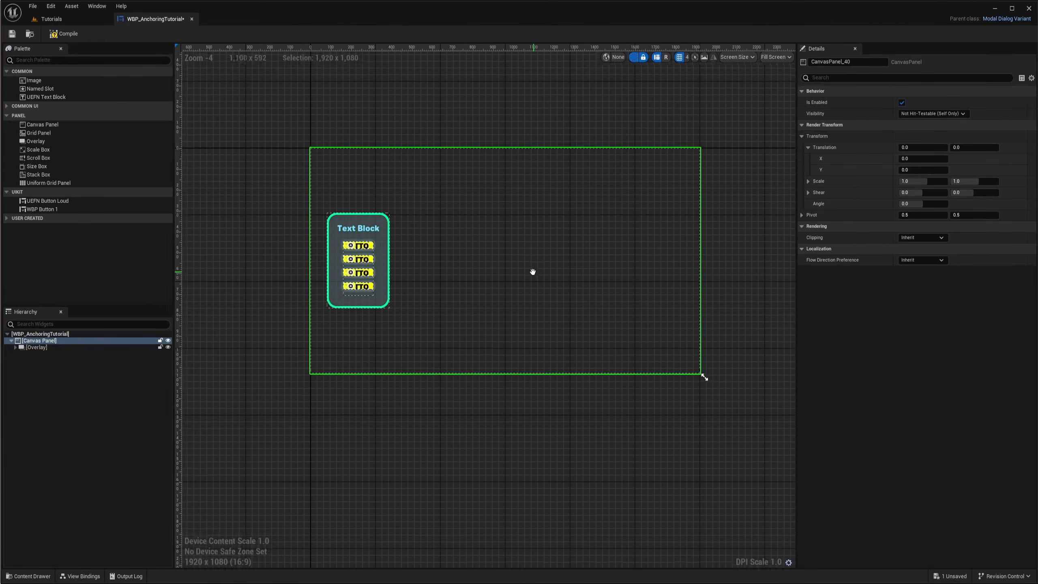
drag(704, 374, 456, 419)
scroll(348, 325, up, 1)
scroll(360, 290, down, 4)
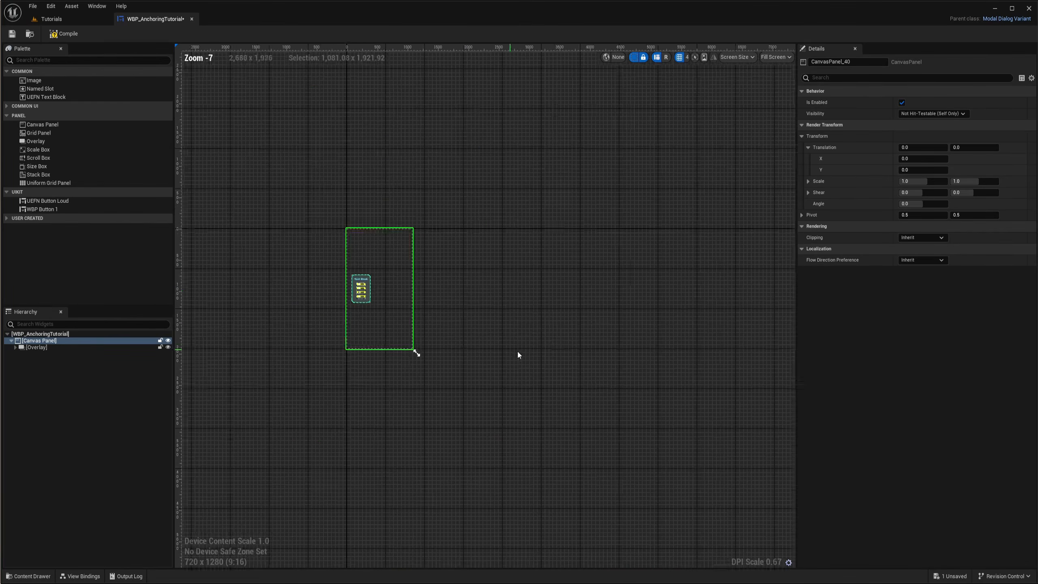
Resize the preview screen to a 3440 x 1440 ultrawide layout to check the card's anchoring
drag(312, 271, 559, 283)
scroll(585, 247, up, 8)
scroll(536, 270, up, 1)
scroll(559, 339, down, 3)
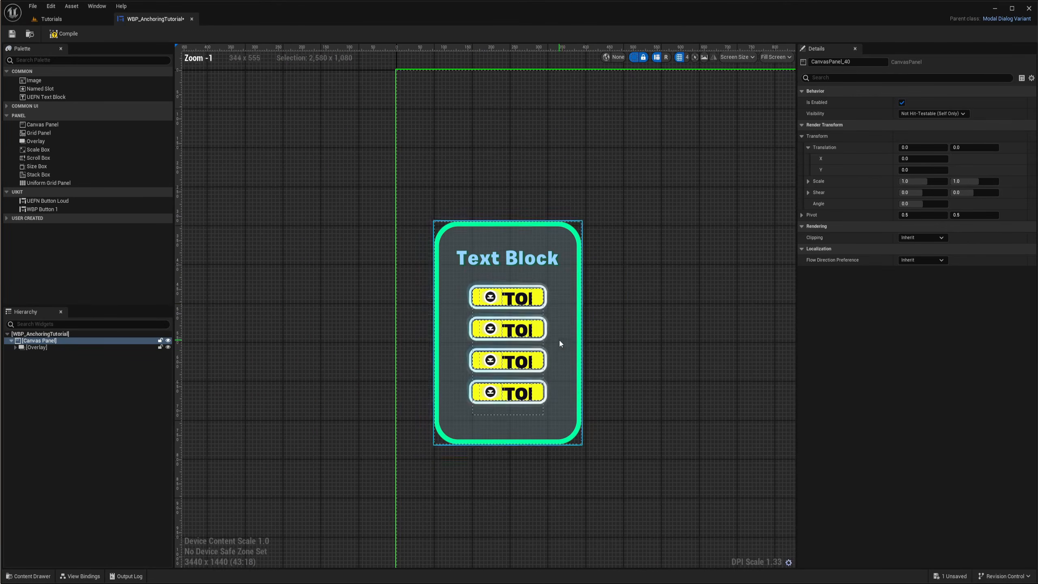
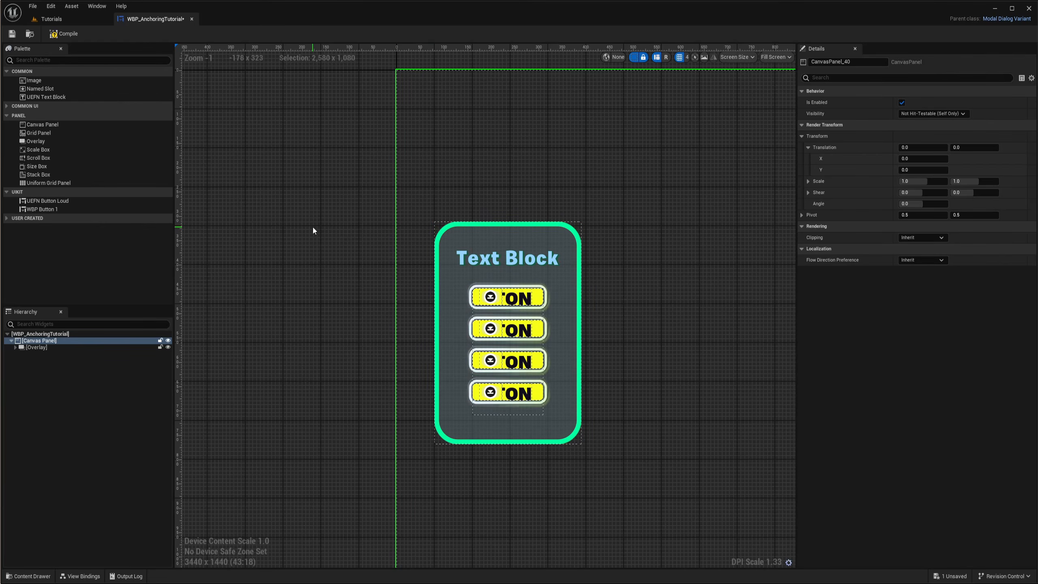
Select the card's Overlay in the hierarchy and duplicate it
click(42, 348)
scroll(503, 298, down, 4)
right_drag(634, 344, 412, 312)
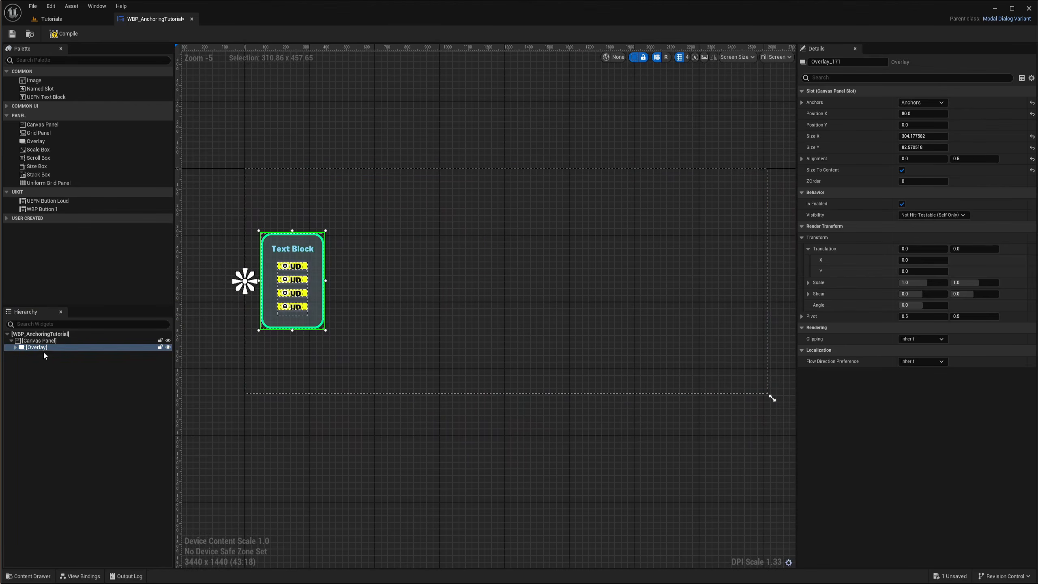
click(41, 341)
click(42, 348)
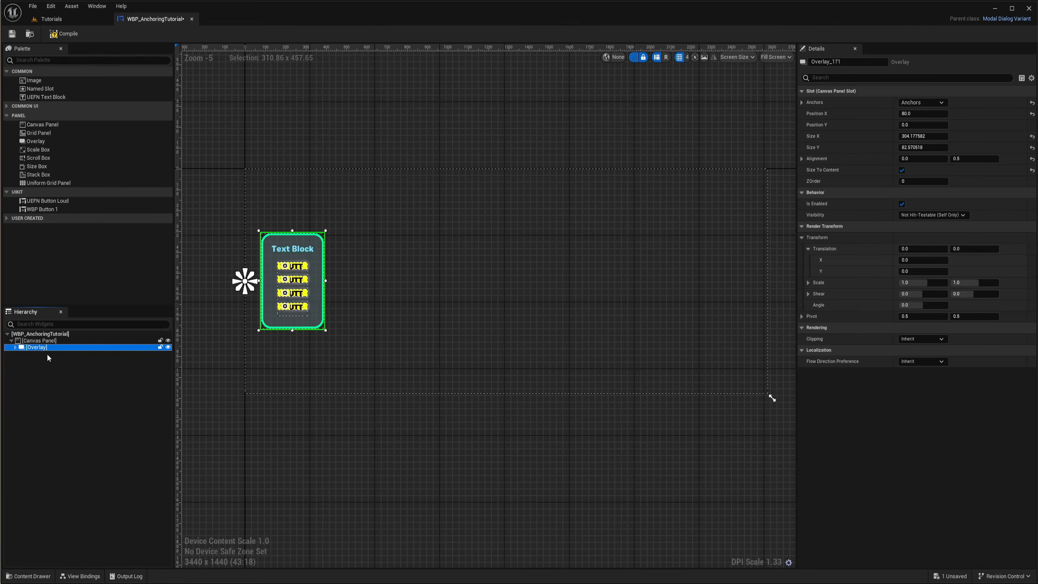
key(ctrl+d)
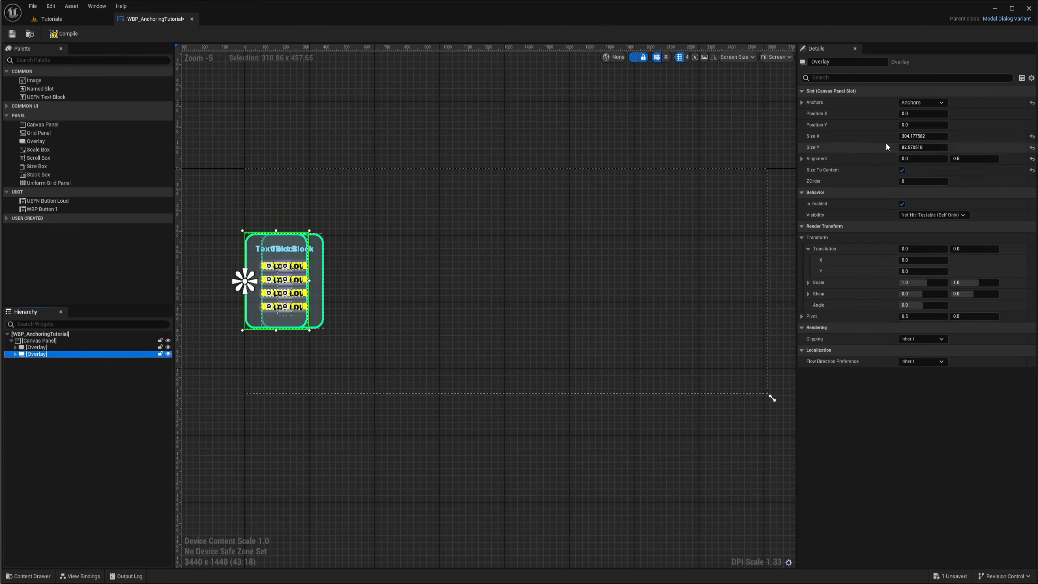
Anchor the duplicated Overlay to the middle-right of the screen and set its Position X to 0
click(925, 102)
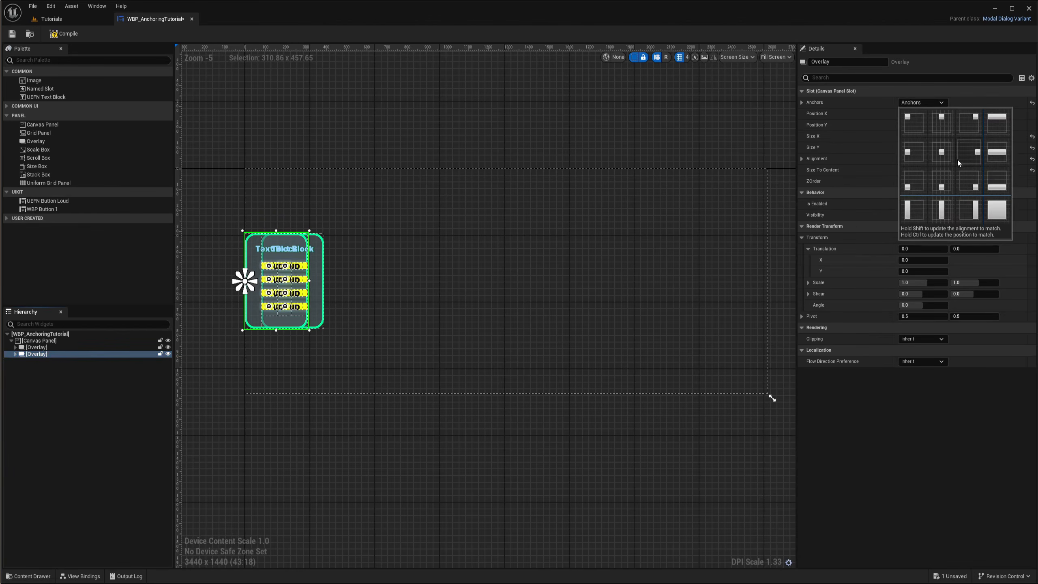
click(972, 156)
right_drag(652, 259, 533, 255)
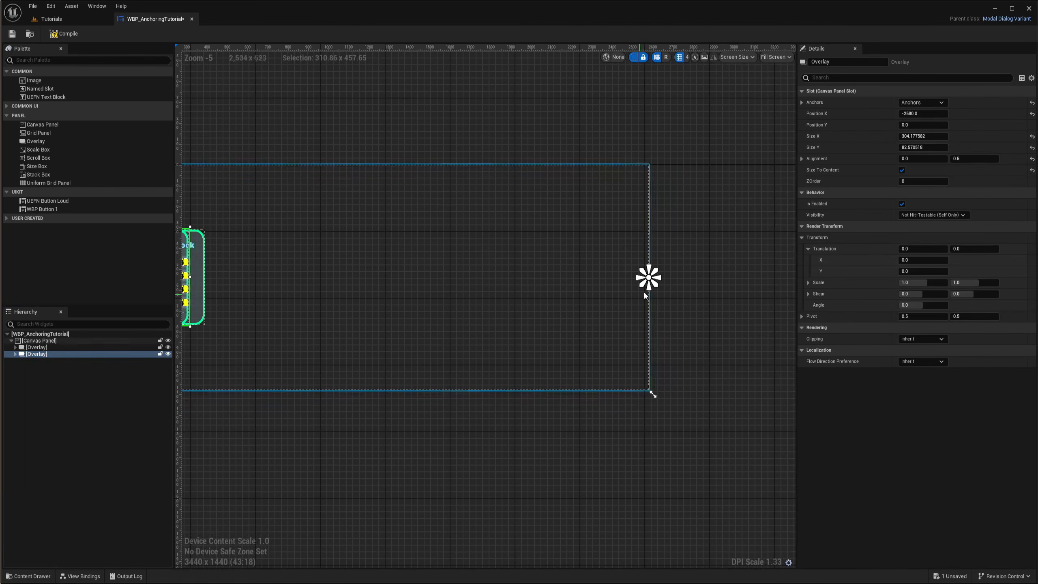
click(924, 113)
text(0)
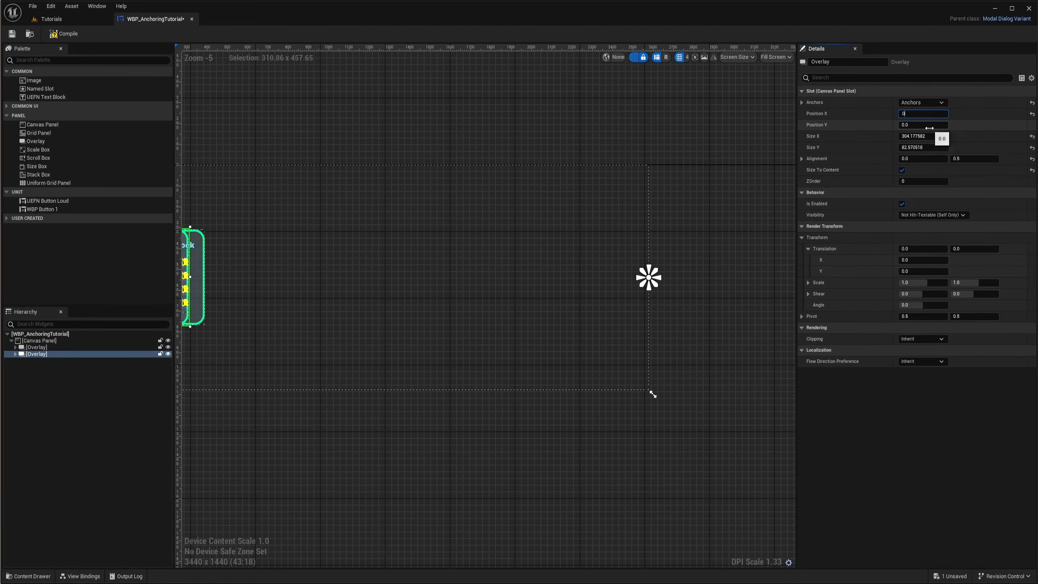
key(Return)
scroll(765, 280, up, 4)
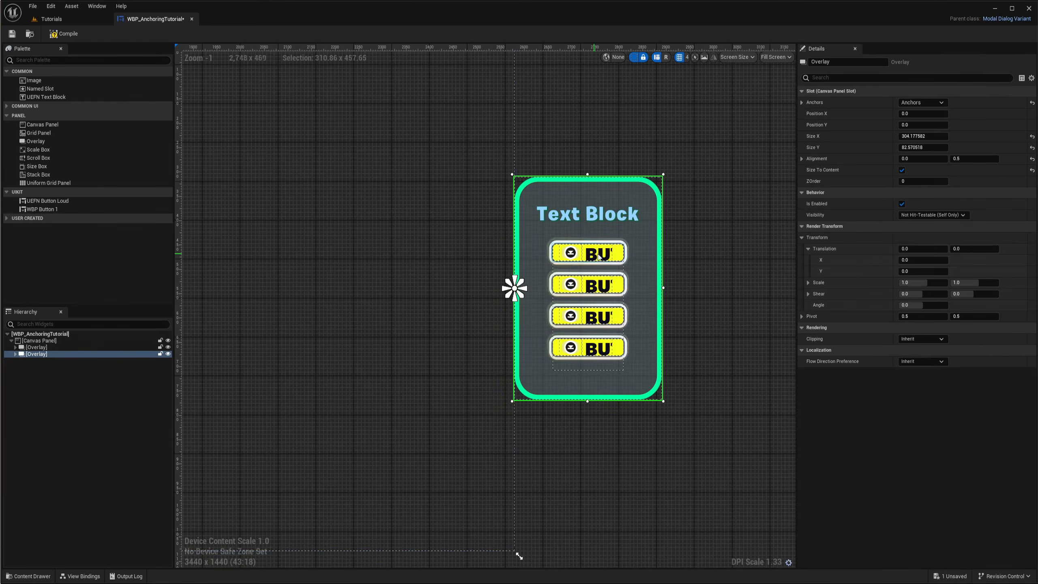
Set the duplicated Overlay's horizontal alignment to 1
click(914, 159)
text(1)
key(Return)
right_drag(619, 296, 696, 313)
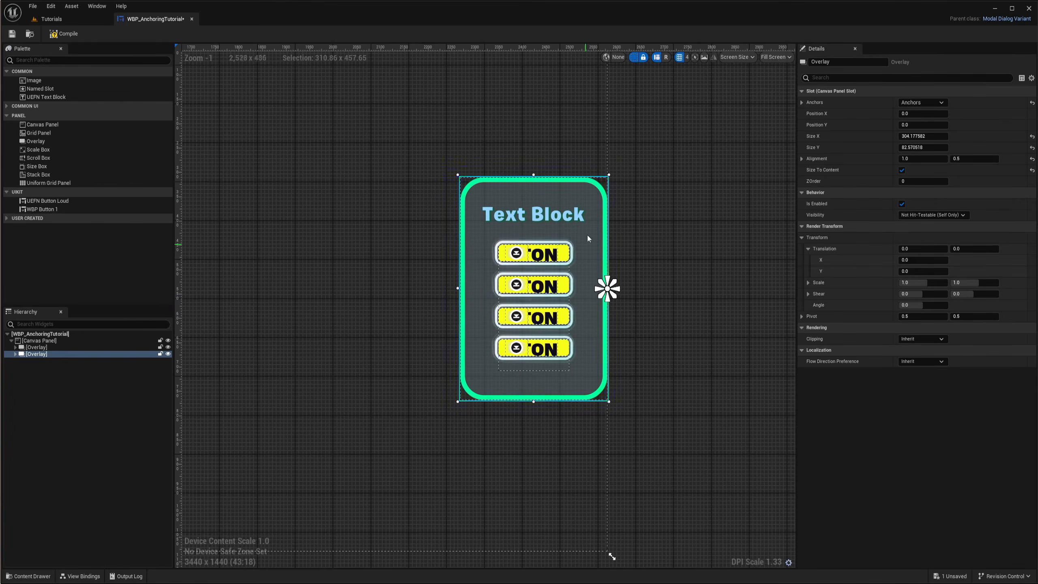
Set the duplicated Overlay's Position X to -80 to inset it from the right edge
scroll(584, 266, down, 2)
right_drag(644, 282, 671, 269)
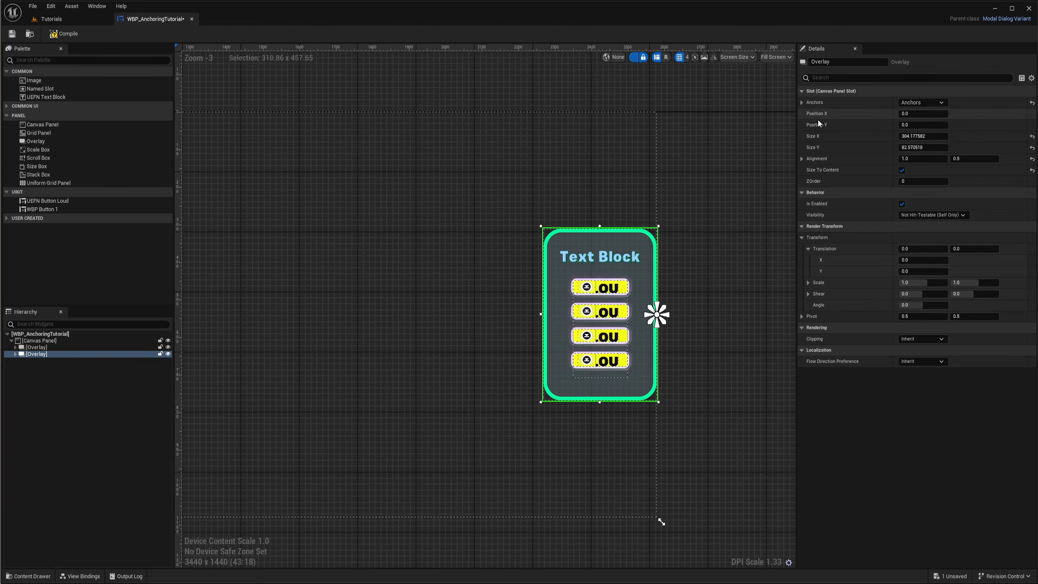
drag(923, 115, 889, 115)
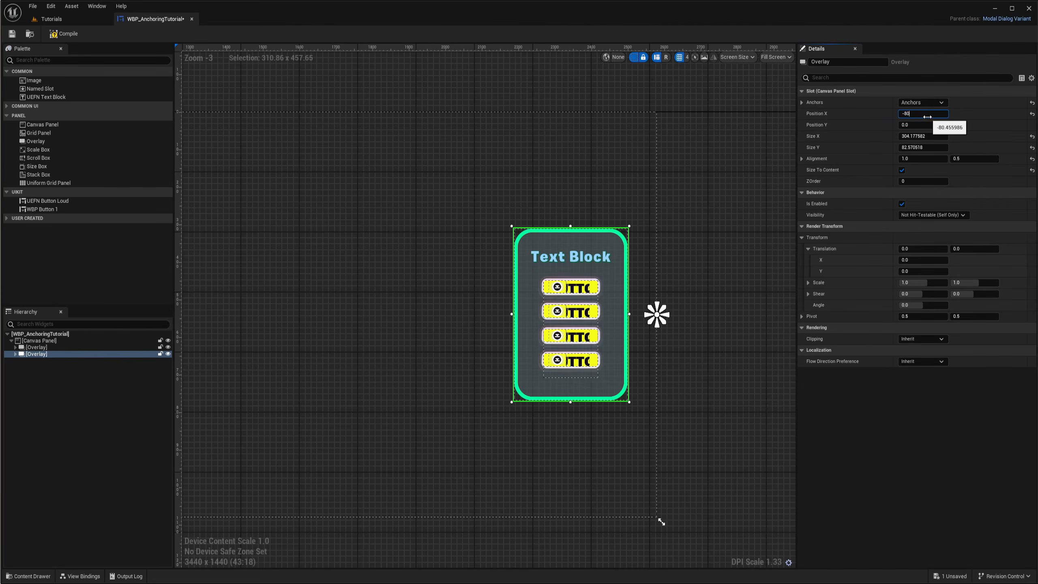
text(-80)
key(Return)
Resize the preview screen to 2560 x 1440 to compare both cards' anchoring
scroll(525, 306, down, 3)
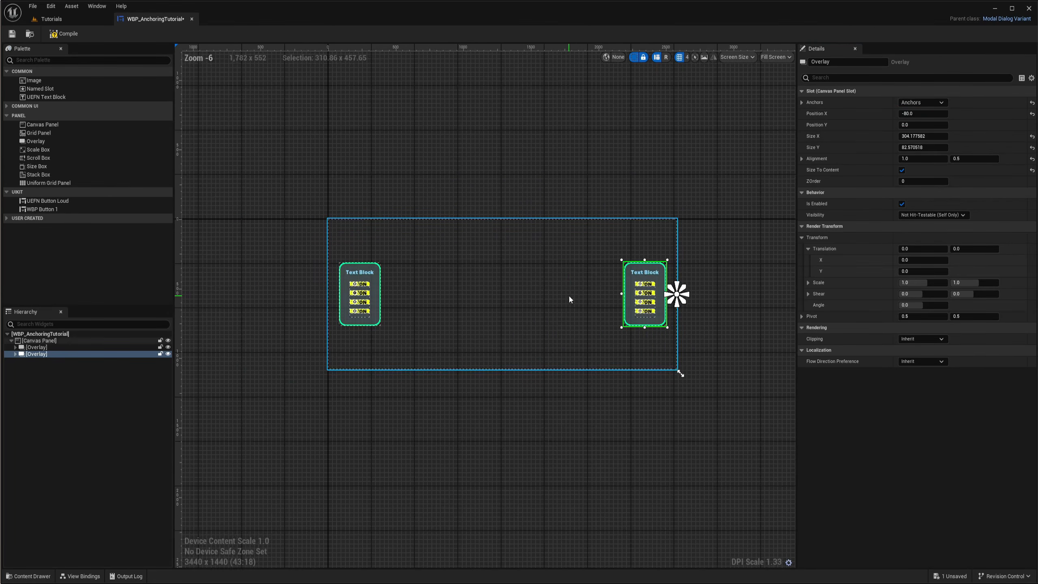
scroll(661, 291, up, 1)
scroll(661, 291, up, 4)
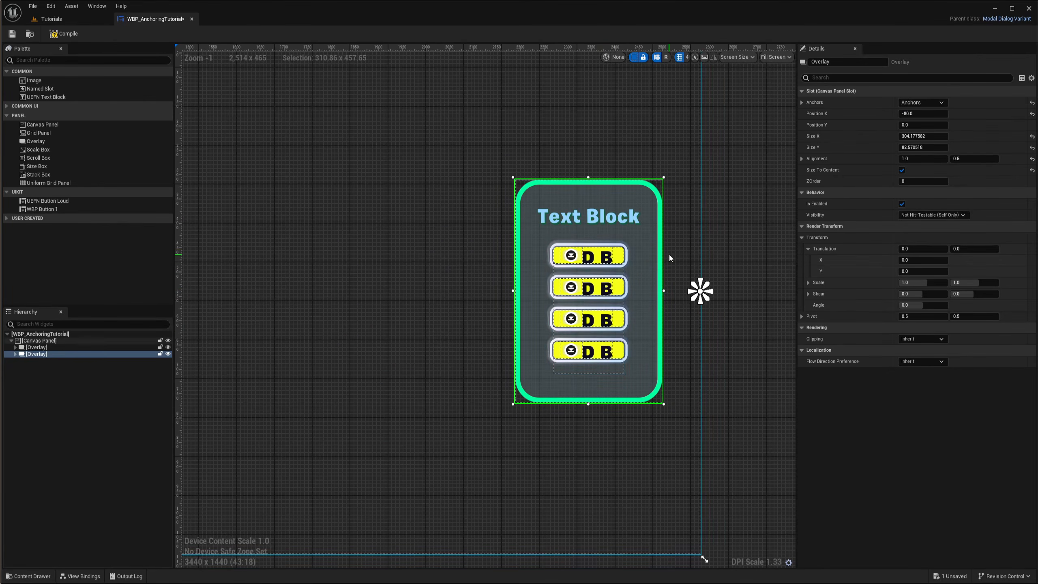
scroll(668, 251, down, 5)
right_drag(555, 297, 514, 290)
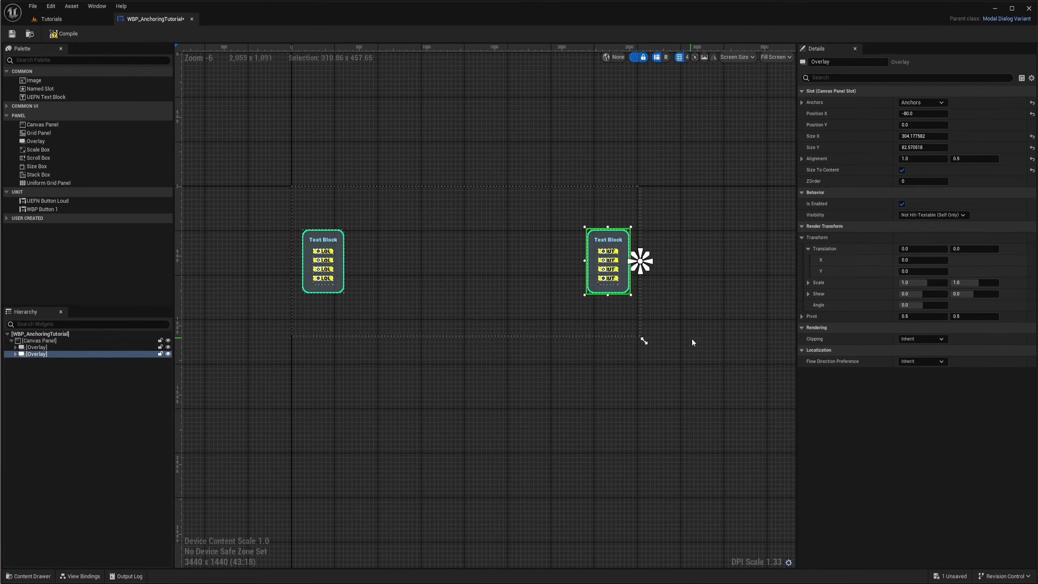
drag(643, 341, 364, 315)
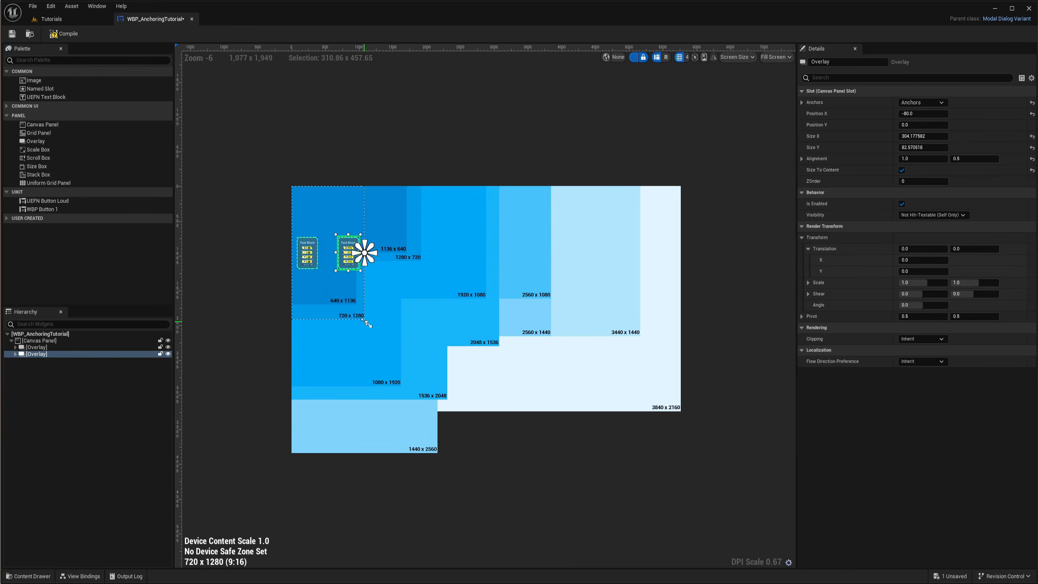
scroll(607, 327, up, 5)
scroll(528, 361, down, 4)
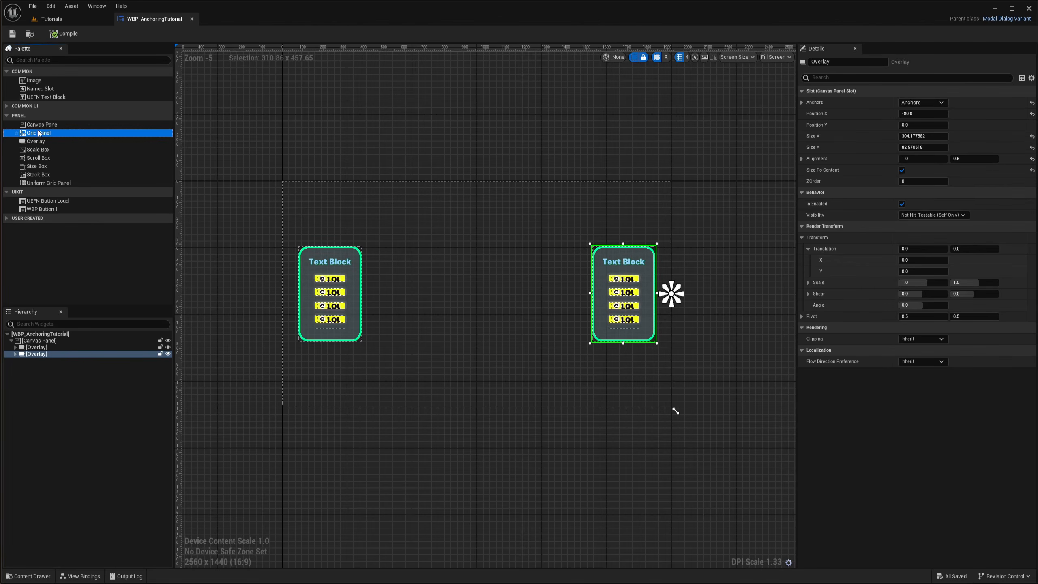
Add a new Overlay to the Canvas Panel, anchor it to the top center and set its Position X to 0
click(52, 184)
drag(36, 141, 39, 341)
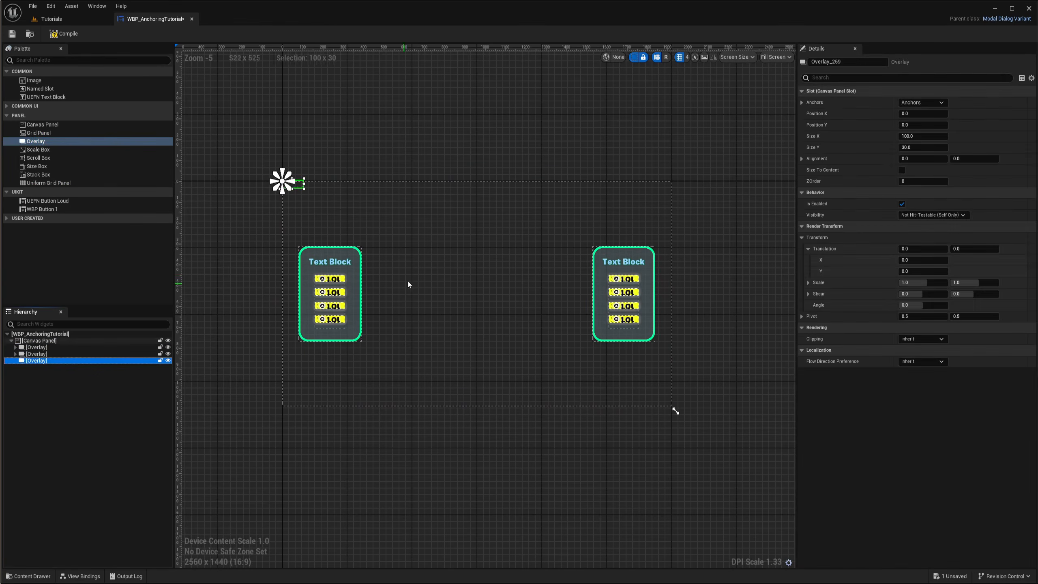
click(931, 102)
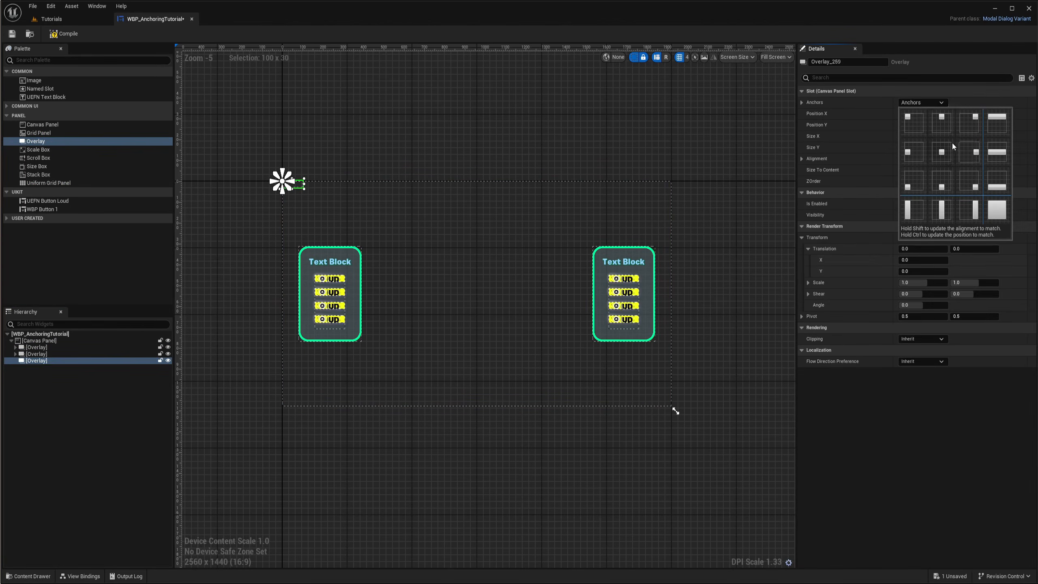
click(945, 127)
click(916, 113)
text(0)
key(Return)
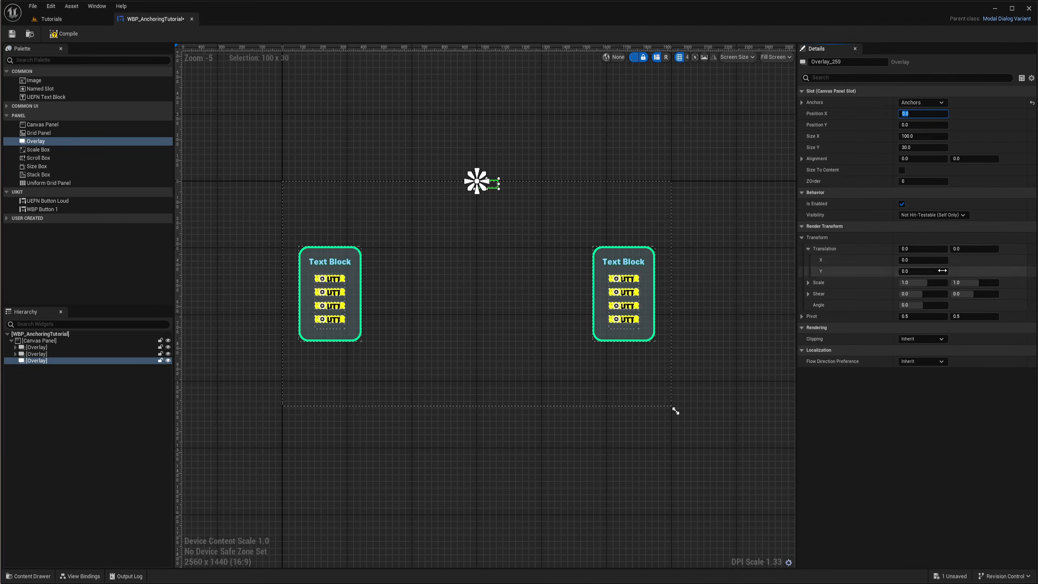
Set the new Overlay's alignment to 0.5 horizontally and 0 vertically
click(975, 159)
text(.5)
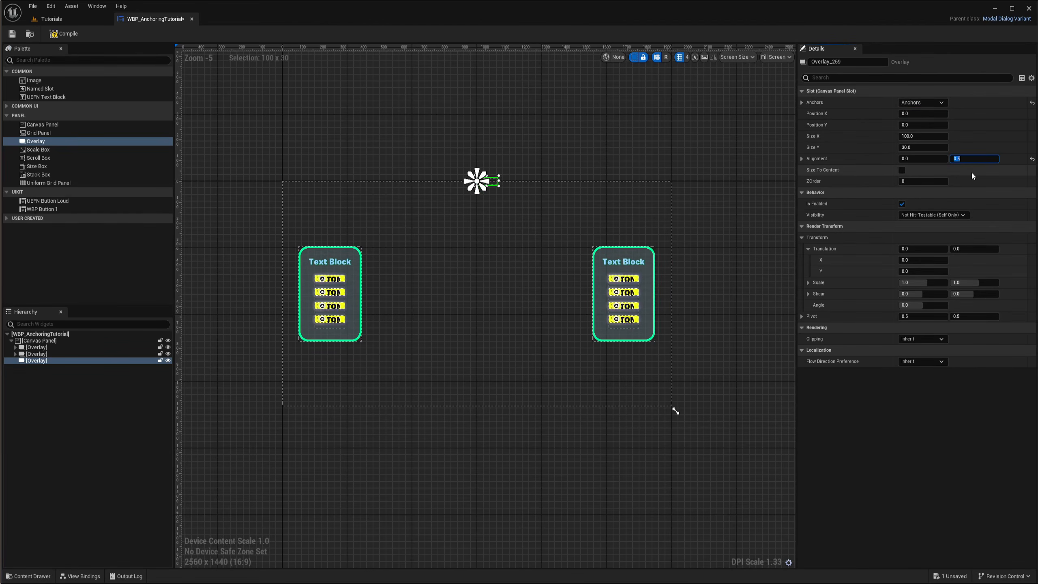
text(0)
key(Return)
click(915, 159)
text(.5)
key(Return)
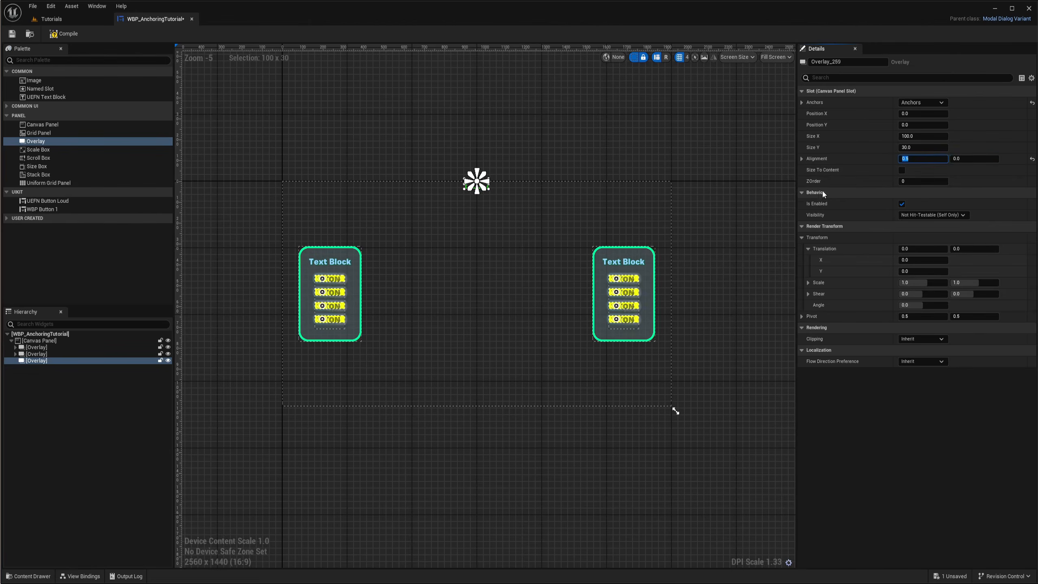
Enable Size To Content on the new Overlay and set its Position Y to 80
scroll(454, 177, up, 5)
scroll(514, 198, down, 4)
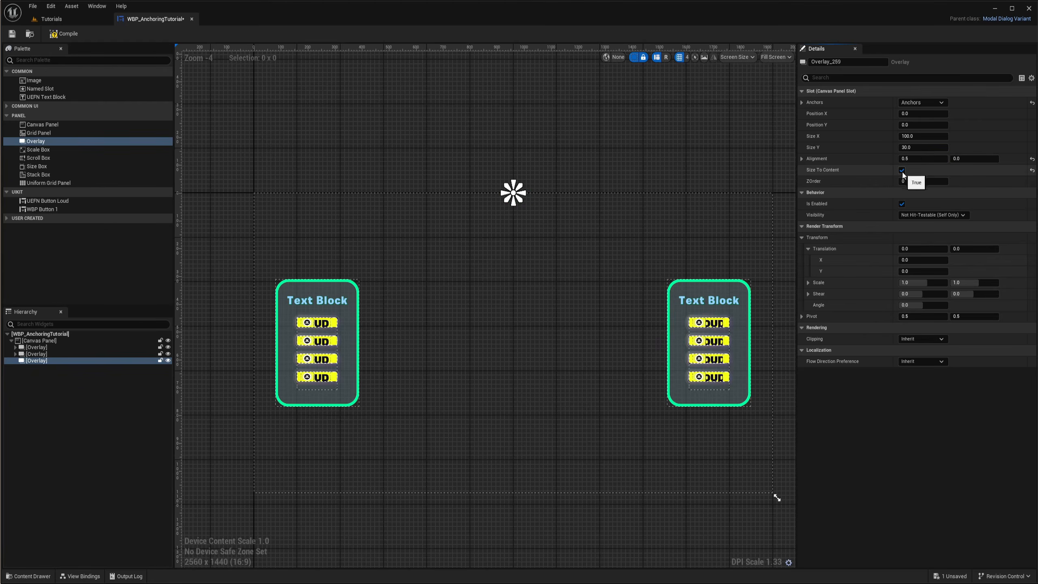
right_drag(591, 225, 585, 233)
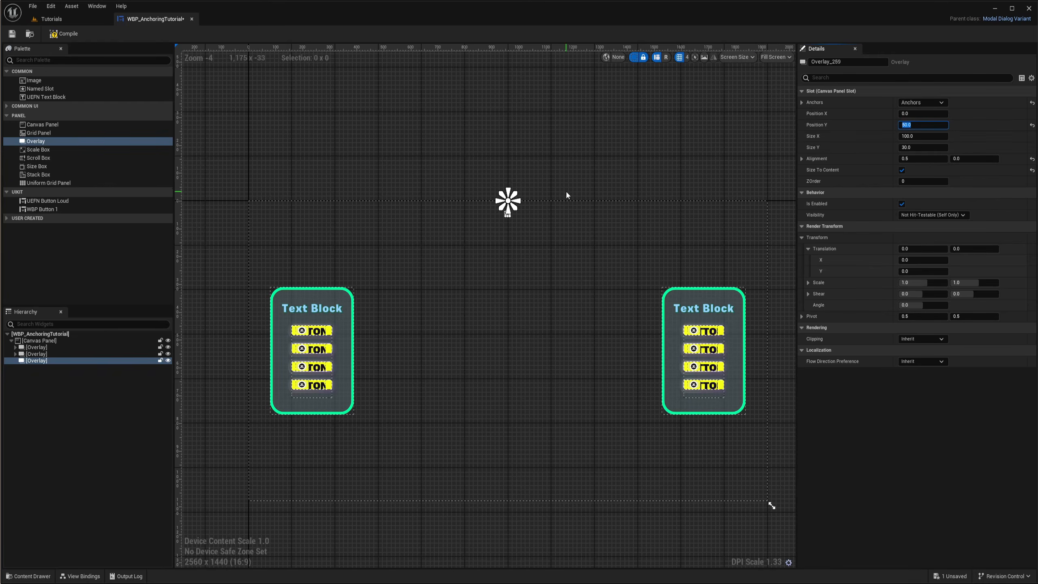
scroll(507, 212, up, 10)
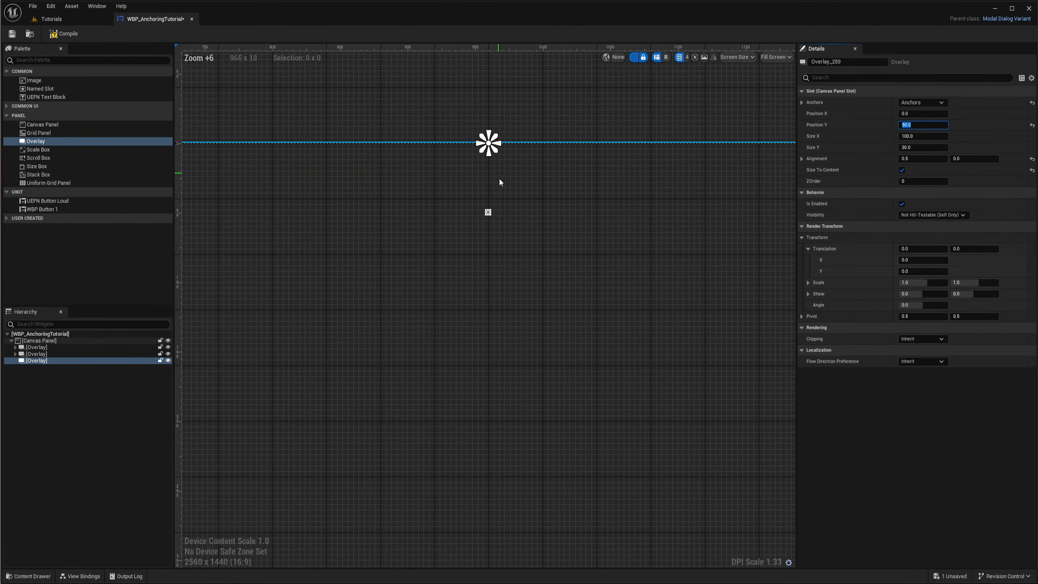
scroll(530, 222, down, 8)
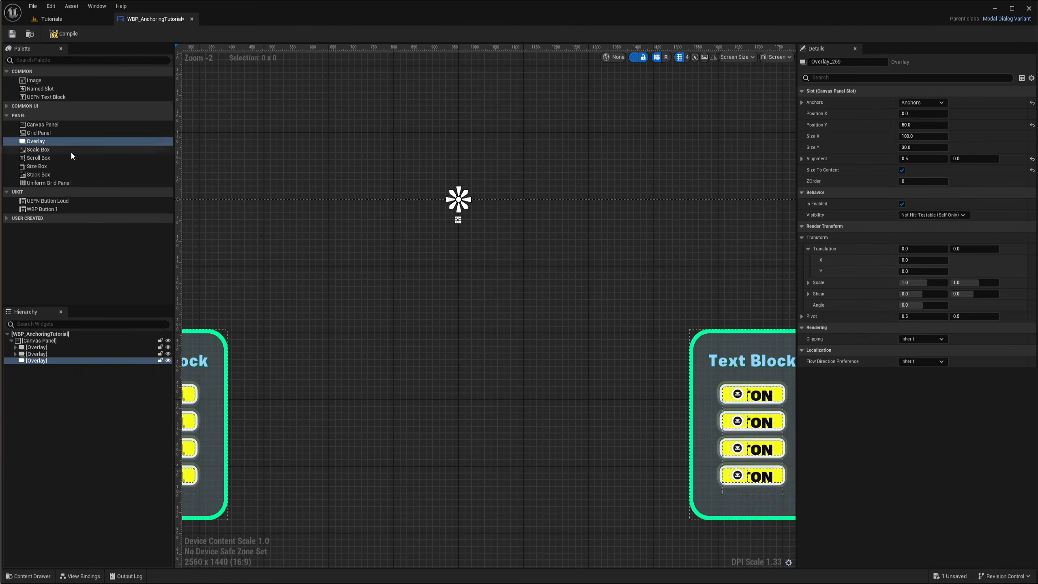
Add a Grid Panel inside the new top-center Overlay
drag(34, 134, 89, 348)
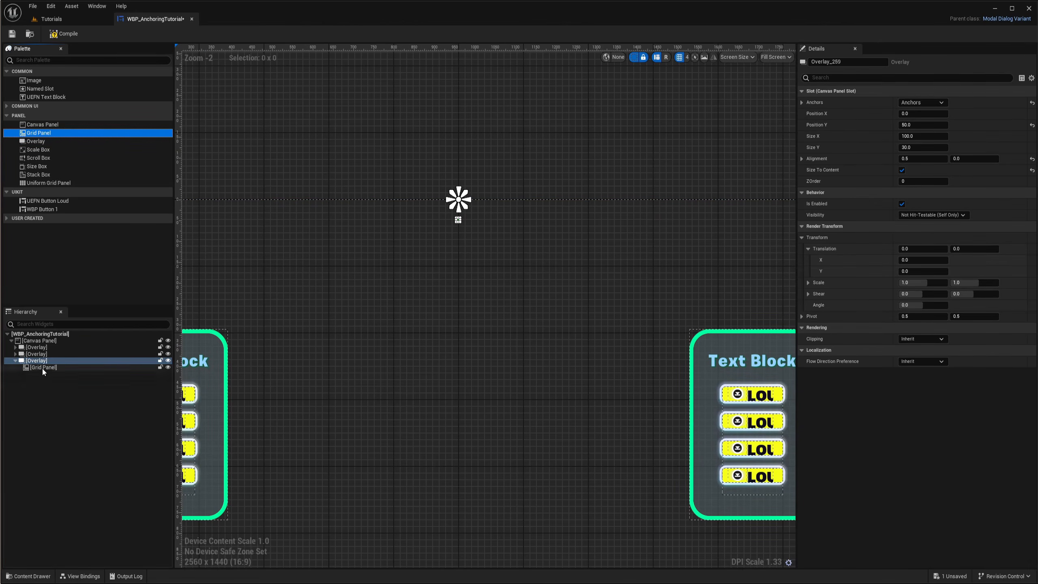
click(43, 368)
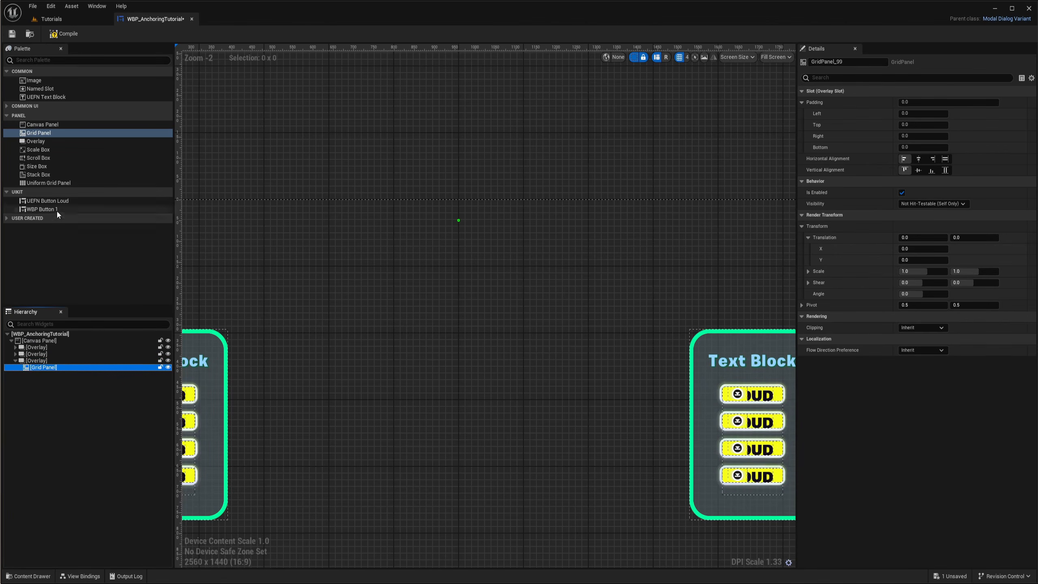
Expand the first card's Stack Box and place a copy of one button Size Box into the Grid Panel
click(15, 348)
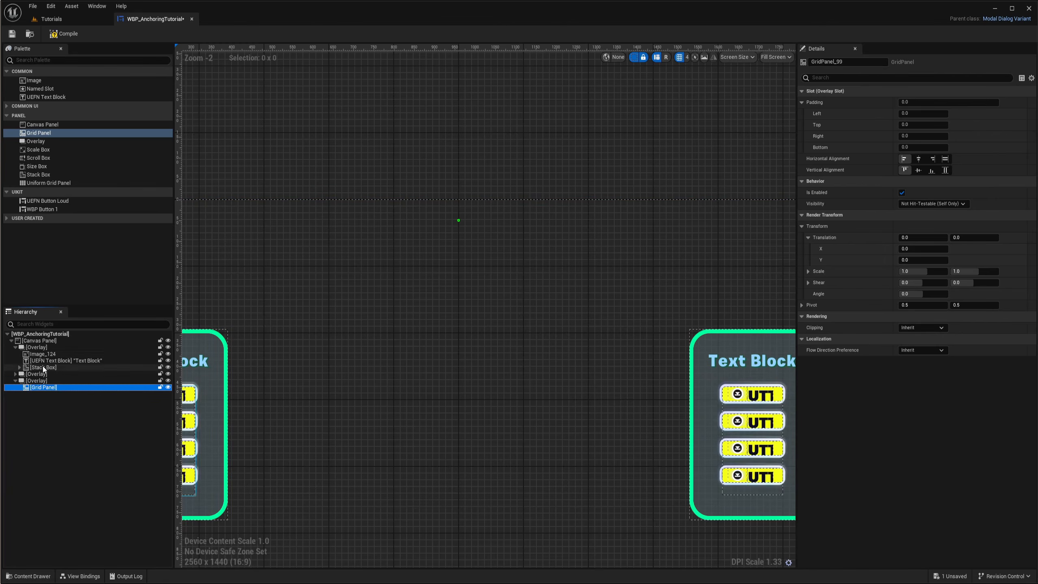
click(20, 368)
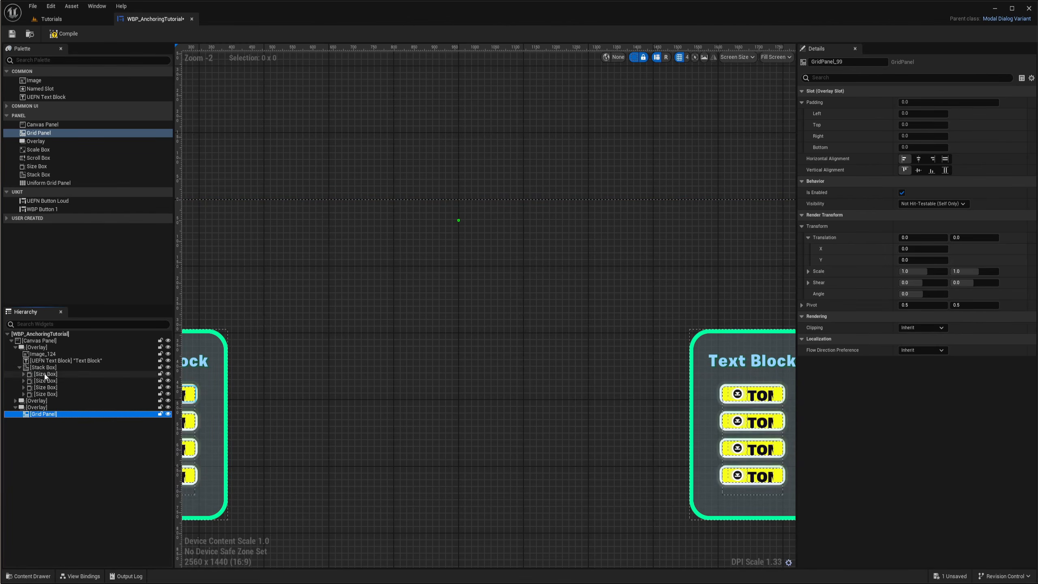
drag(45, 377, 57, 412)
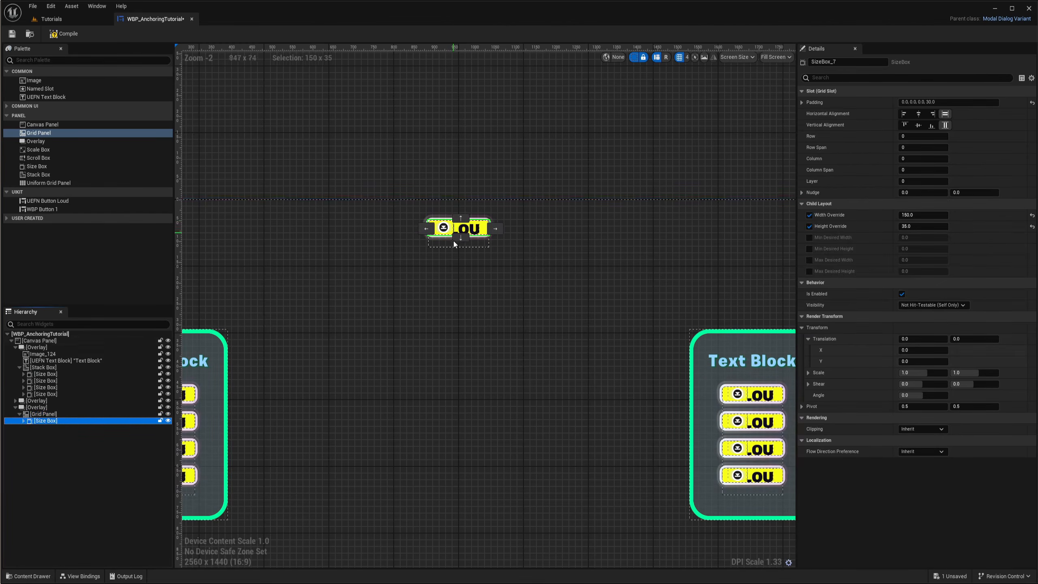
Set the Grid Panel's Size Box width and height overrides to 50 for a square button
click(916, 215)
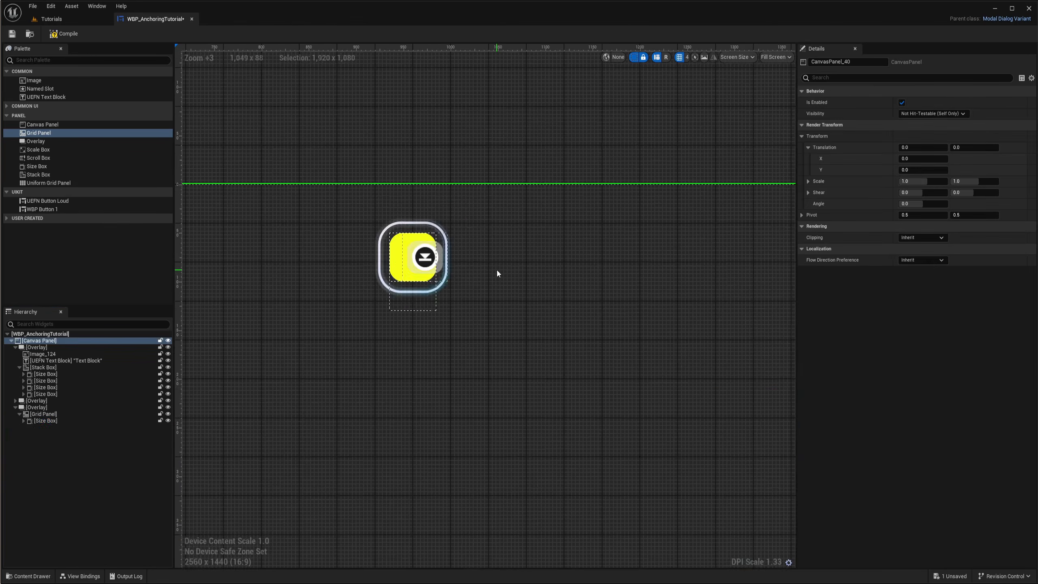
scroll(497, 270, down, 6)
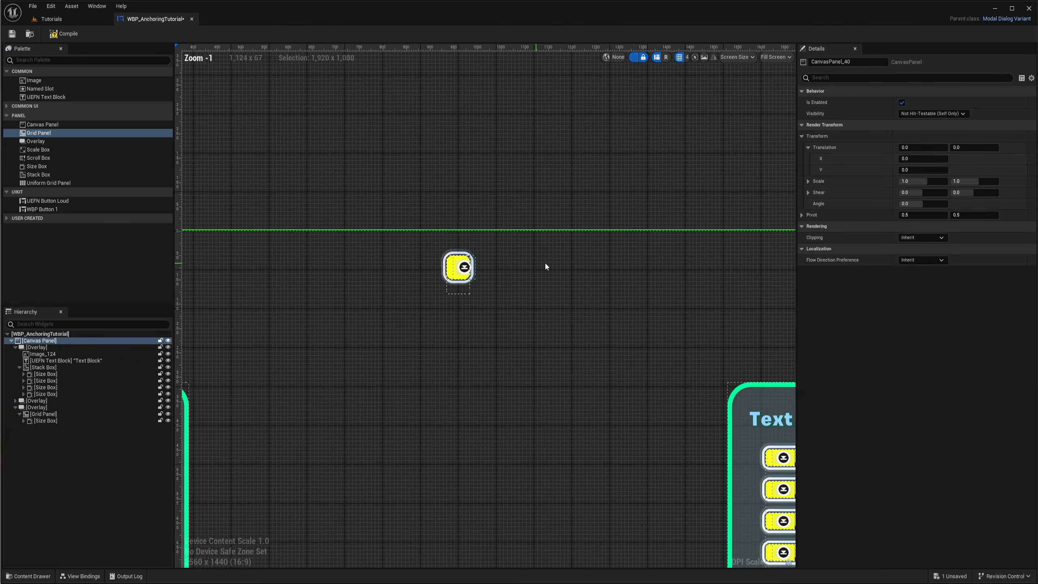
right_drag(561, 261, 504, 256)
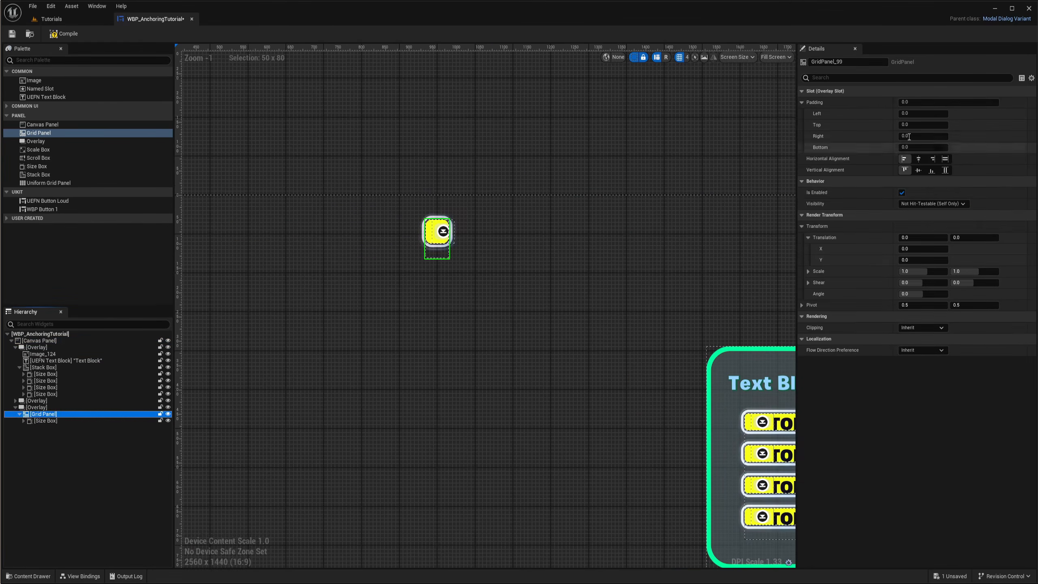
right_drag(525, 271, 485, 258)
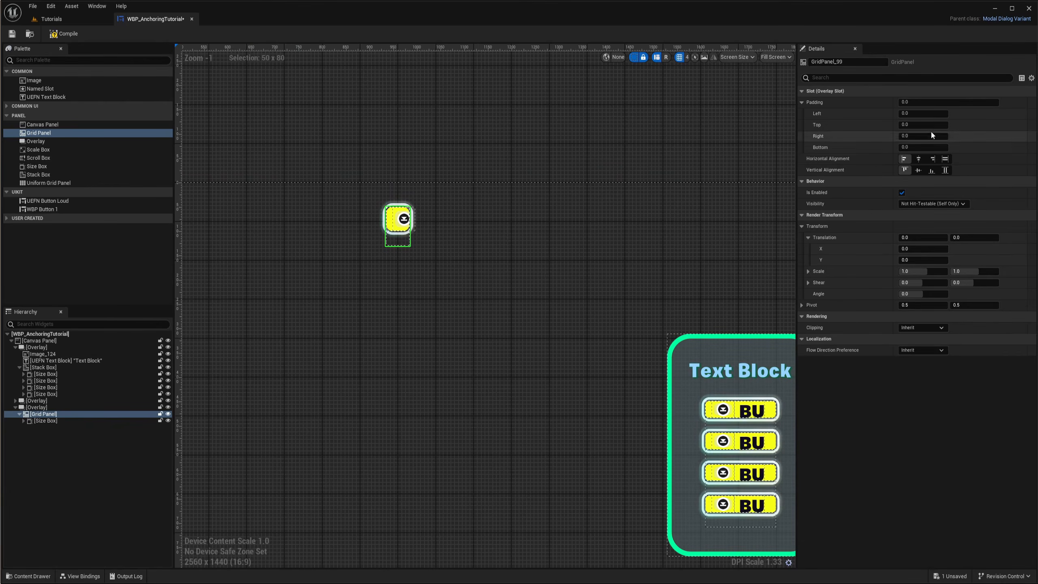
right_drag(591, 246, 581, 249)
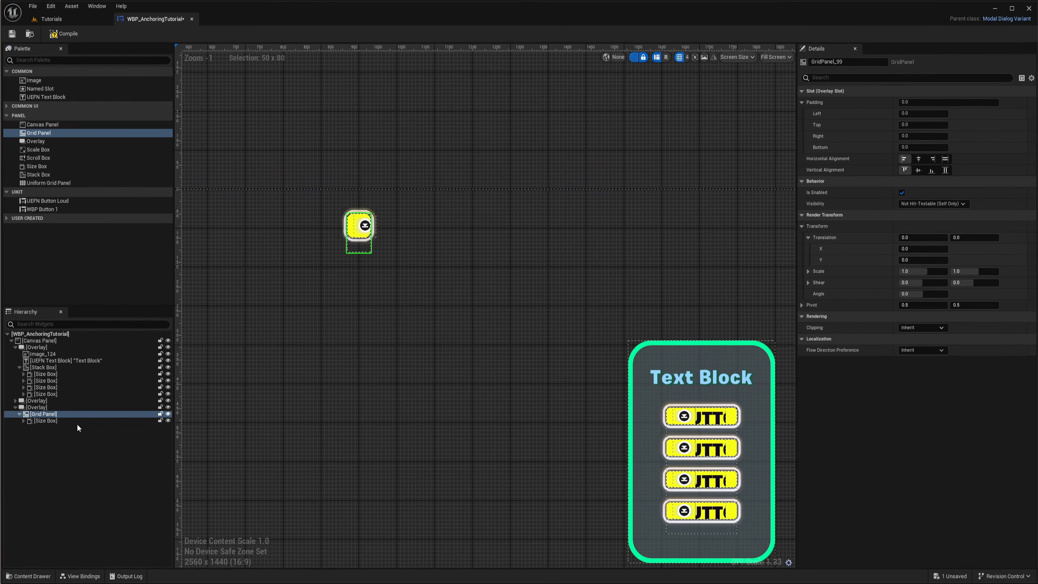
click(40, 421)
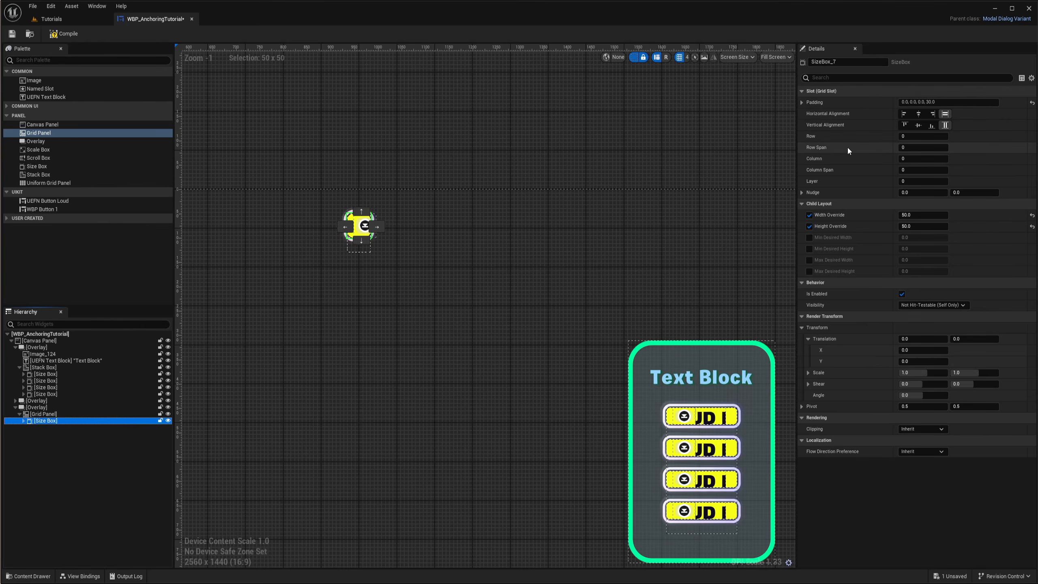
right_drag(565, 247, 579, 239)
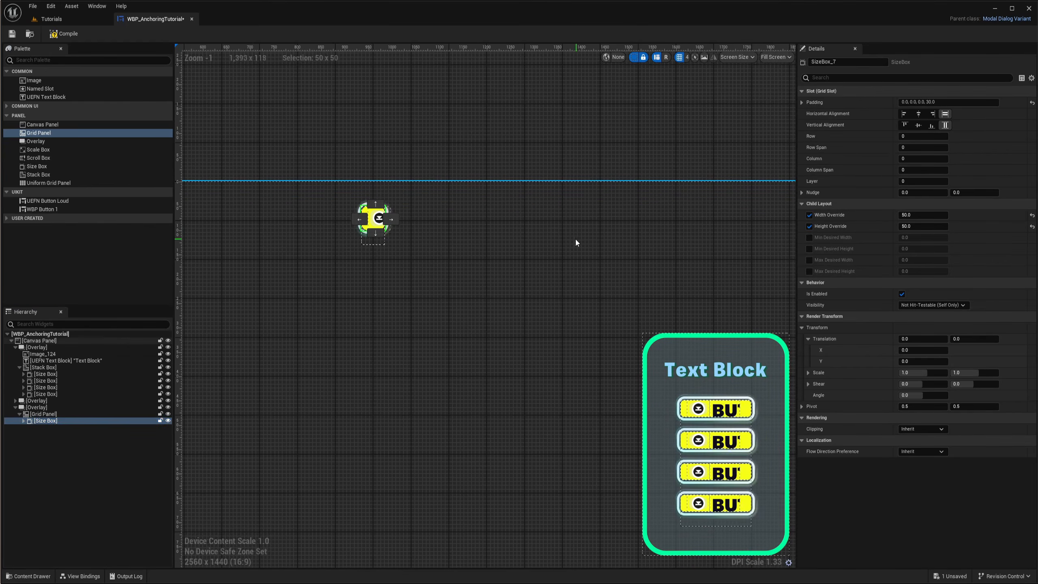
Duplicate the grid button twice, placing the copies in columns 2 and 3 of the first row
scroll(426, 211, up, 4)
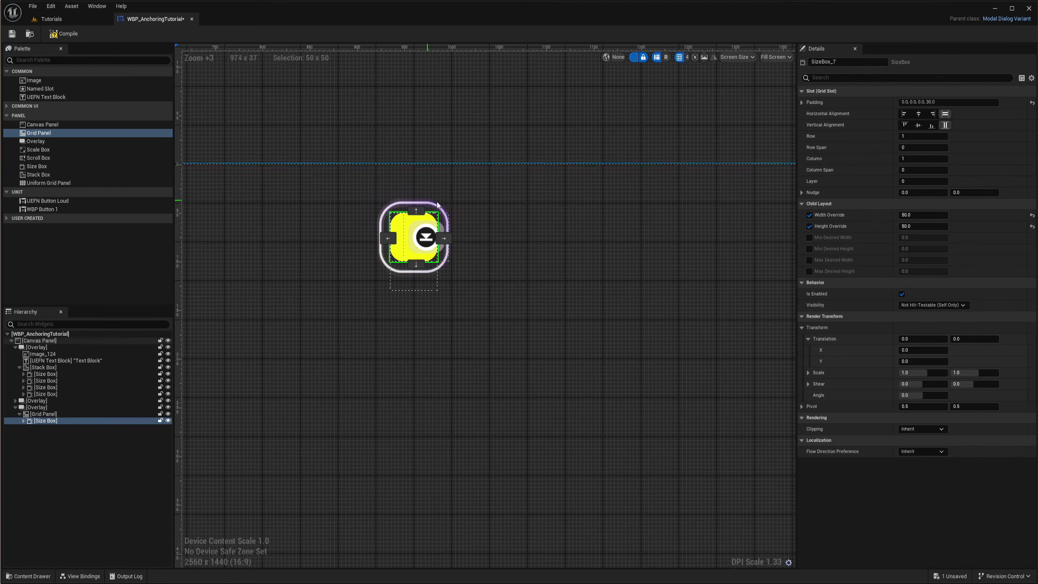
key(ctrl+d)
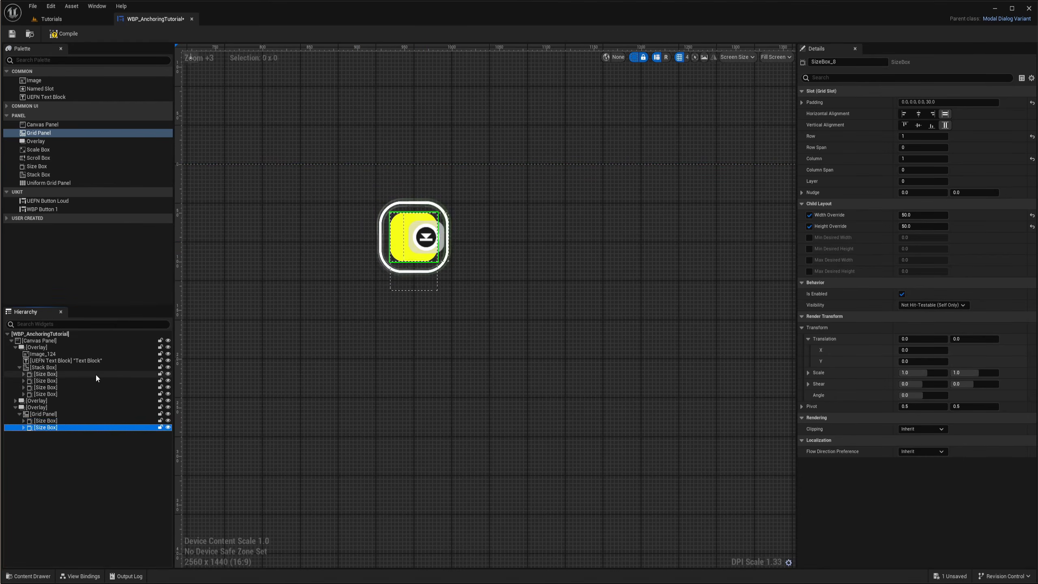
click(442, 240)
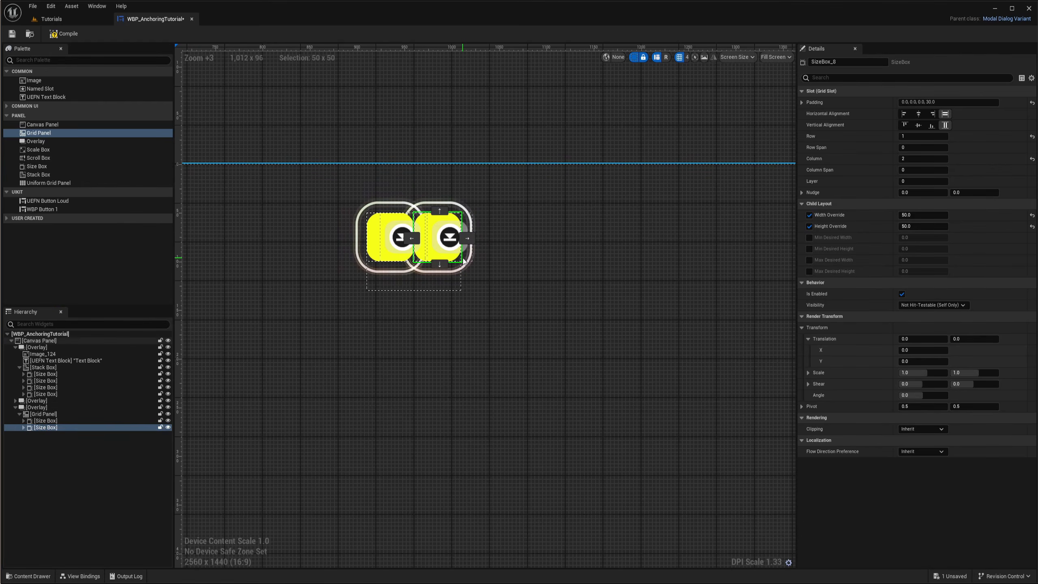
key(ctrl+d)
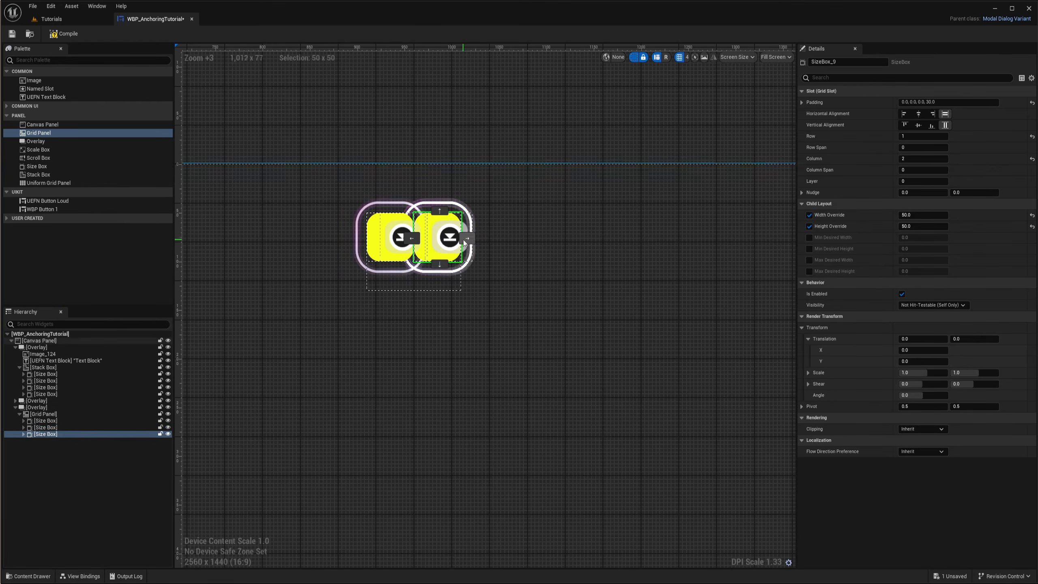
click(468, 239)
right_drag(528, 304, 534, 310)
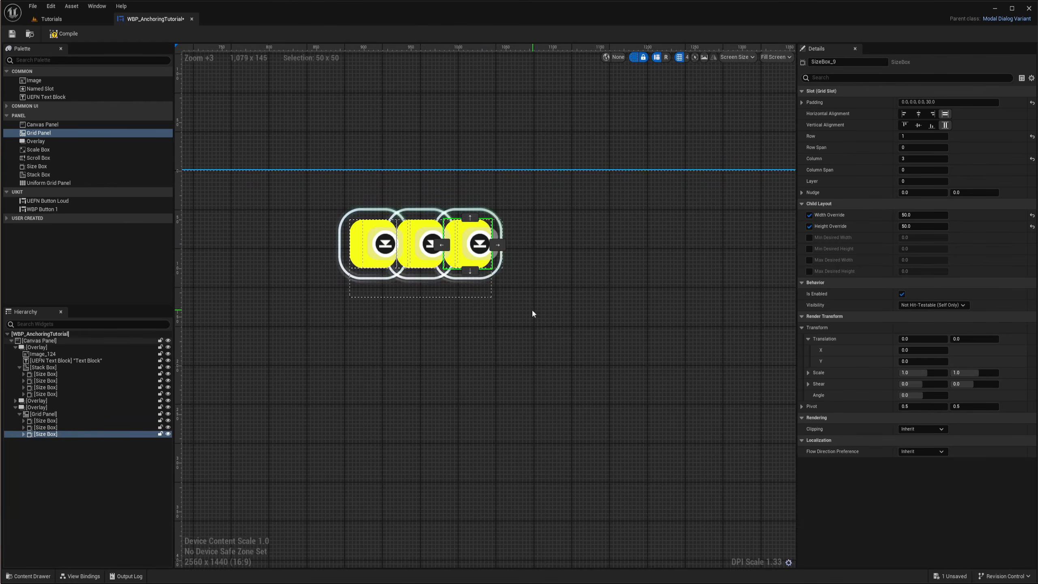
Set the middle button's Row to 2 so it moves below the first row
right_drag(603, 262, 620, 251)
click(443, 231)
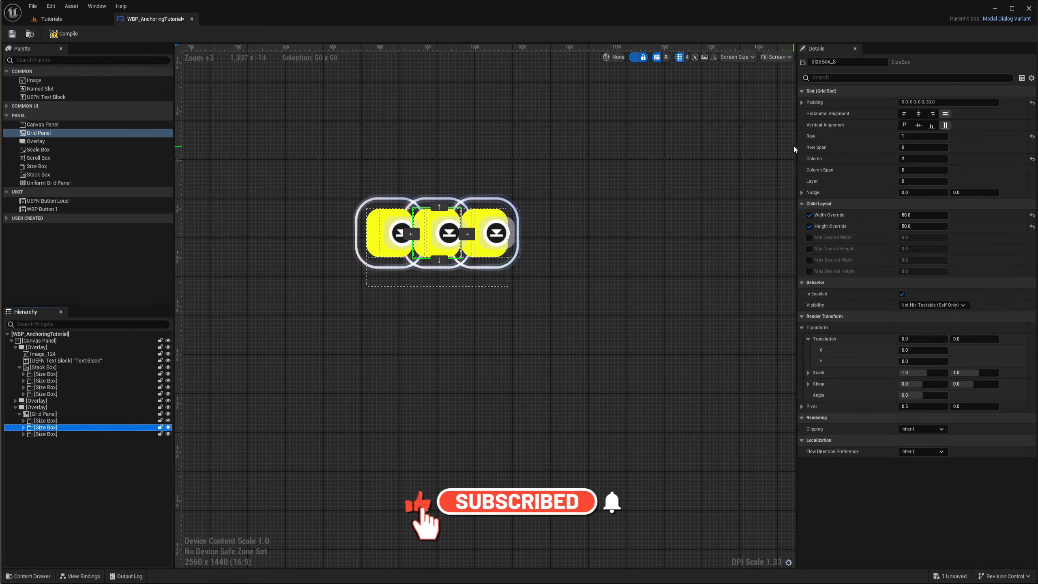
click(922, 137)
text(2)
key(Return)
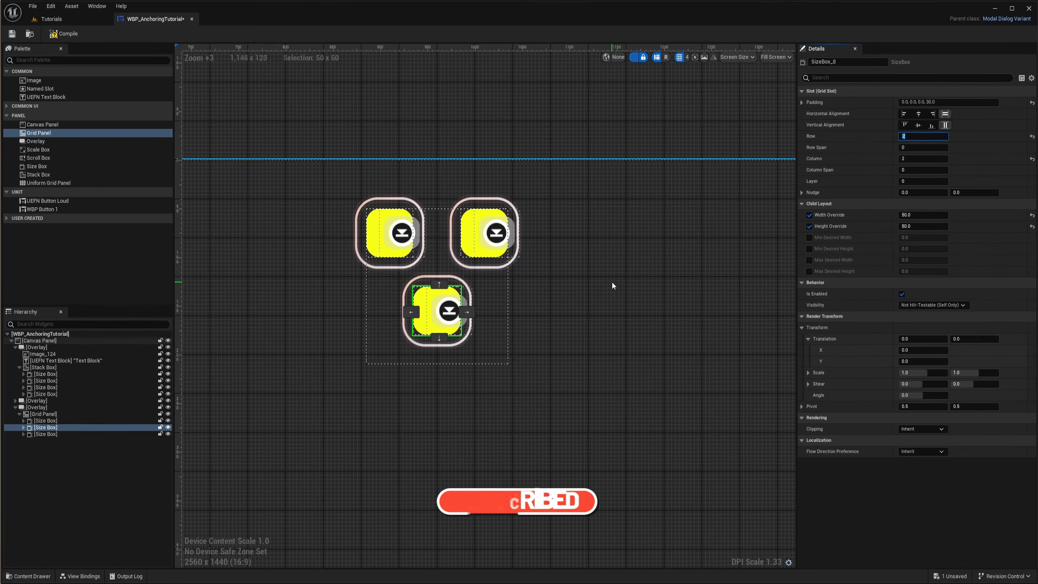
right_drag(612, 281, 593, 276)
click(911, 137)
text(3)
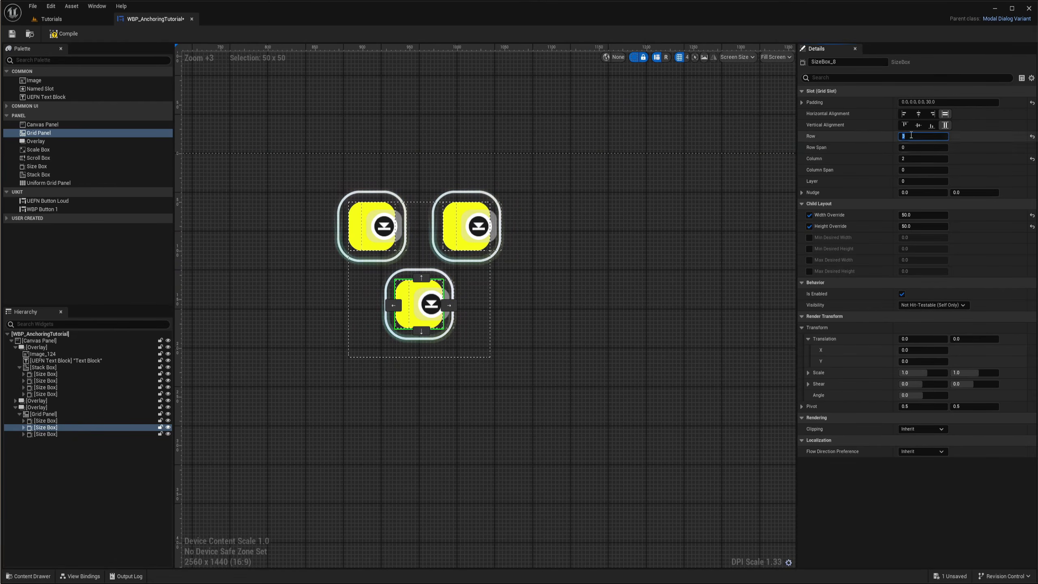
scroll(443, 286, down, 3)
scroll(443, 279, up, 4)
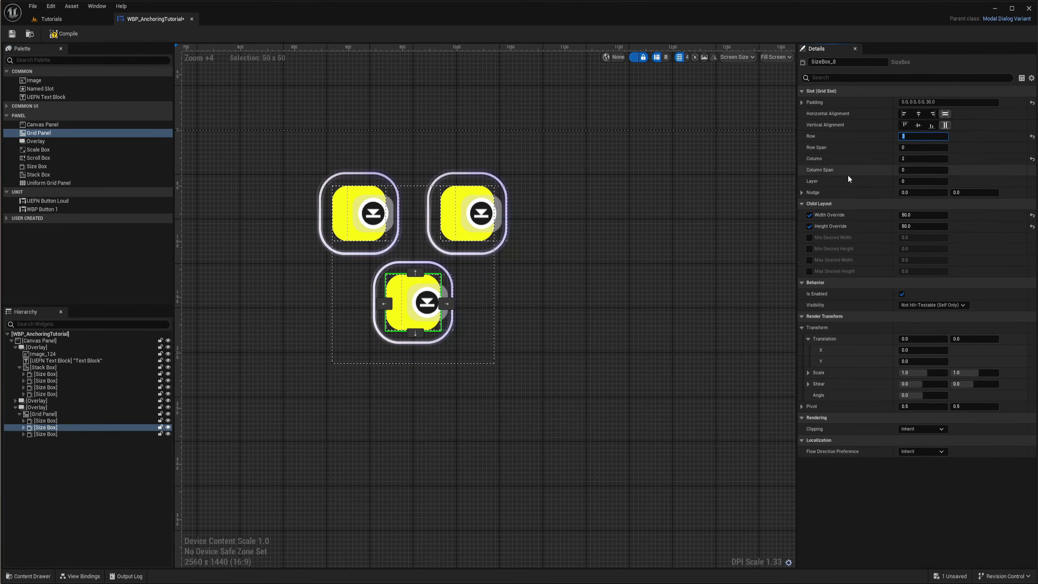
Duplicate the row 2 button and set the copy's Row to 3
click(61, 434)
click(61, 428)
click(59, 434)
click(55, 429)
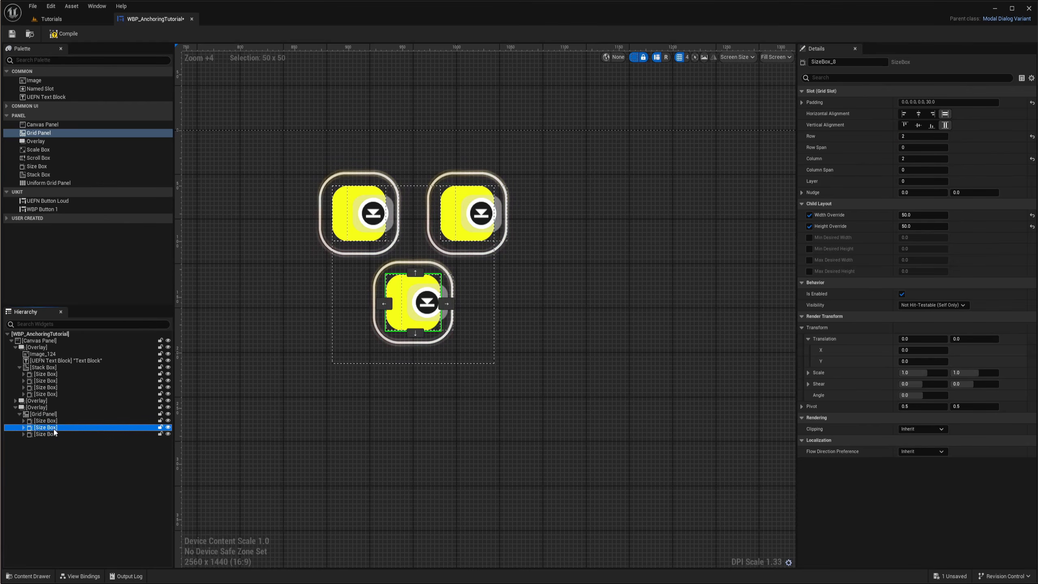
key(ctrl+d)
click(923, 136)
text(3)
key(Return)
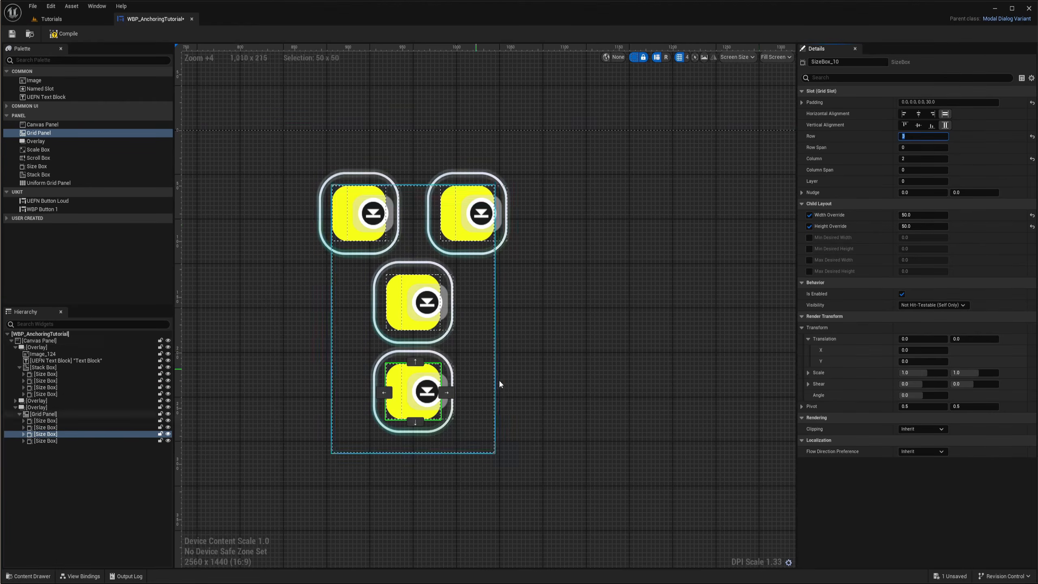
Resize the preview canvas to a wider screen and inspect where the button grid sits
scroll(465, 266, down, 3)
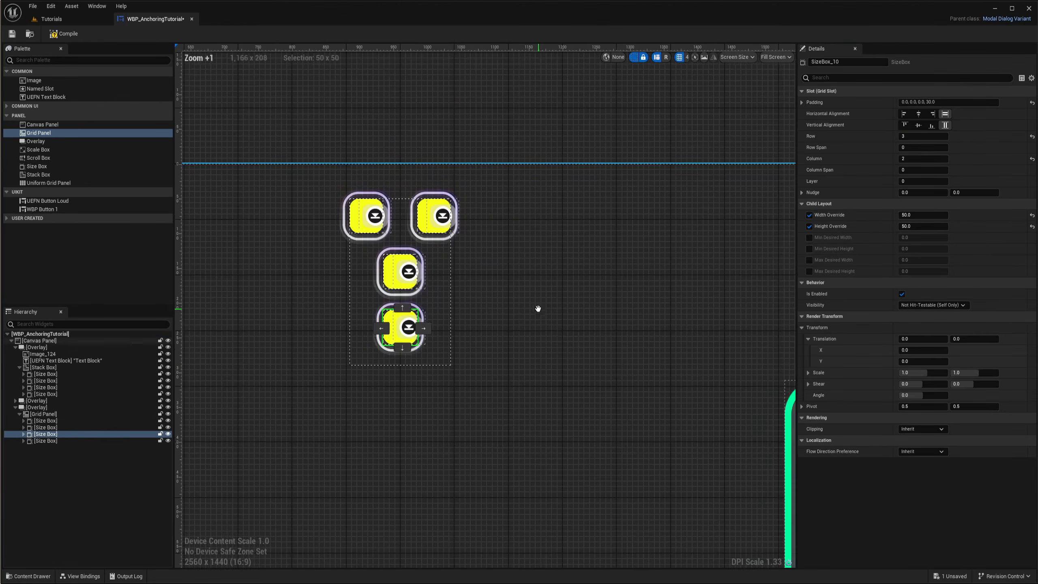
click(517, 286)
scroll(458, 317, down, 4)
scroll(454, 284, up, 1)
scroll(453, 283, up, 4)
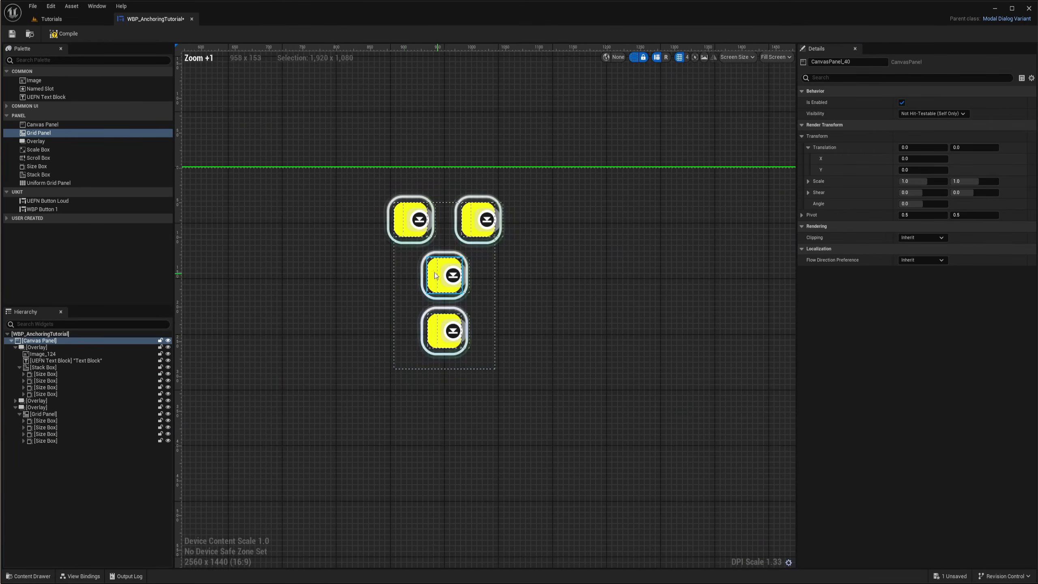
scroll(458, 271, up, 3)
right_drag(458, 272, 530, 295)
scroll(532, 290, down, 3)
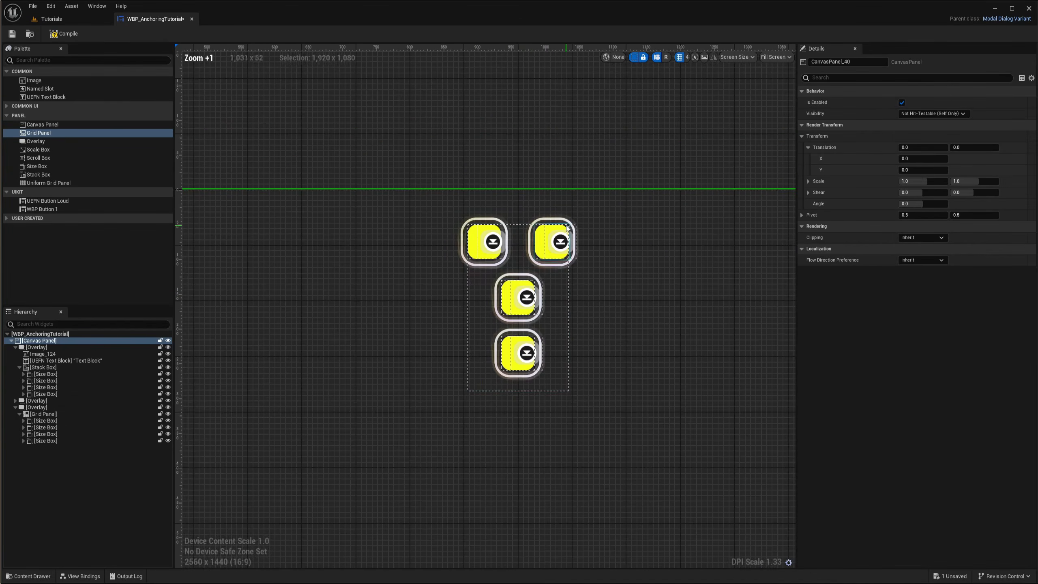
scroll(505, 283, down, 5)
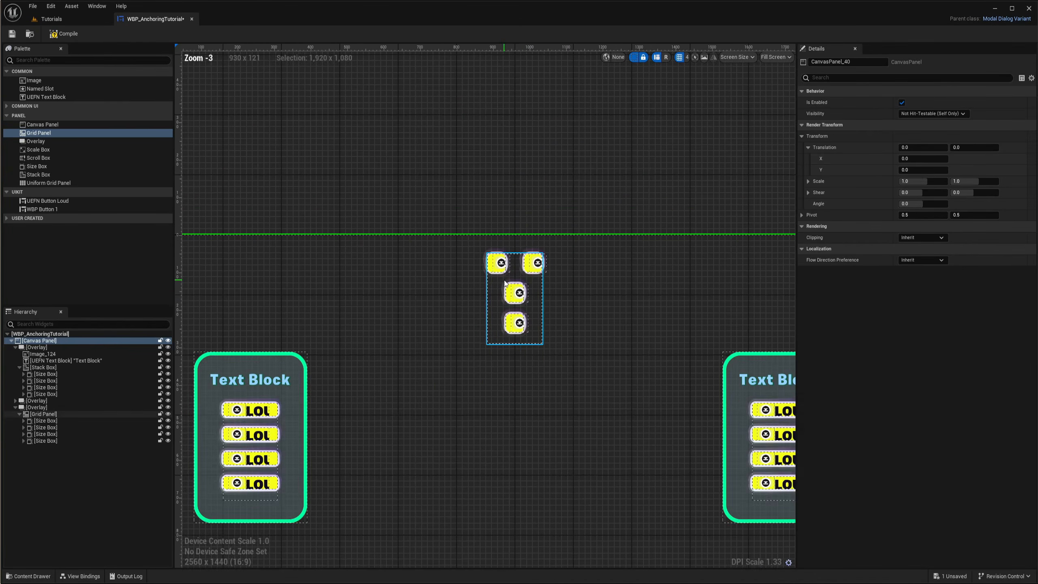
scroll(509, 283, up, 8)
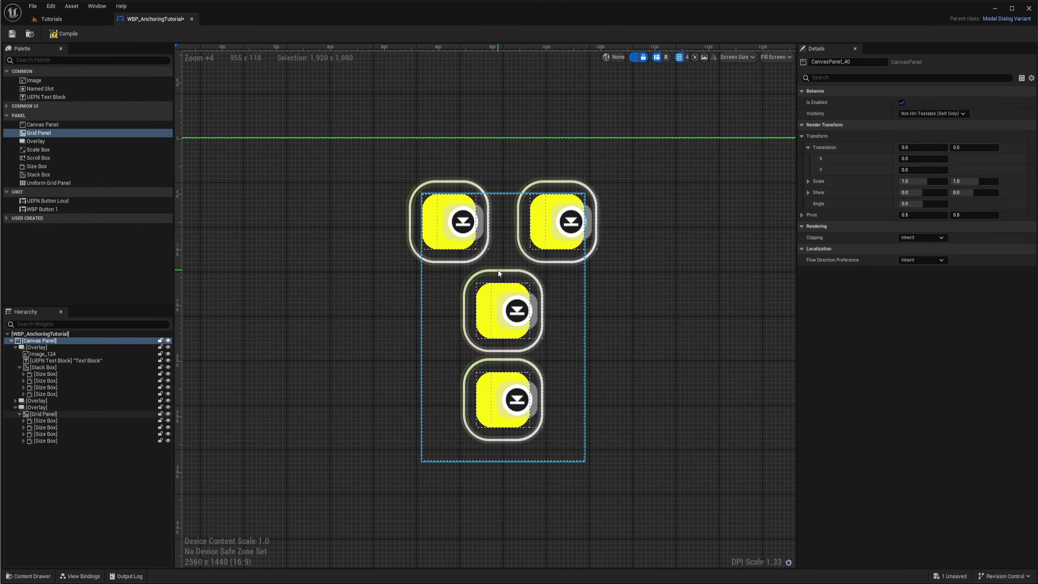
scroll(499, 273, down, 11)
right_drag(568, 308, 575, 278)
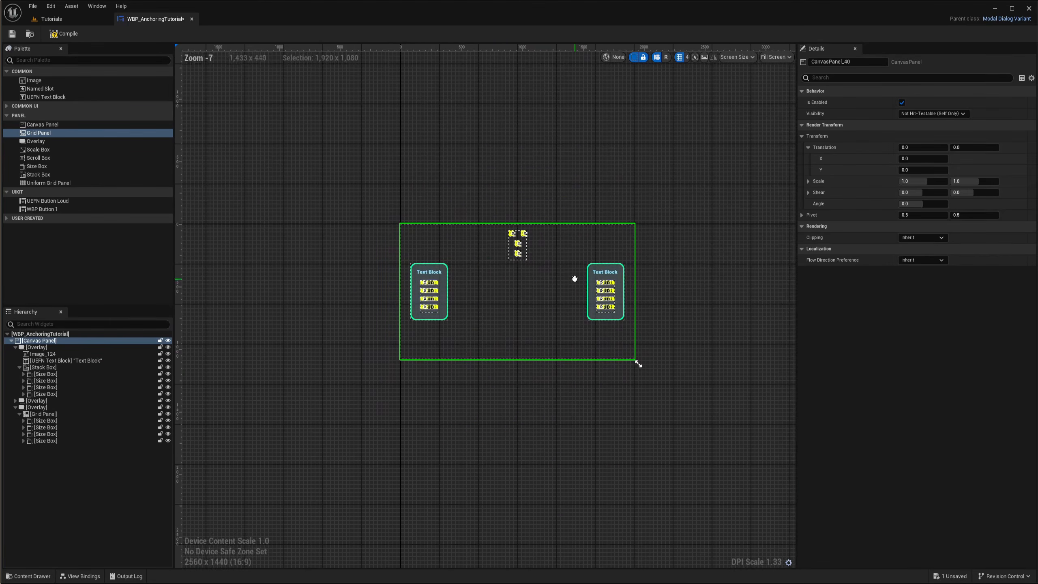
drag(638, 362, 719, 362)
scroll(562, 260, up, 5)
scroll(462, 294, down, 5)
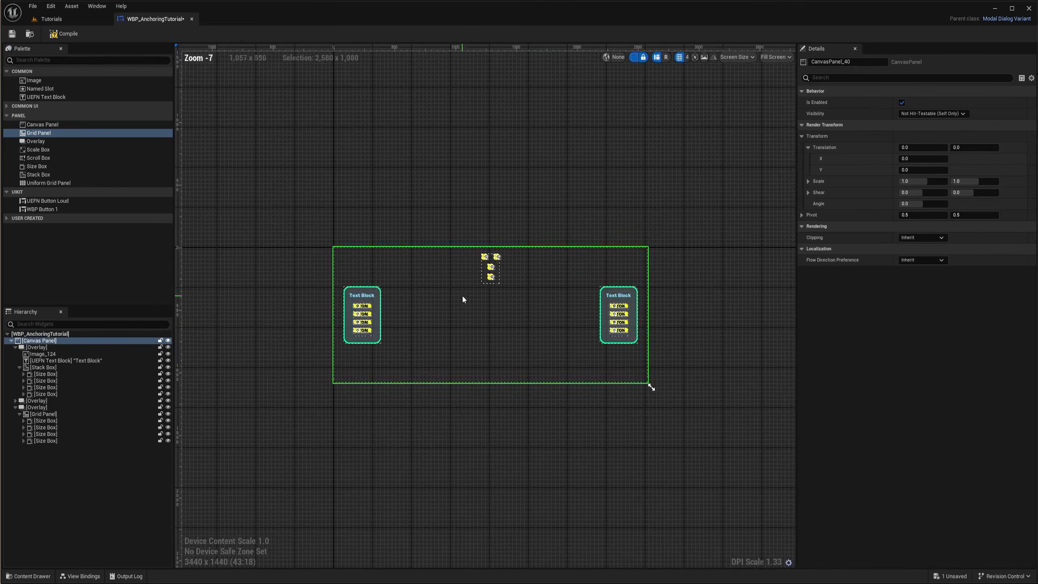
scroll(478, 238, up, 5)
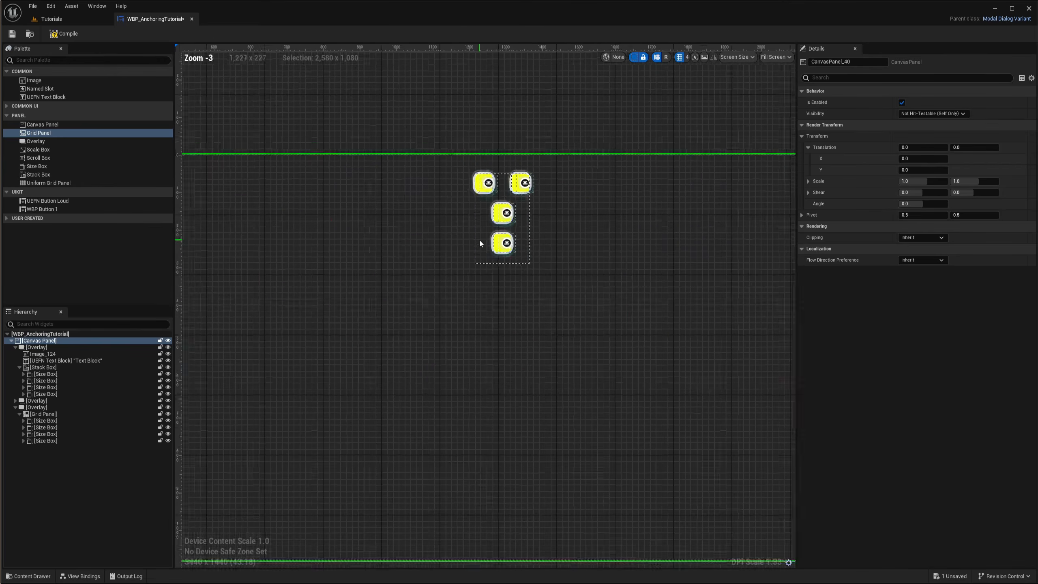
scroll(514, 194, down, 5)
scroll(442, 178, up, 9)
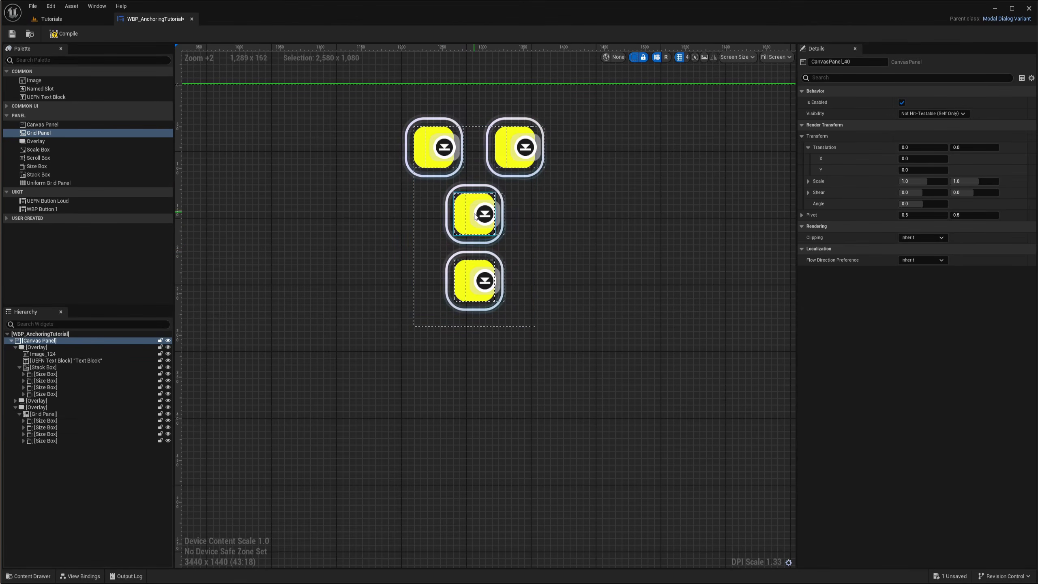
scroll(455, 176, down, 5)
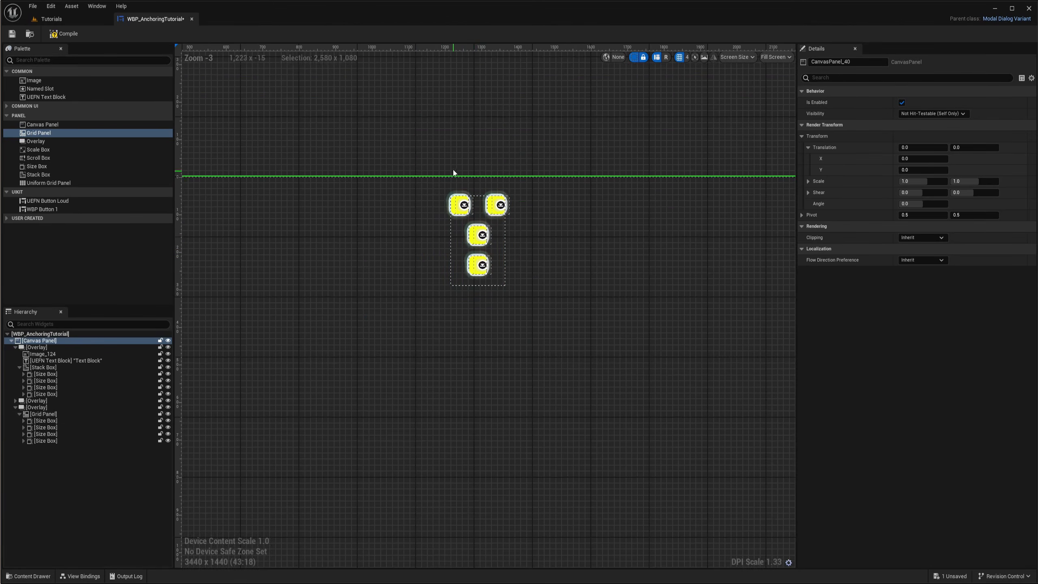
scroll(532, 204, down, 4)
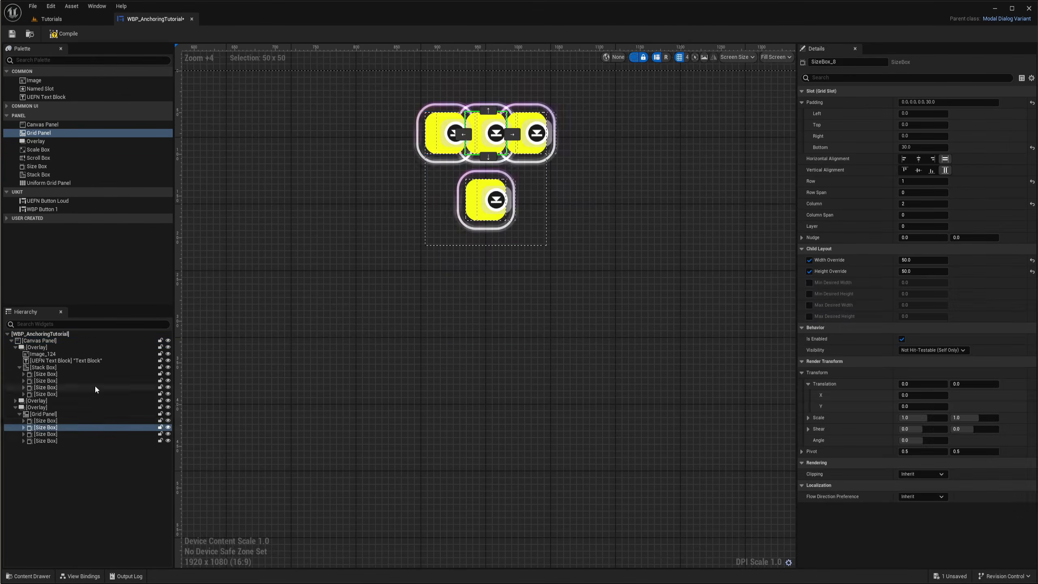
Select all four grid Size Boxes and set their Right padding to 30
click(46, 420)
shift+click(45, 440)
scroll(529, 135, up, 9)
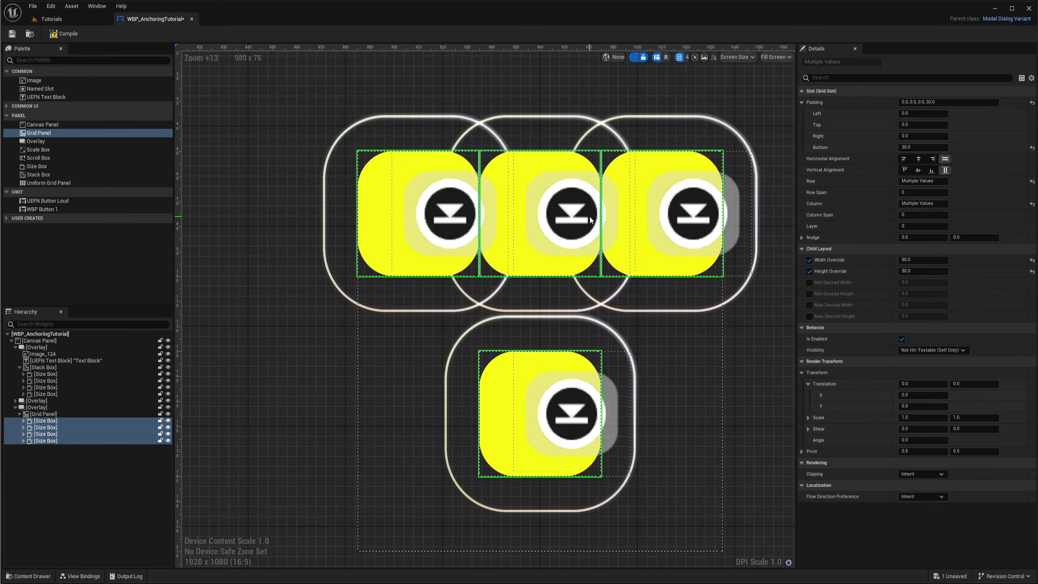
scroll(590, 220, down, 5)
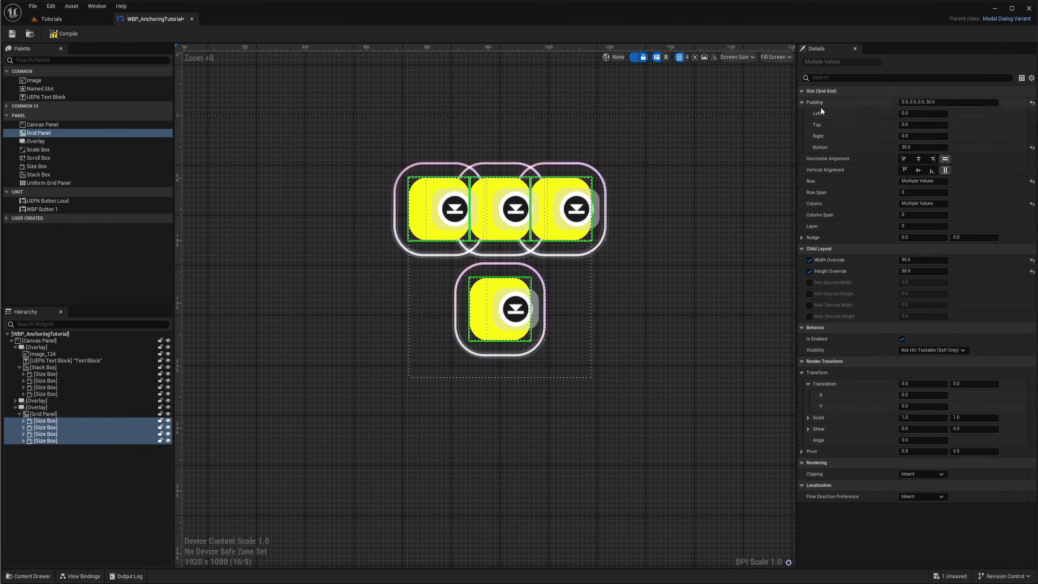
text(30)
key(Return)
scroll(466, 204, up, 3)
scroll(487, 207, down, 3)
mouse_move(619, 279)
right_down()
mouse_move(628, 295)
mouse_move(600, 282)
right_up()
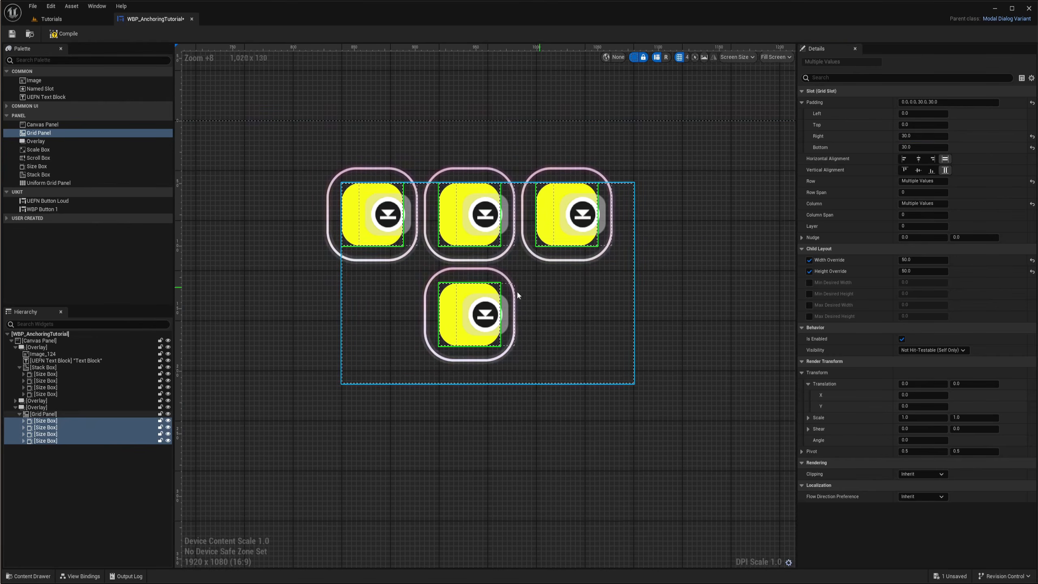
Duplicate the bottom button twice and move a copy to column 1, completing a second row of three
click(425, 353)
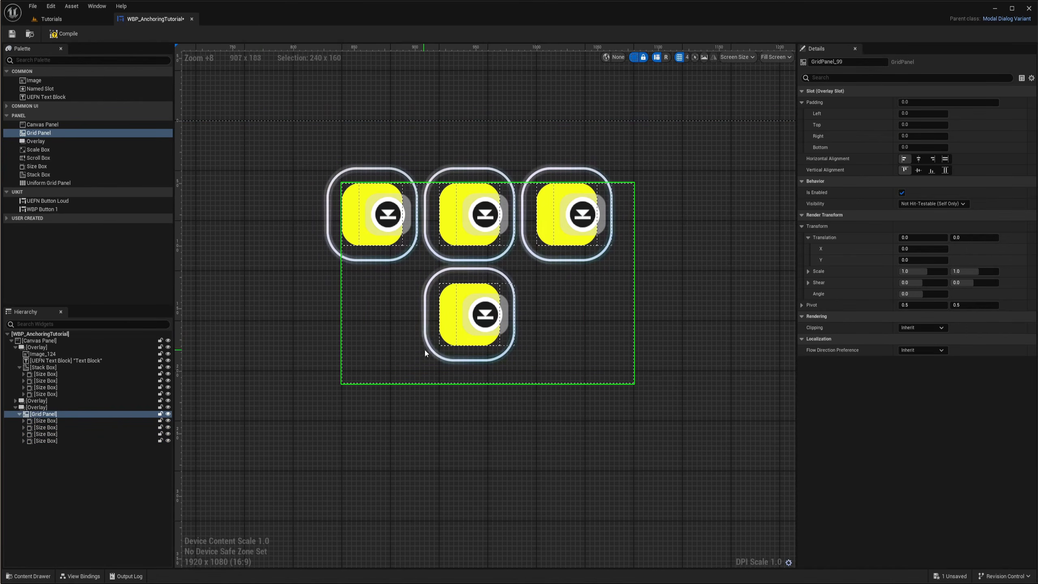
click(425, 353)
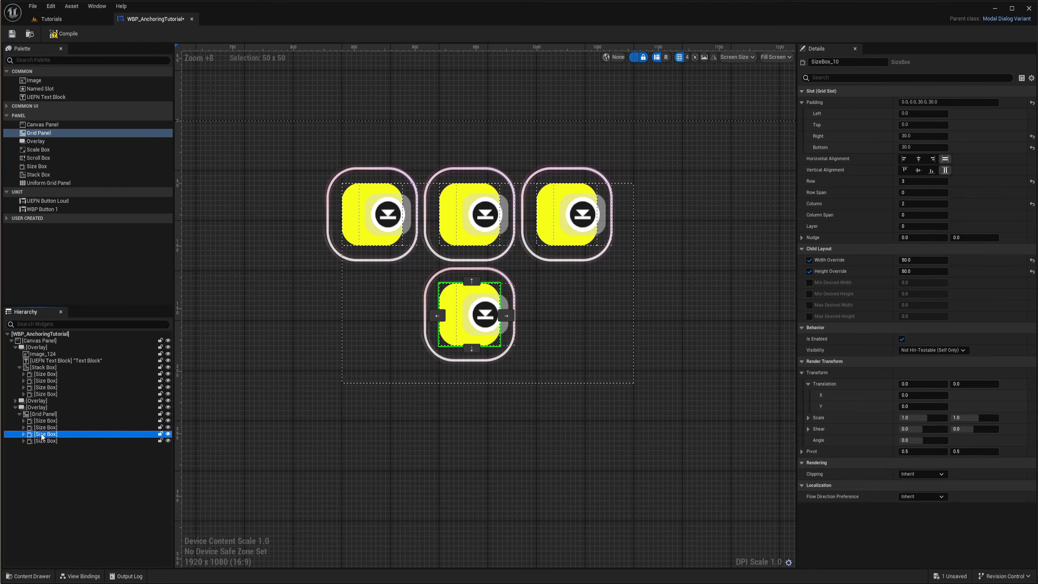
key(ctrl+d)
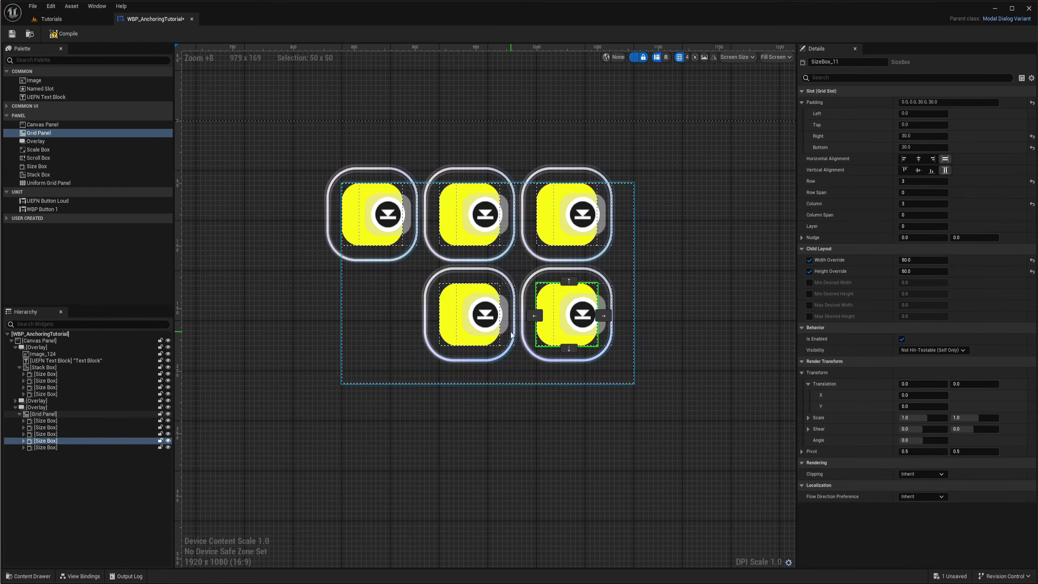
key(ctrl+d)
drag(570, 319, 386, 314)
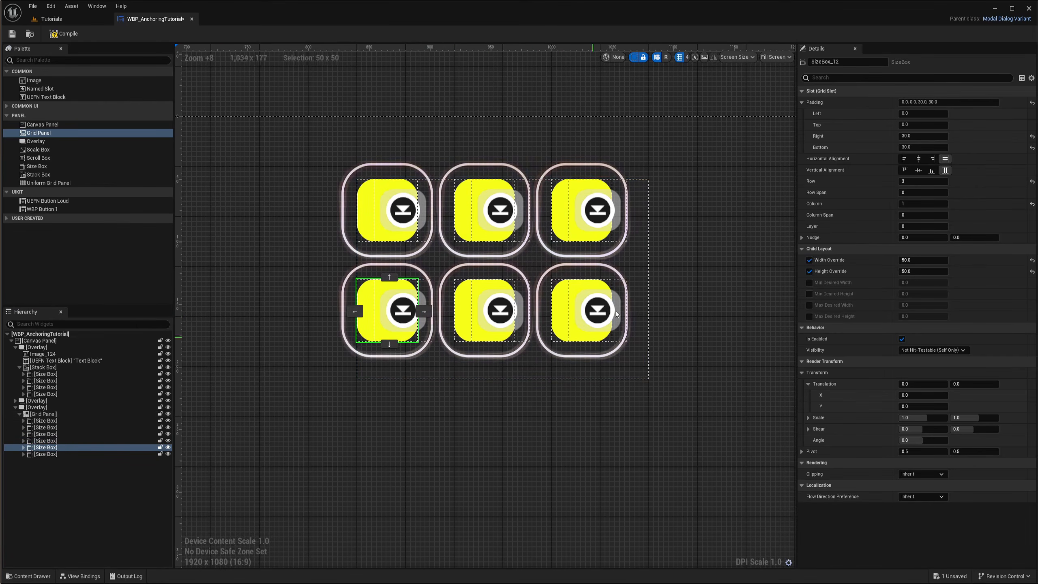
Add another Overlay to the root Canvas Panel
click(601, 380)
scroll(601, 379, down, 5)
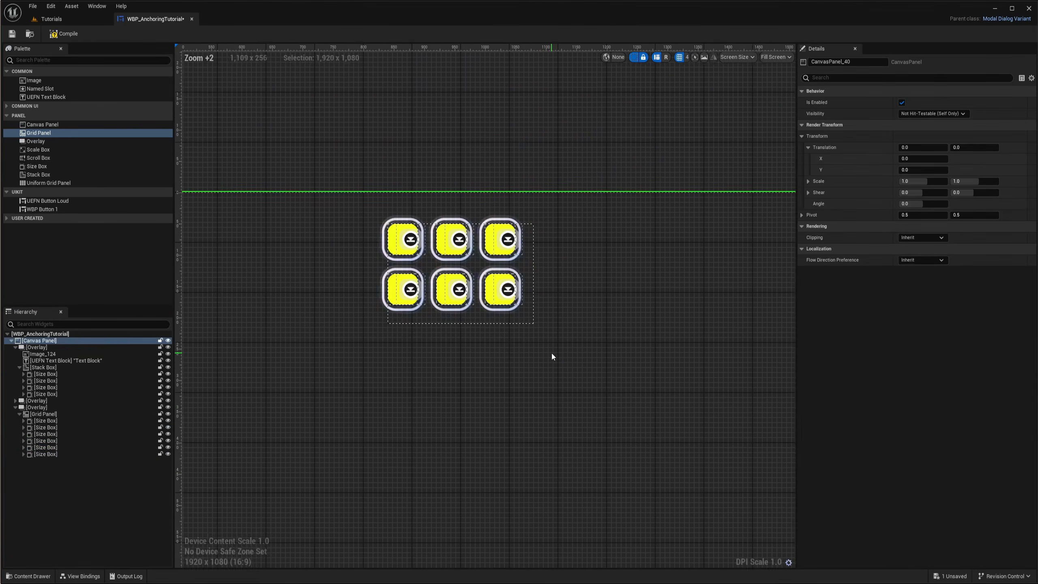
scroll(552, 356, down, 5)
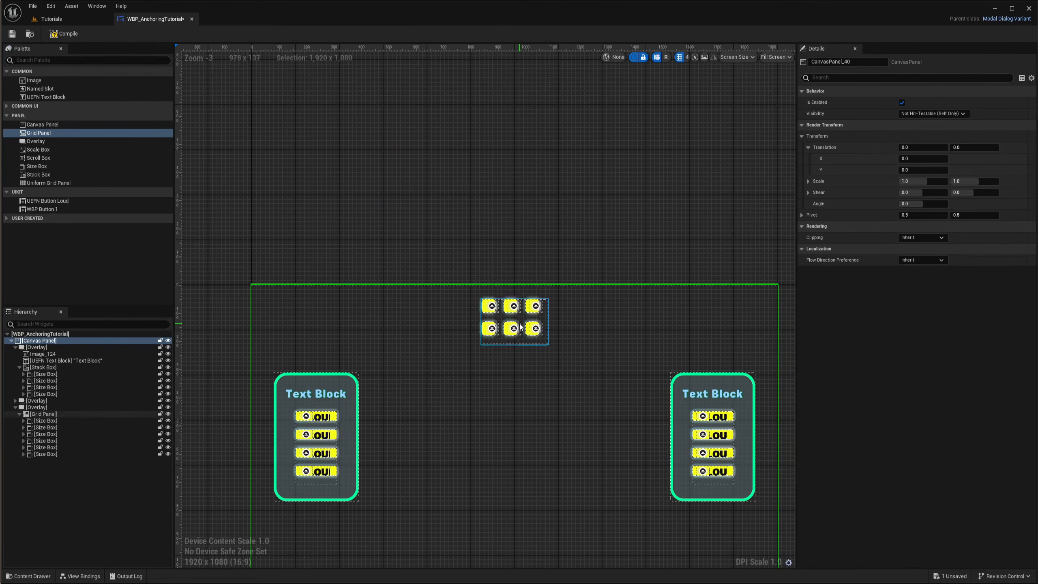
click(20, 415)
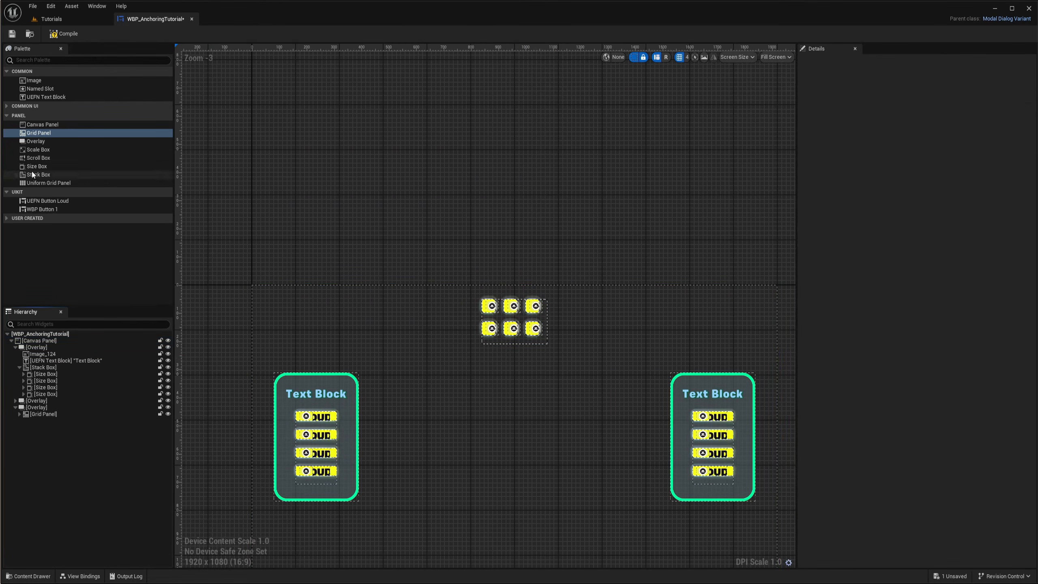
drag(36, 142, 34, 345)
right_drag(344, 292, 378, 214)
click(34, 422)
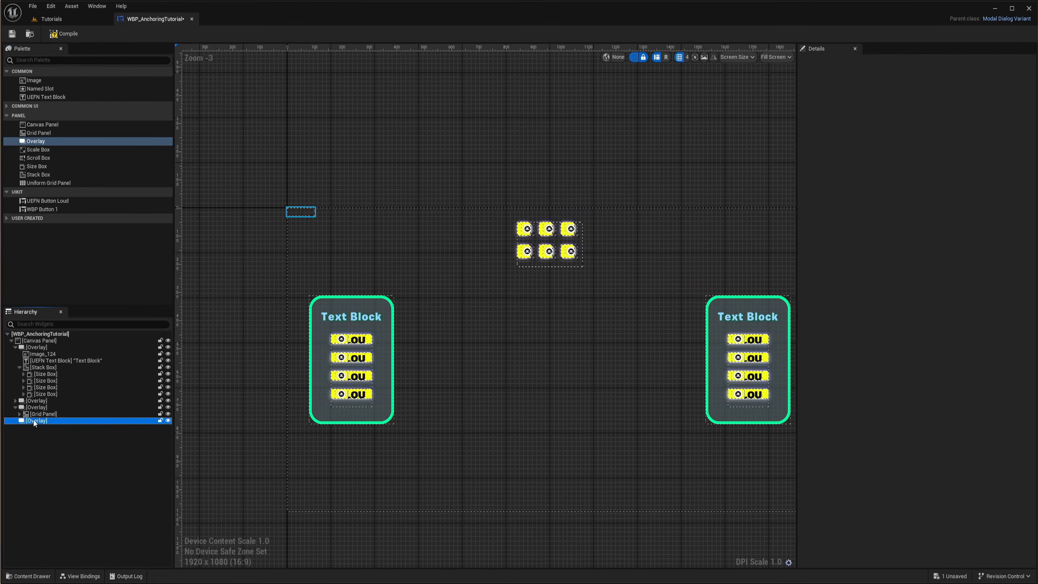
click(15, 408)
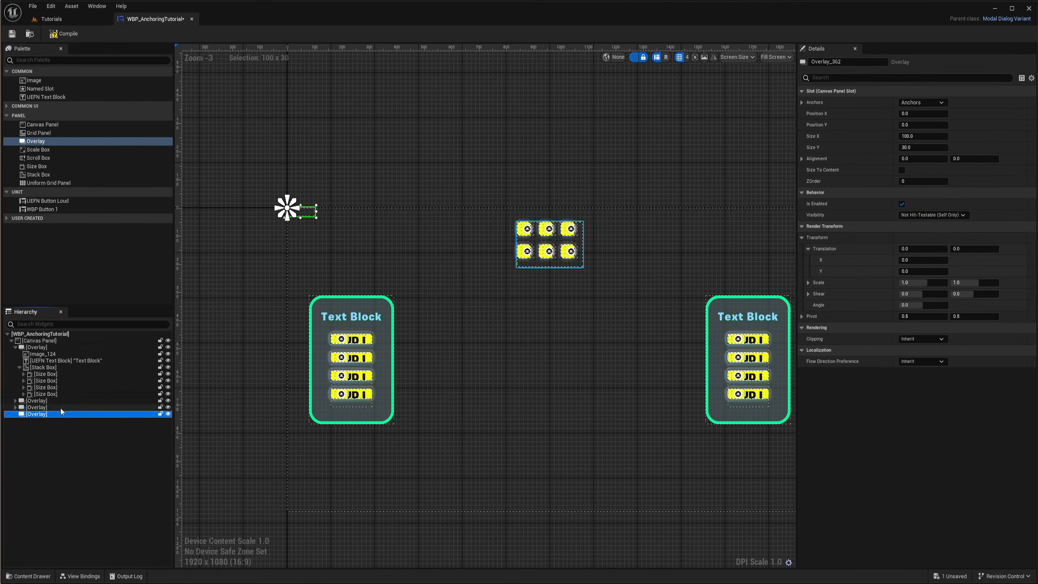
right_drag(574, 351, 493, 303)
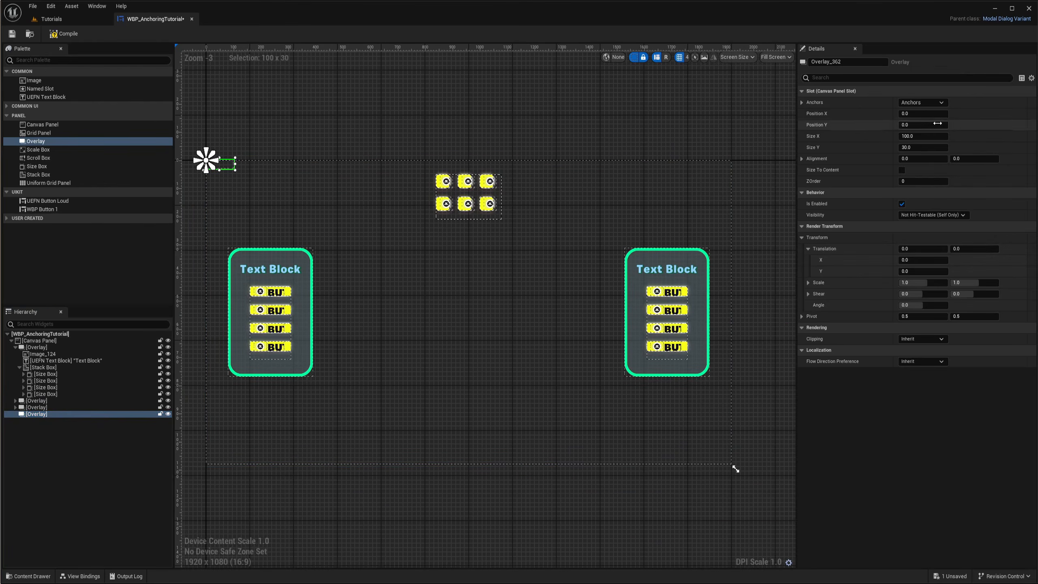
Anchor the new Overlay to the bottom centre of the screen and enable Size To Content
click(926, 103)
ctrl+click(942, 184)
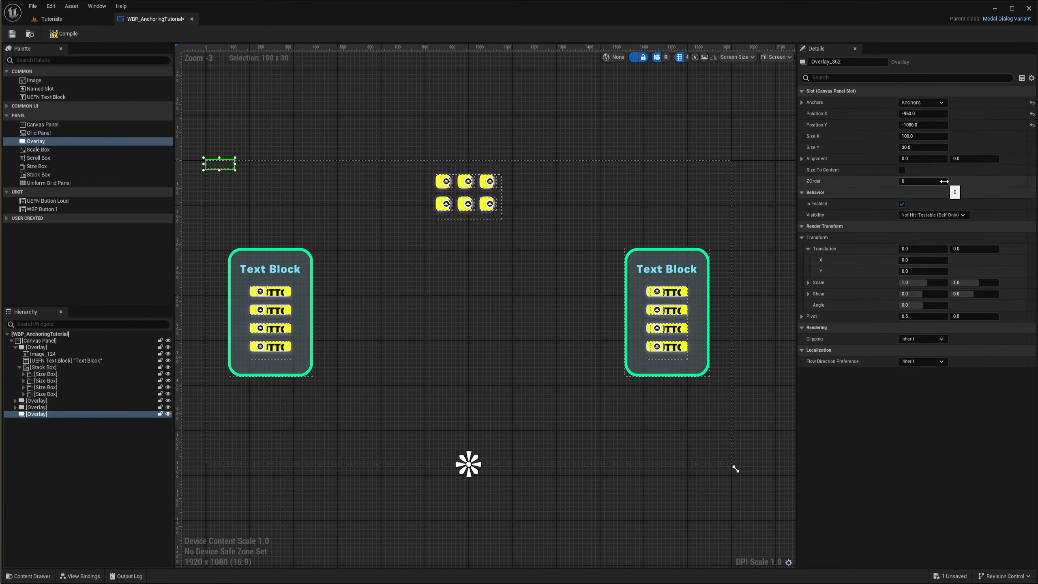
click(902, 170)
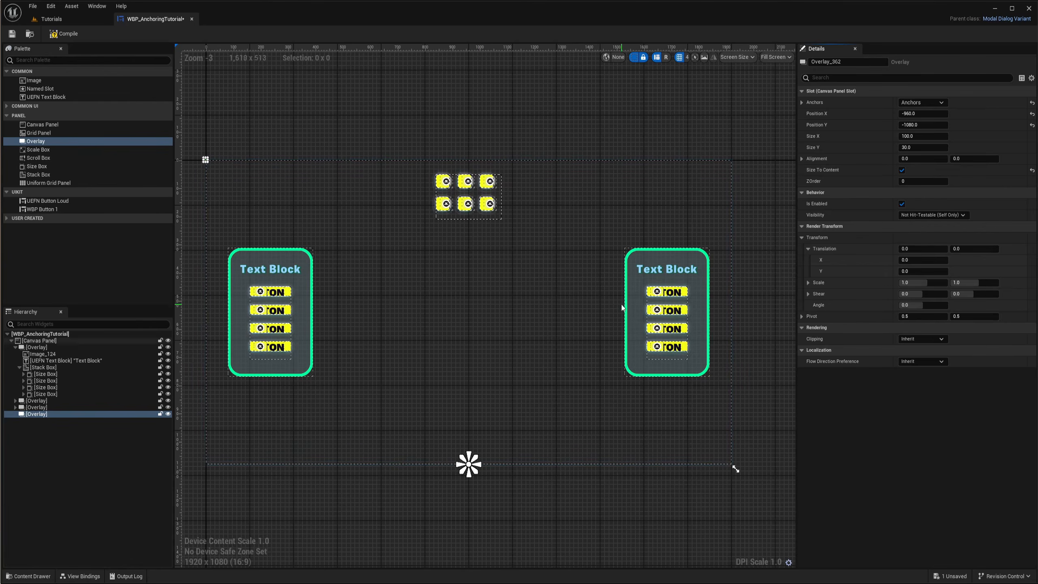
Set the new Overlay's Position X and Position Y to 0
click(921, 116)
text(0)
click(921, 127)
text(0)
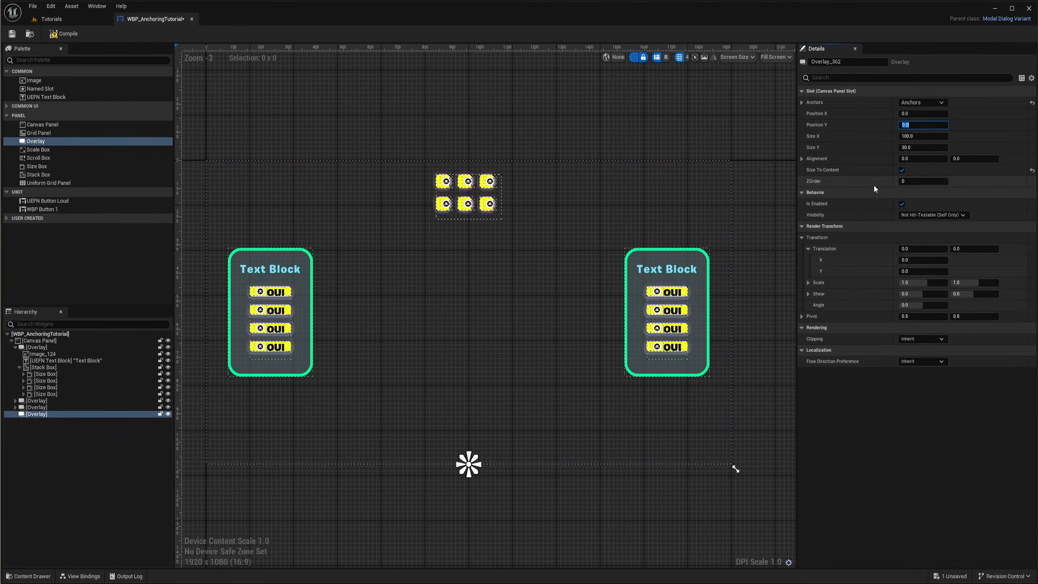
scroll(509, 411, up, 1)
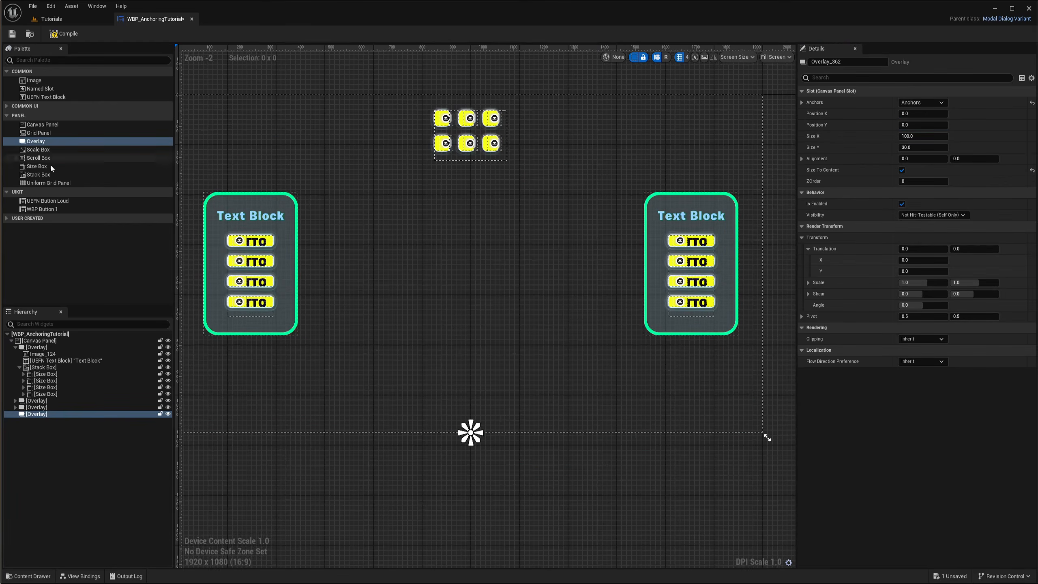
Add a Uniform Grid Panel inside the new Overlay and paste a button Size Box into it
drag(41, 184, 37, 415)
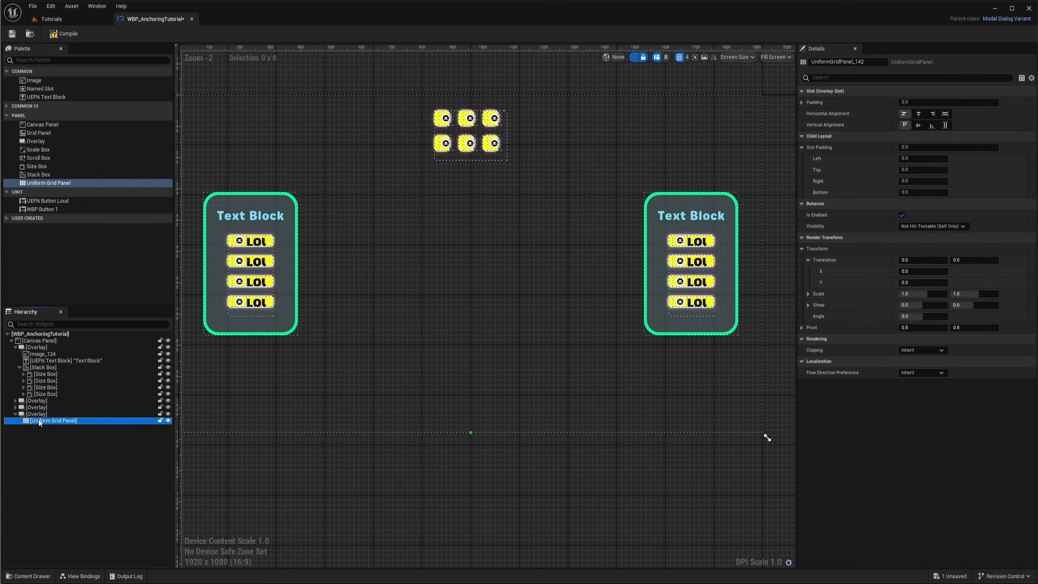
click(45, 374)
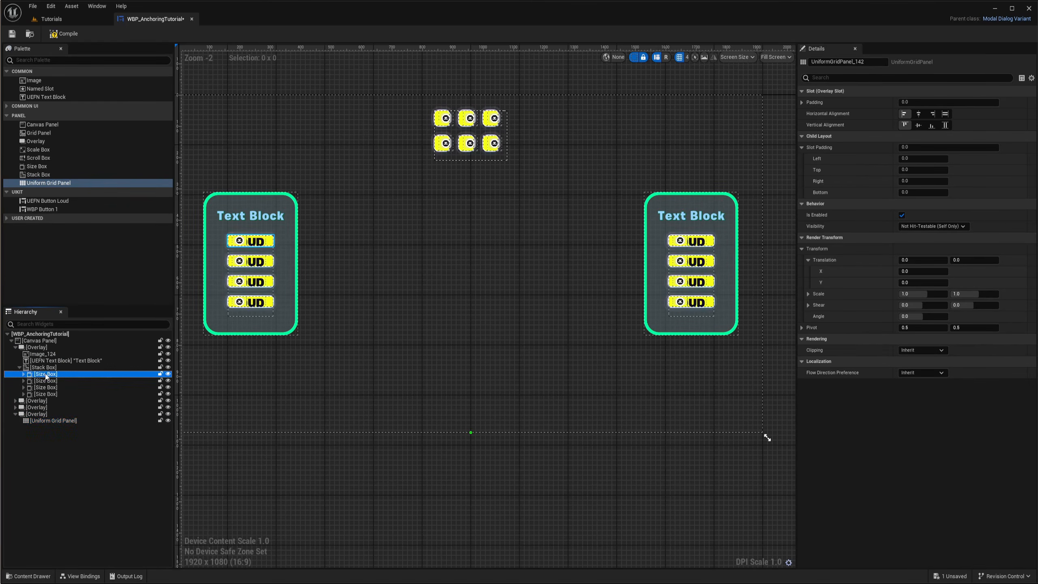
click(44, 421)
key(ctrl+v)
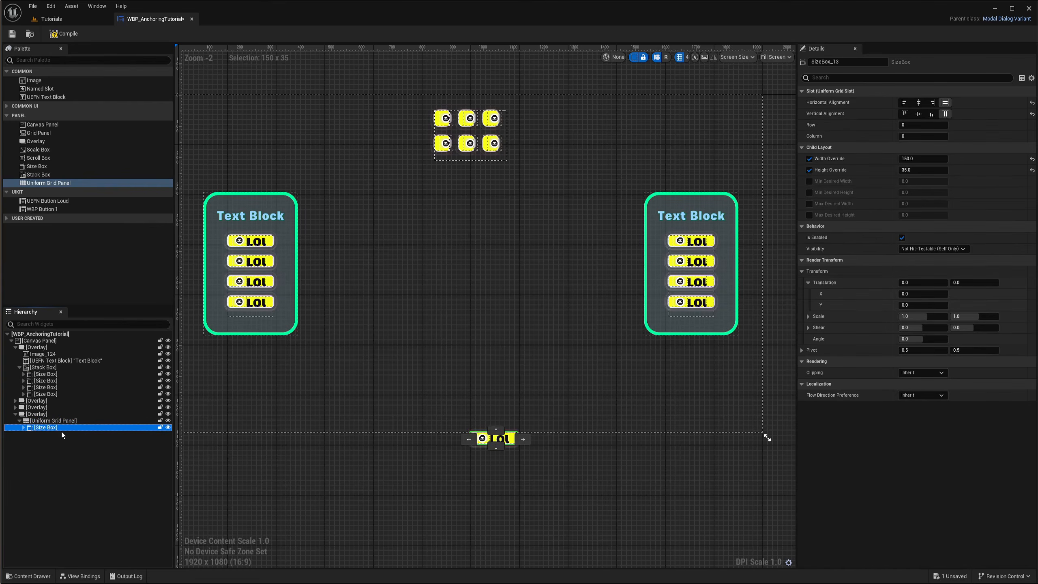
Set the pasted Size Box's Width Override and Height Override to 50
click(916, 159)
text(50)
click(916, 170)
text(50)
key(Return)
scroll(496, 360, up, 10)
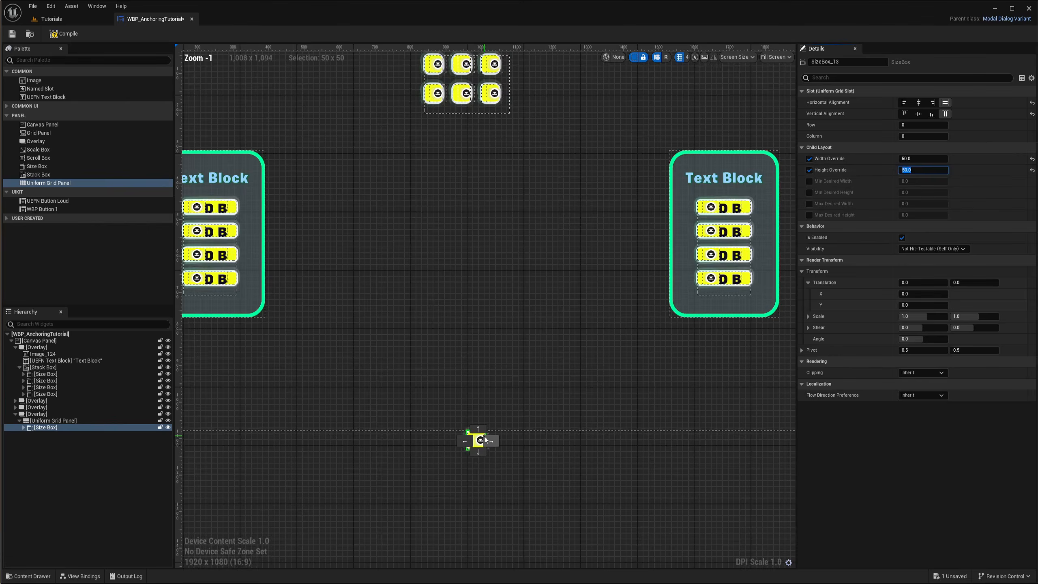
Set the bottom Overlay's alignment to 0.5 horizontally and 1 vertically
scroll(567, 431, up, 6)
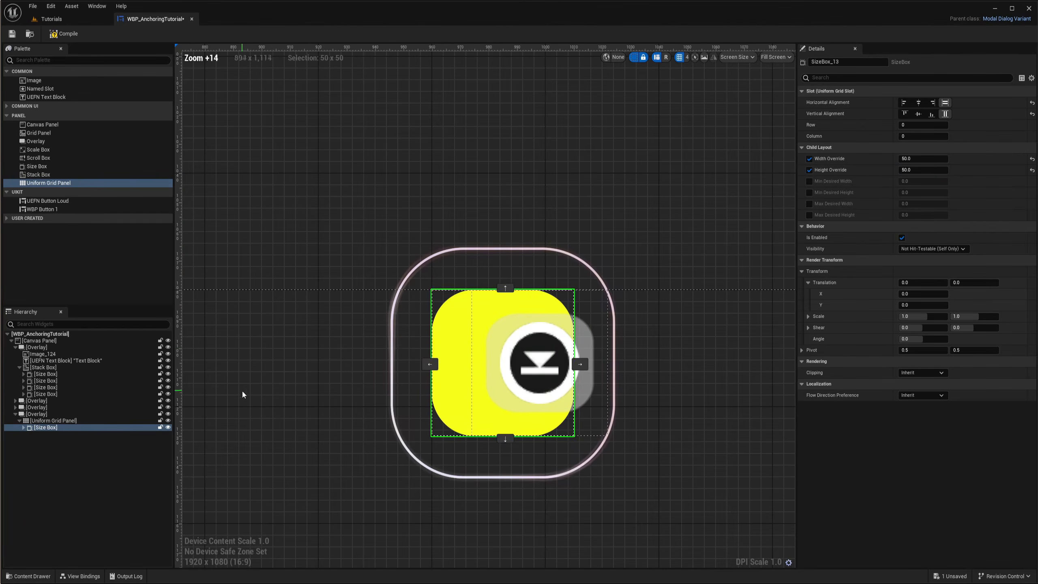
click(36, 415)
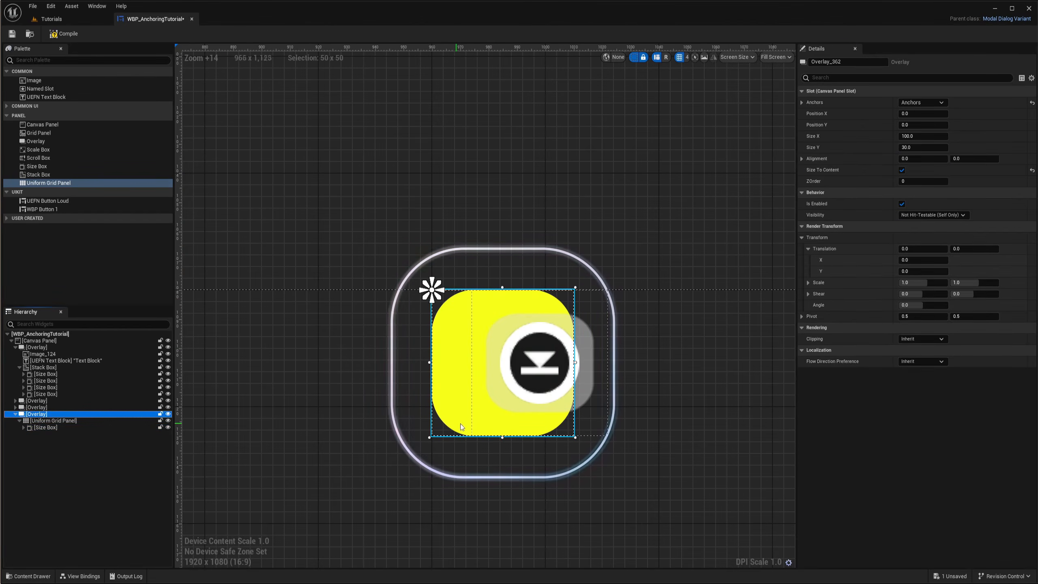
right_drag(427, 251, 423, 291)
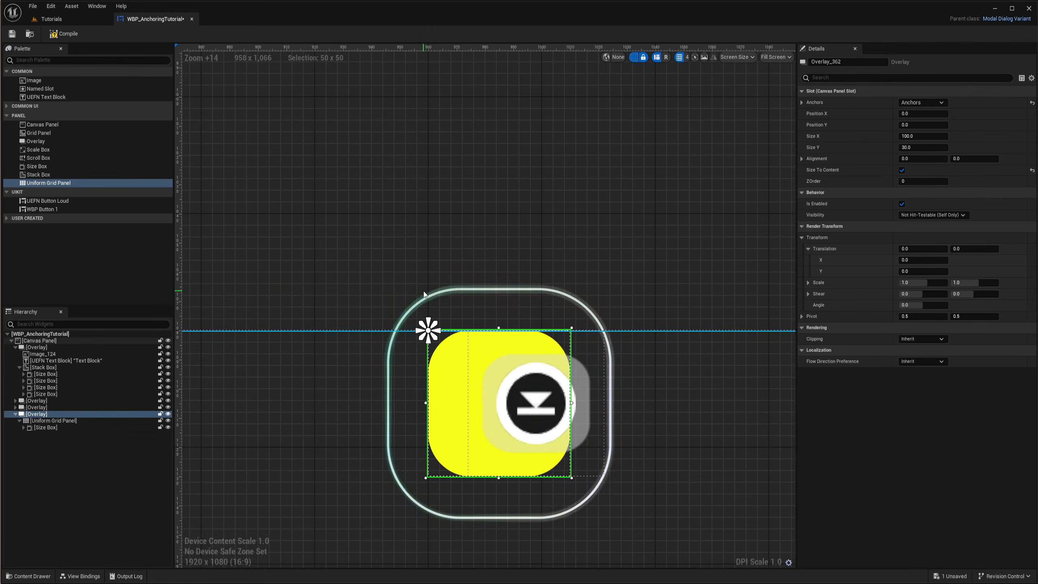
mouse_move(430, 332)
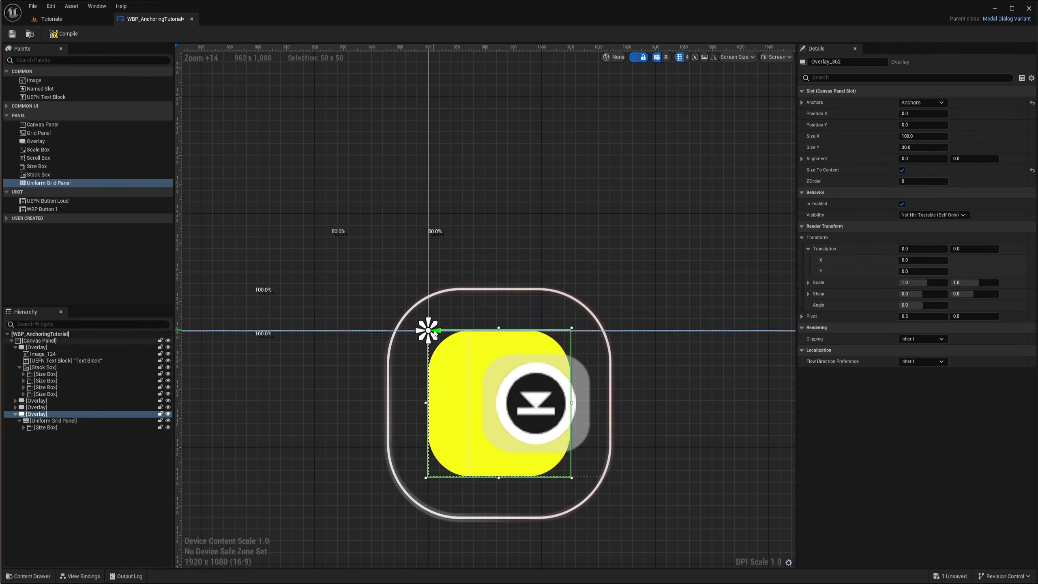
click(929, 159)
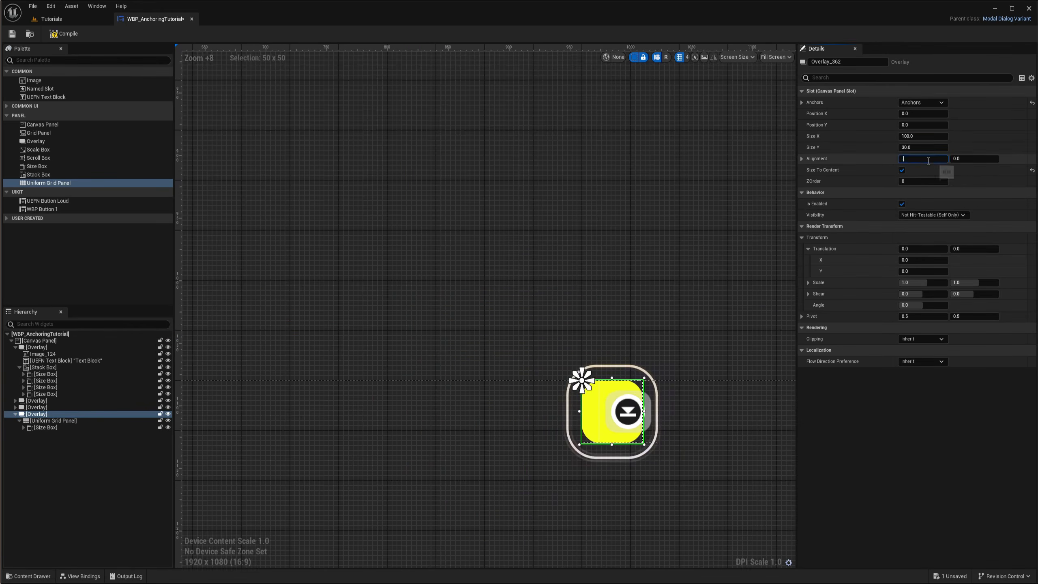
text(0.5)
key(Return)
scroll(586, 384, up, 5)
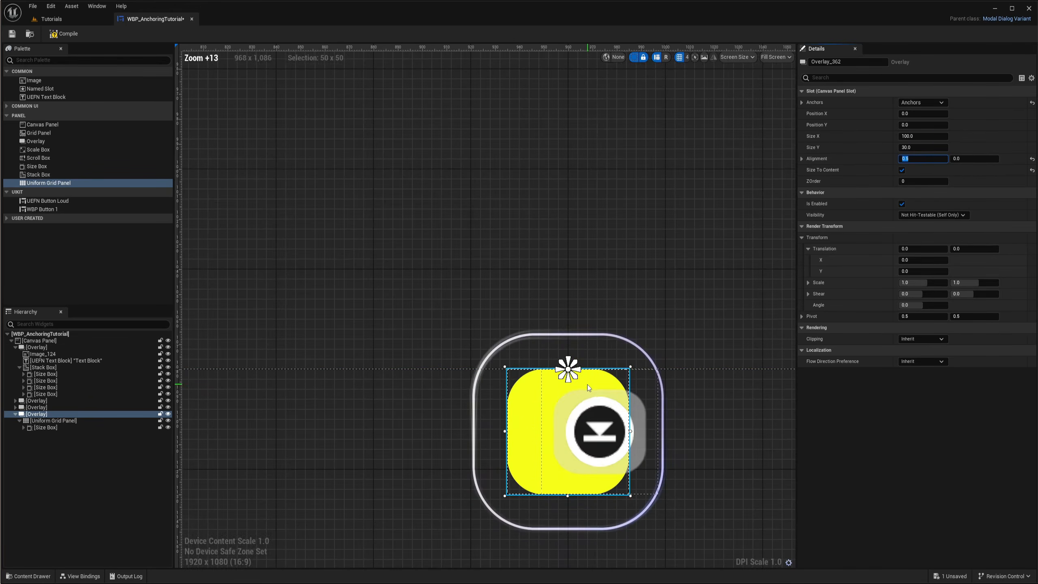
click(975, 159)
text(1)
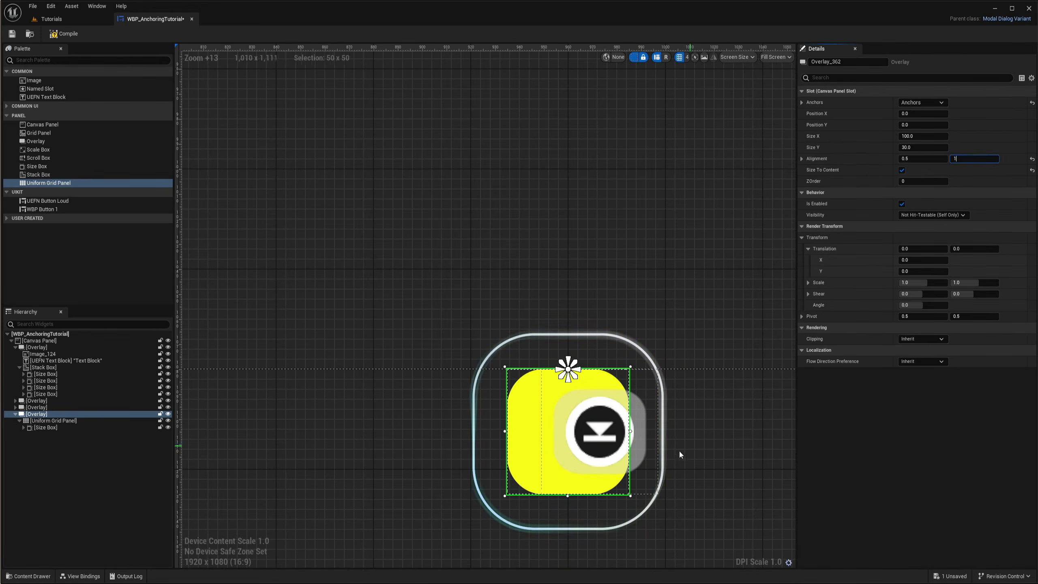
key(Return)
scroll(530, 379, down, 4)
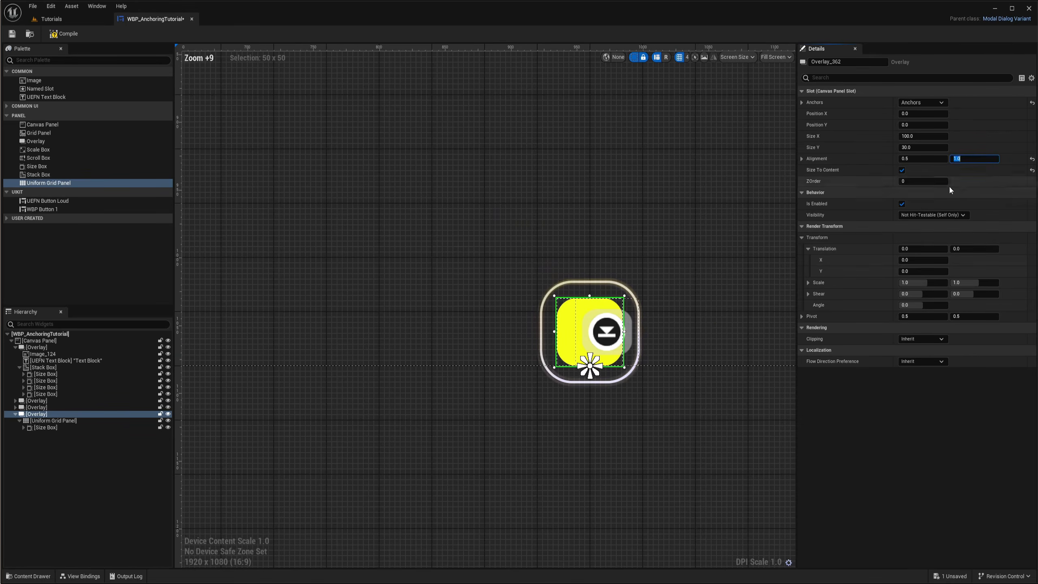
Set the bottom Overlay's Position Y to -80
right_drag(680, 327, 619, 350)
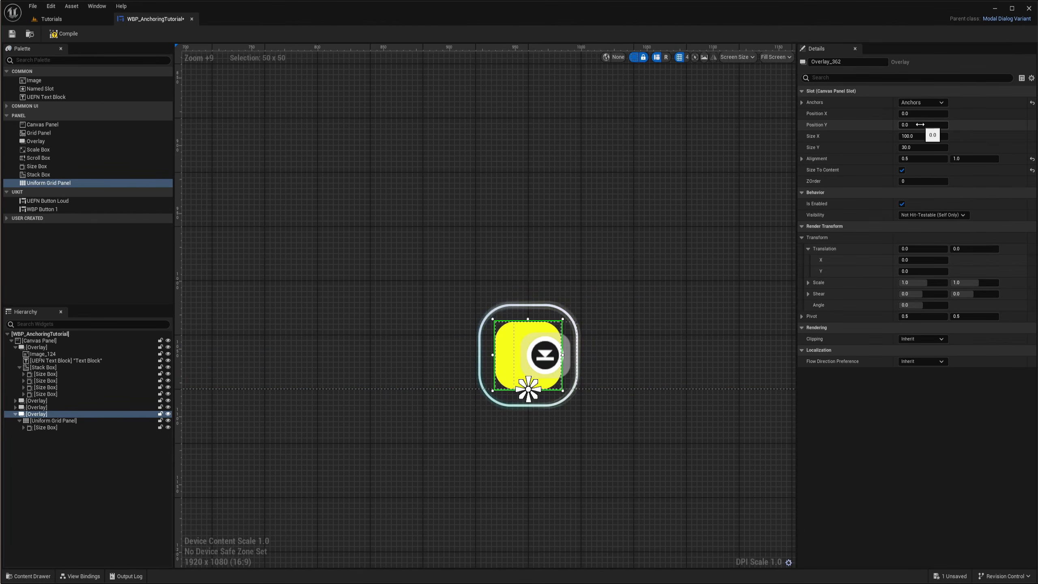
drag(923, 125, 907, 125)
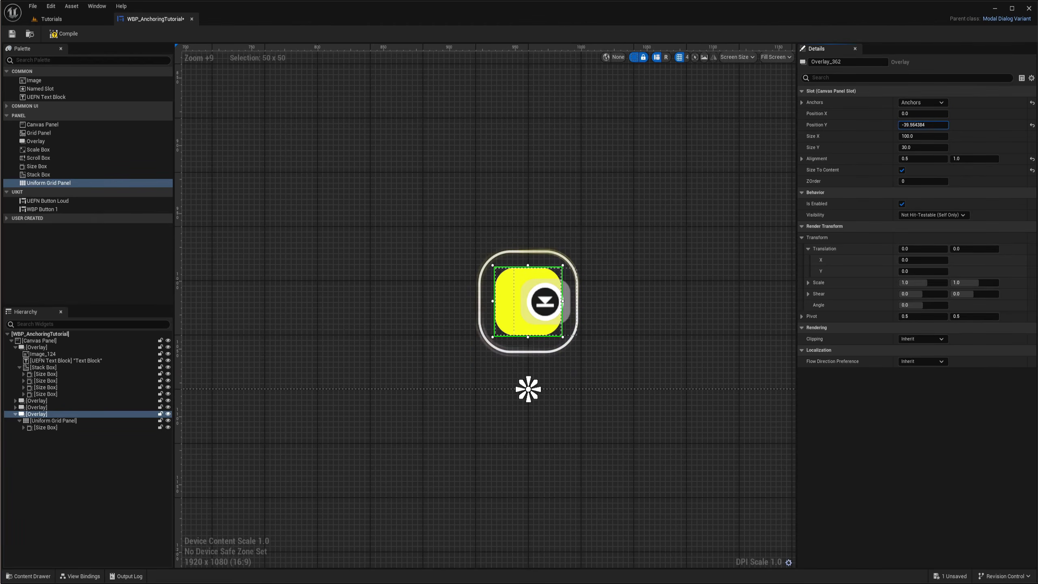
text(-80)
key(Return)
key(Return)
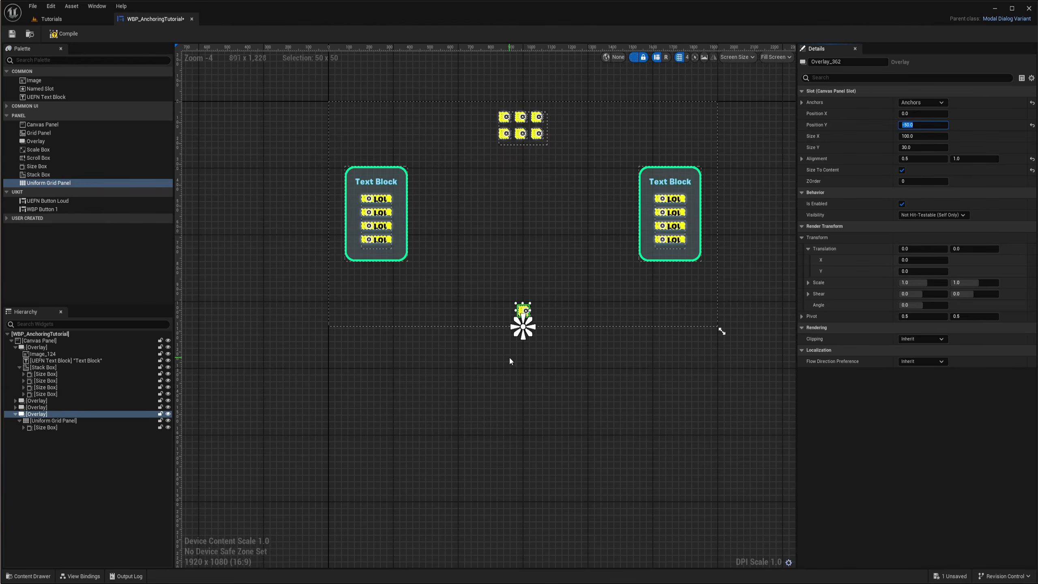
scroll(524, 294, up, 7)
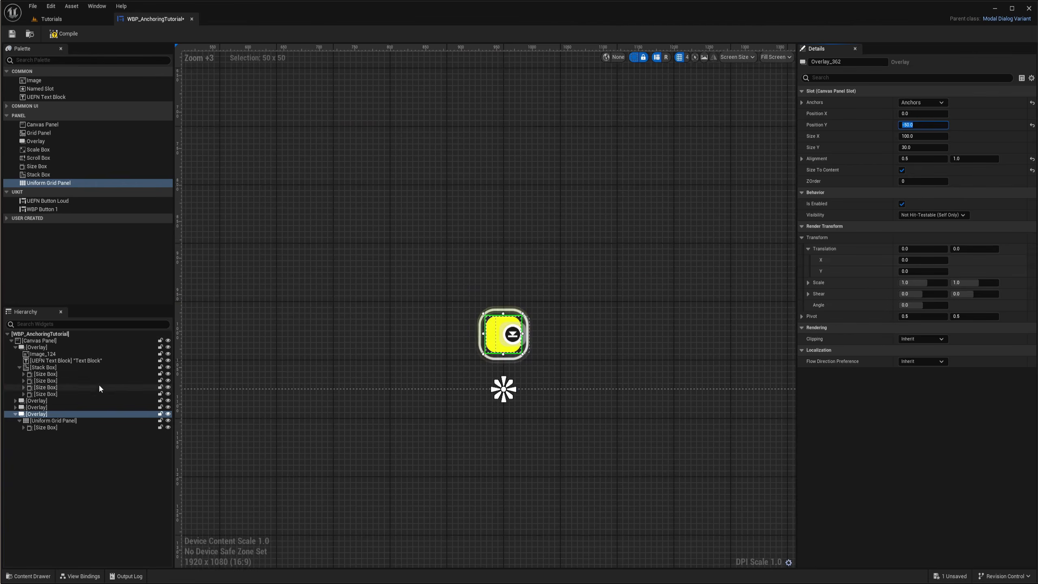
Duplicate the Size Box three times inside the bottom Uniform Grid Panel
click(43, 428)
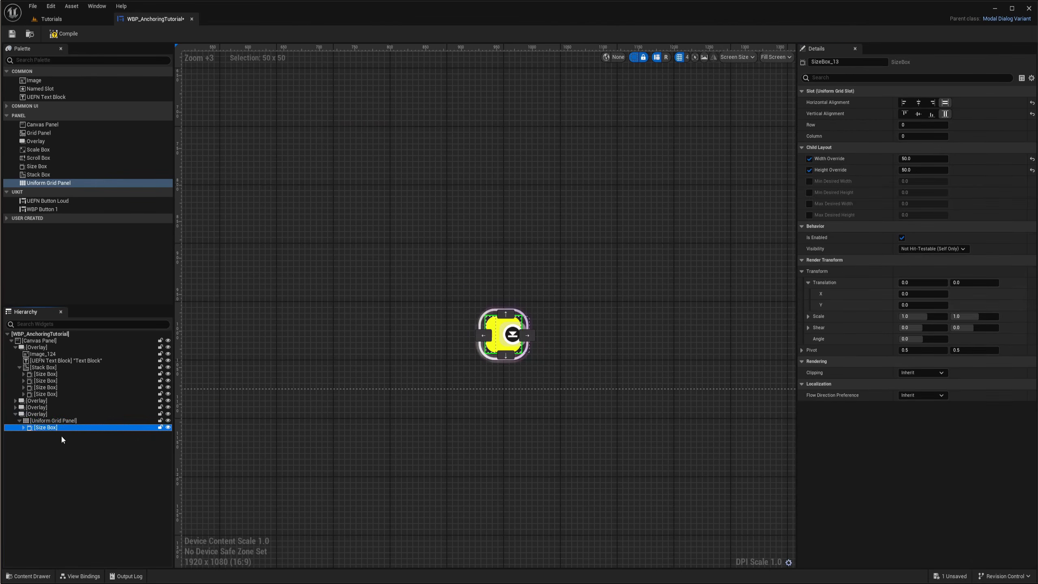
key(ctrl+d)
key(ctrl+d)
key(ctrl+d)
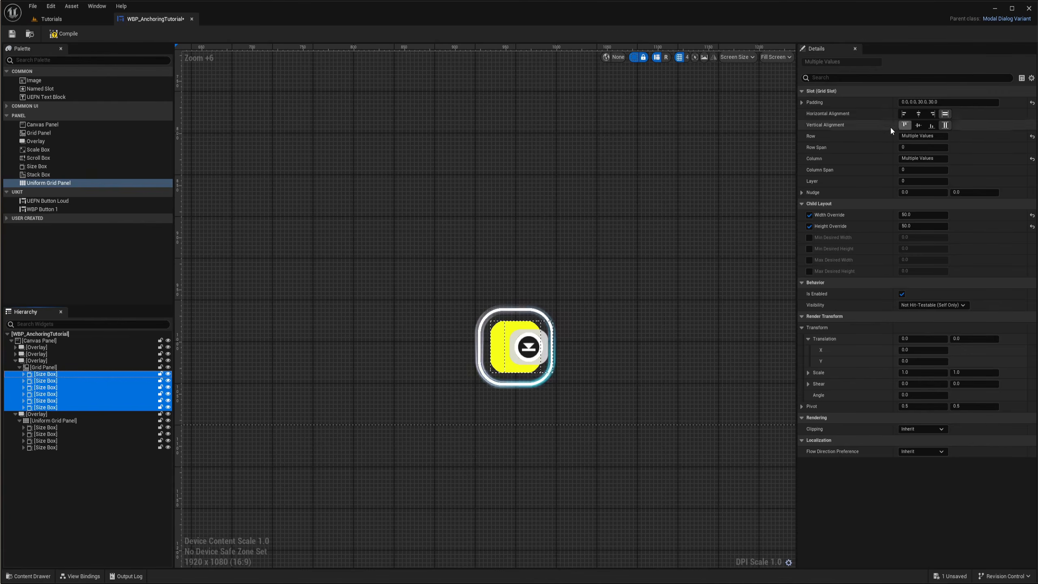
Examine the padding of the top grid's Size Boxes and the bottom Uniform Grid Panel
click(802, 102)
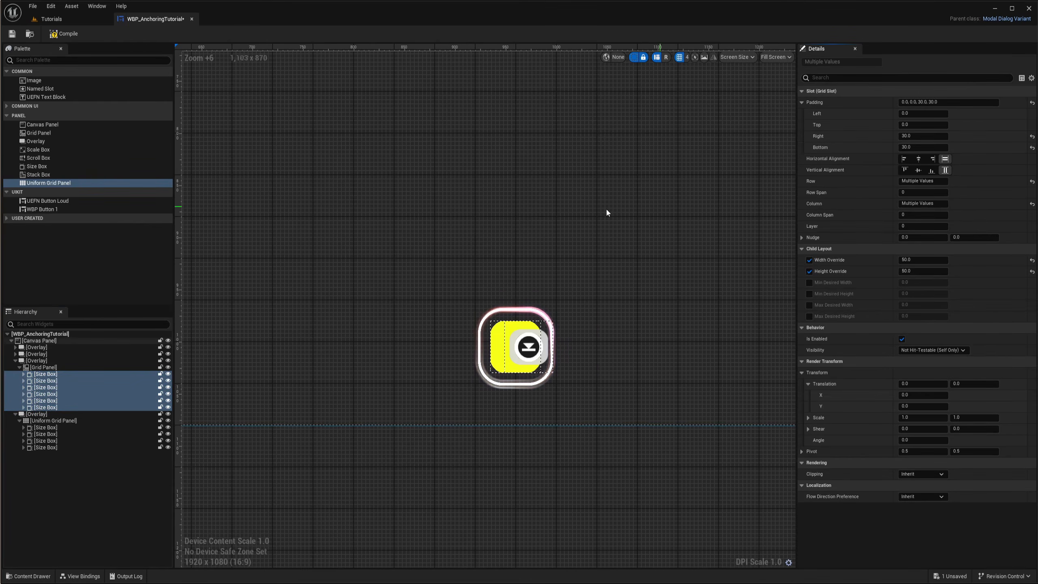
right_drag(614, 185, 575, 429)
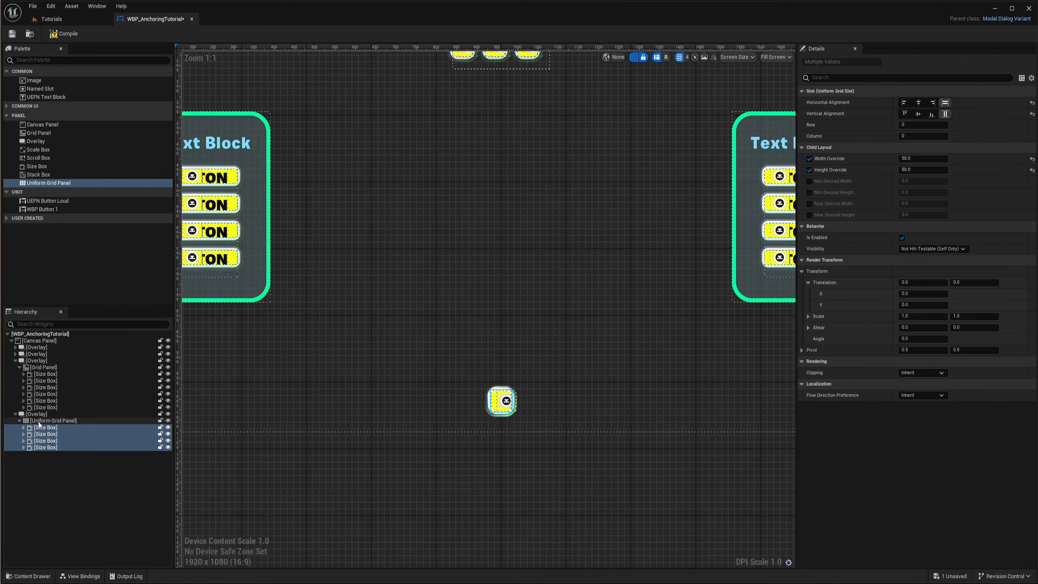
click(58, 421)
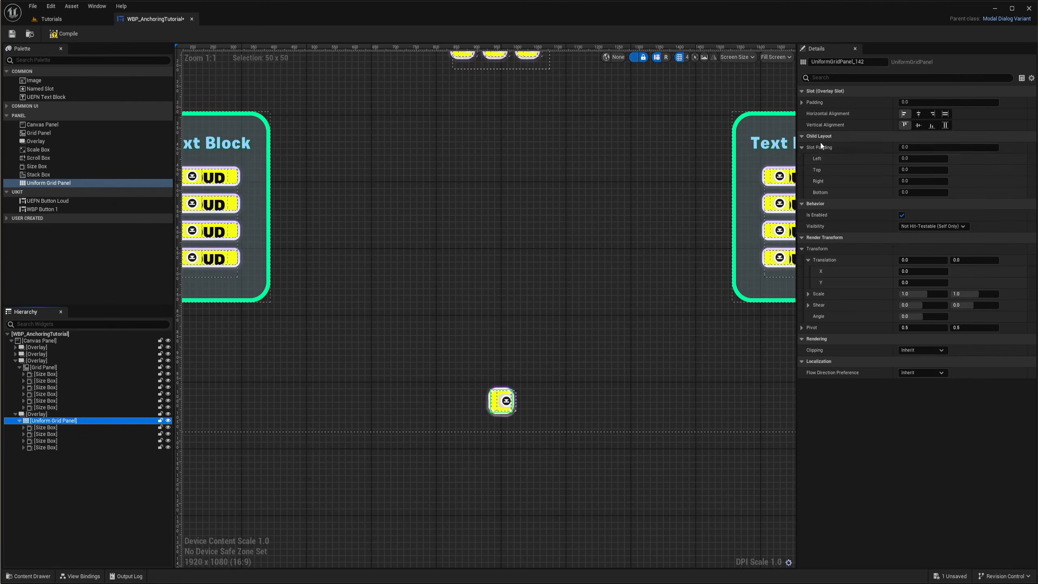
scroll(568, 208, up, 1)
scroll(458, 359, up, 2)
scroll(458, 359, up, 2)
scroll(558, 334, down, 4)
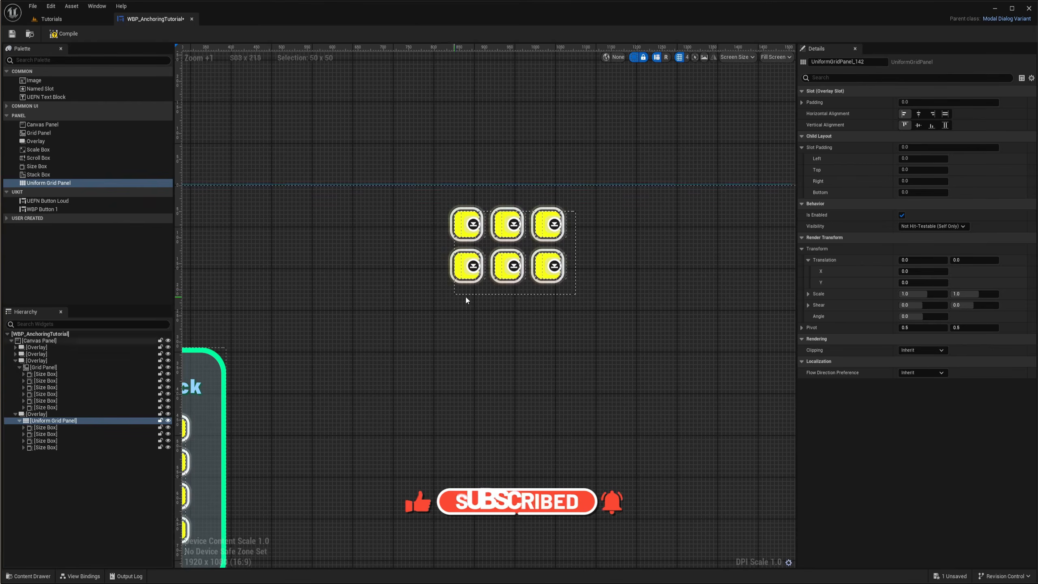
Select the Size Boxes of the top grid's middle-column buttons and set their Right padding to 100
click(507, 223)
ctrl+click(507, 266)
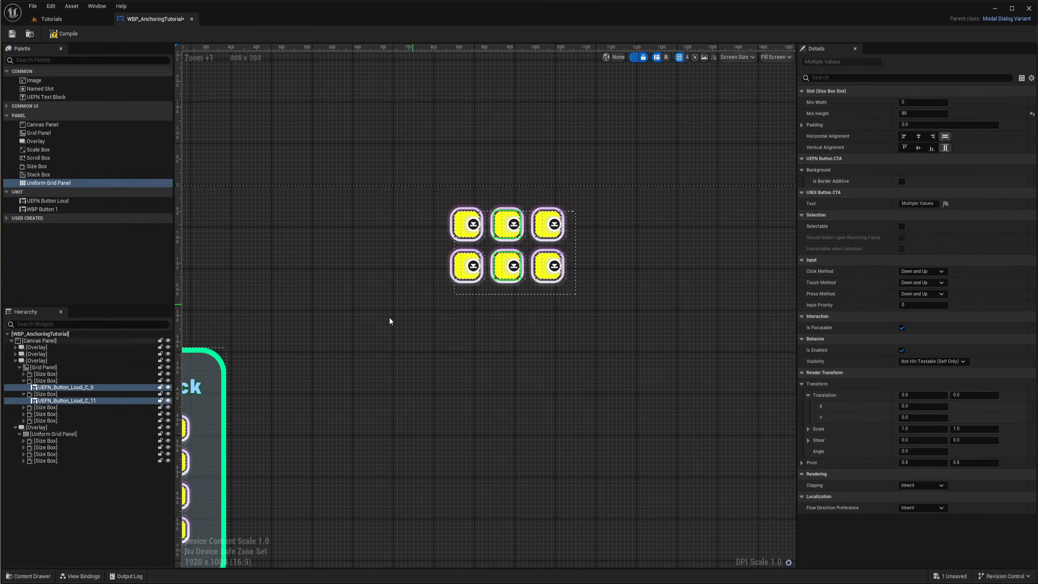
click(45, 382)
ctrl+click(43, 394)
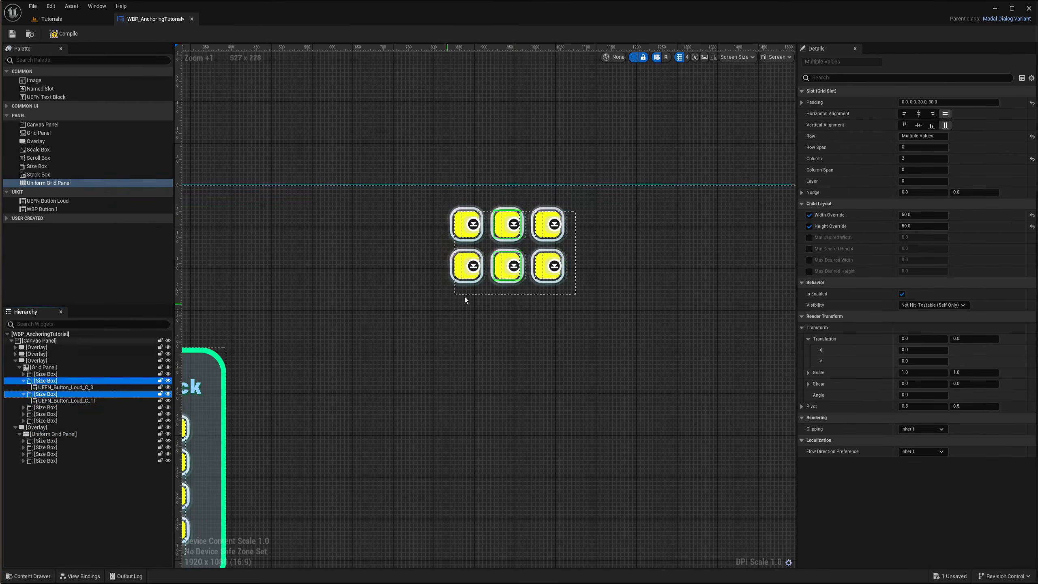
scroll(527, 226, up, 2)
scroll(529, 229, up, 4)
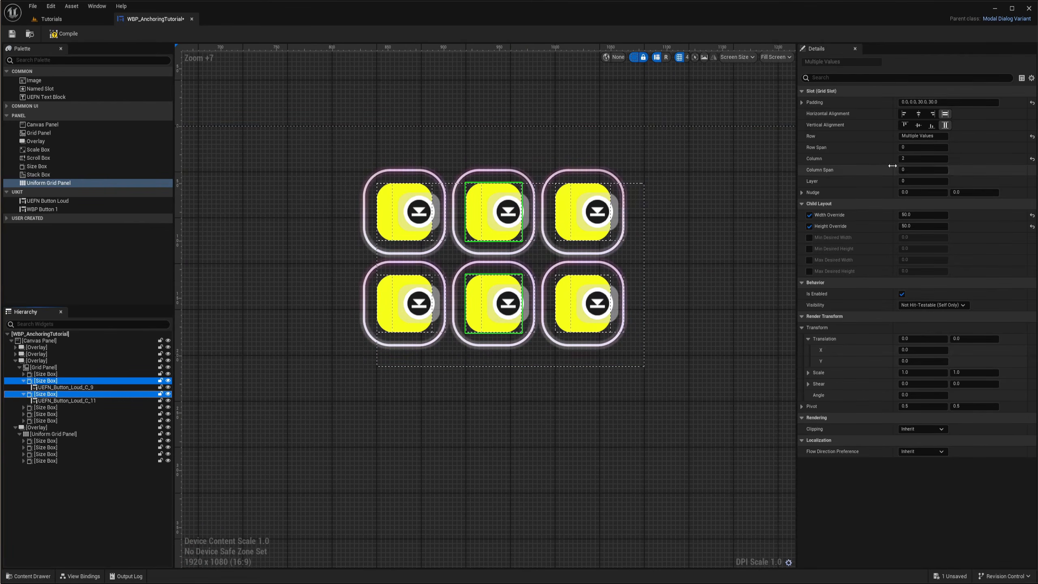
click(802, 102)
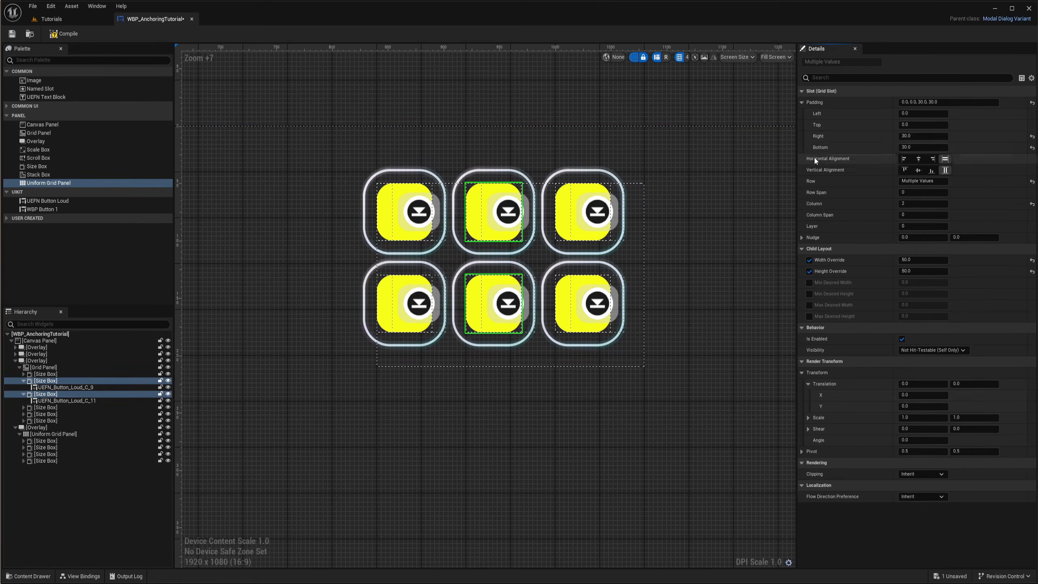
text(60)
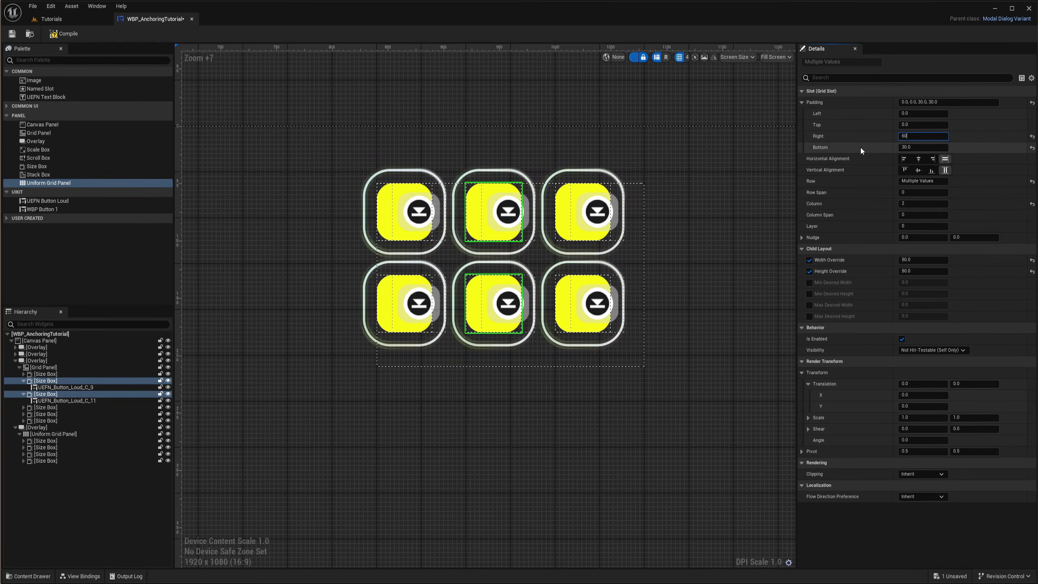
key(Return)
text(100)
key(Return)
click(350, 166)
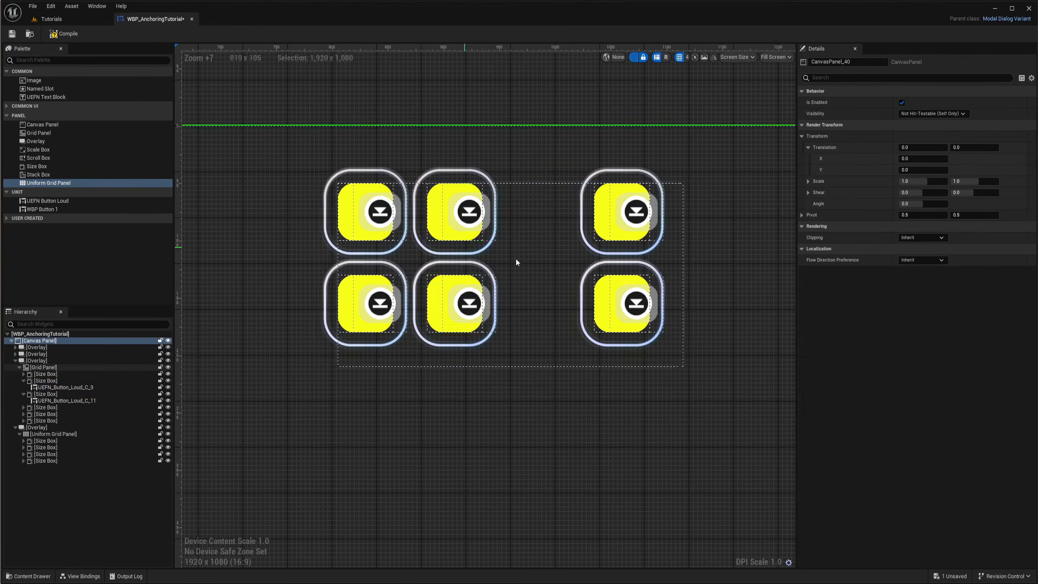
Inspect the bottom Uniform Grid Panel and its four Size Boxes and their slot settings
scroll(581, 263, down, 3)
right_drag(558, 267, 404, 270)
scroll(523, 236, up, 4)
scroll(547, 329, down, 6)
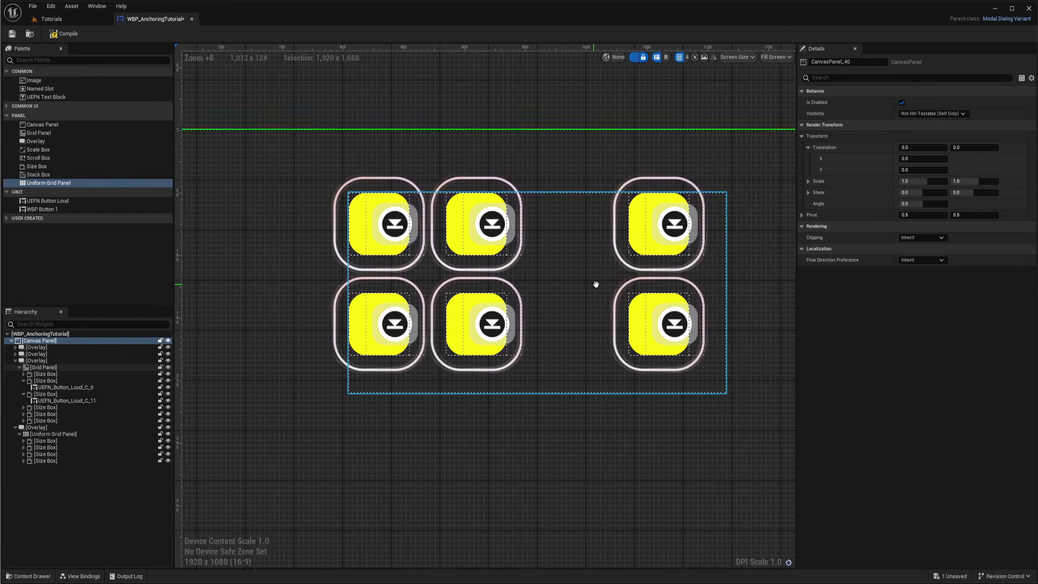
click(45, 434)
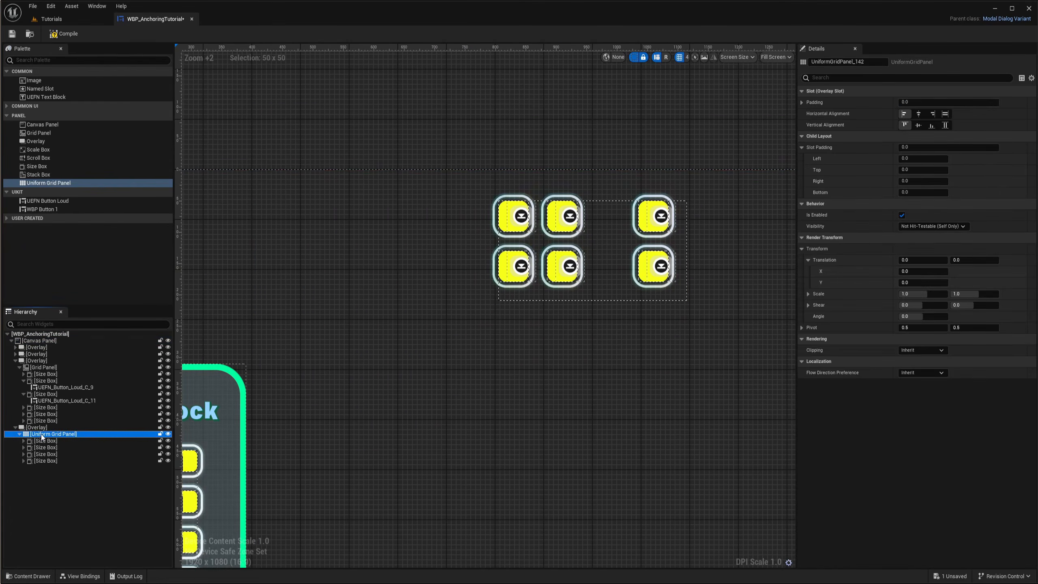
scroll(551, 160, down, 3)
right_drag(579, 320, 495, 264)
scroll(534, 358, up, 4)
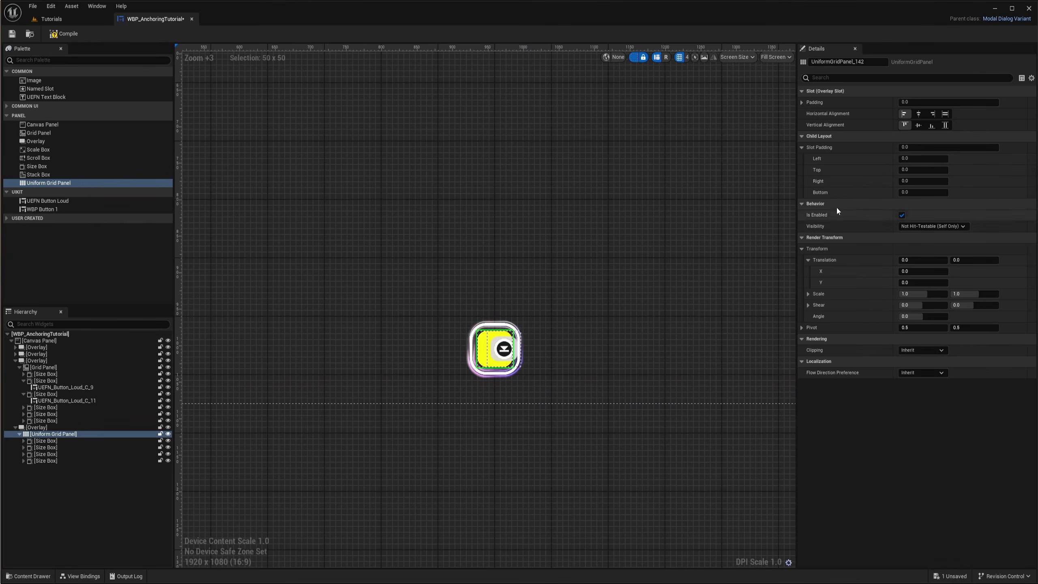
click(51, 442)
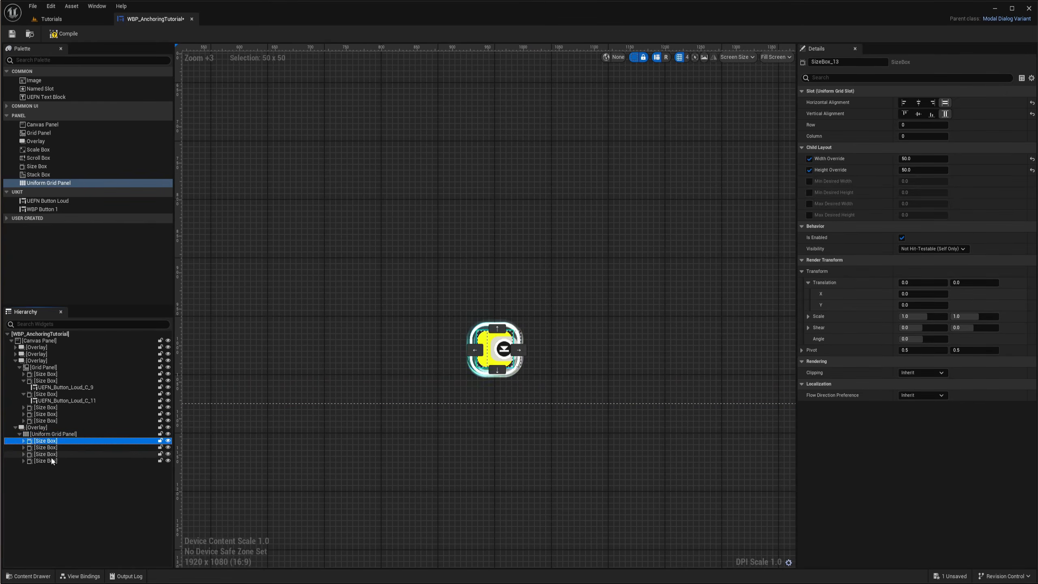
shift+click(45, 460)
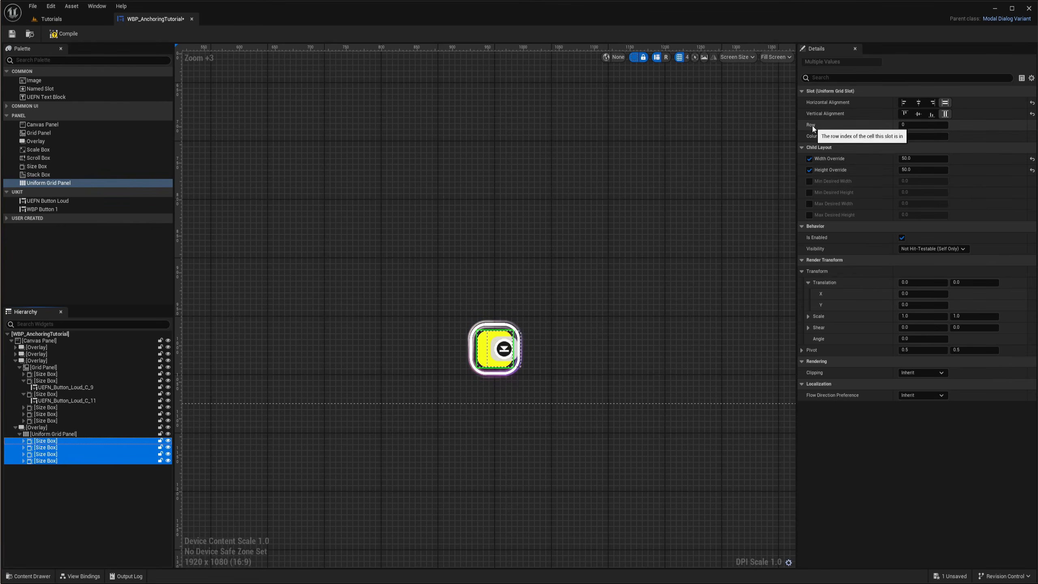
click(501, 348)
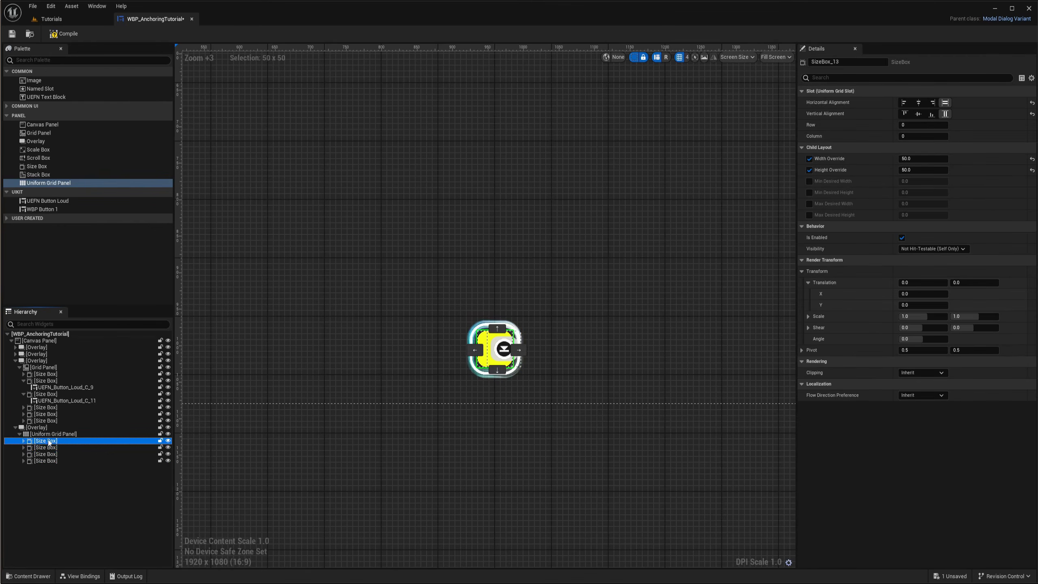
scroll(534, 345, up, 3)
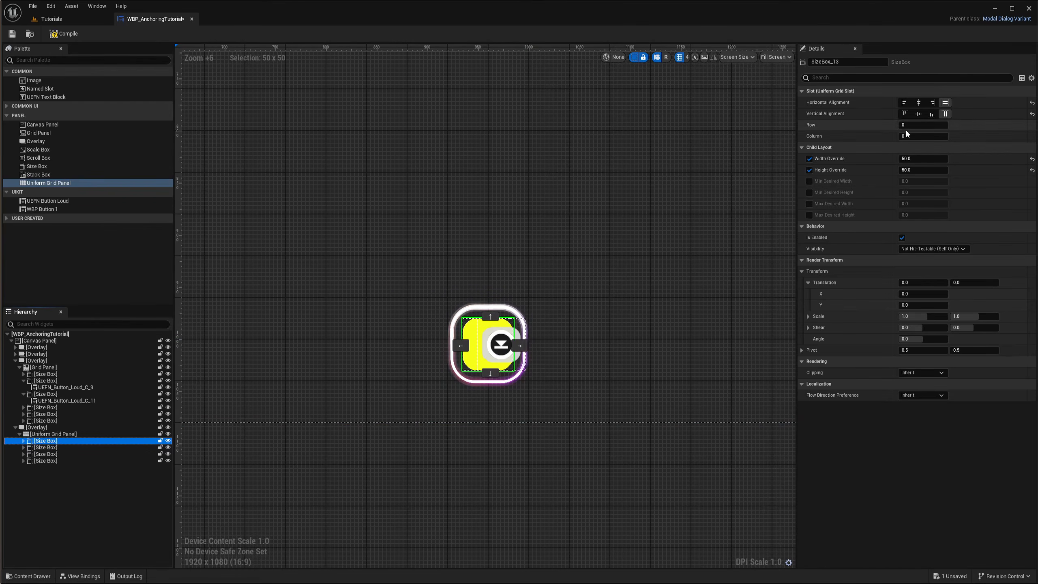
Place the second Size Box of the bottom grid in row 0, column 1
click(47, 448)
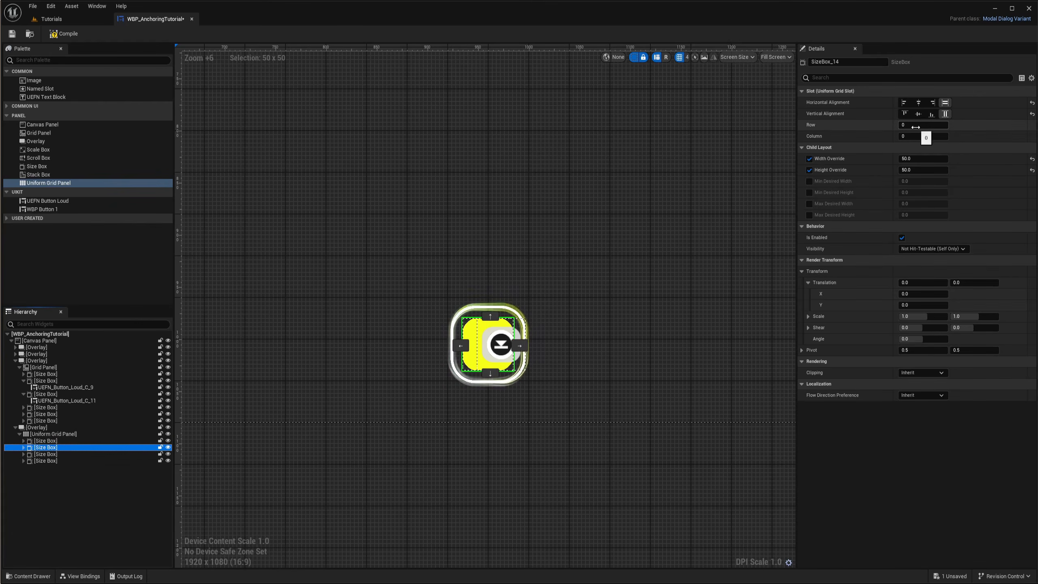
text(1)
key(Return)
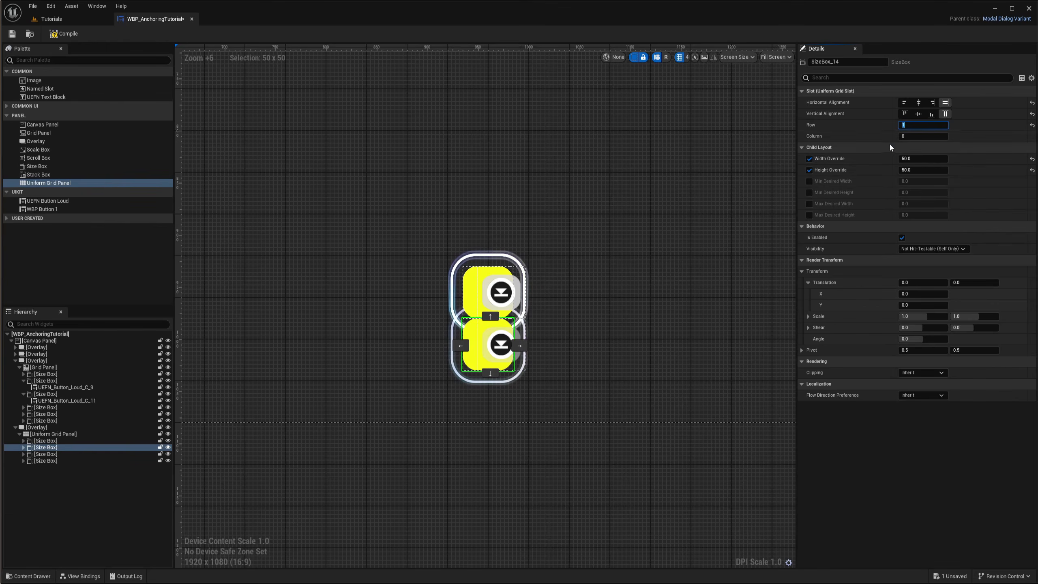
text(0)
click(915, 136)
text(1)
key(Return)
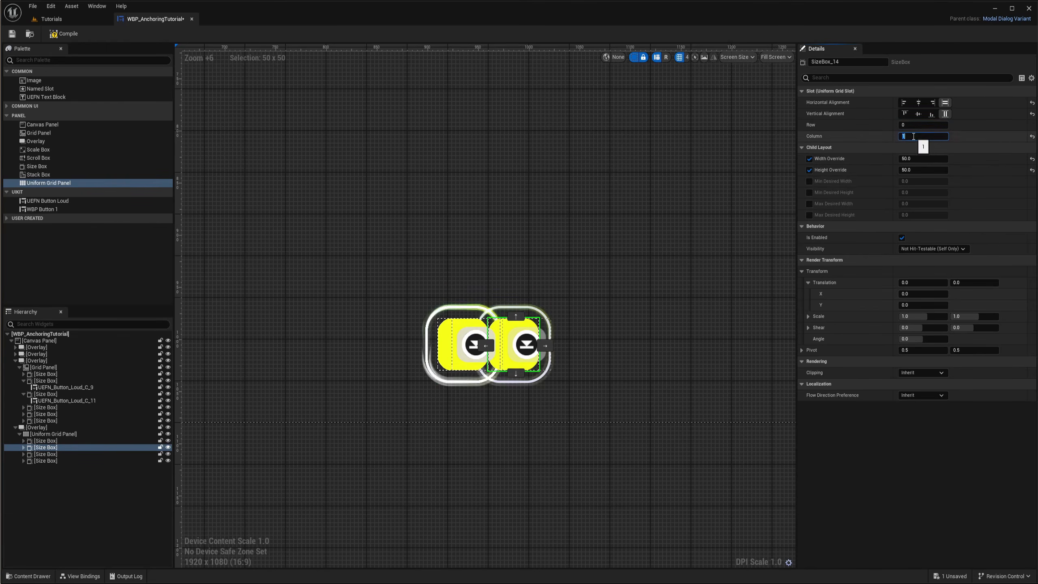
Set the third Size Box to row 1 and the fourth Size Box to row 1, column 1, forming a 2 by 2 grid
click(460, 348)
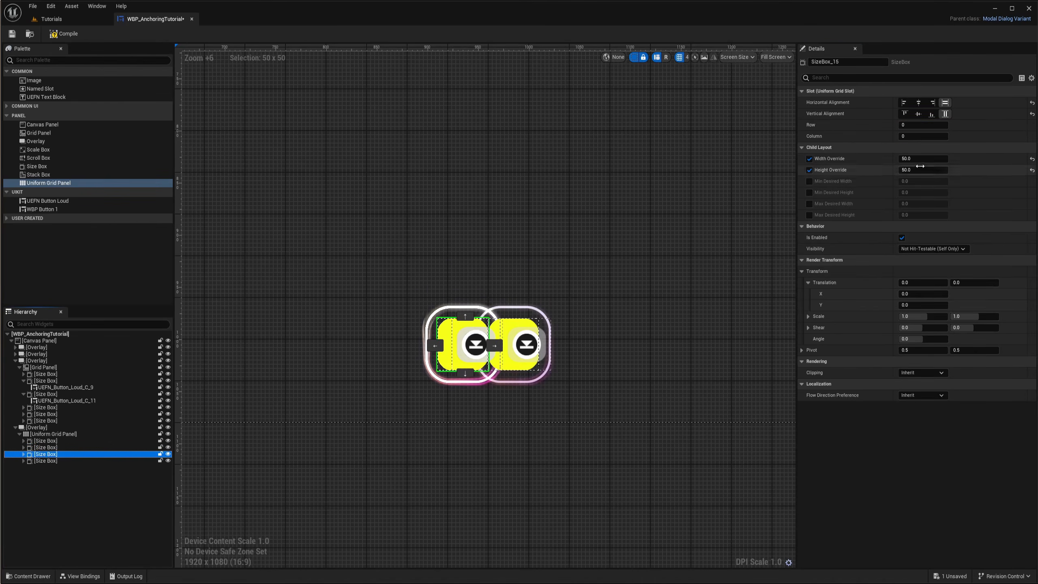
click(913, 125)
text(1)
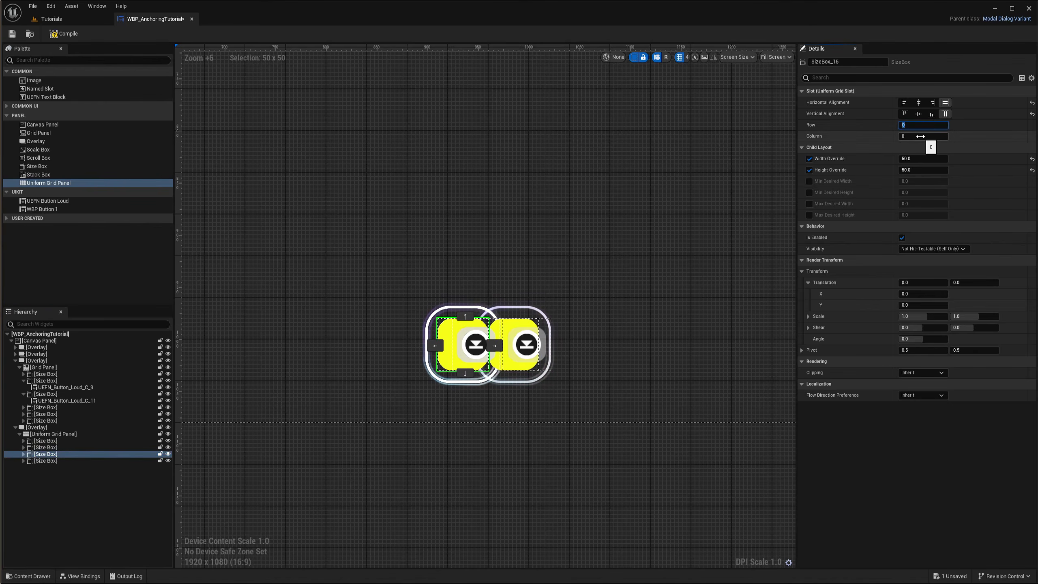
key(Return)
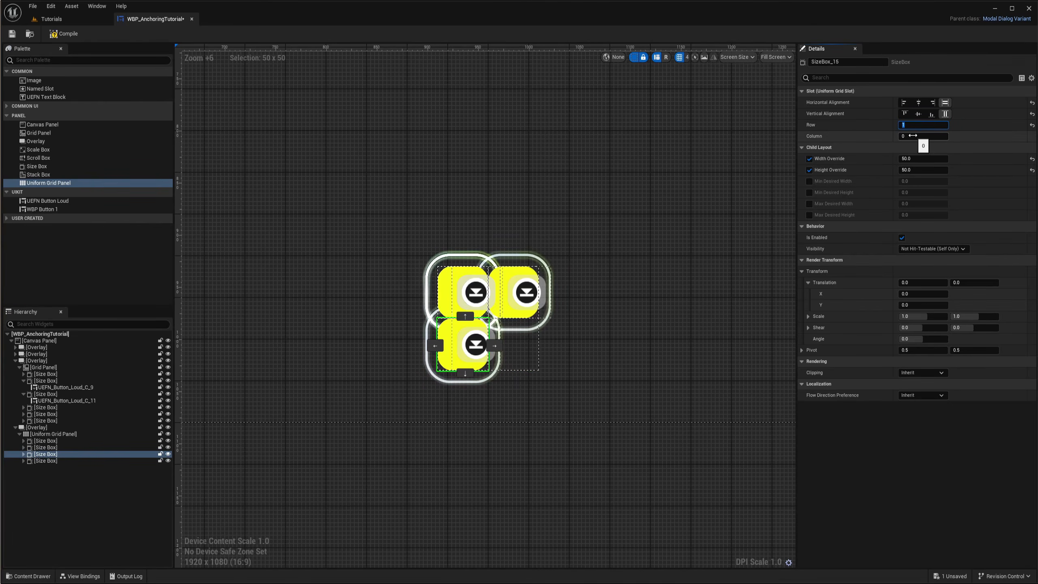
click(61, 460)
click(915, 125)
text(1)
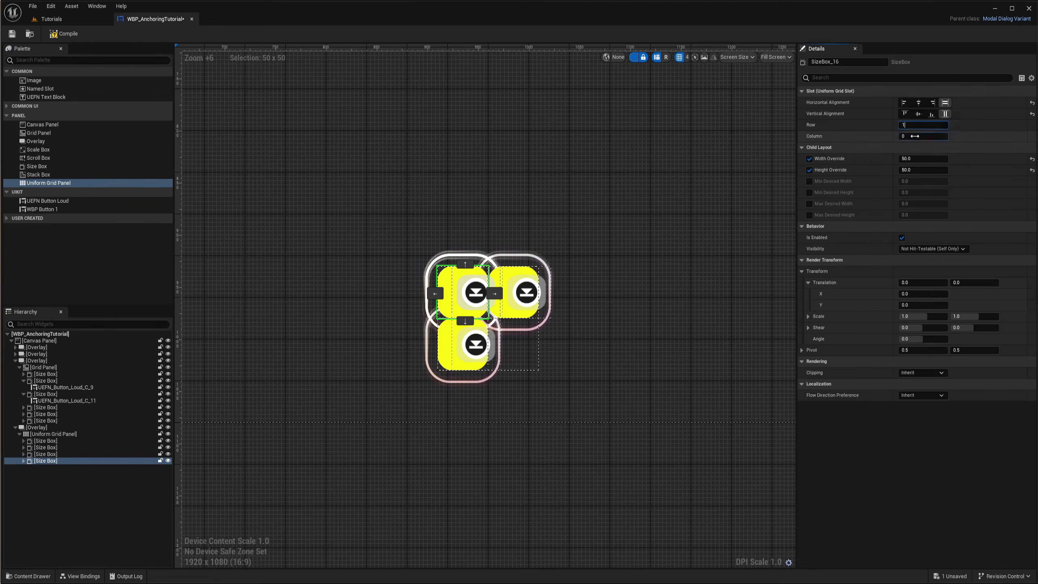
click(917, 136)
text(1)
key(Return)
right_drag(612, 344, 573, 305)
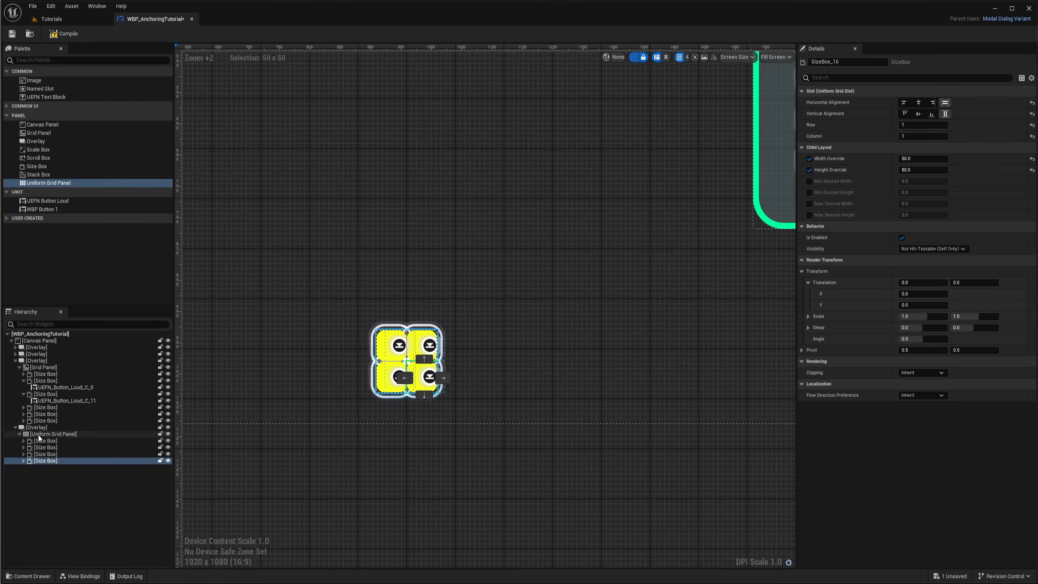
Set the bottom Uniform Grid Panel's slot padding to 30 on Top and Right and 0 on Bottom
click(39, 435)
scroll(379, 385, up, 5)
right_drag(303, 322, 336, 344)
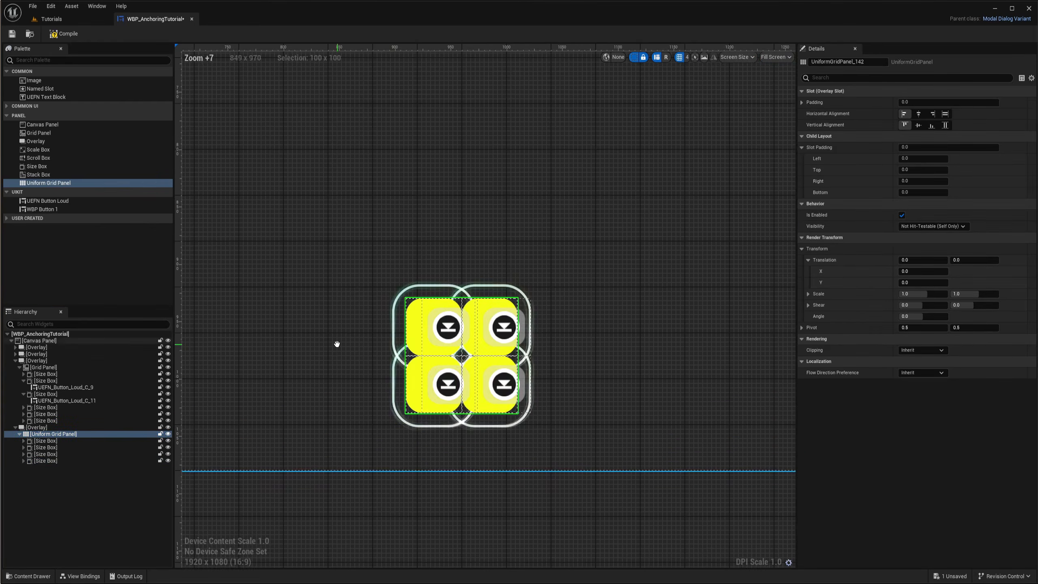
right_drag(682, 279, 709, 220)
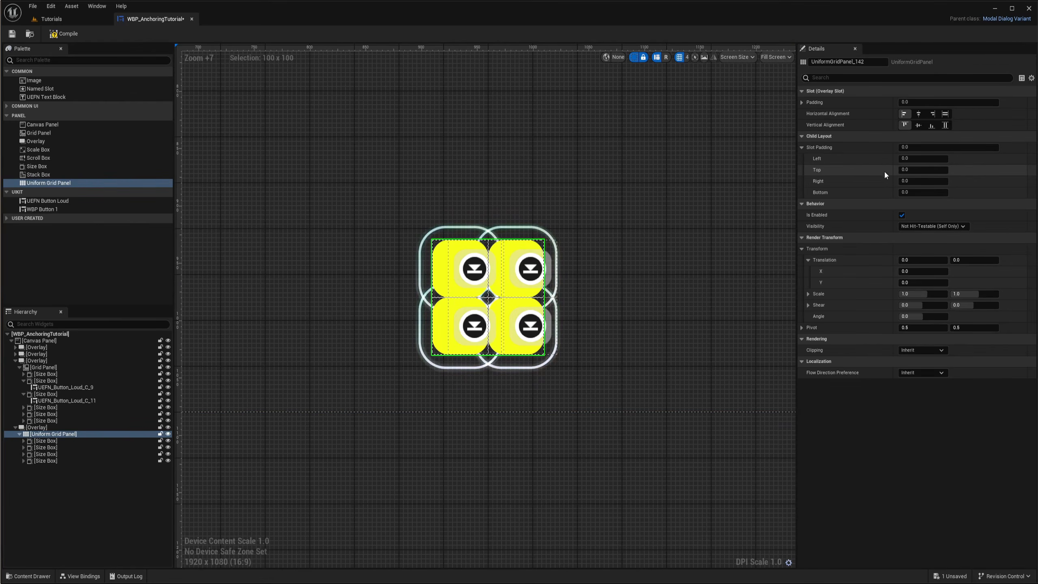
click(936, 181)
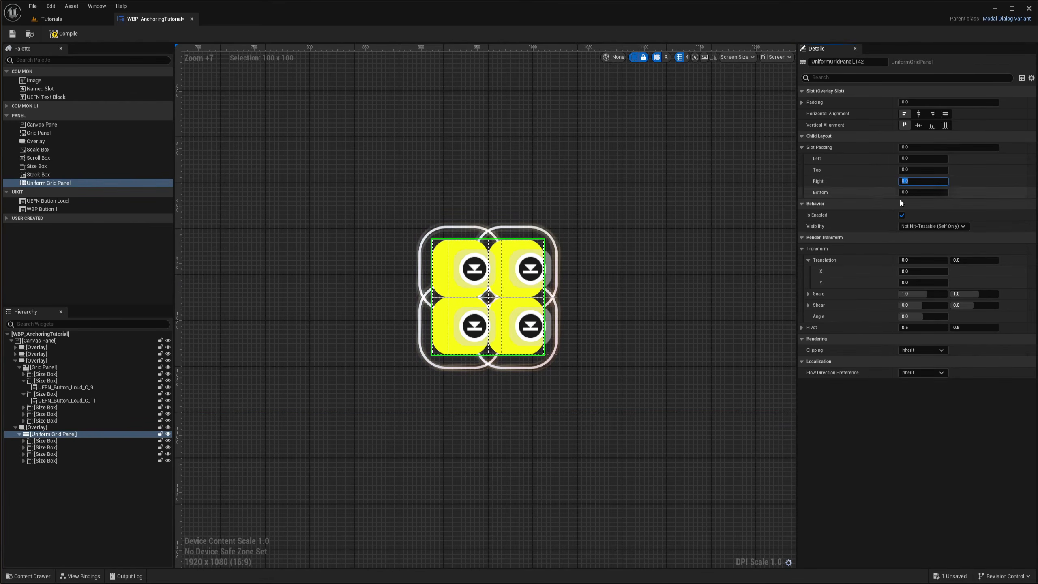
text(30)
key(Return)
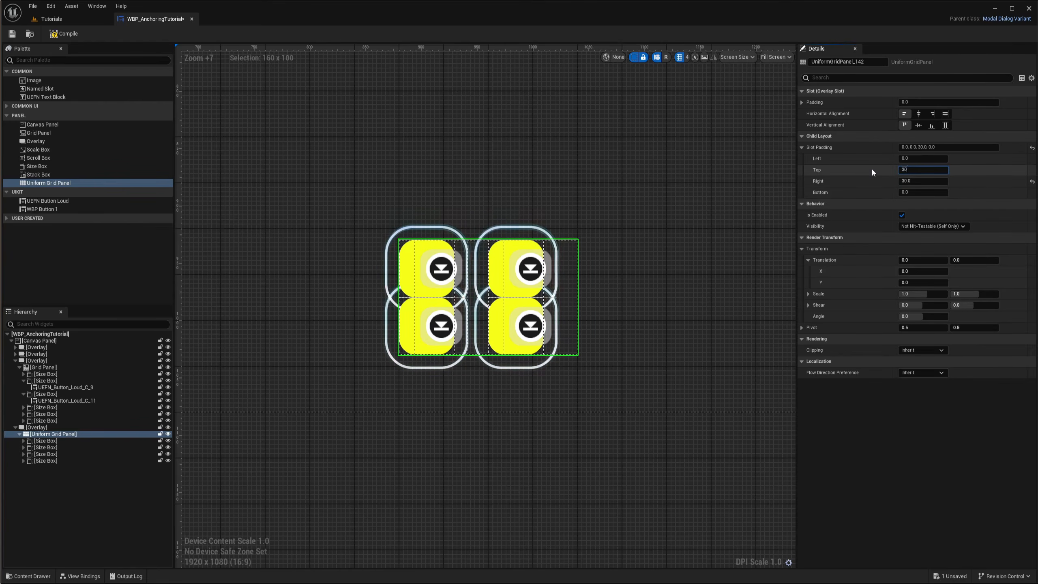
key(Return)
text(30)
key(Return)
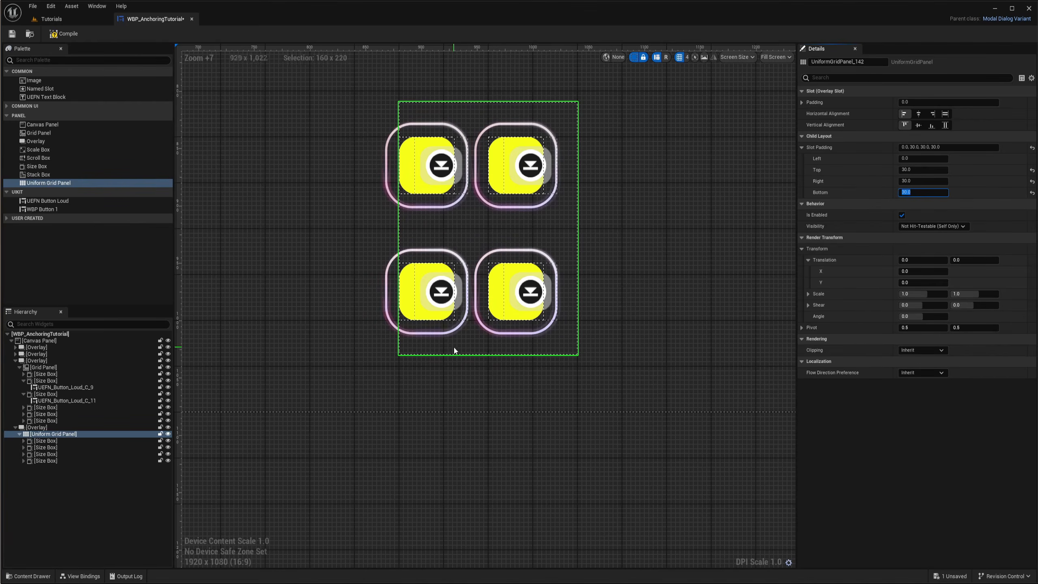
right_drag(548, 204, 559, 235)
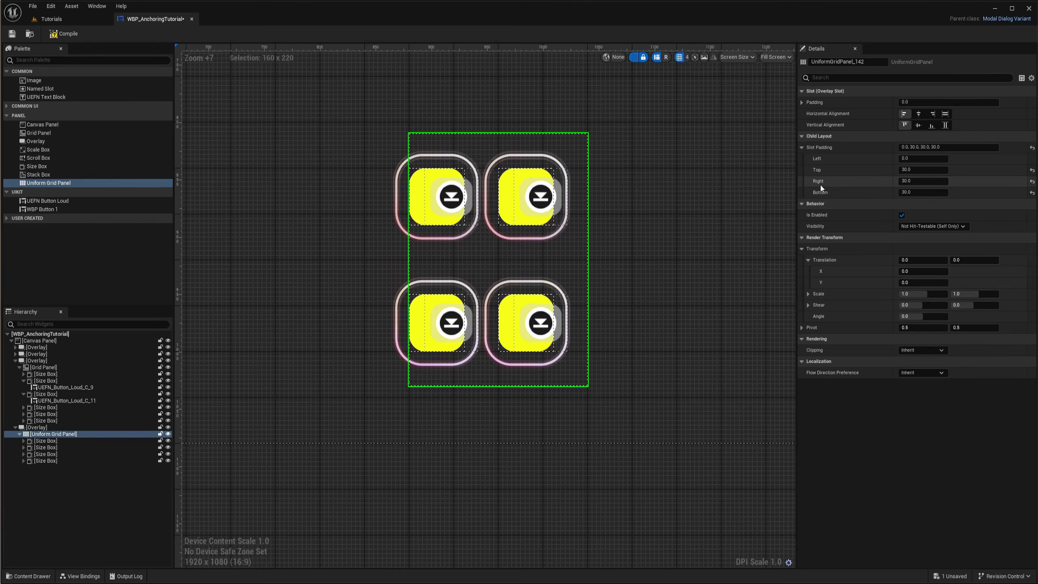
click(919, 192)
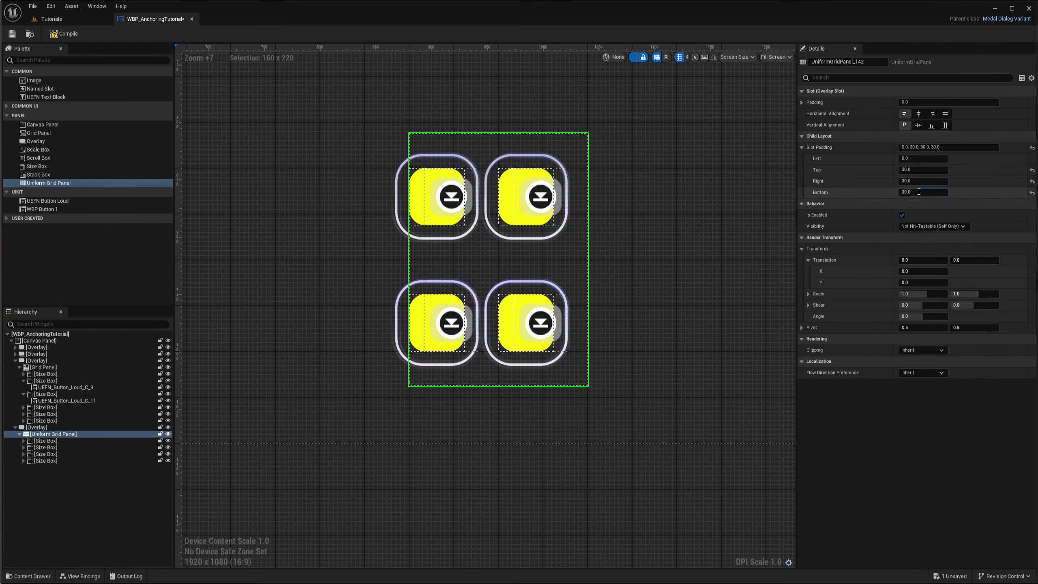
text(0)
key(Return)
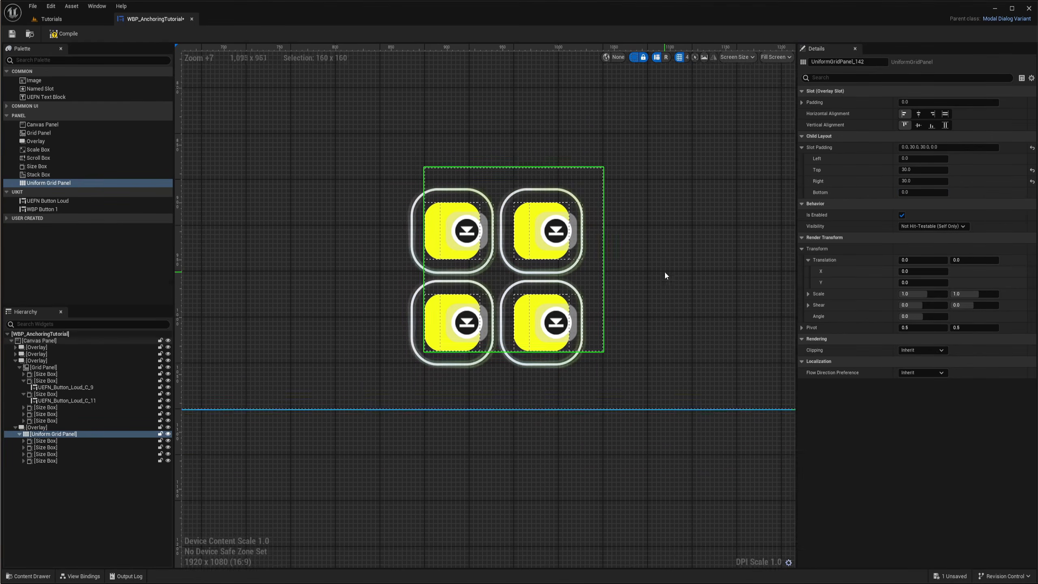
Move the fifth Size Box to row 1, column 2 and duplicate it into row 0, column 2
click(664, 272)
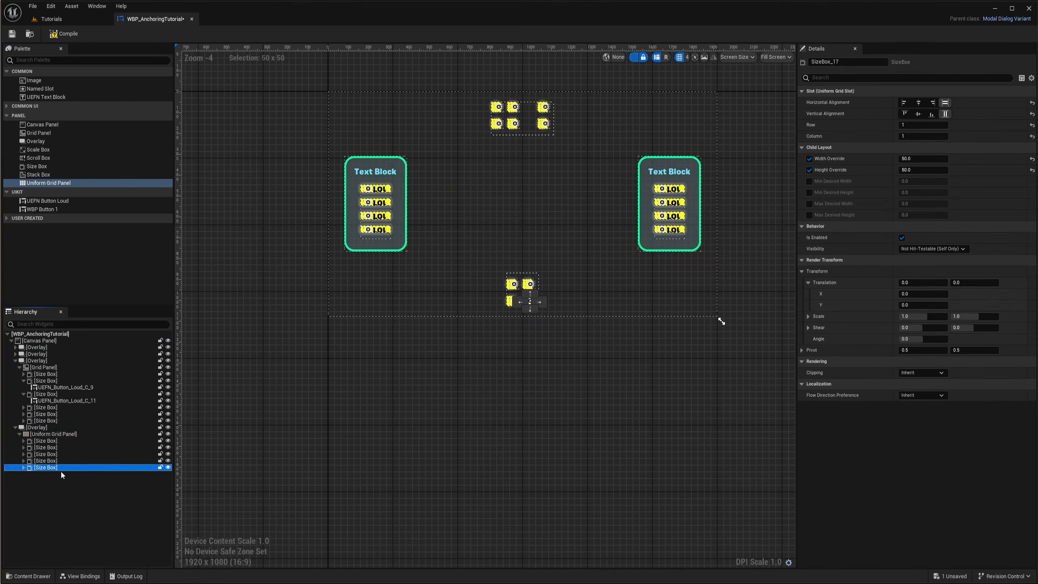
scroll(561, 293, up, 8)
drag(505, 332, 539, 332)
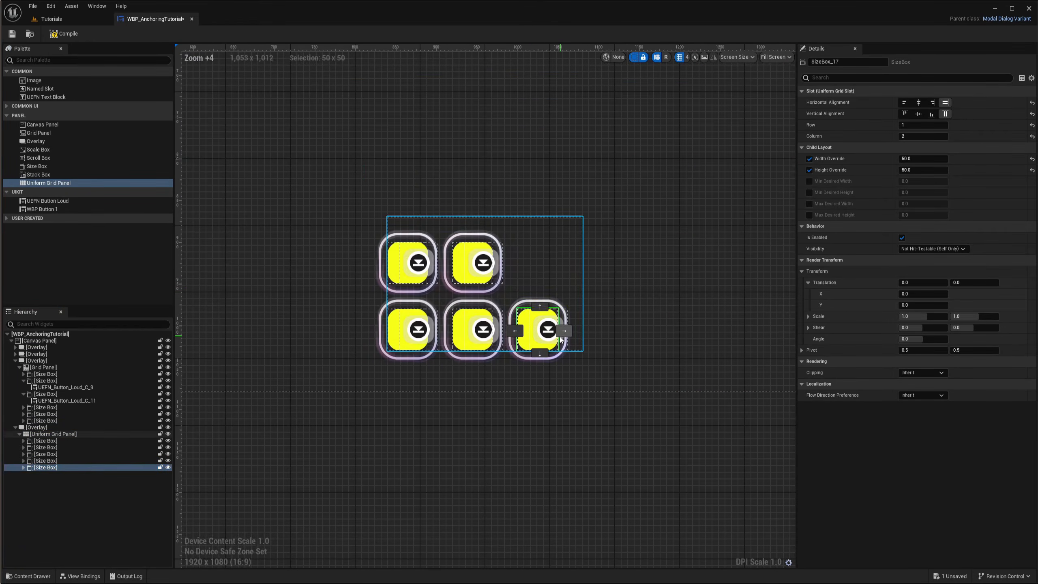
key(ctrl+d)
click(539, 306)
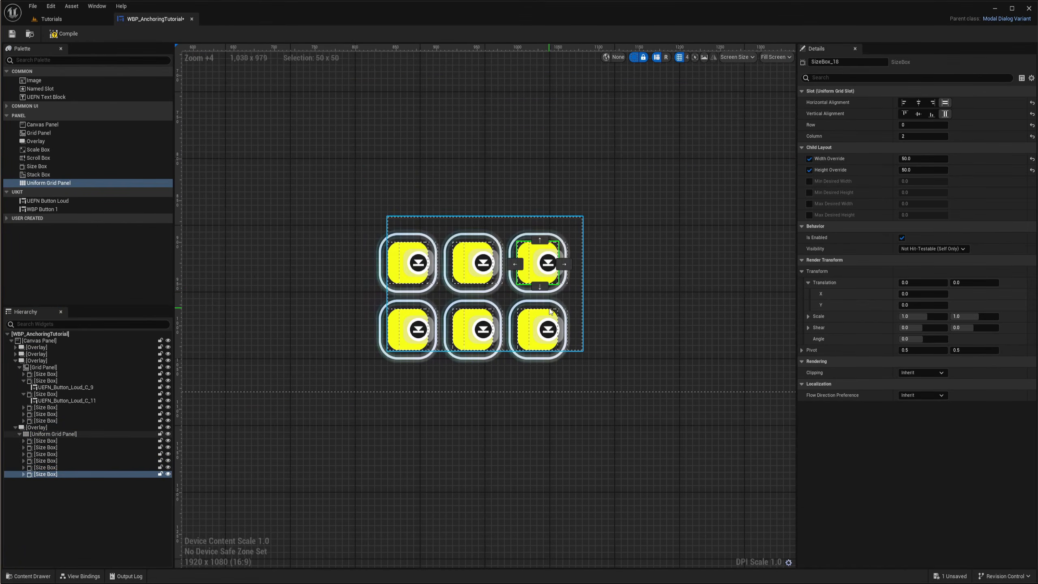
Duplicate Size Boxes and shift them into a third row across columns 0 to 2 of the bottom grid
key(ctrl+d)
key(ctrl+d)
key(ctrl+d)
drag(540, 286, 520, 346)
click(515, 332)
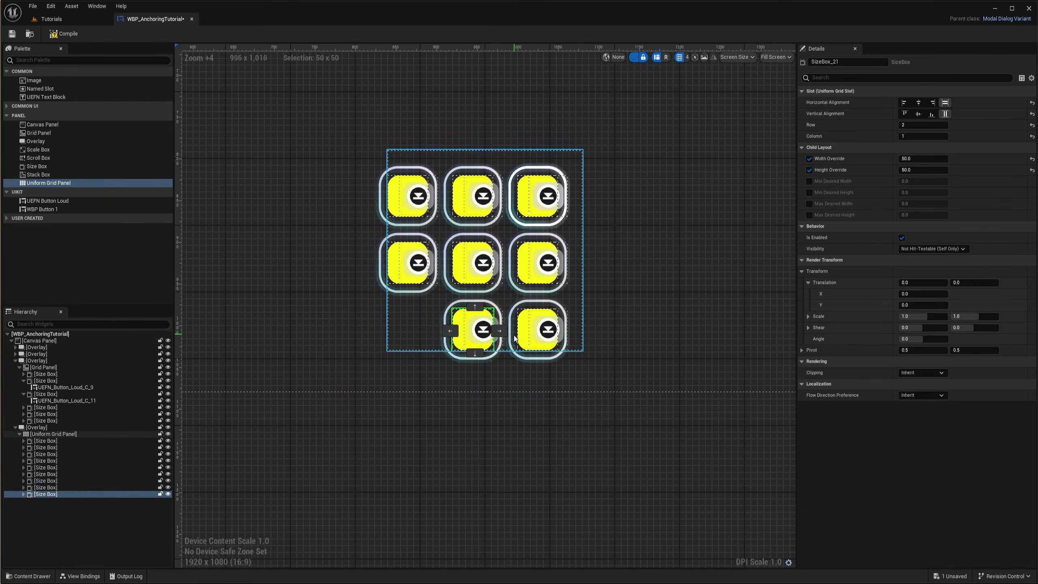
key(ctrl+d)
click(451, 332)
key(ctrl+d)
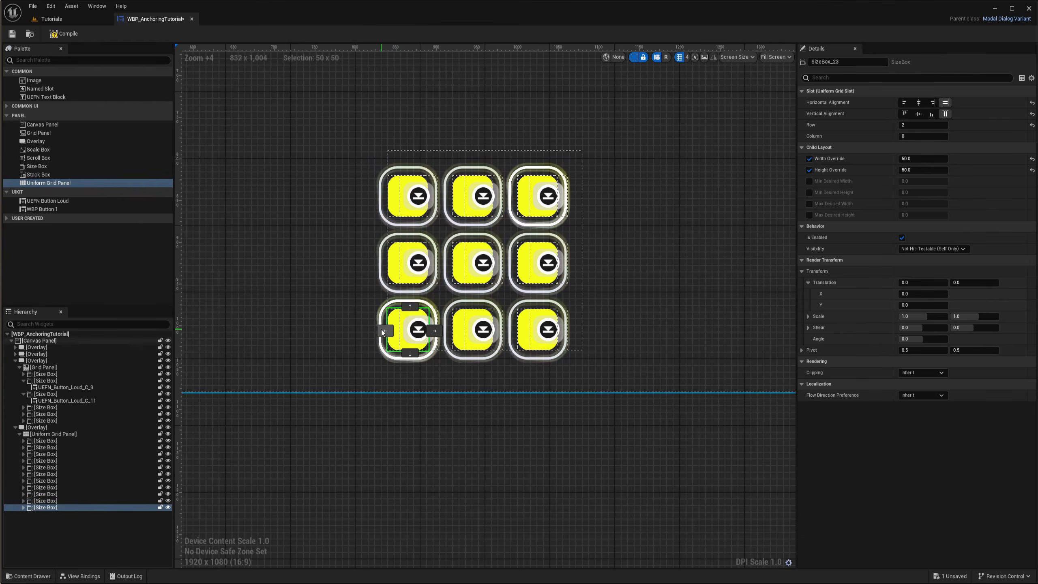
click(435, 331)
click(499, 331)
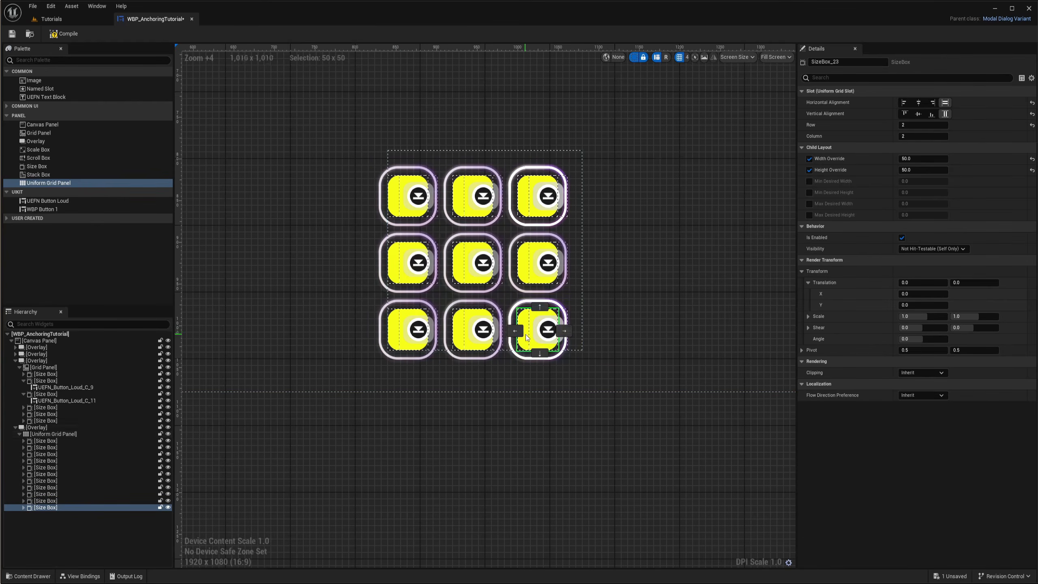
Extend the bottom grid with a fourth column by duplicating Size Boxes into column 3 on all three rows
click(564, 331)
key(ctrl+d)
click(572, 307)
key(ctrl+d)
click(572, 240)
click(670, 217)
scroll(671, 218, down, 11)
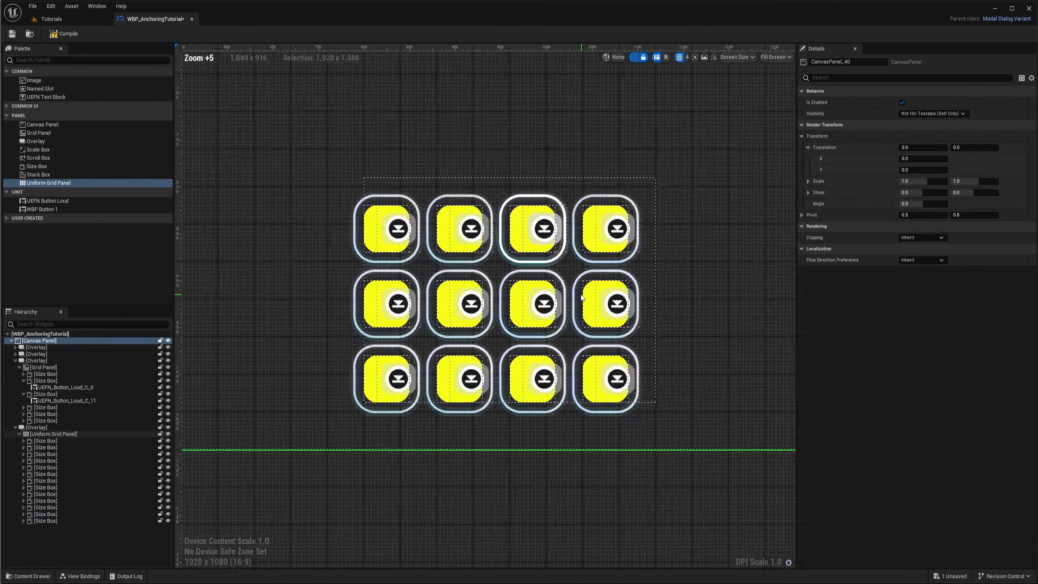
Resize the preview area to about 1280x720 to check how the layout holds at a smaller screen
scroll(535, 291, up, 3)
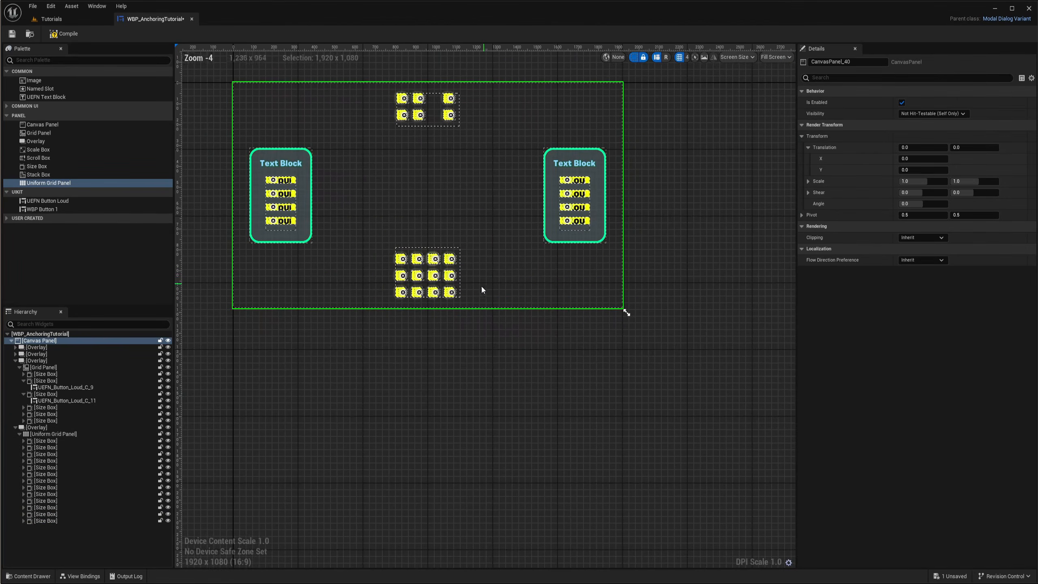
scroll(463, 306, down, 3)
drag(540, 312, 477, 193)
scroll(429, 358, up, 4)
scroll(392, 347, down, 3)
right_drag(574, 247, 574, 325)
scroll(502, 323, down, 3)
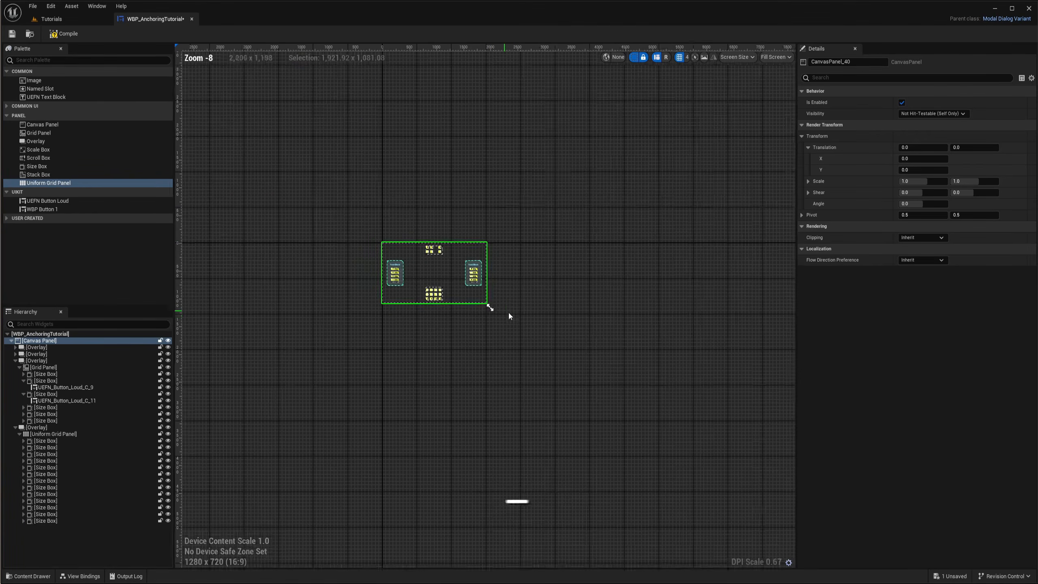
Resize the preview to larger screen sizes, about 3802x2127 and 2560x1080, to check the layout
right_drag(501, 309, 450, 283)
drag(442, 285, 638, 396)
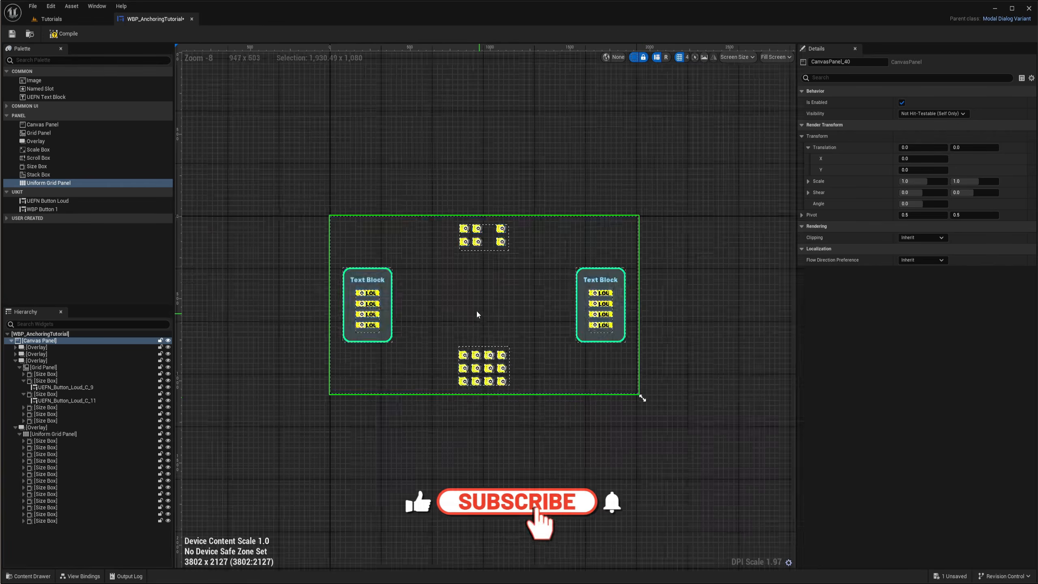
scroll(584, 310, up, 4)
scroll(612, 333, down, 3)
right_drag(613, 333, 486, 297)
drag(605, 378, 493, 280)
scroll(526, 326, up, 3)
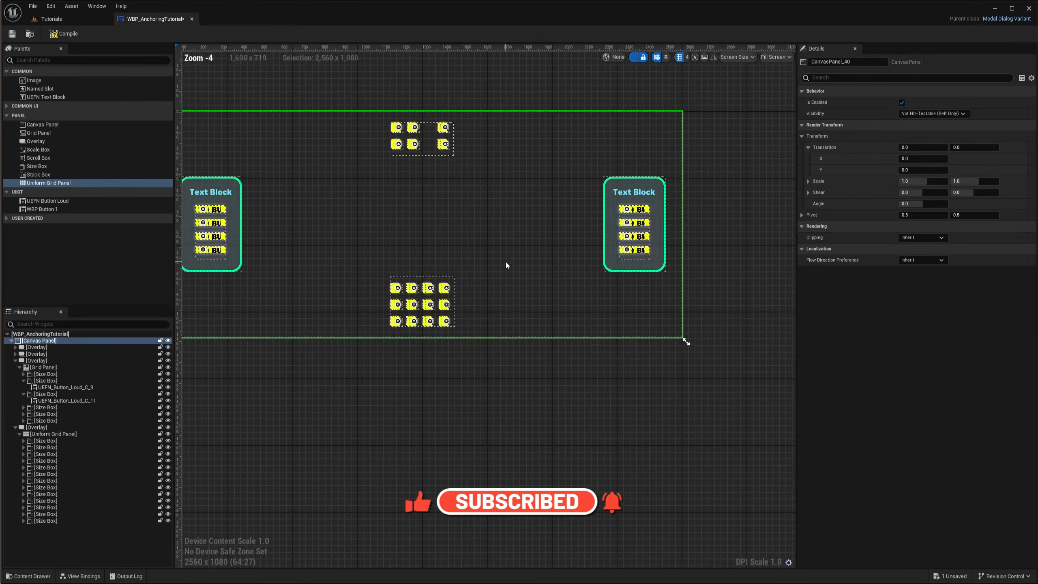